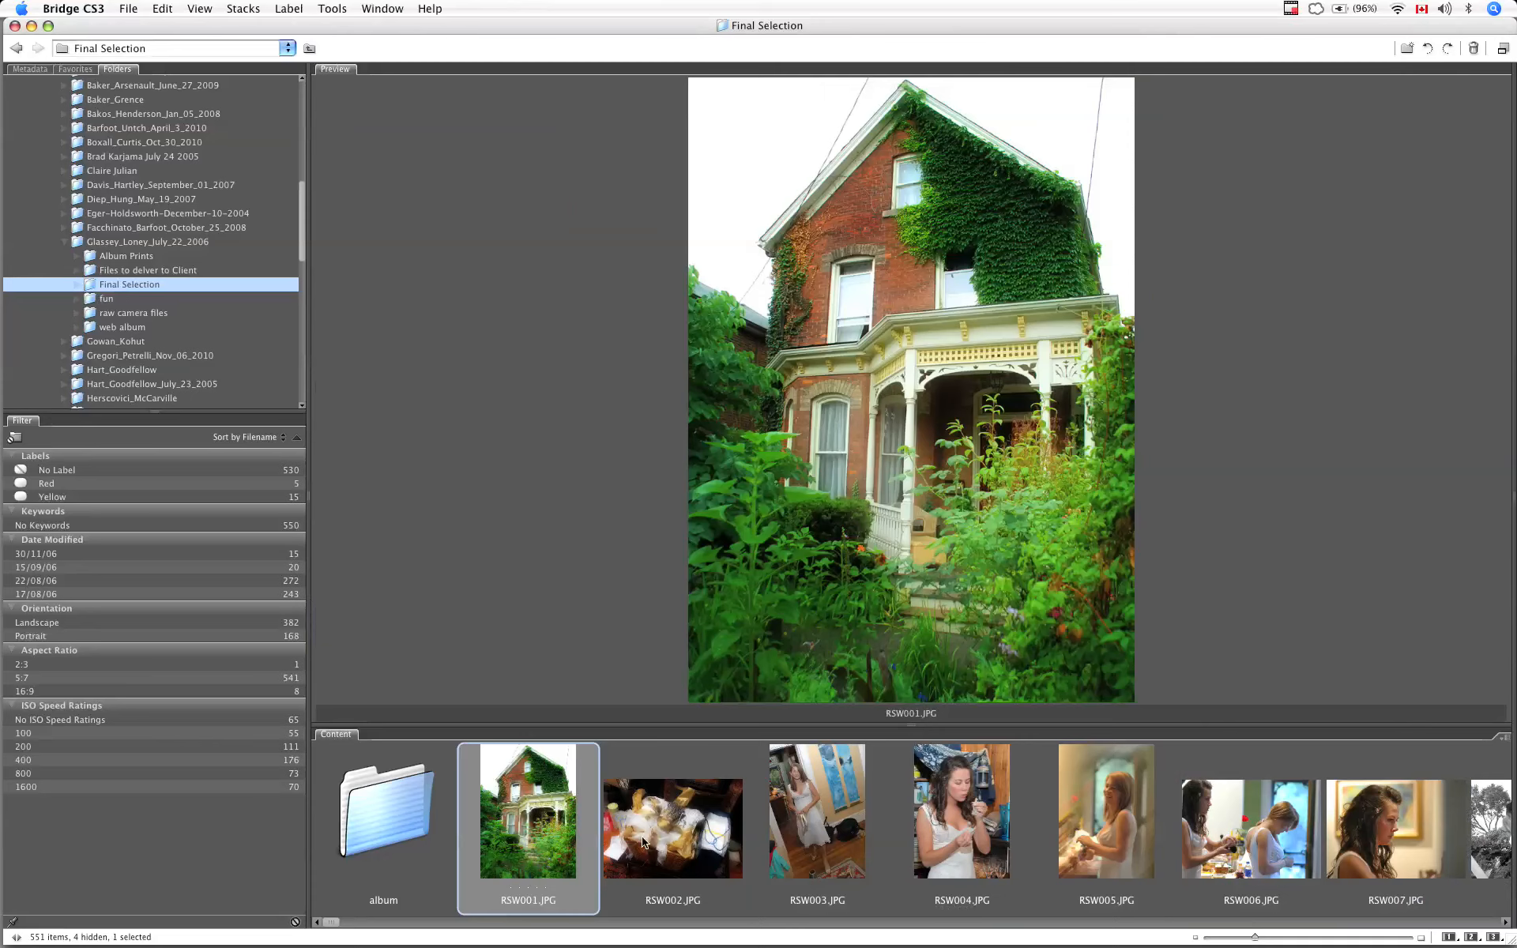
Preview the photos RSW001.JPG through RSW007.JPG together, and return to RSW001.JPG alone.
left_click(1374, 827, "shift")
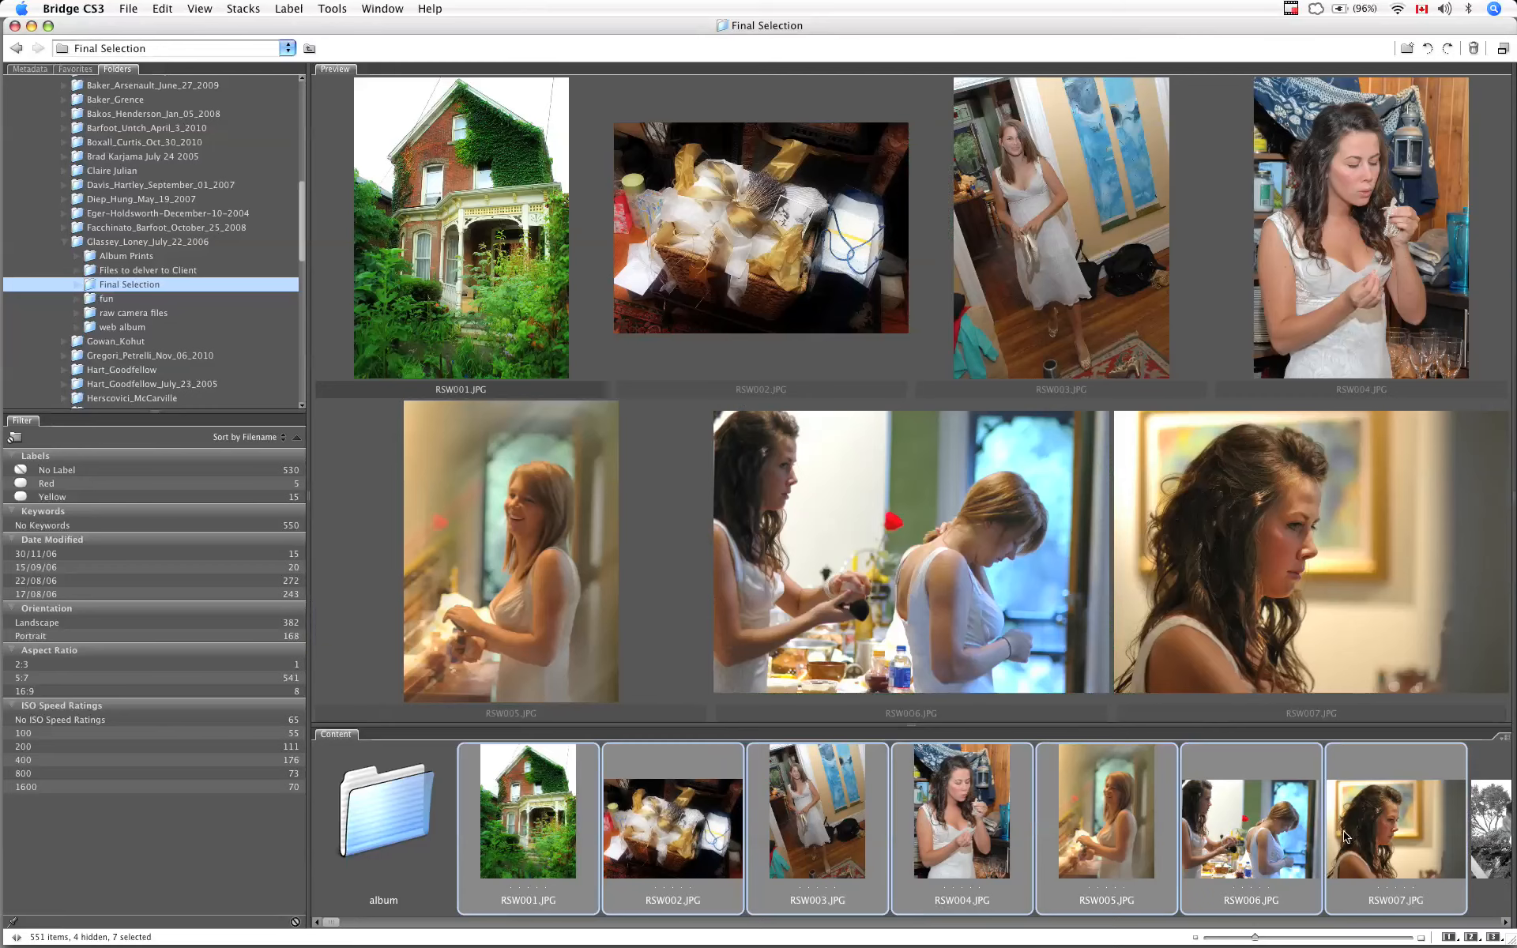
left_click(540, 830)
left_click(533, 812)
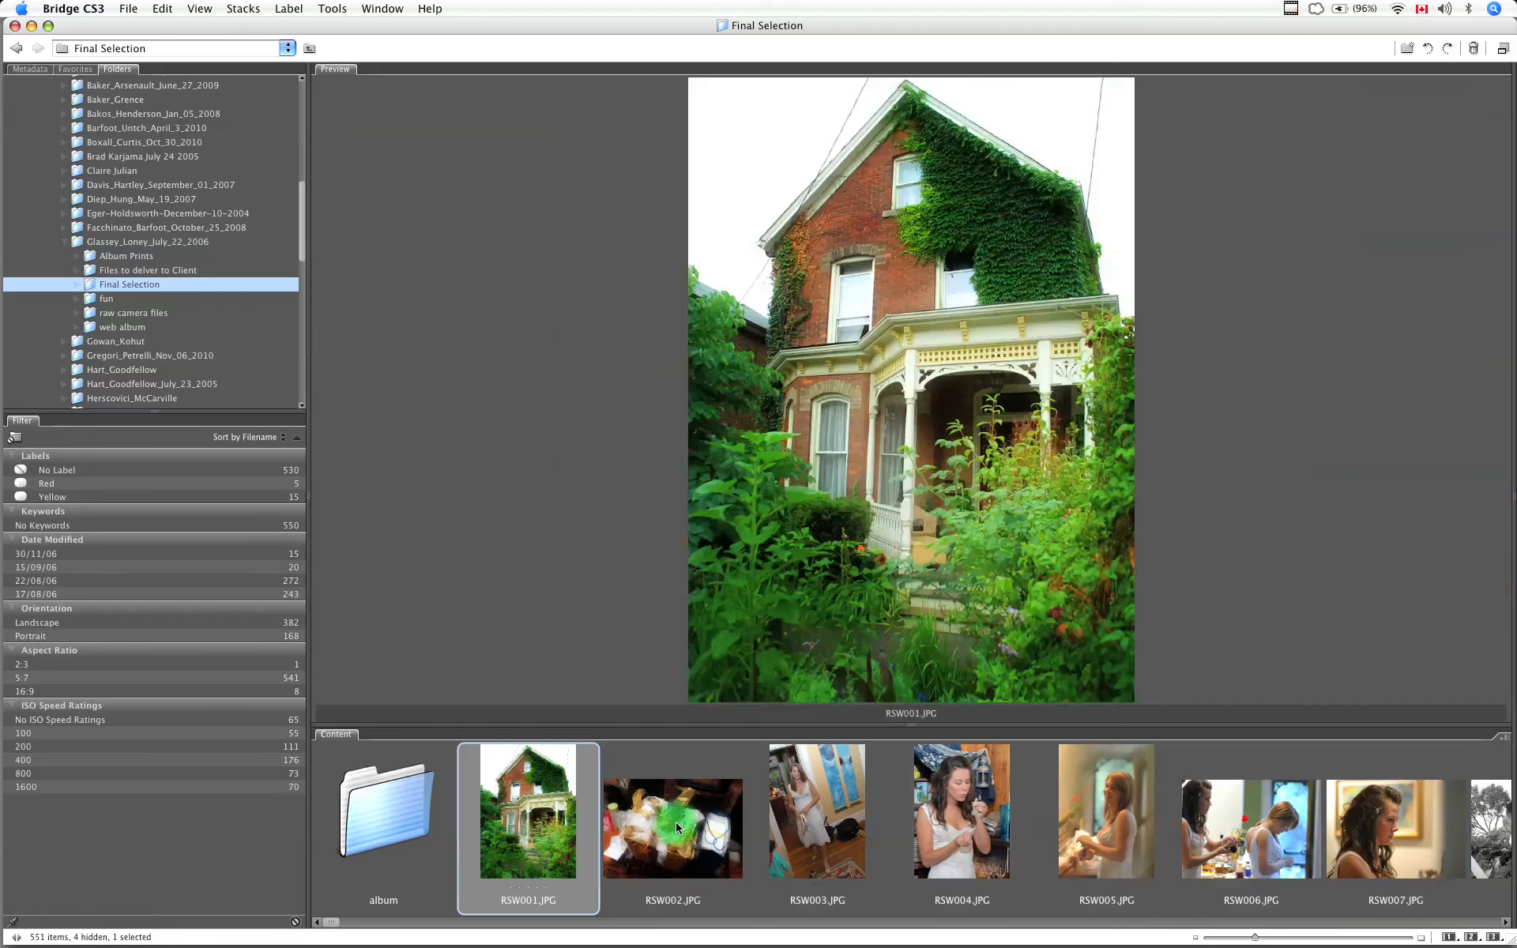
Open the horizontal photo RSW002.JPG in Photoshop and enlarge its document window.
left_click(676, 823)
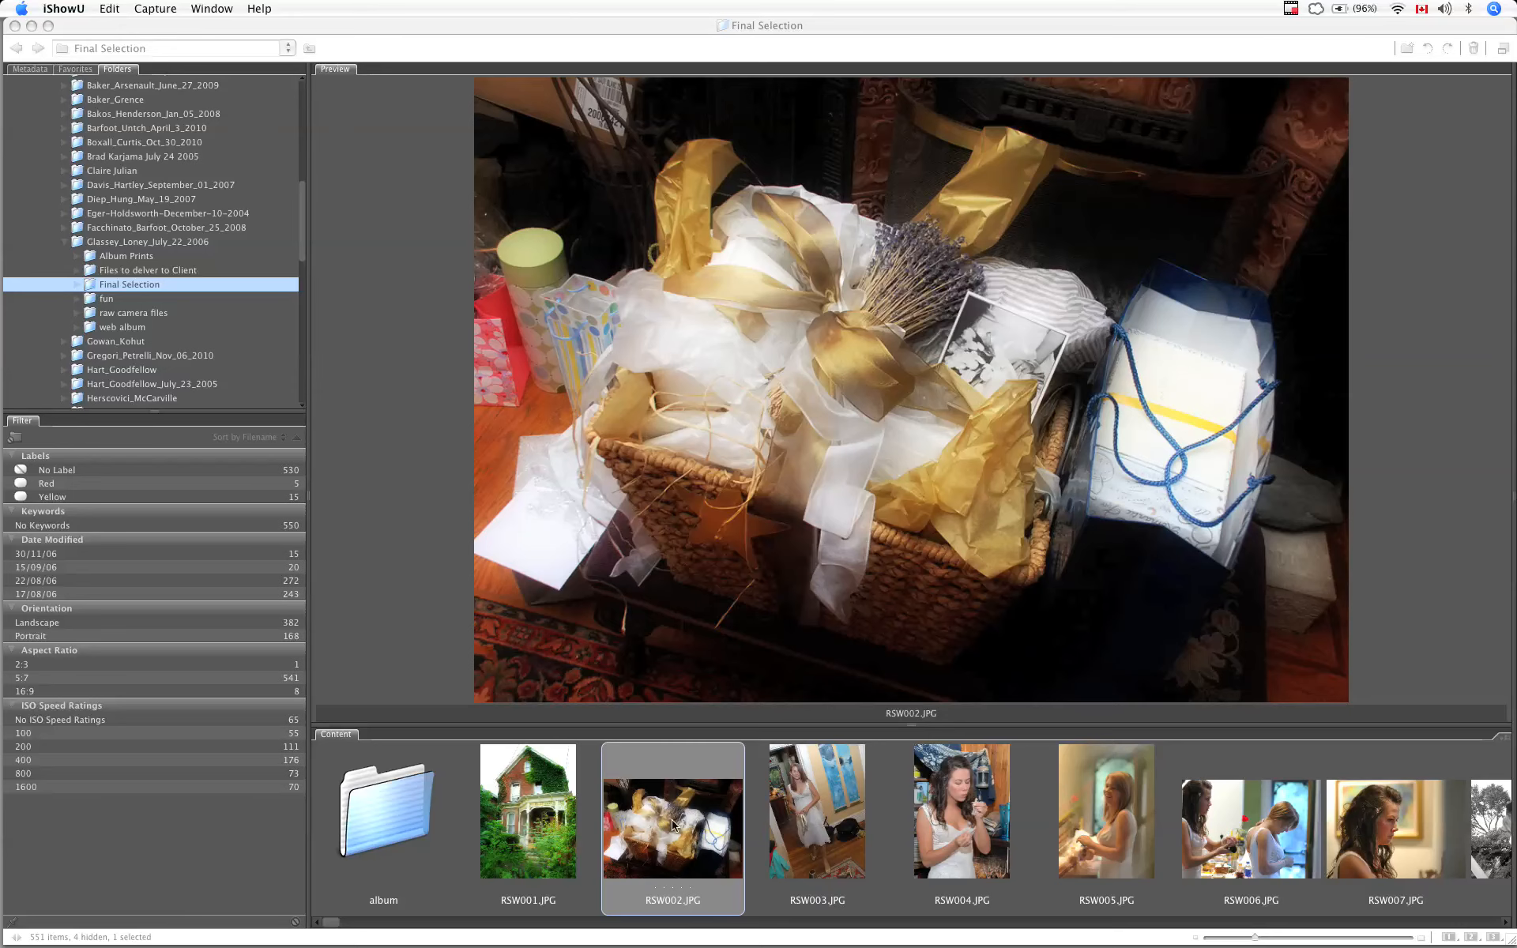
left_click(526, 811)
left_click(643, 843)
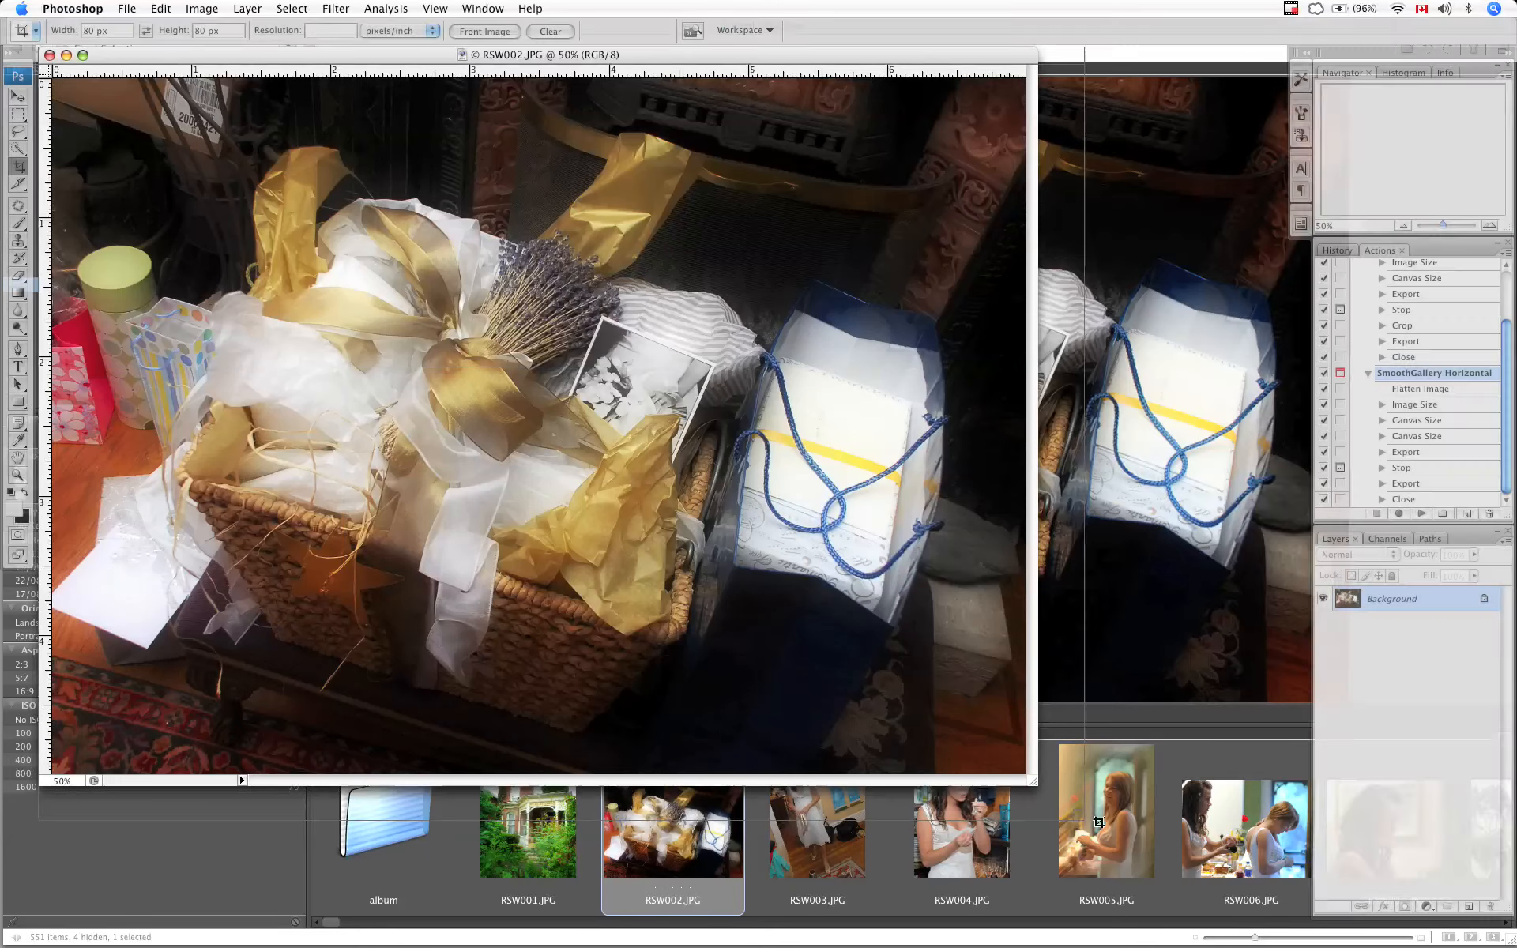
left_click_drag(1293, 896, 1270, 892)
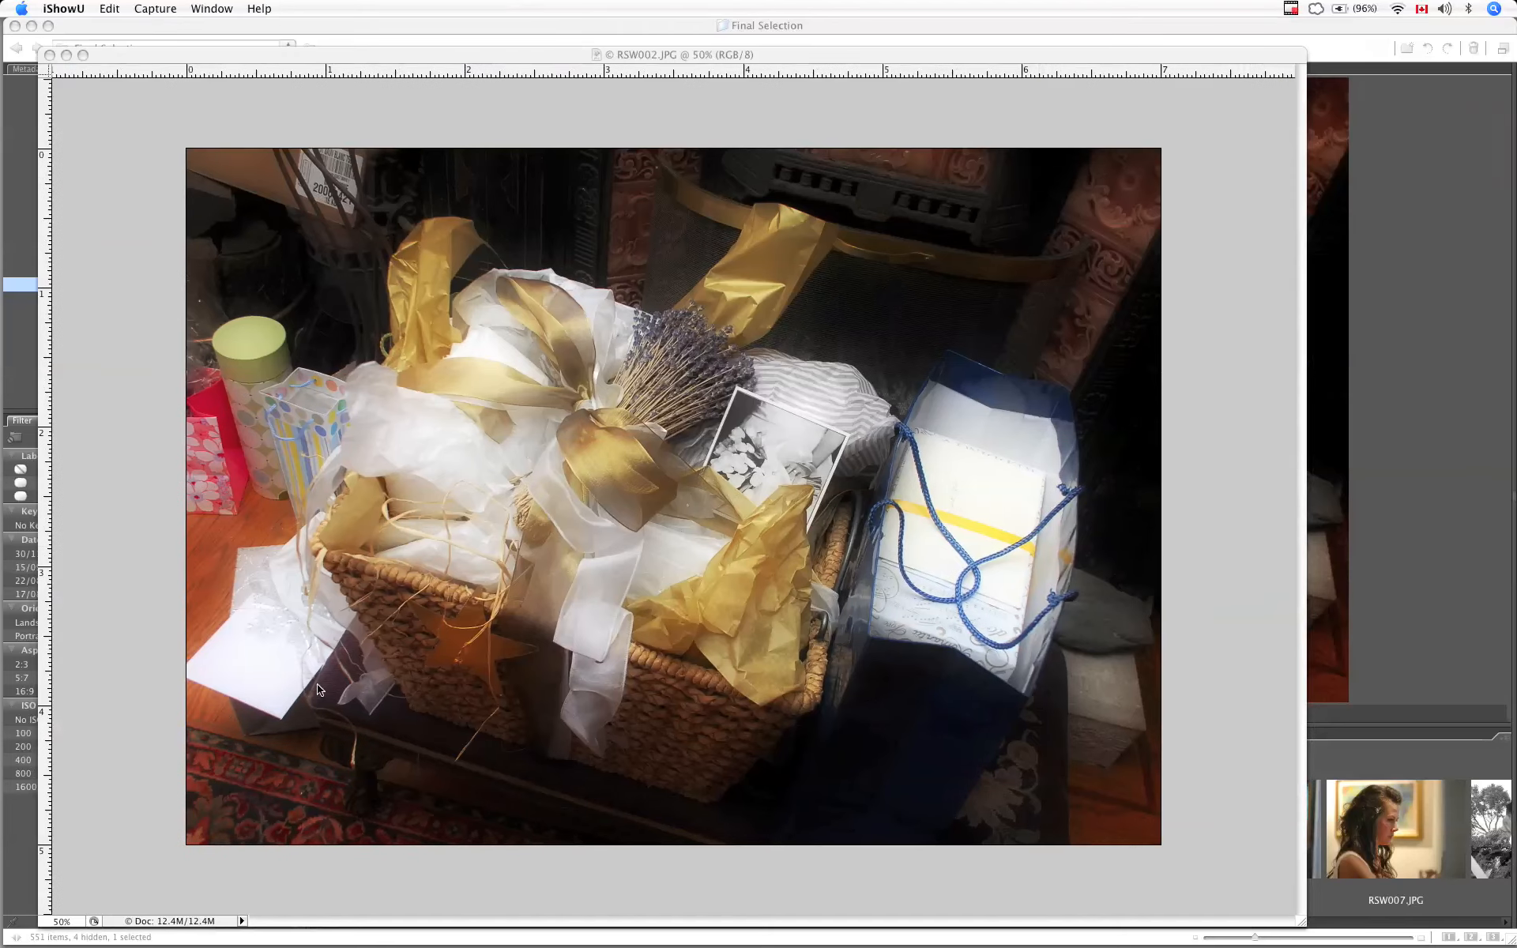
left_click(1307, 216)
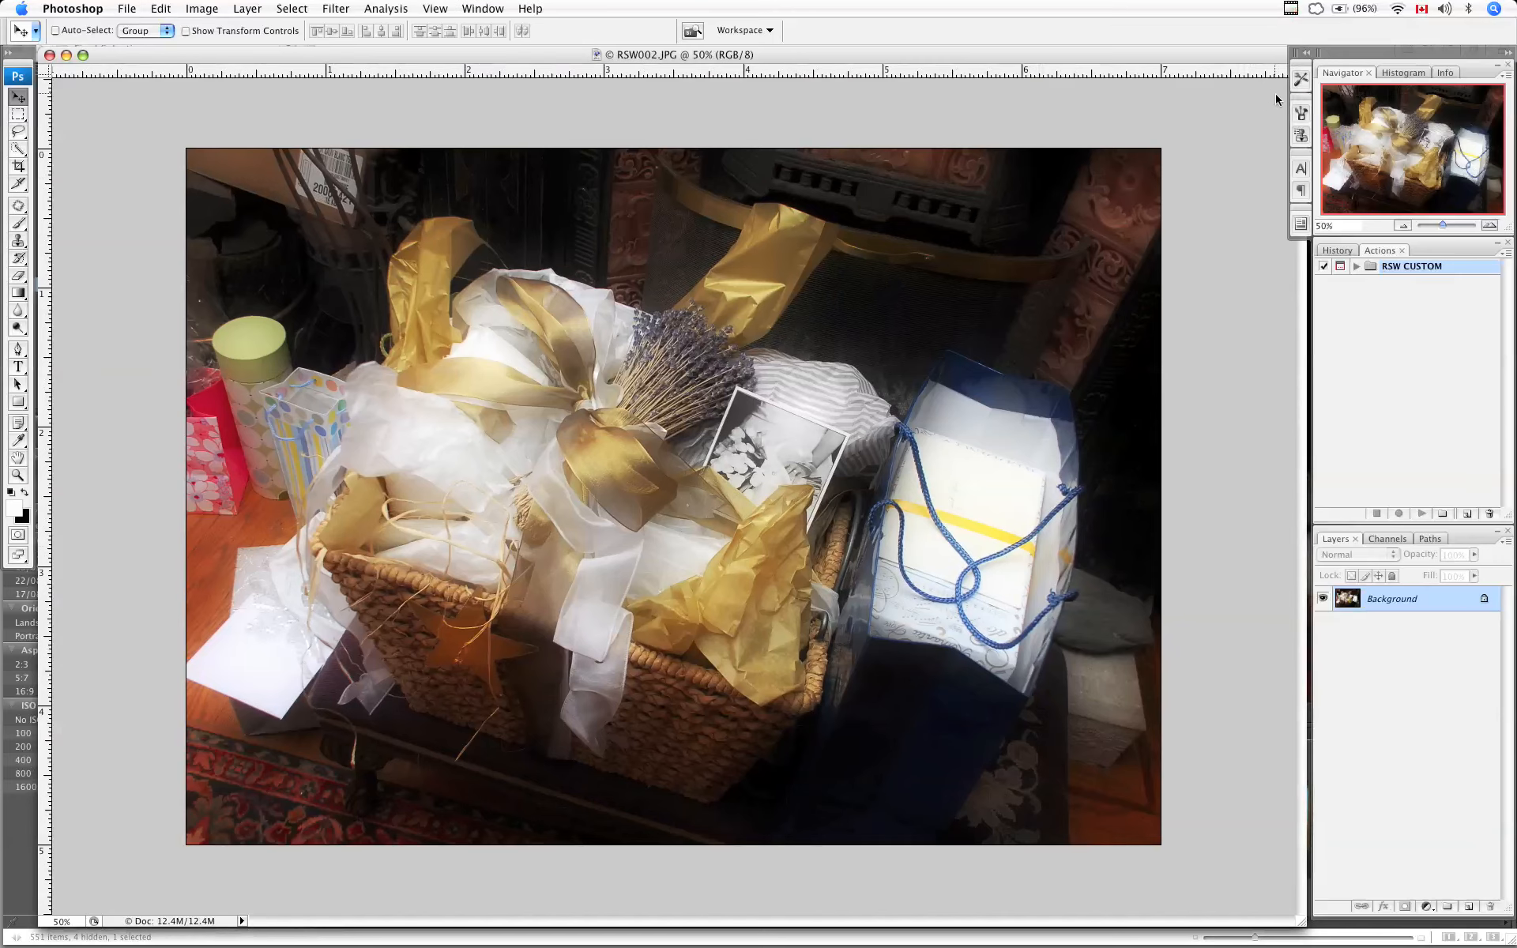
Create a new action set named "CrazySite Actions".
left_click(1333, 159)
left_click(1506, 254)
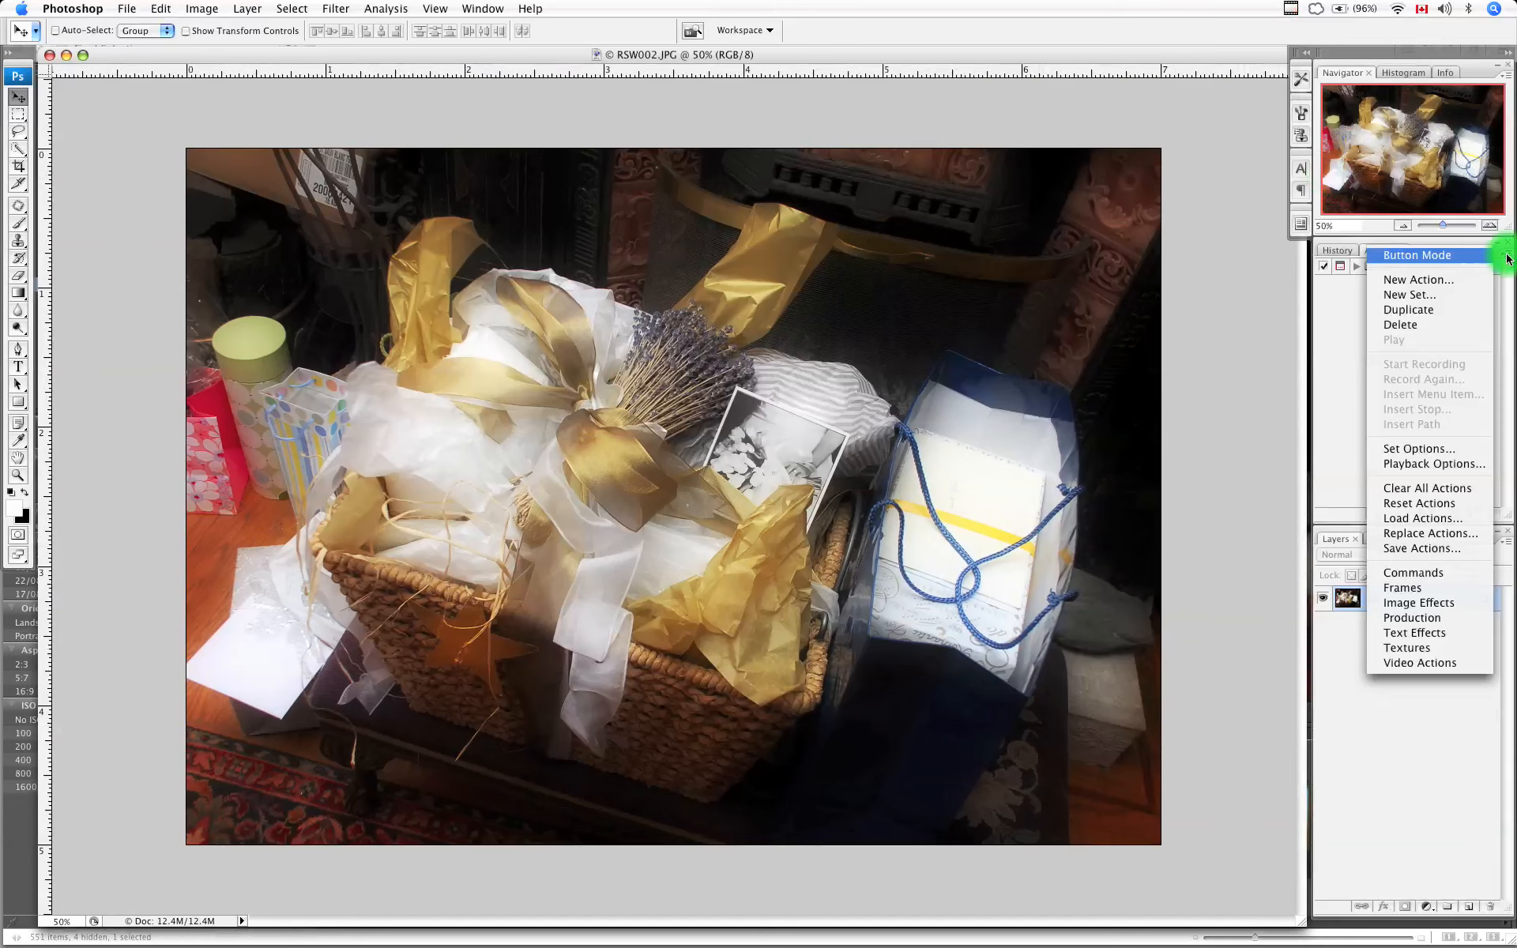
left_click(1436, 296)
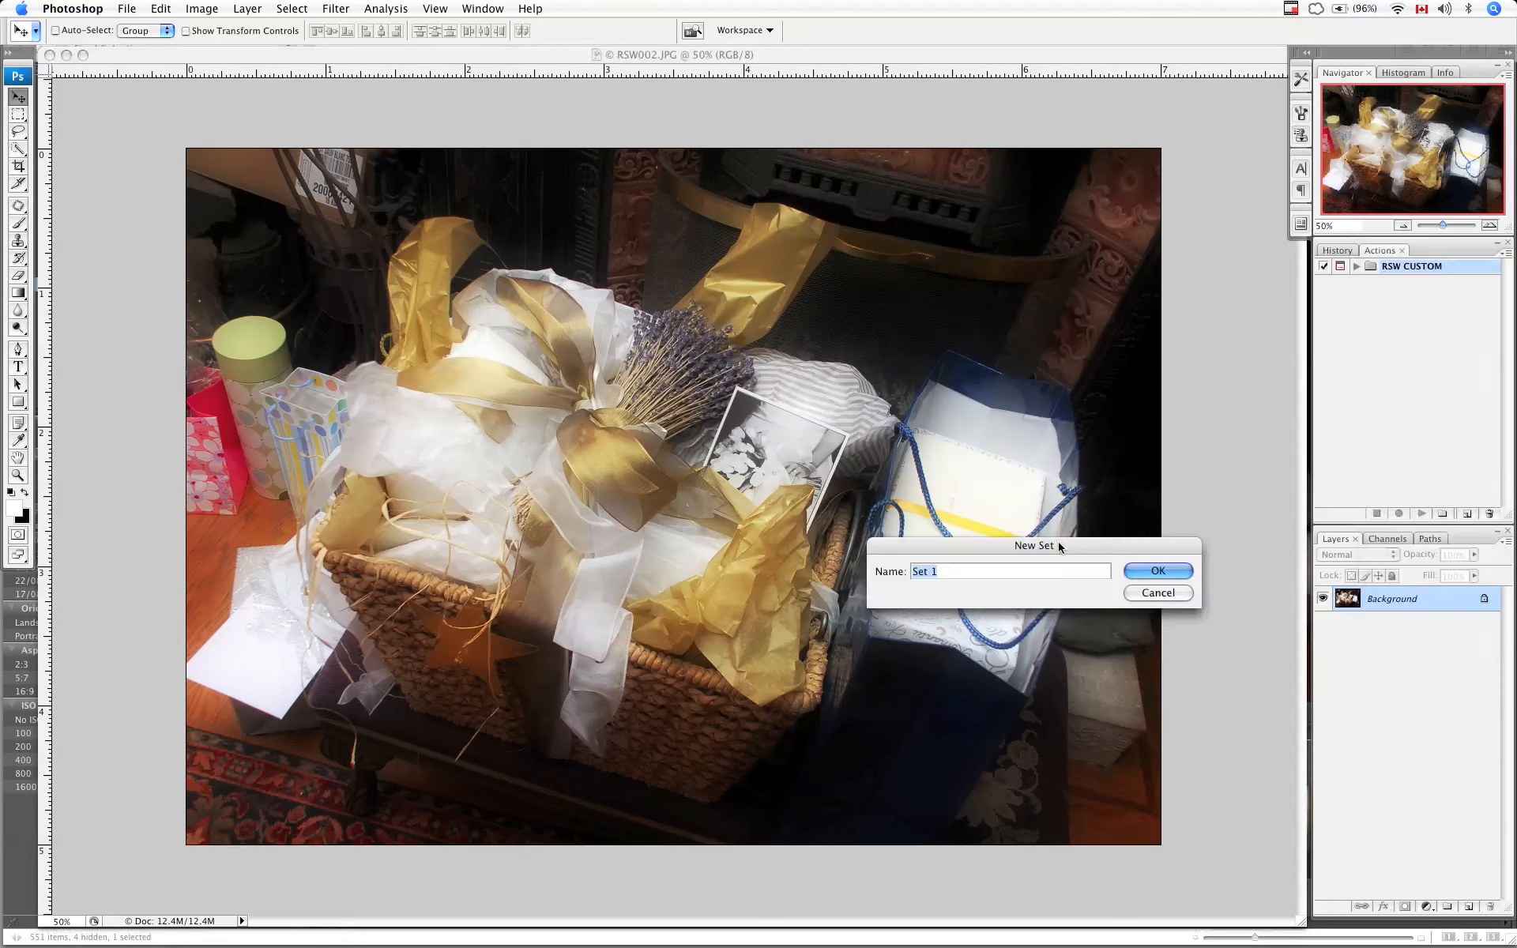
type("CrazySite Actions")
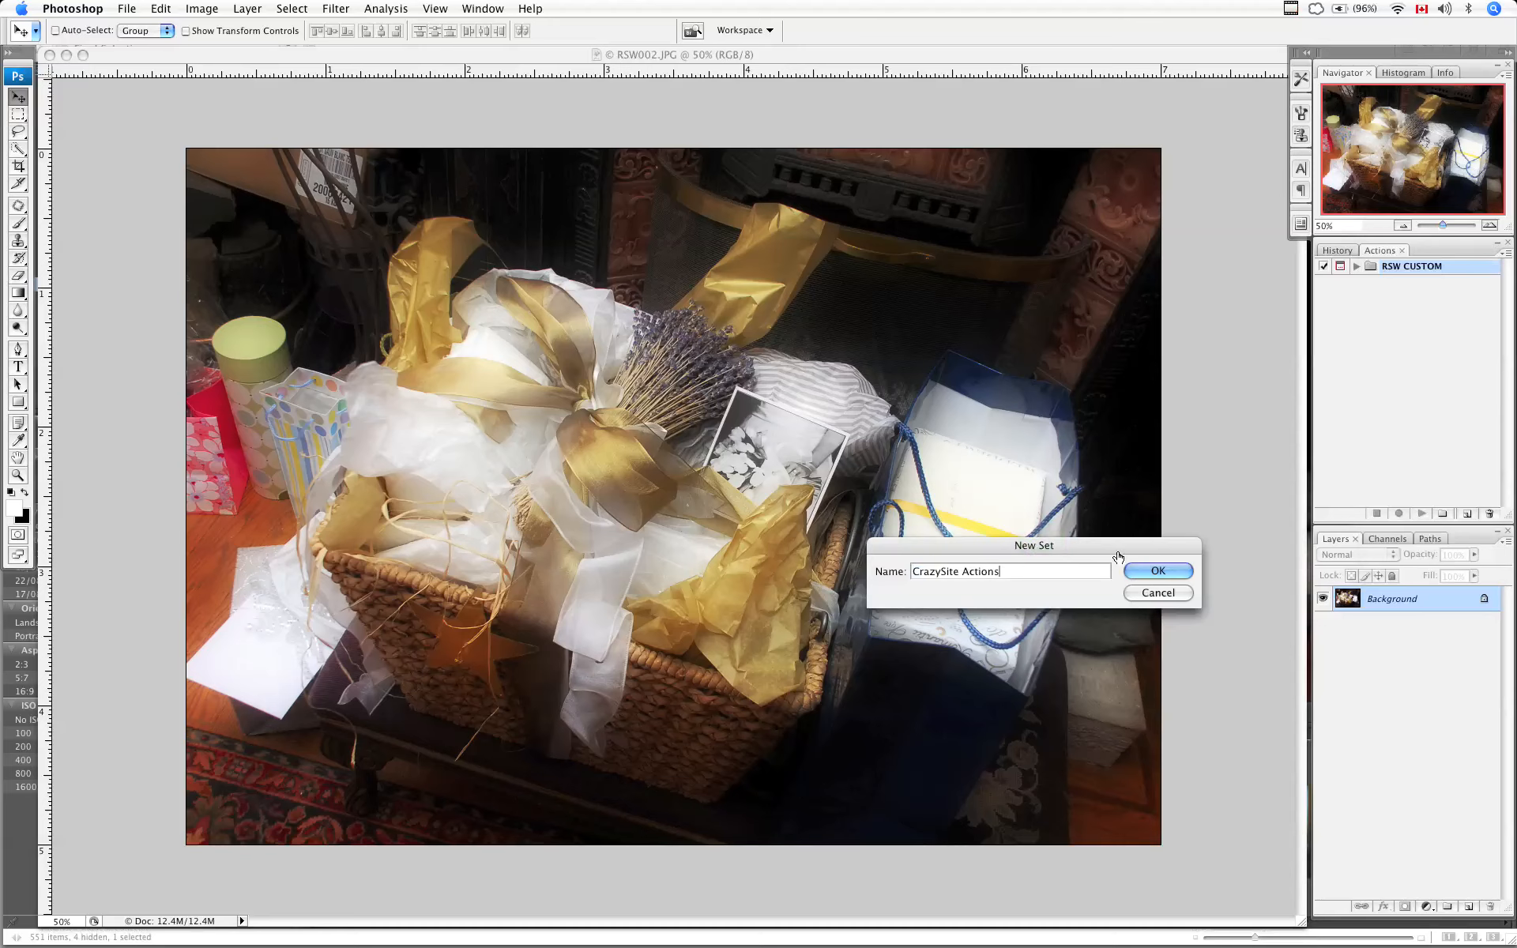
left_click(1153, 572)
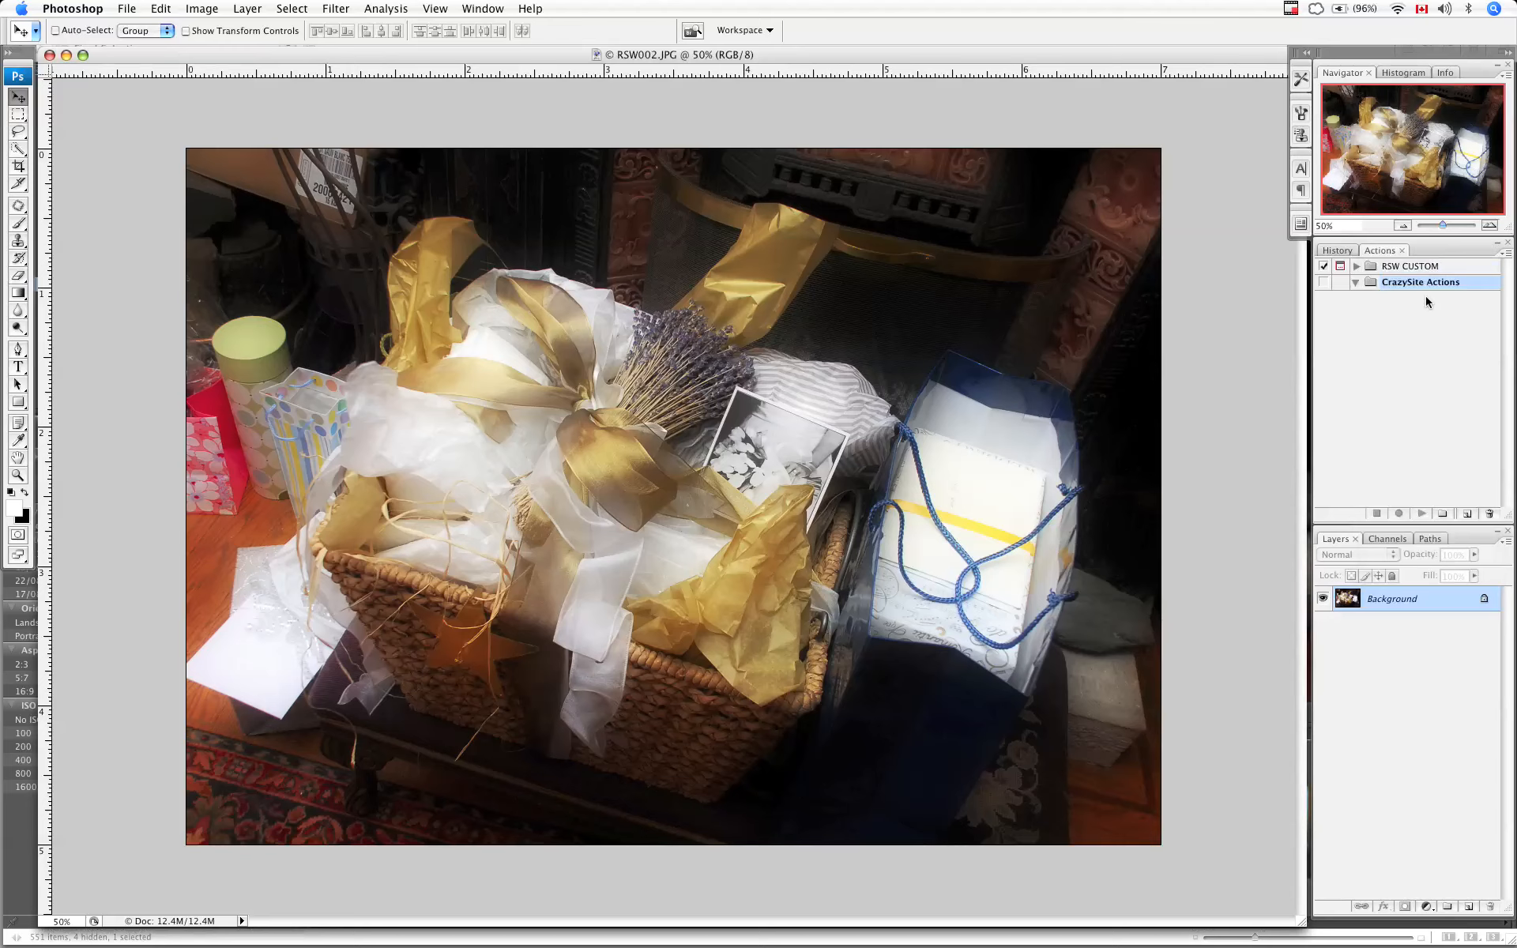
Create an action named "SmoothGallery Horizontal" in the CrazySite Actions set and start recording it.
left_click(1508, 255)
left_click(1509, 254)
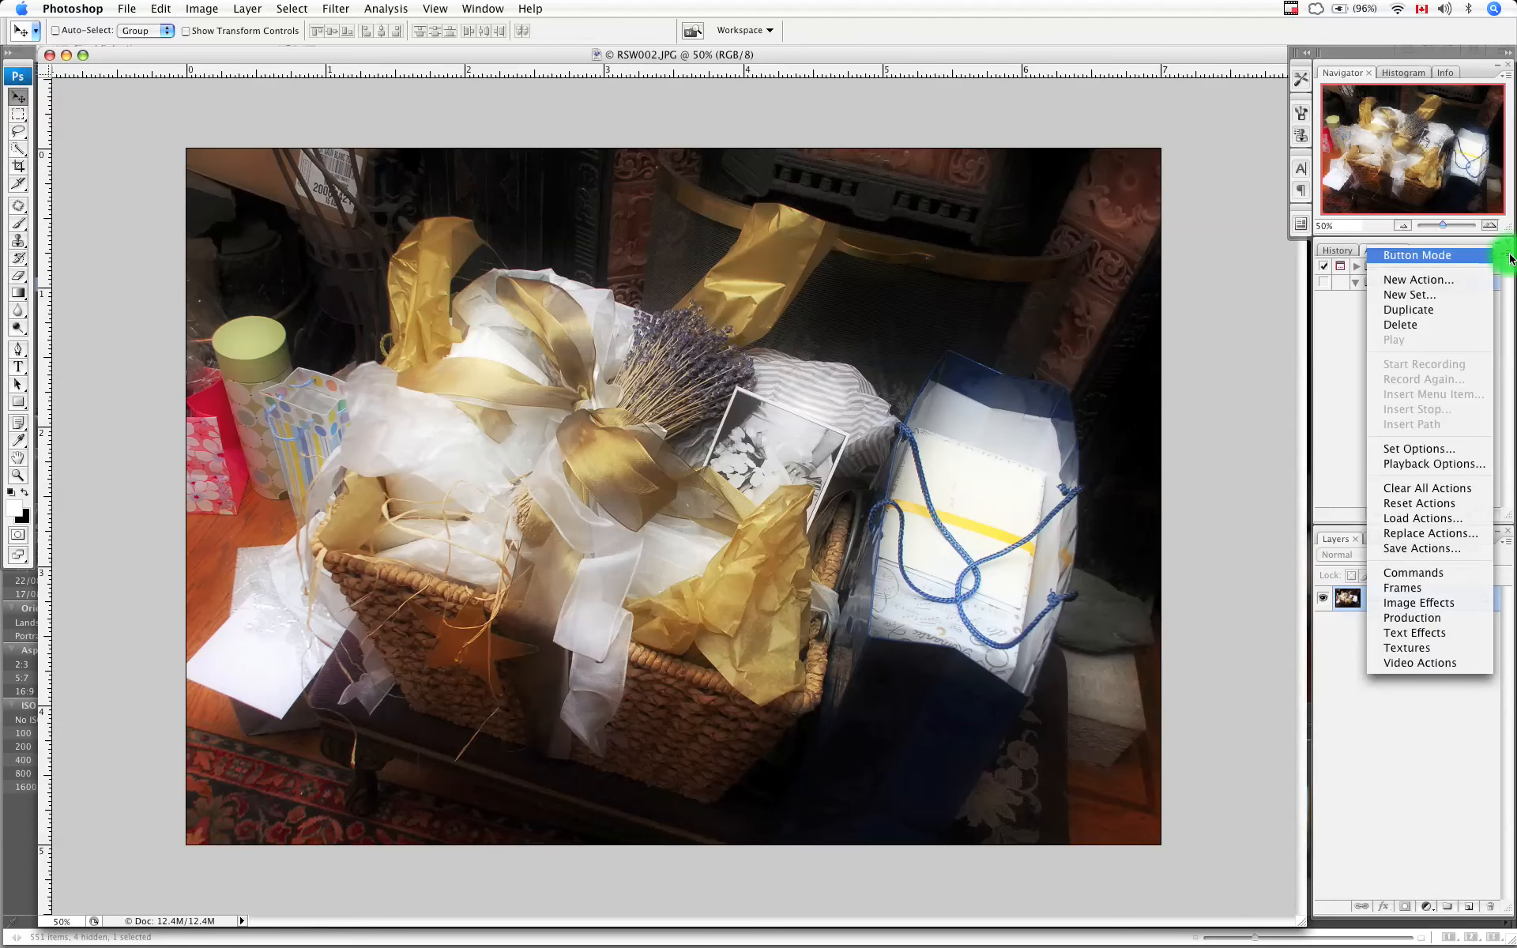
left_click(1436, 281)
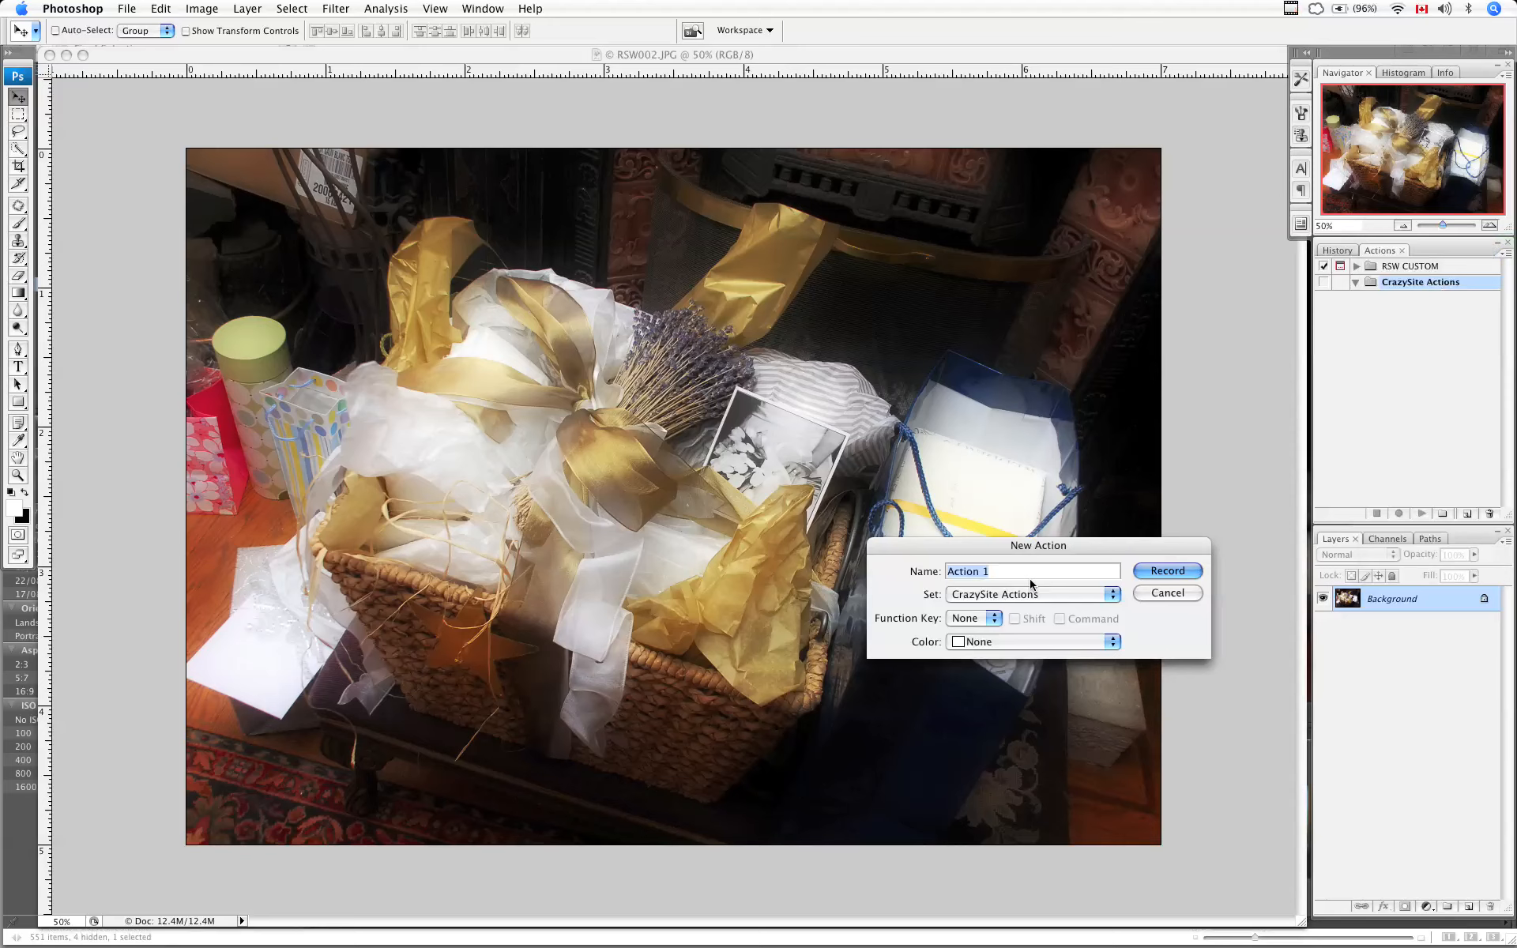
type("SmoothGallery Hor")
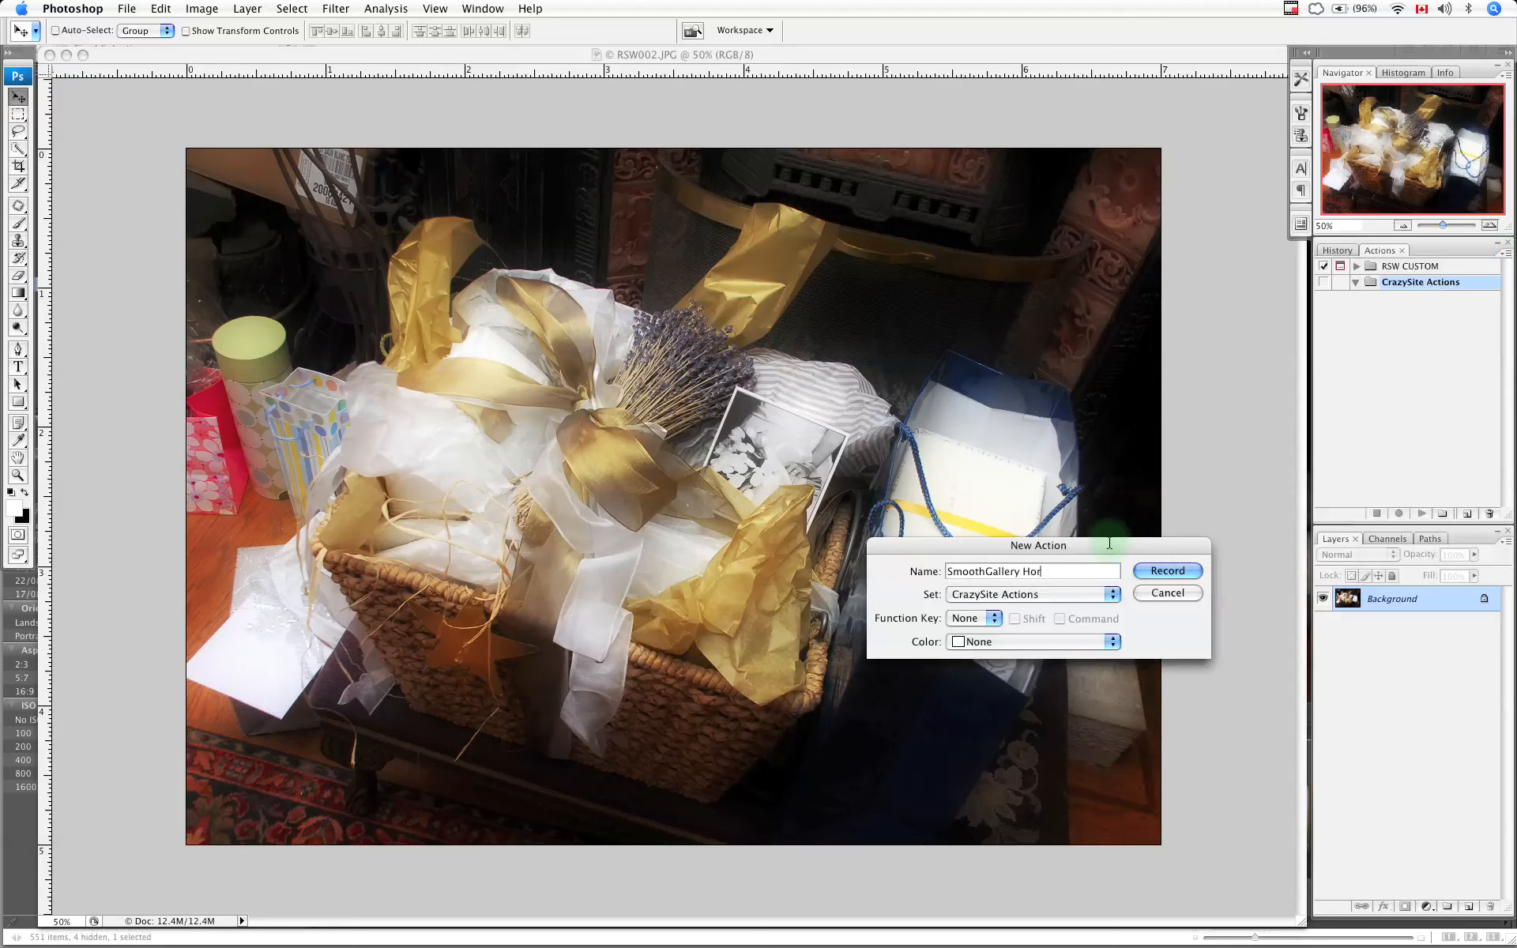
type("izontal")
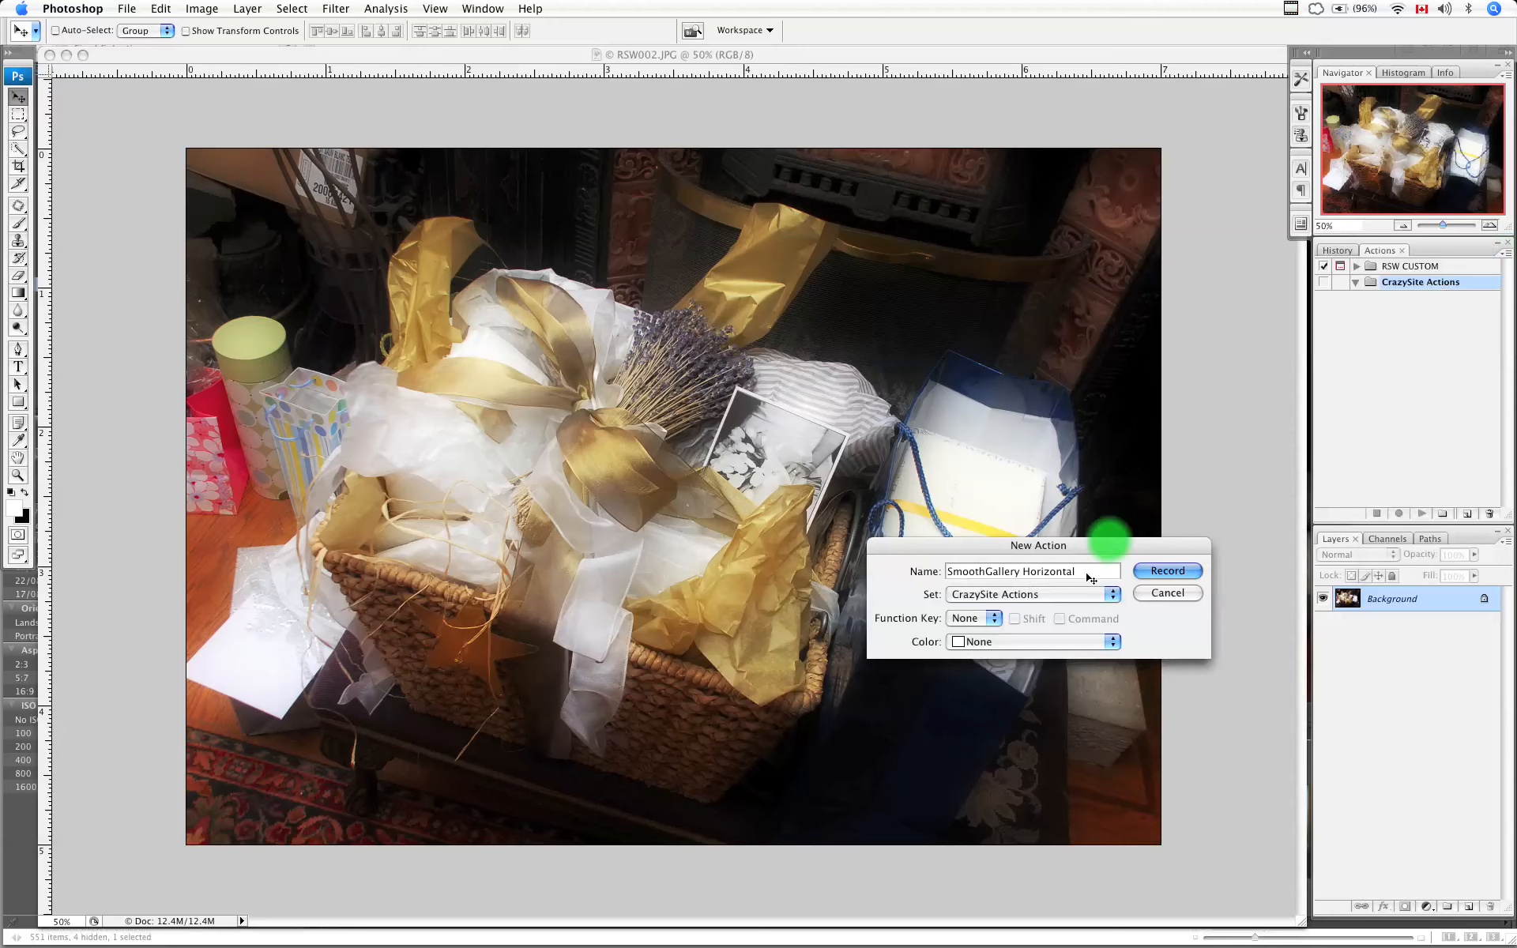
left_click_drag(1087, 574, 943, 572)
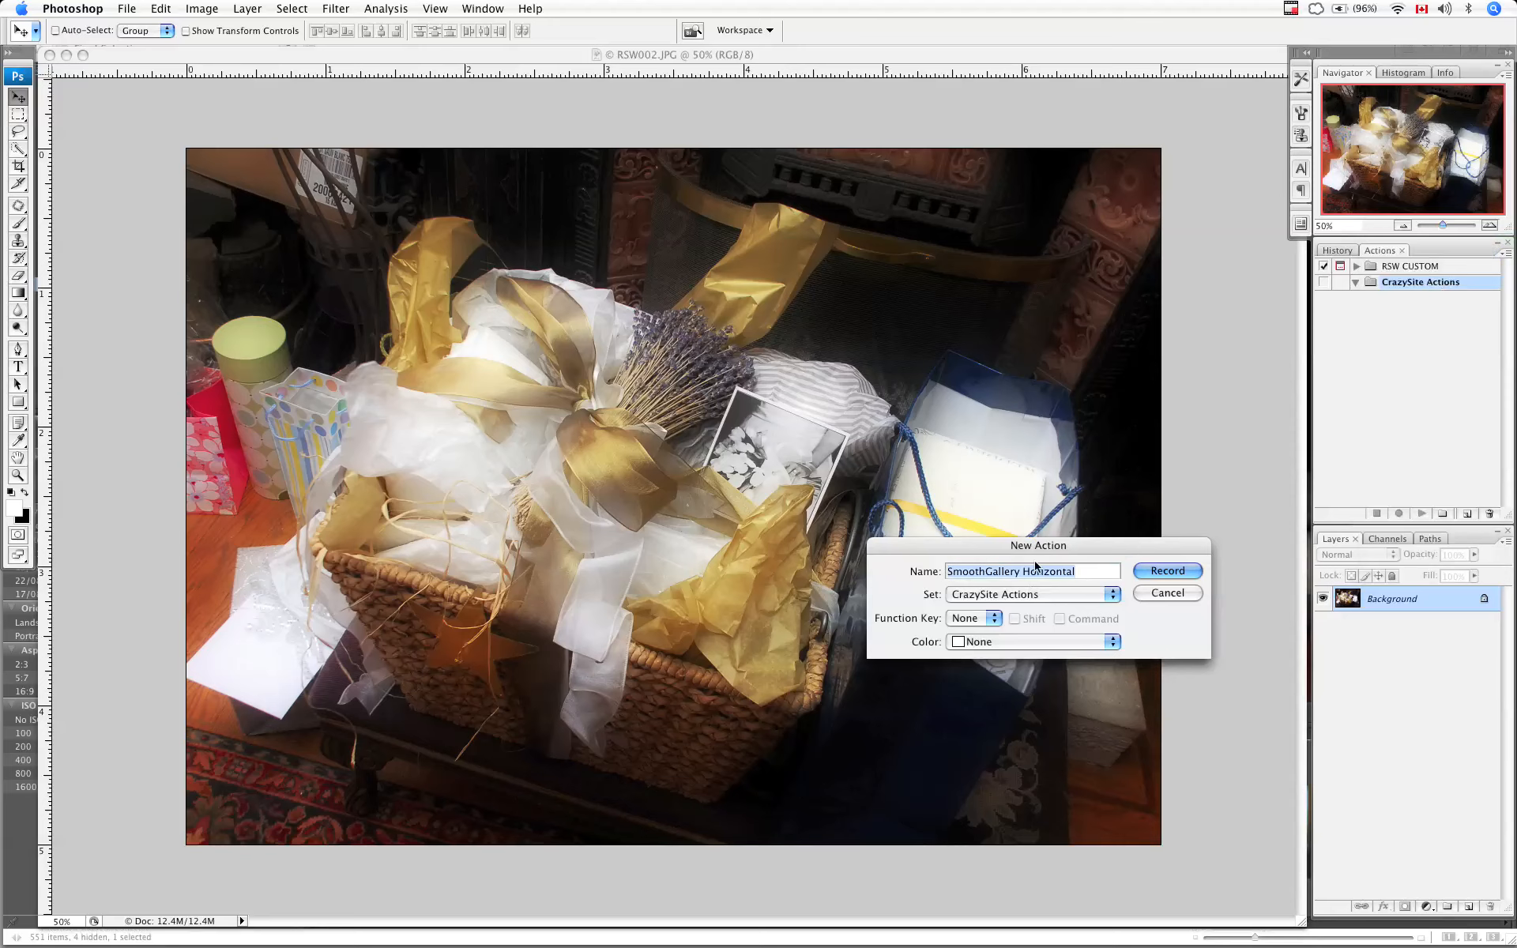
left_click(1166, 570)
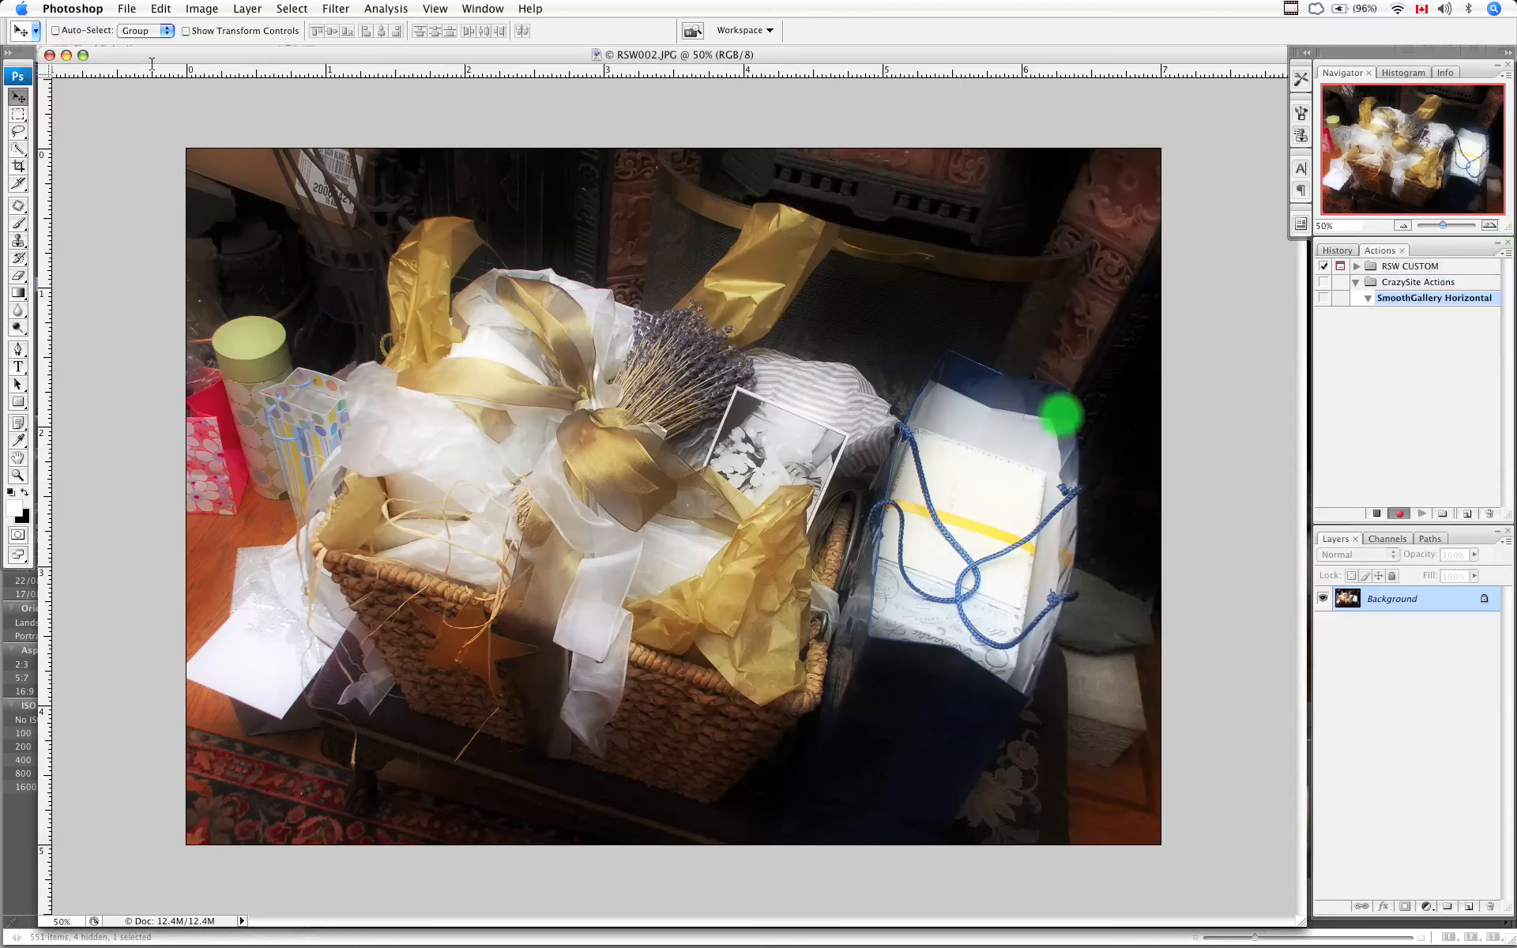
Resize the image to a width of 700 pixels with constrained proportions, using Bicubic Sharper resampling.
left_click(201, 9)
left_click(226, 131)
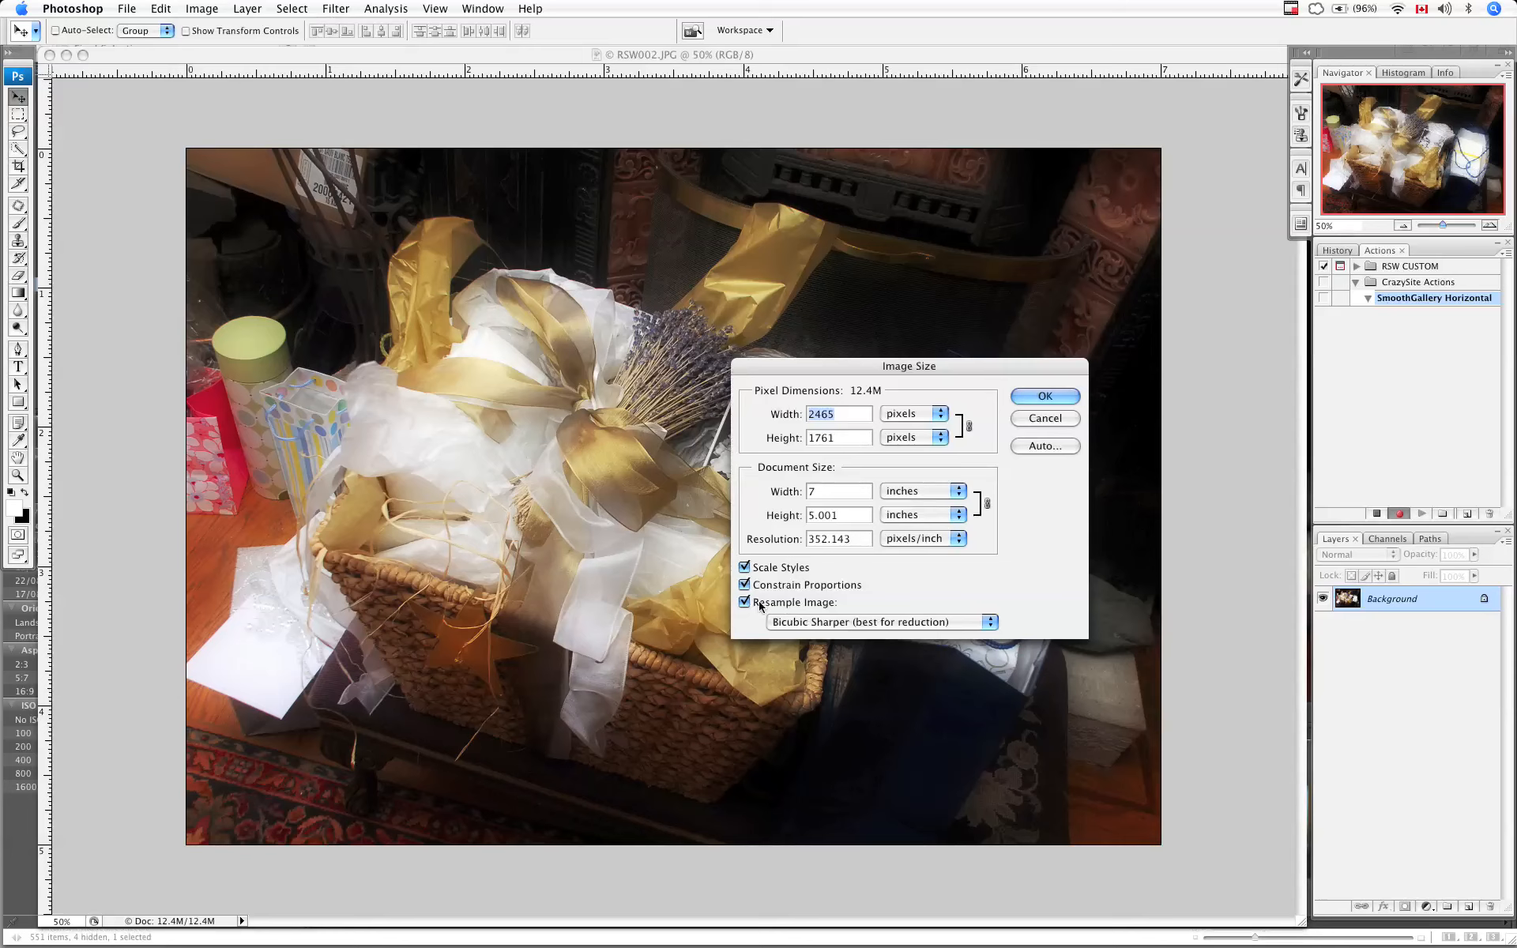
left_click(835, 625)
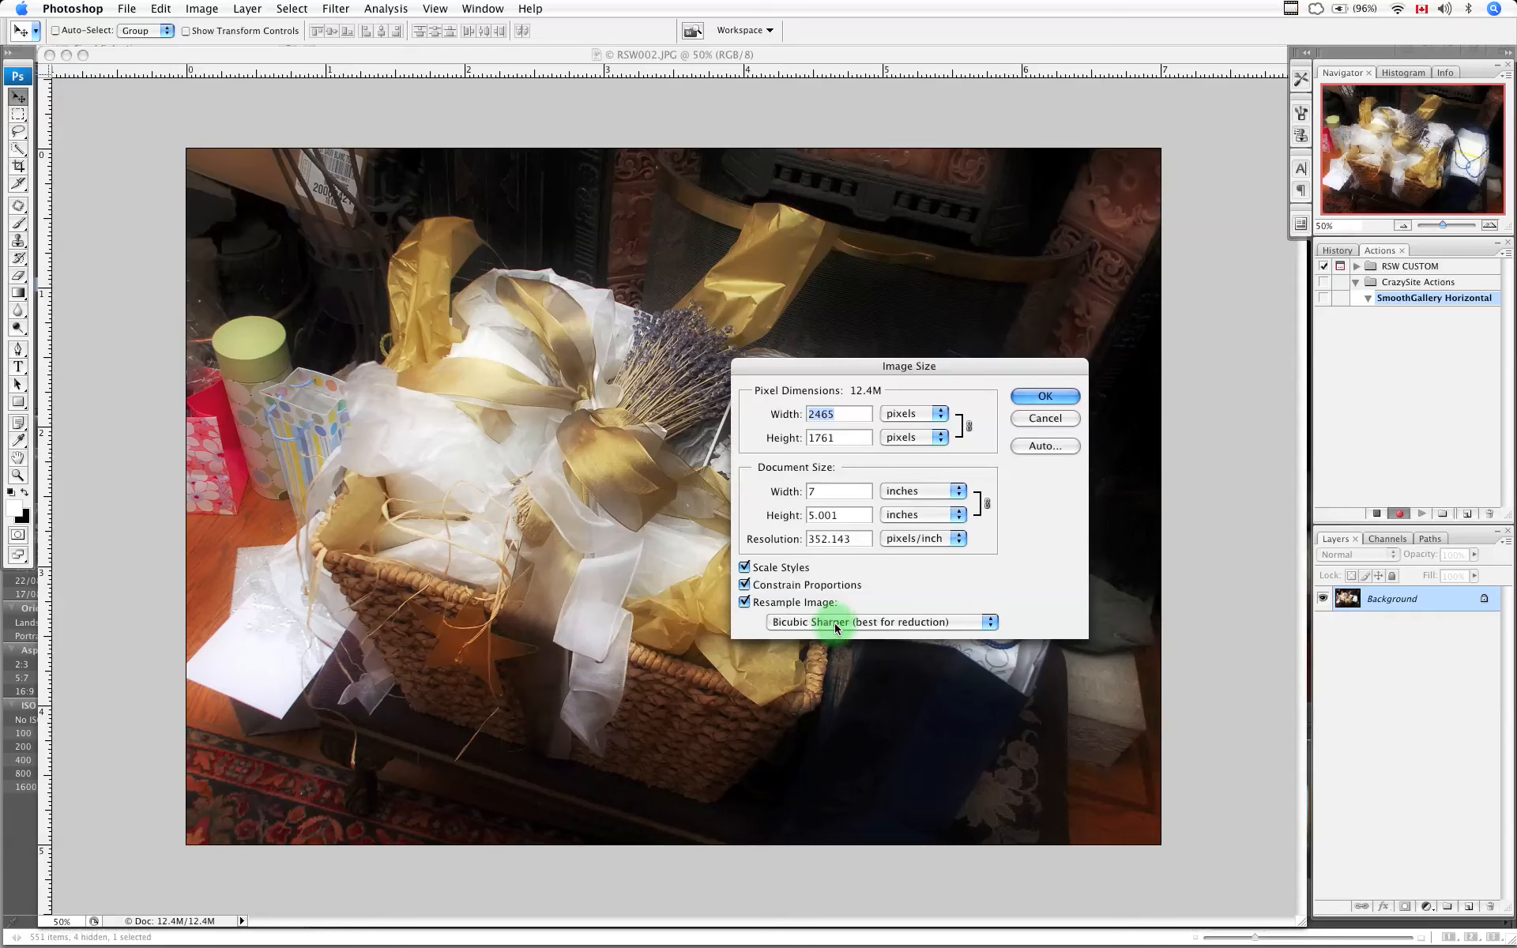
left_click(992, 626)
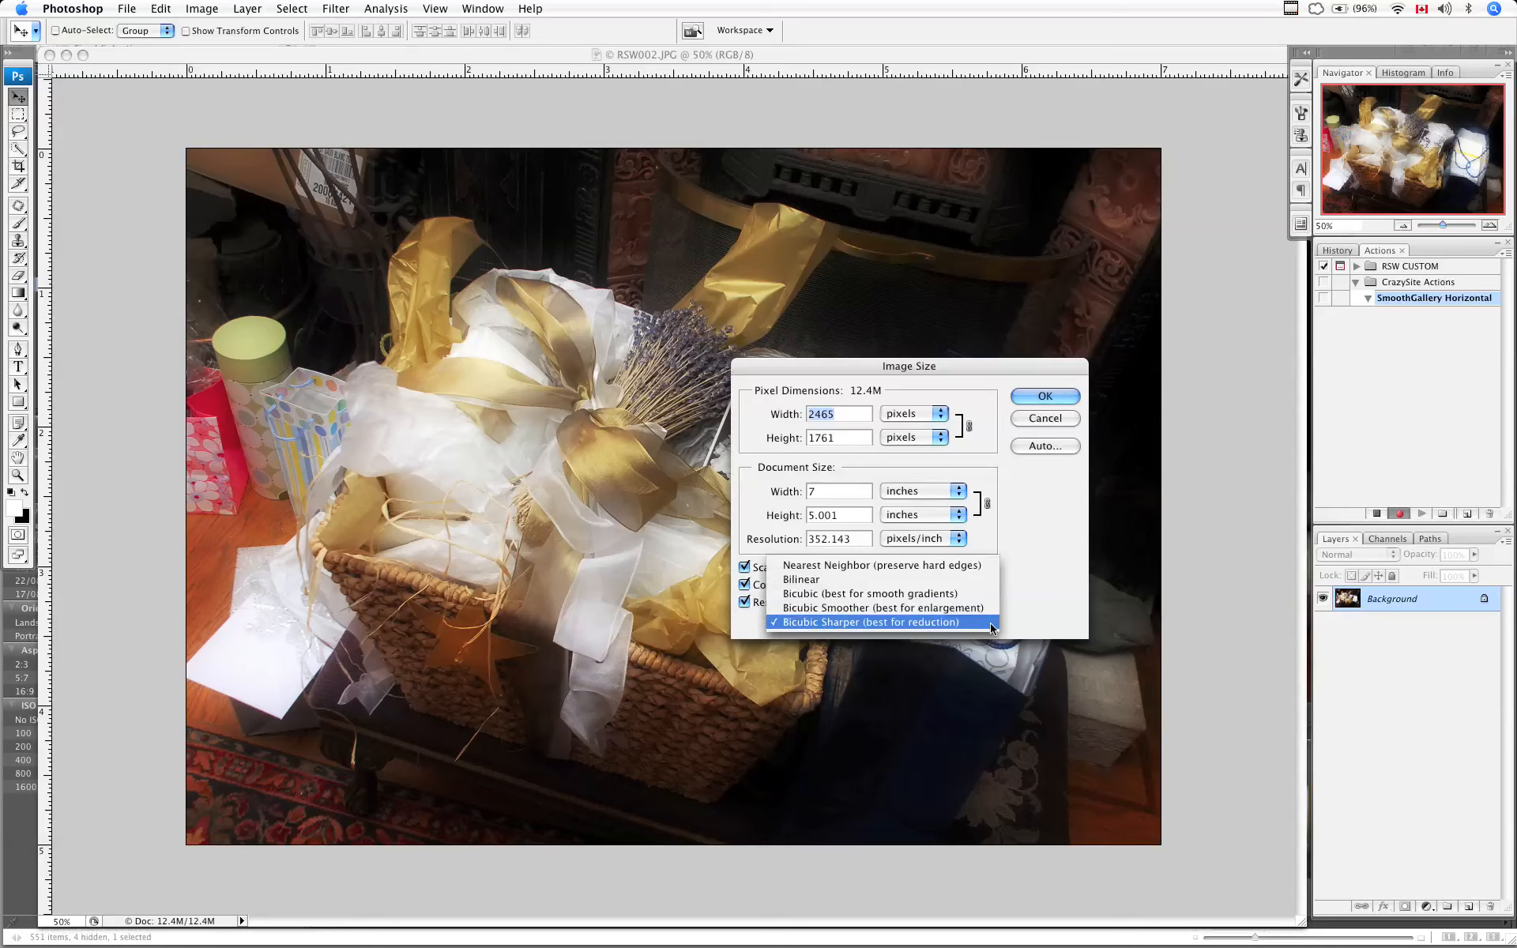
left_click(929, 621)
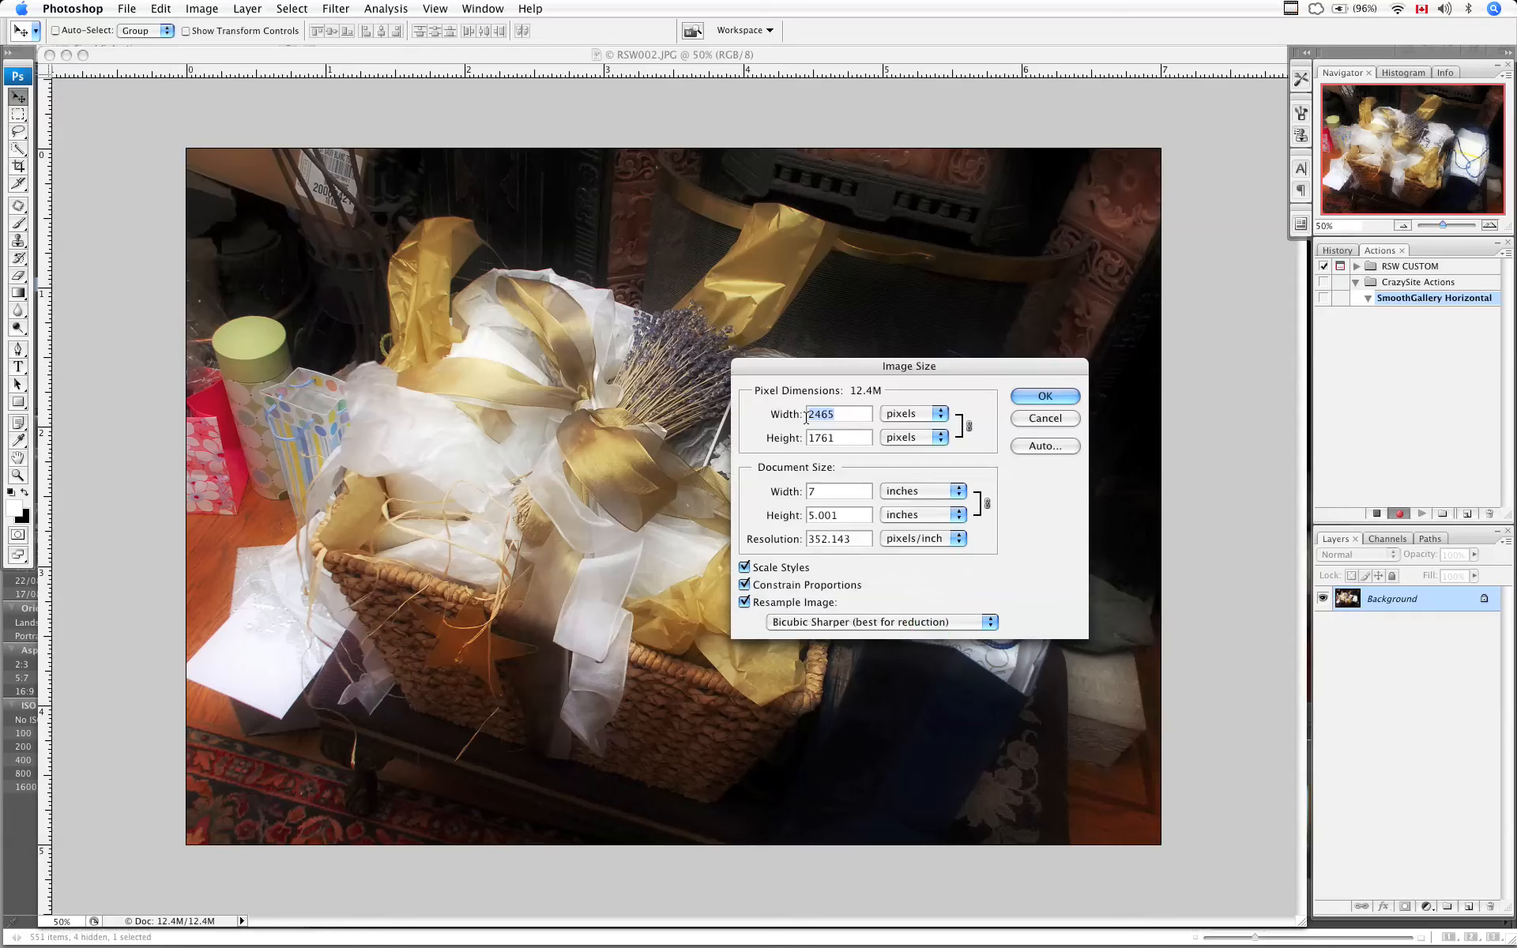
type("700")
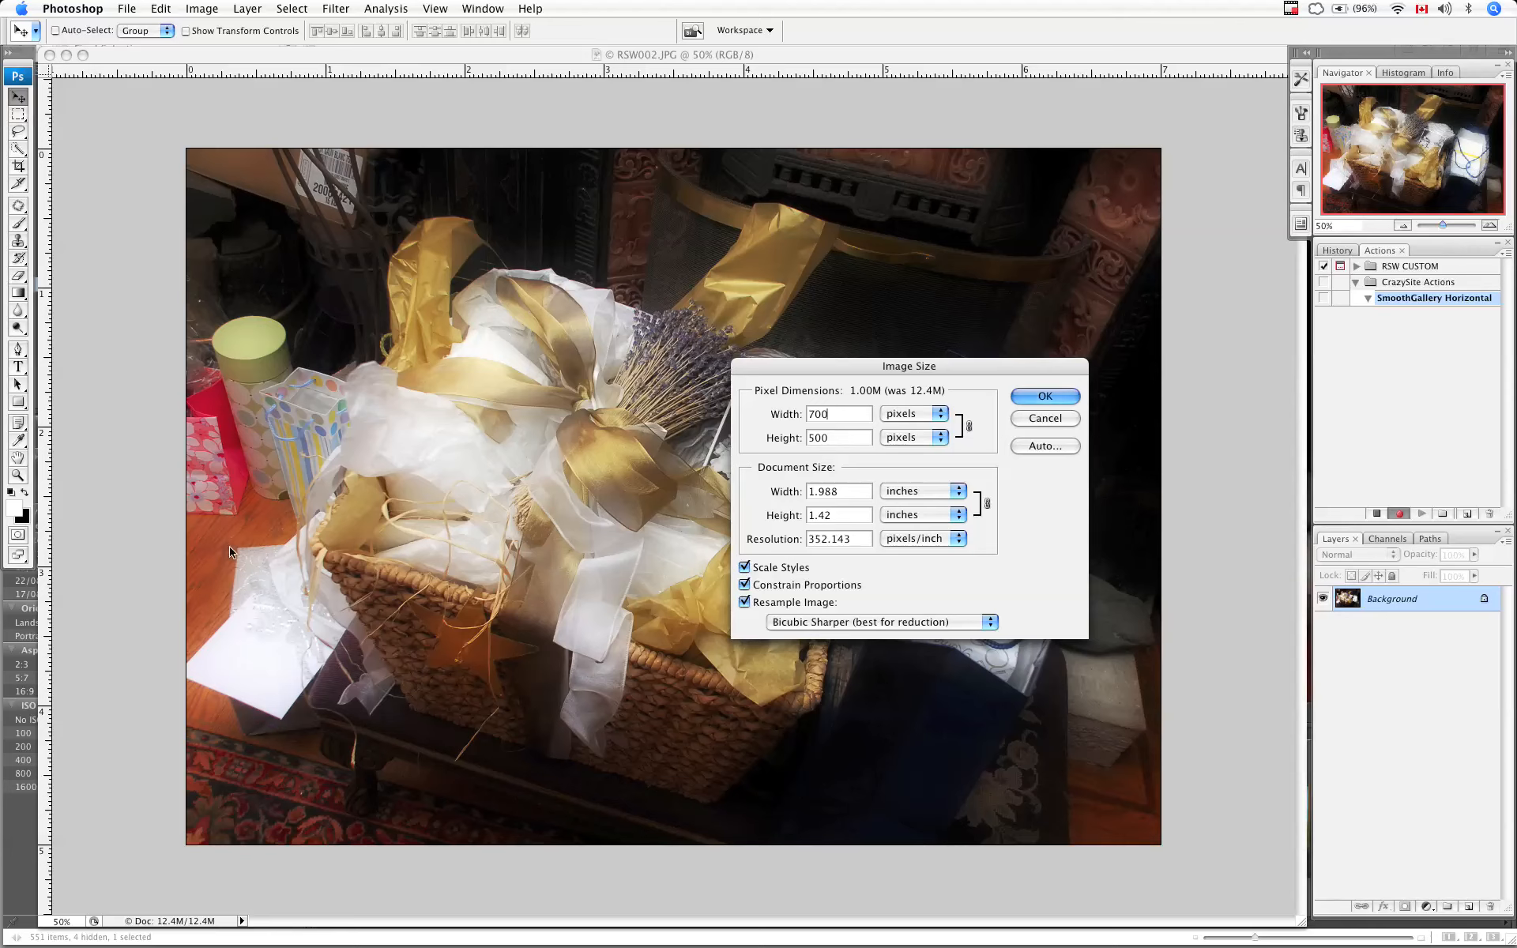
left_click(282, 625)
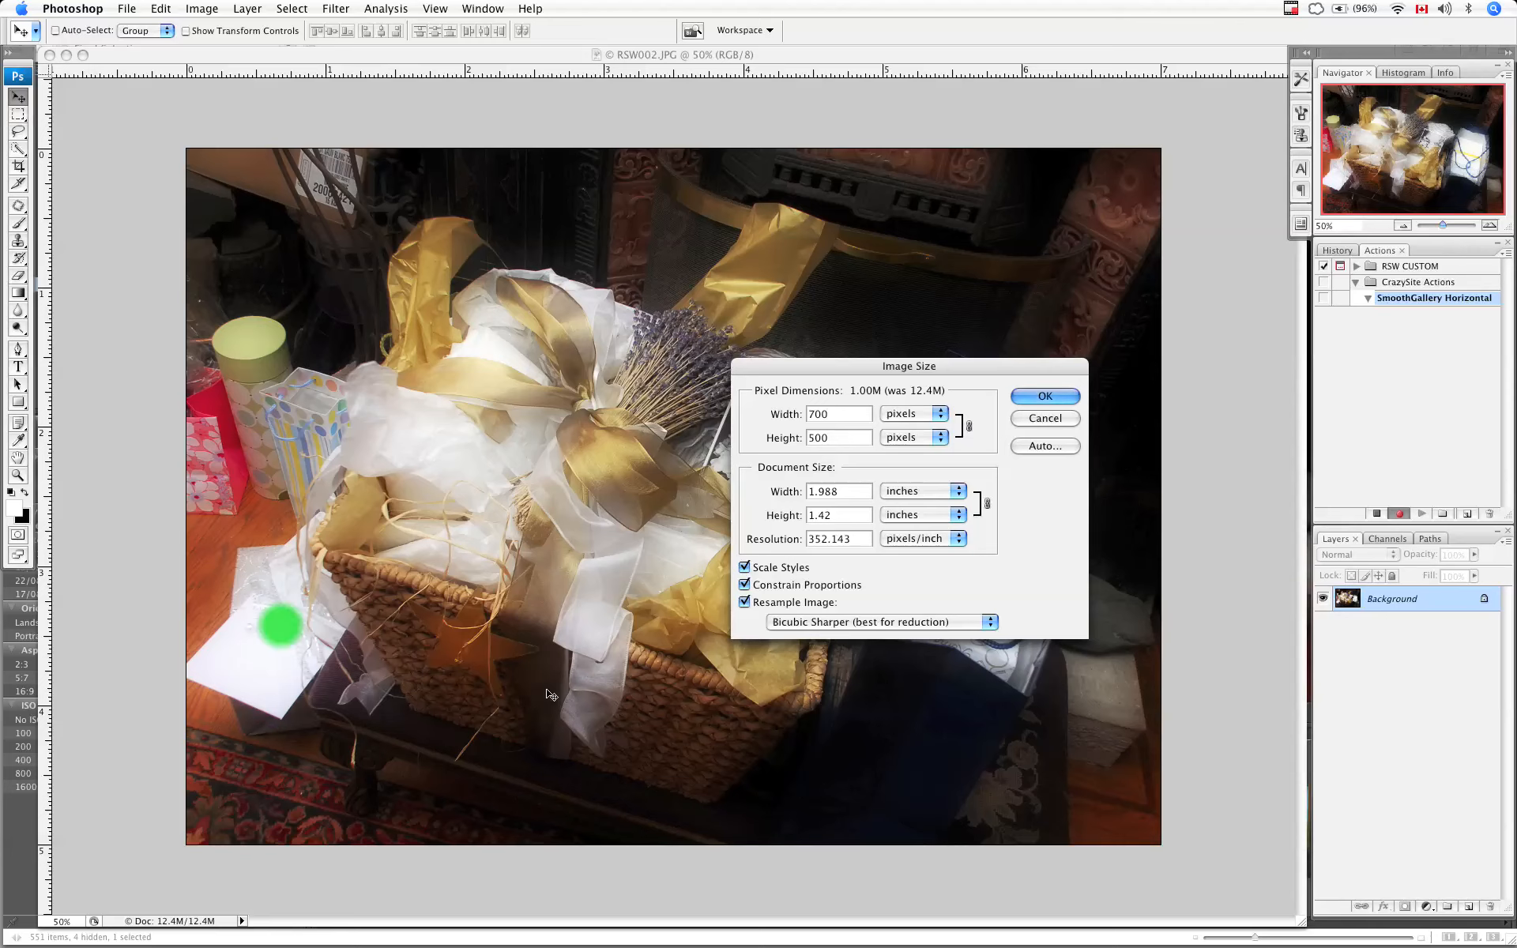
left_click(1010, 430)
left_click(1043, 396)
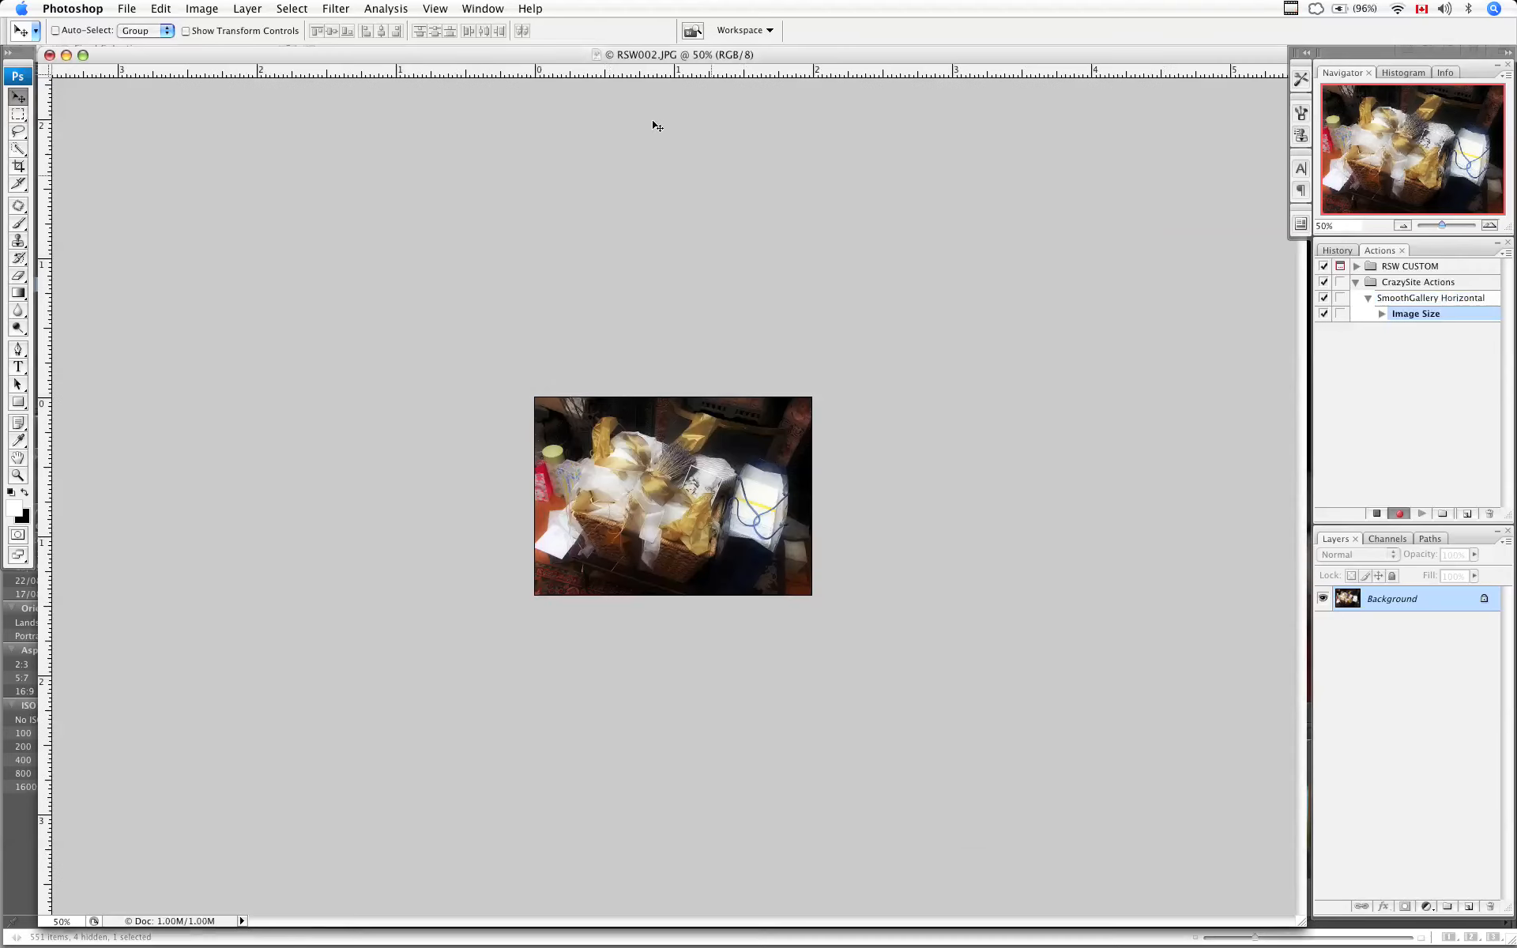
Extend the canvas by a relative 2 pixels in width and 2 pixels in height with black as the extension color.
left_click(435, 8)
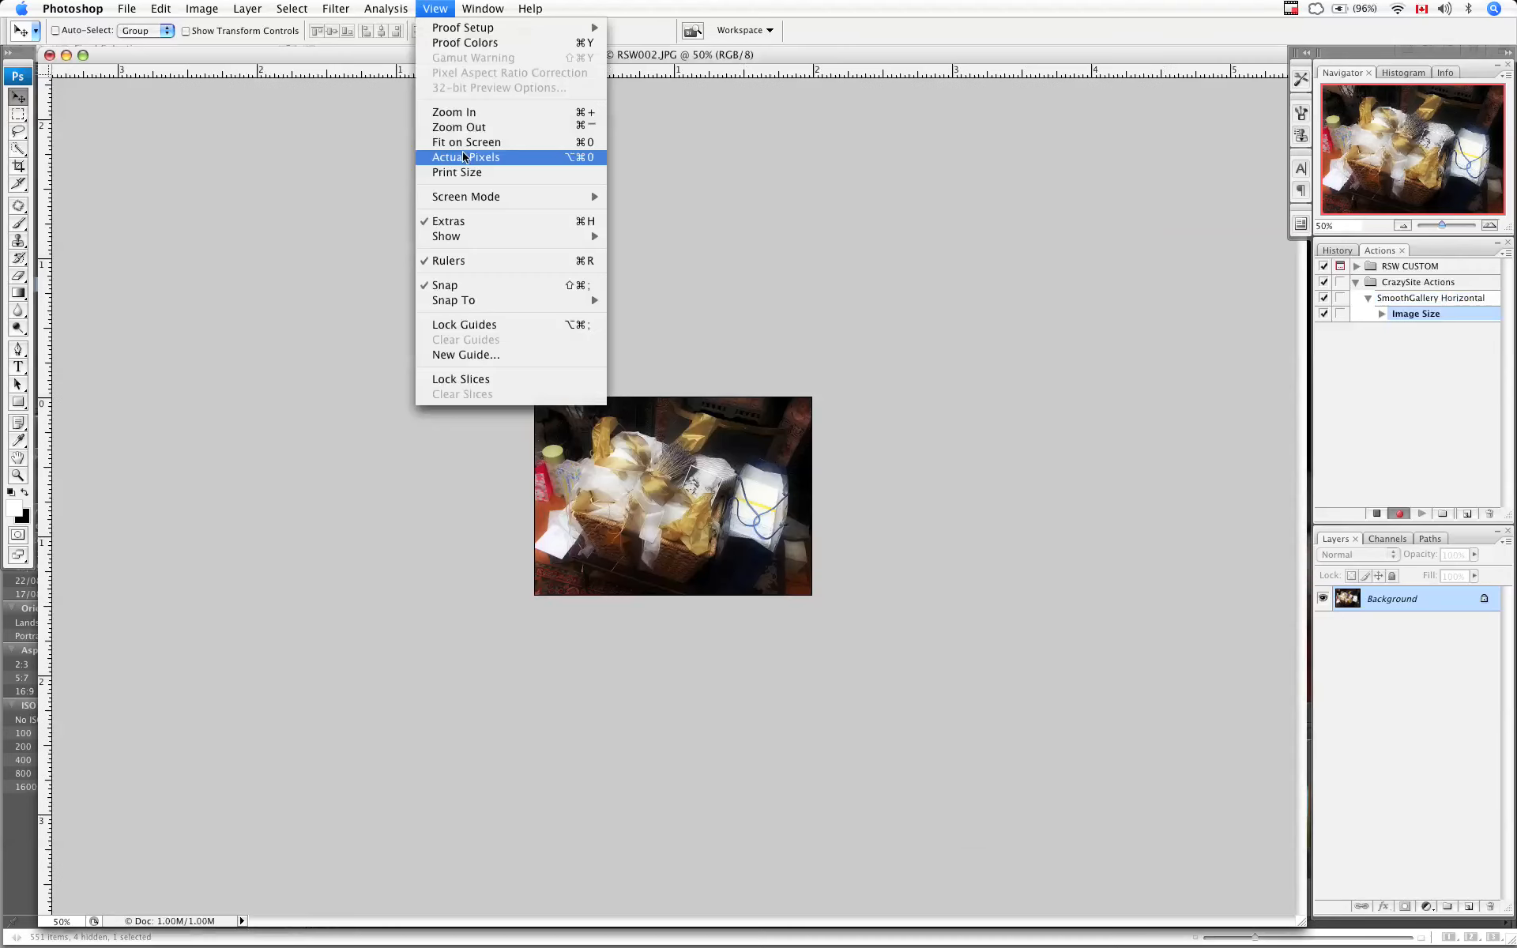
left_click(464, 157)
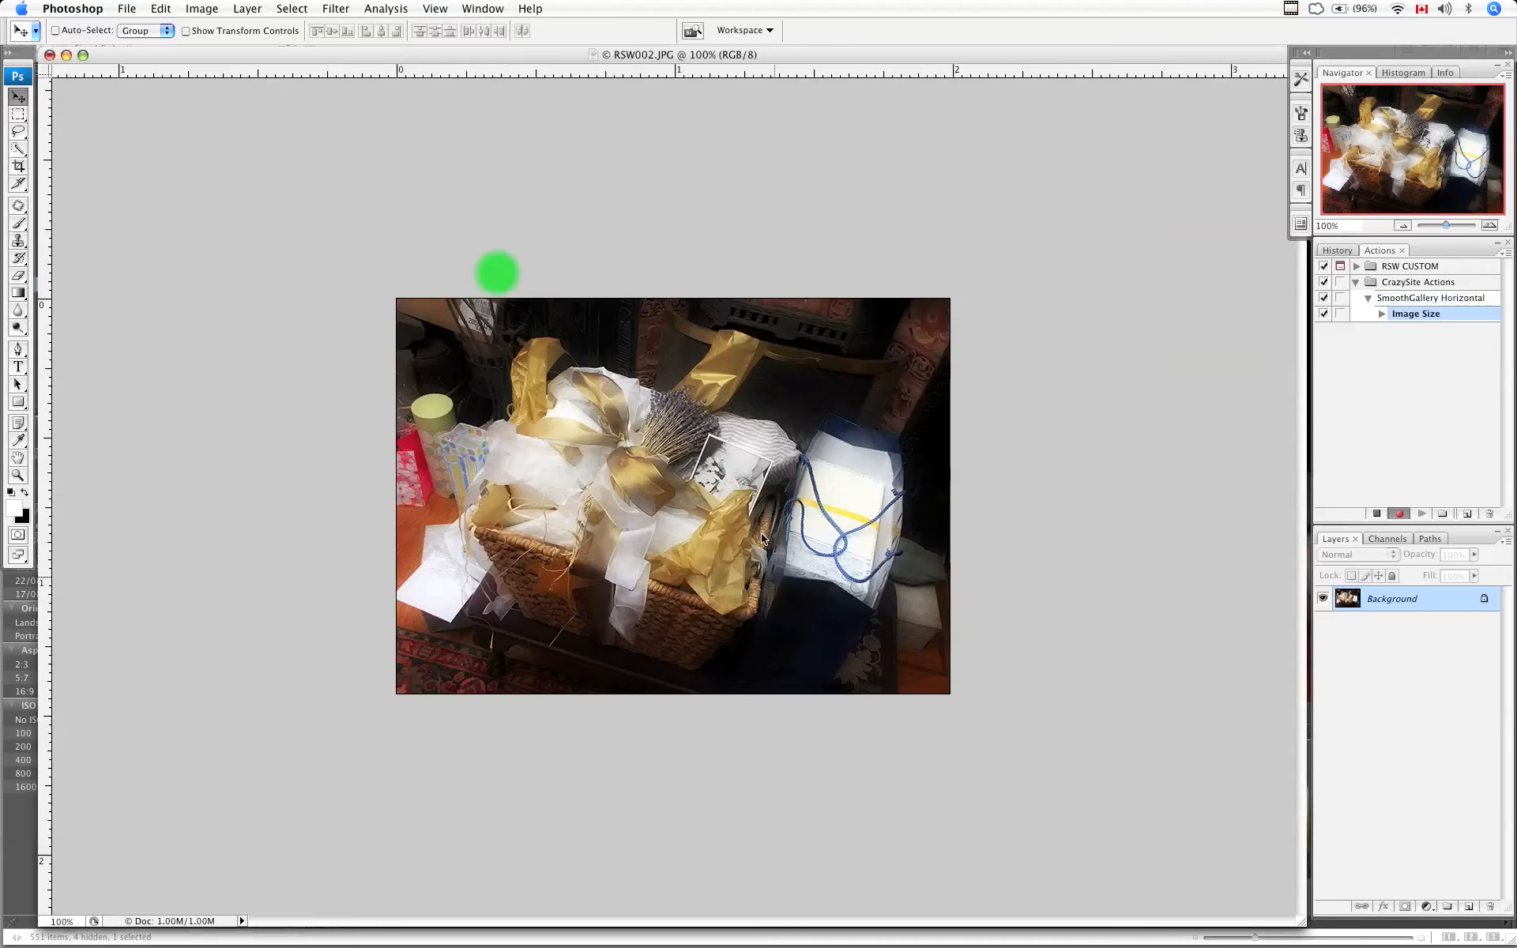
left_click(762, 535)
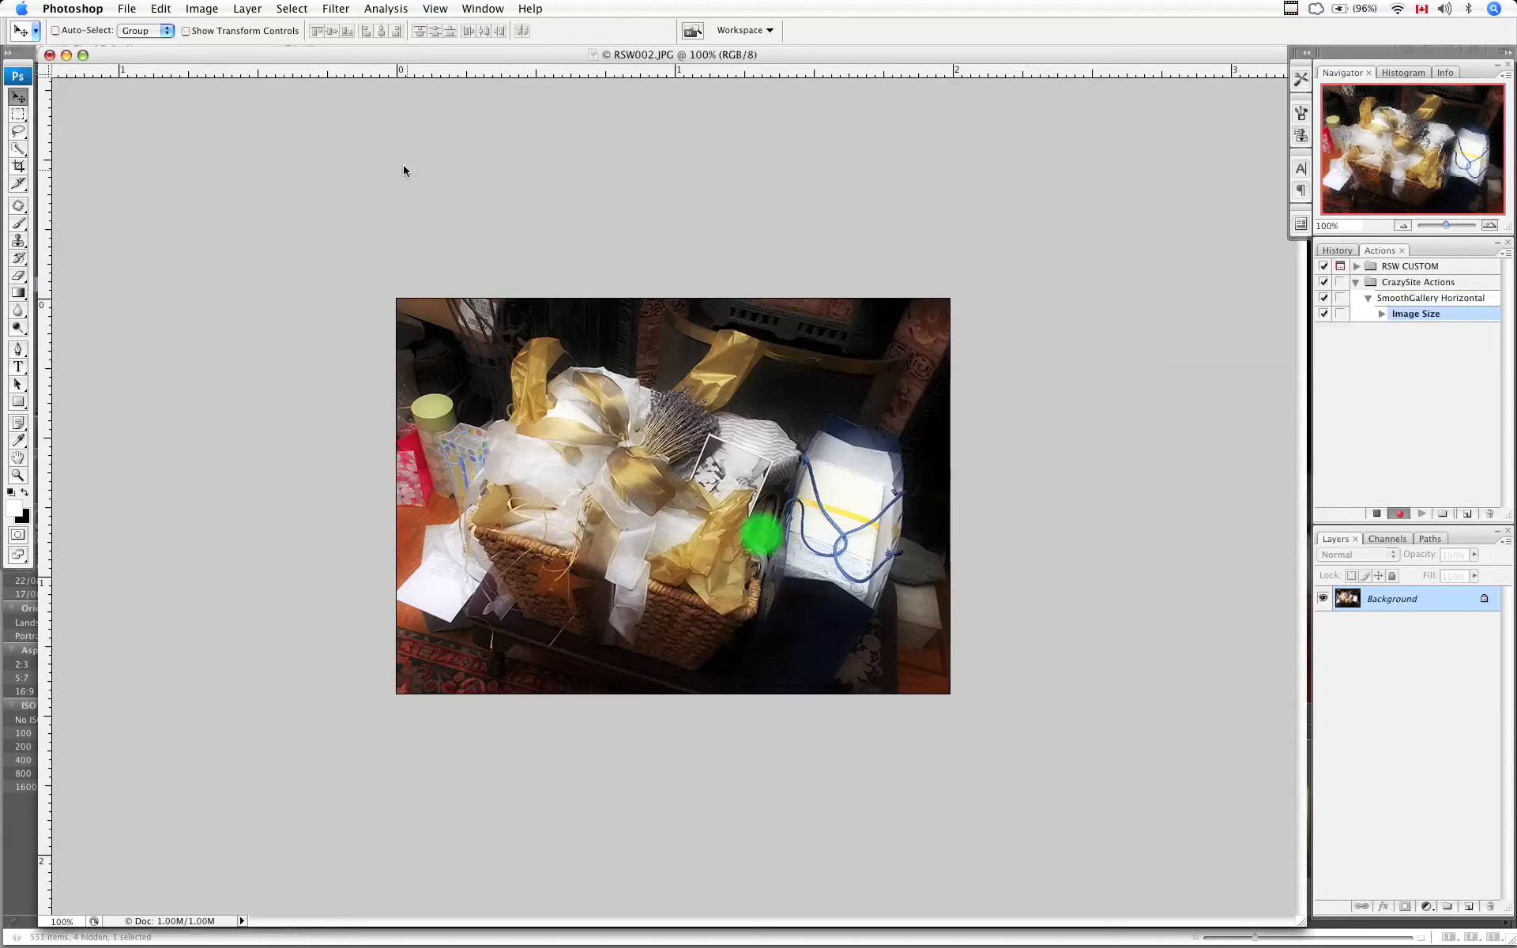
left_click(204, 10)
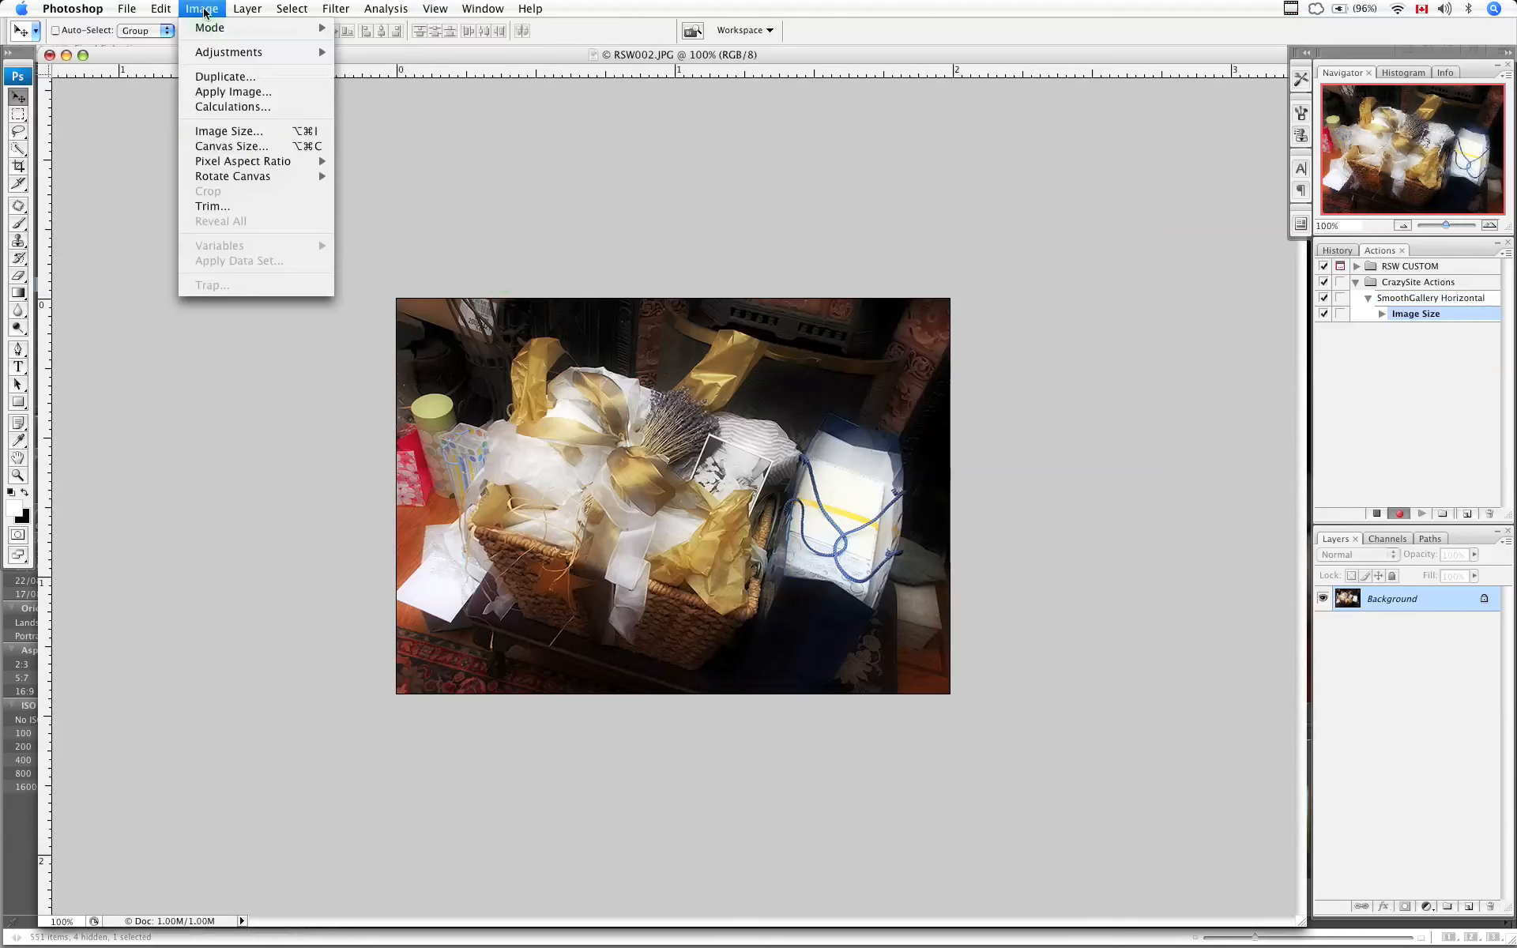
left_click(247, 152)
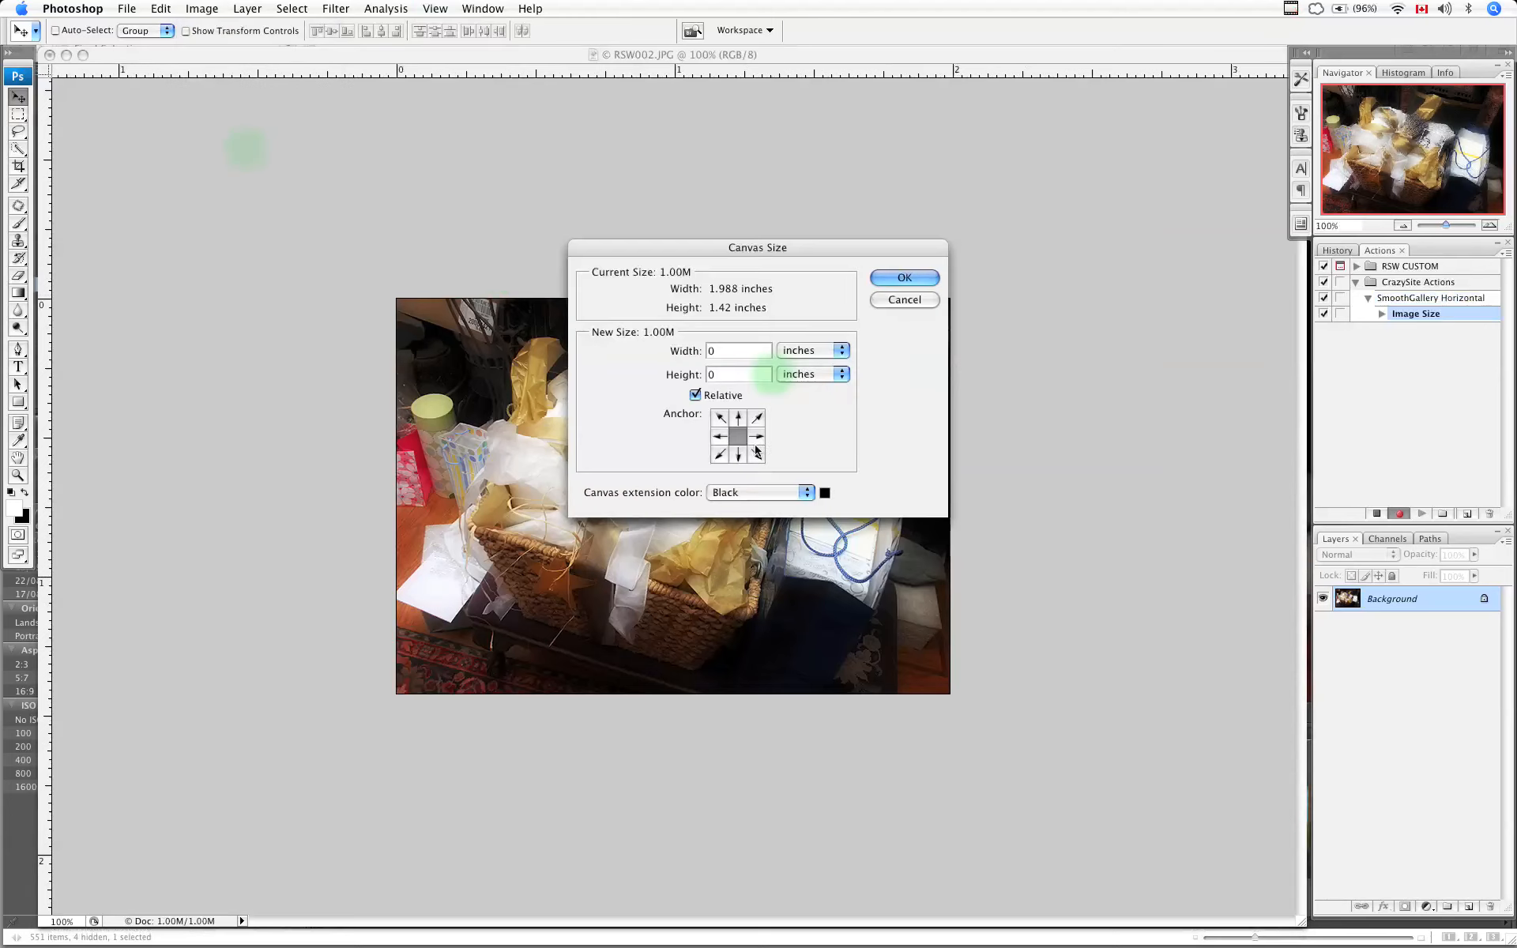
left_click(844, 351)
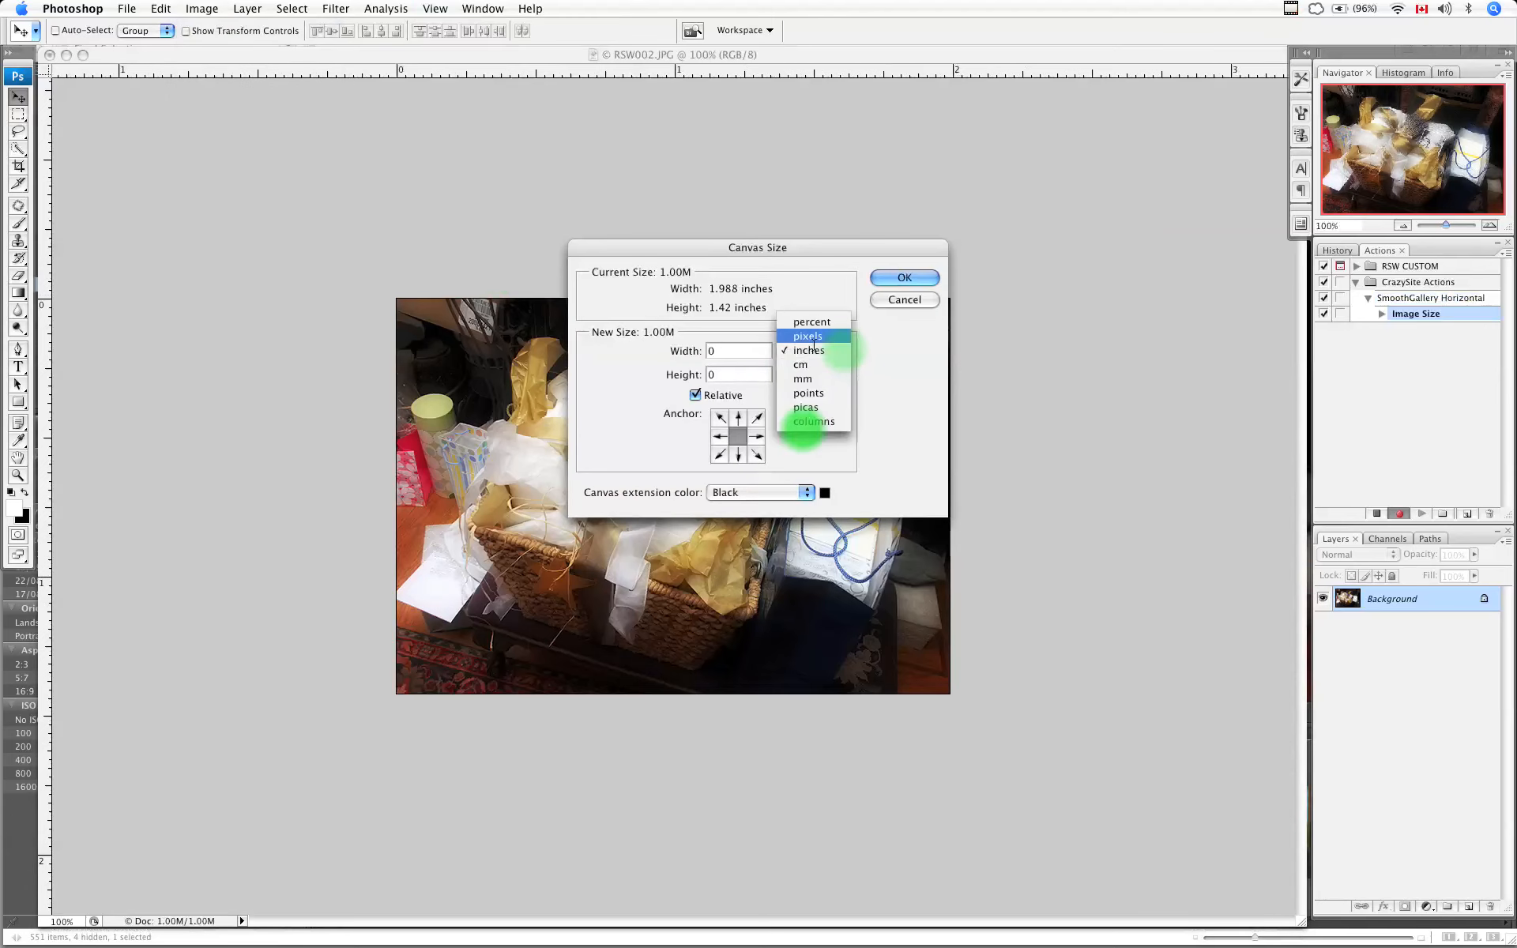
left_click(814, 345)
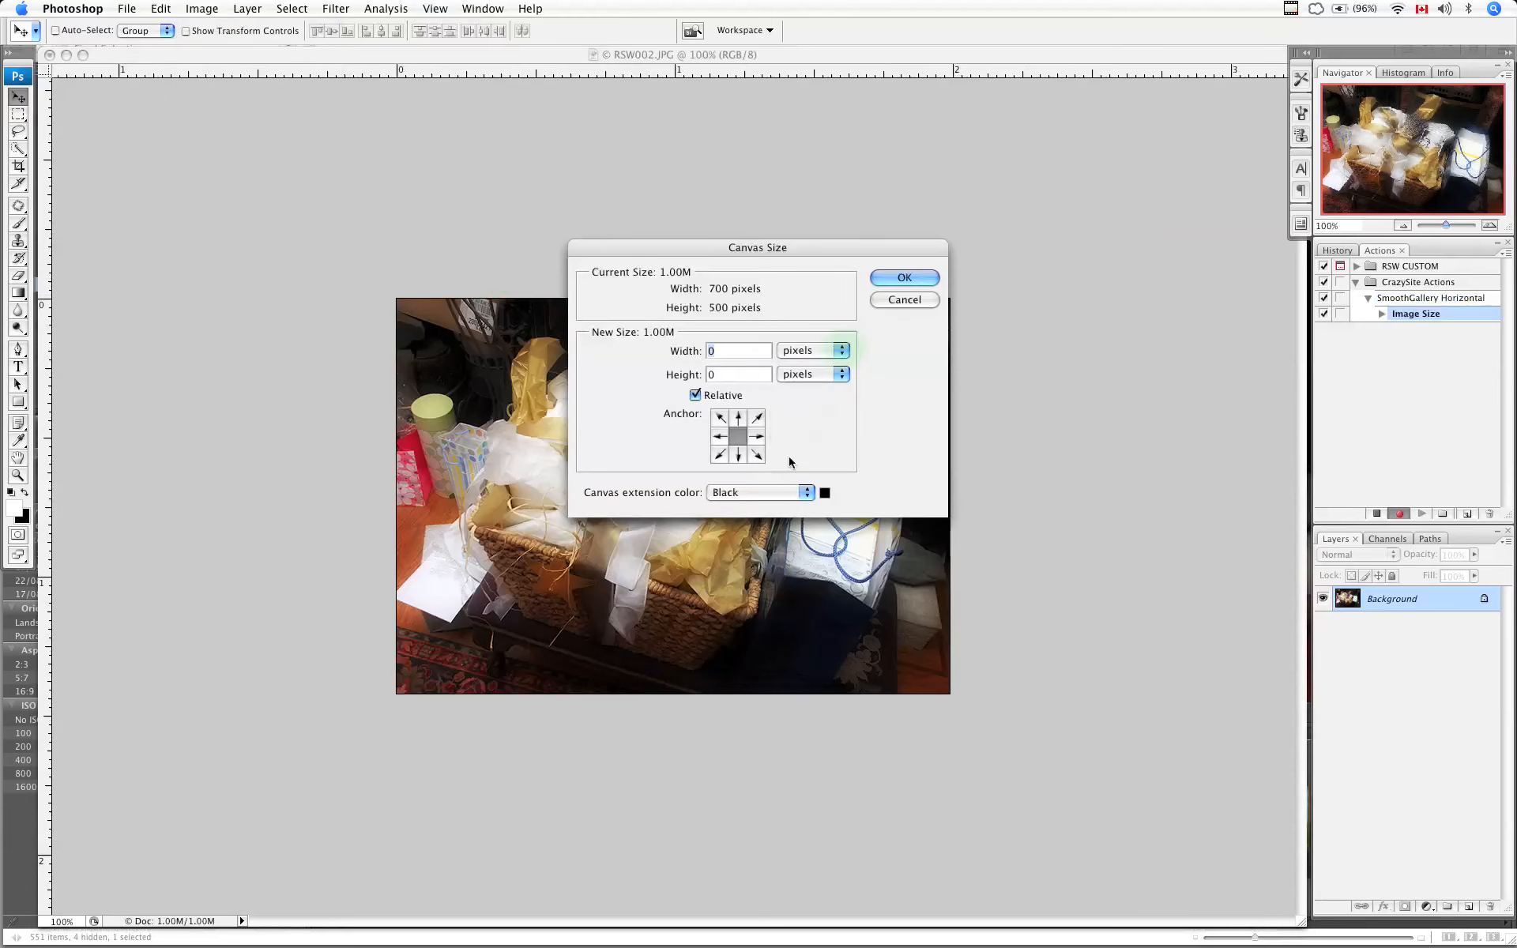
left_click(790, 493)
left_click(789, 493)
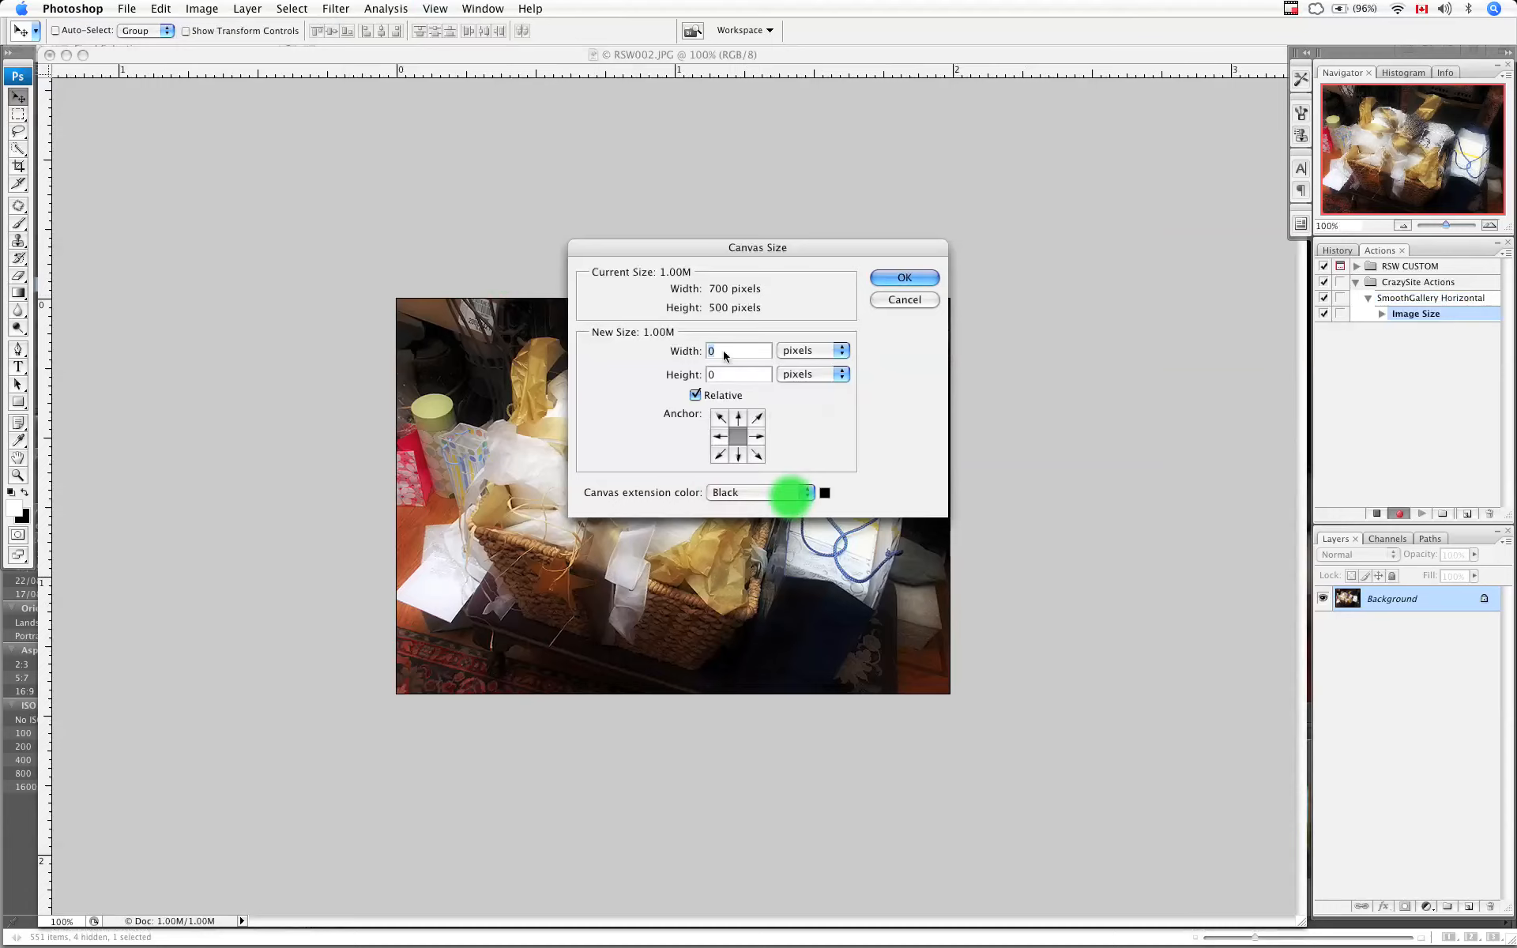
mouse_move(722, 352)
left_mouse_down()
mouse_move(690, 348)
mouse_move(683, 374)
left_mouse_up()
type("22")
left_click(902, 281)
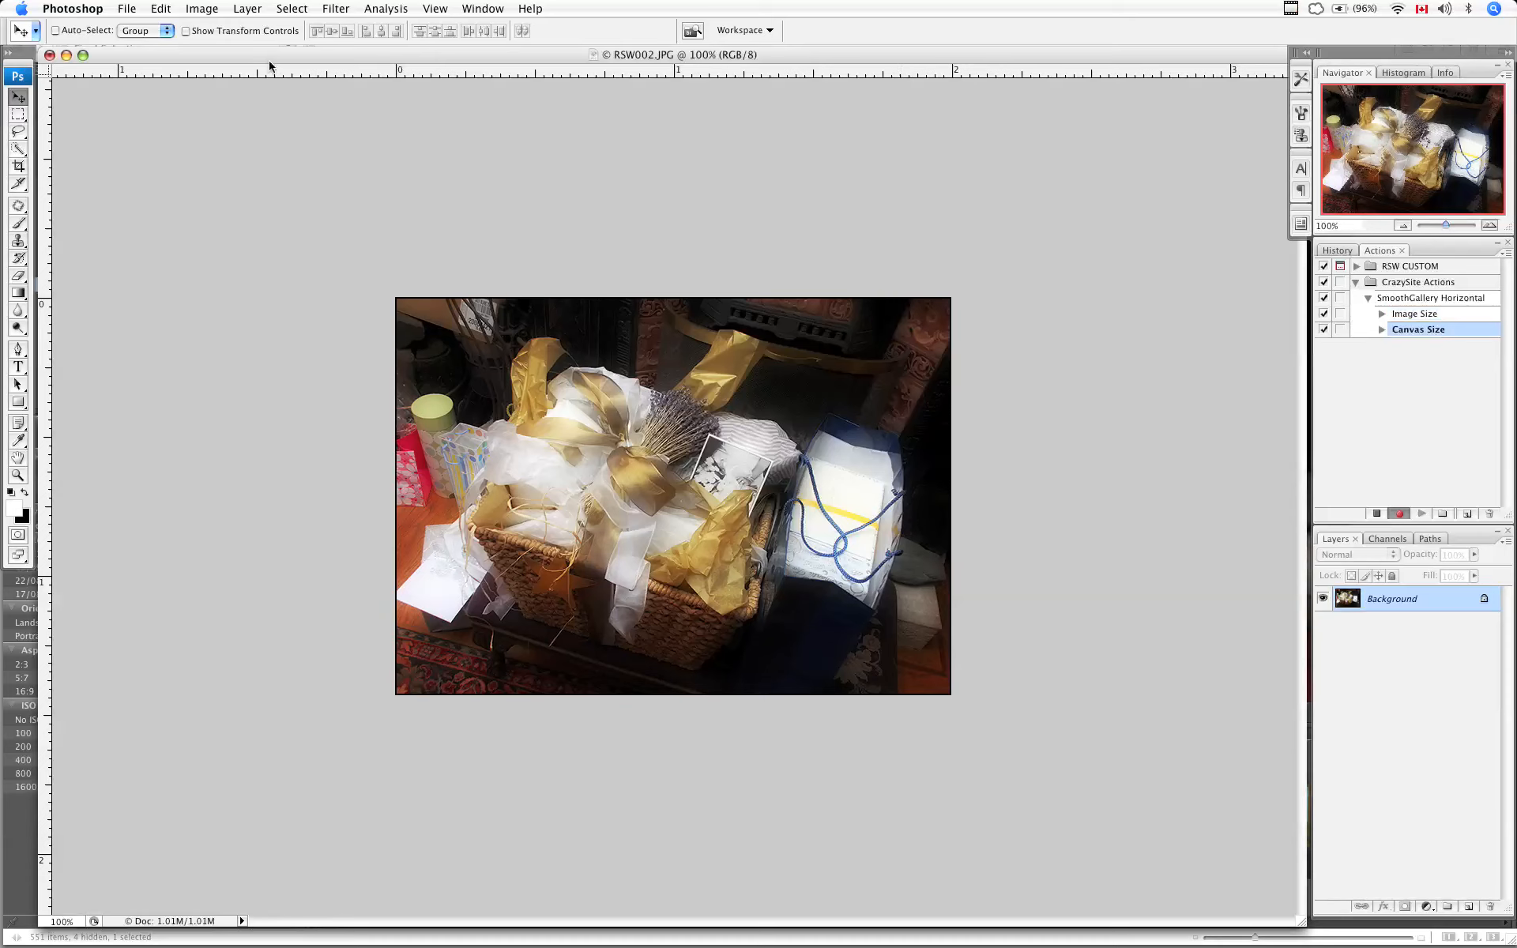
Start a Save for Web & Devices export of the bordered photo and enlarge the export window.
left_click(126, 9)
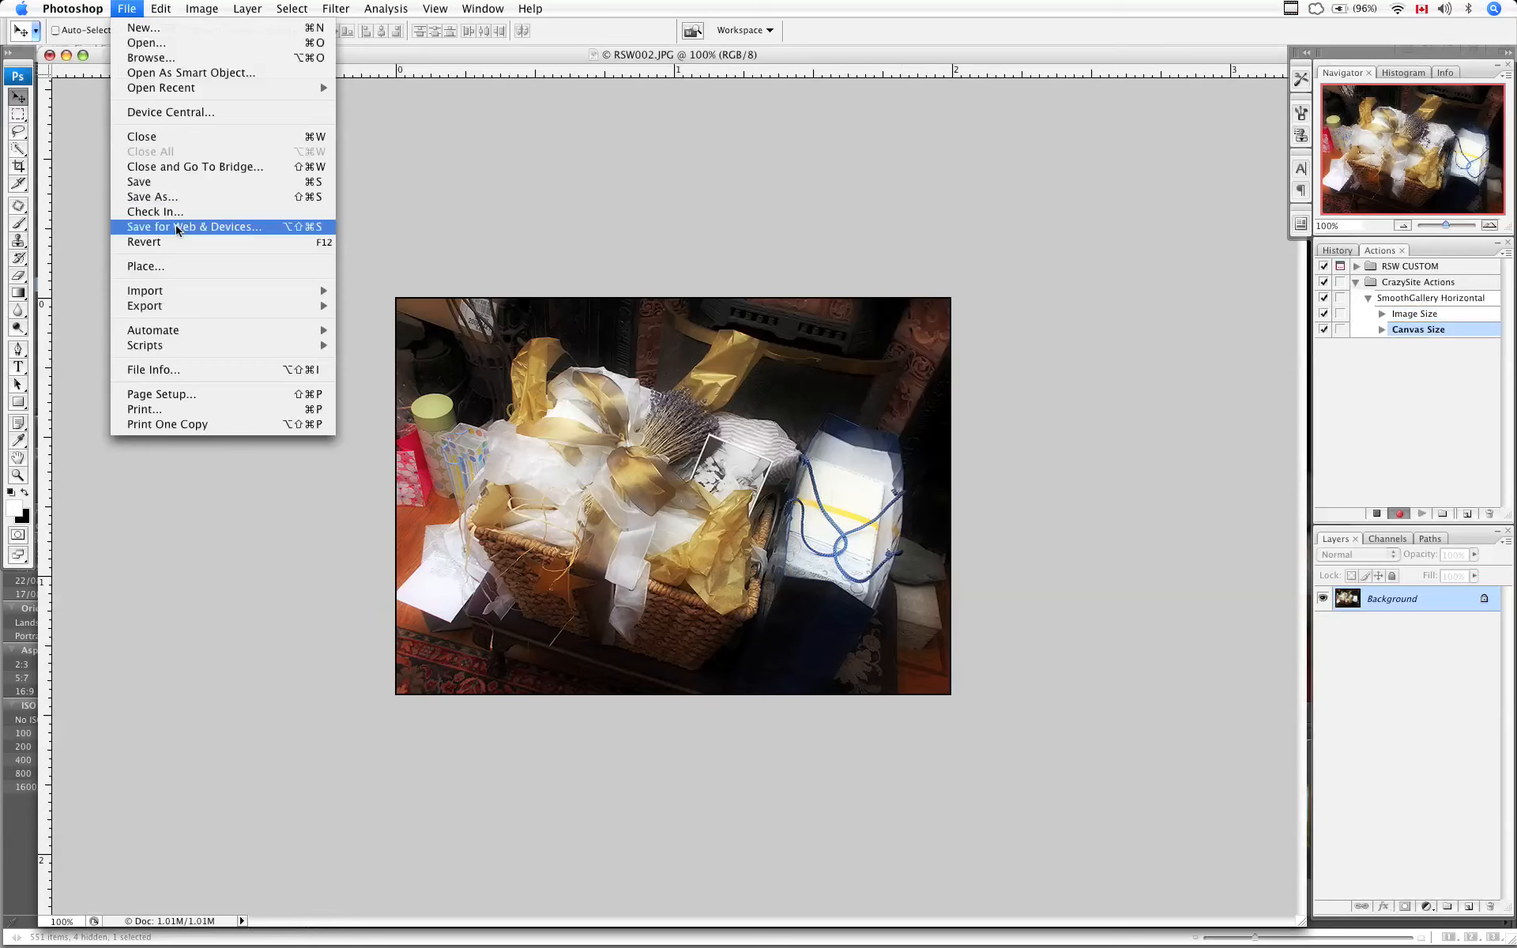
left_click(177, 228)
left_click(176, 227)
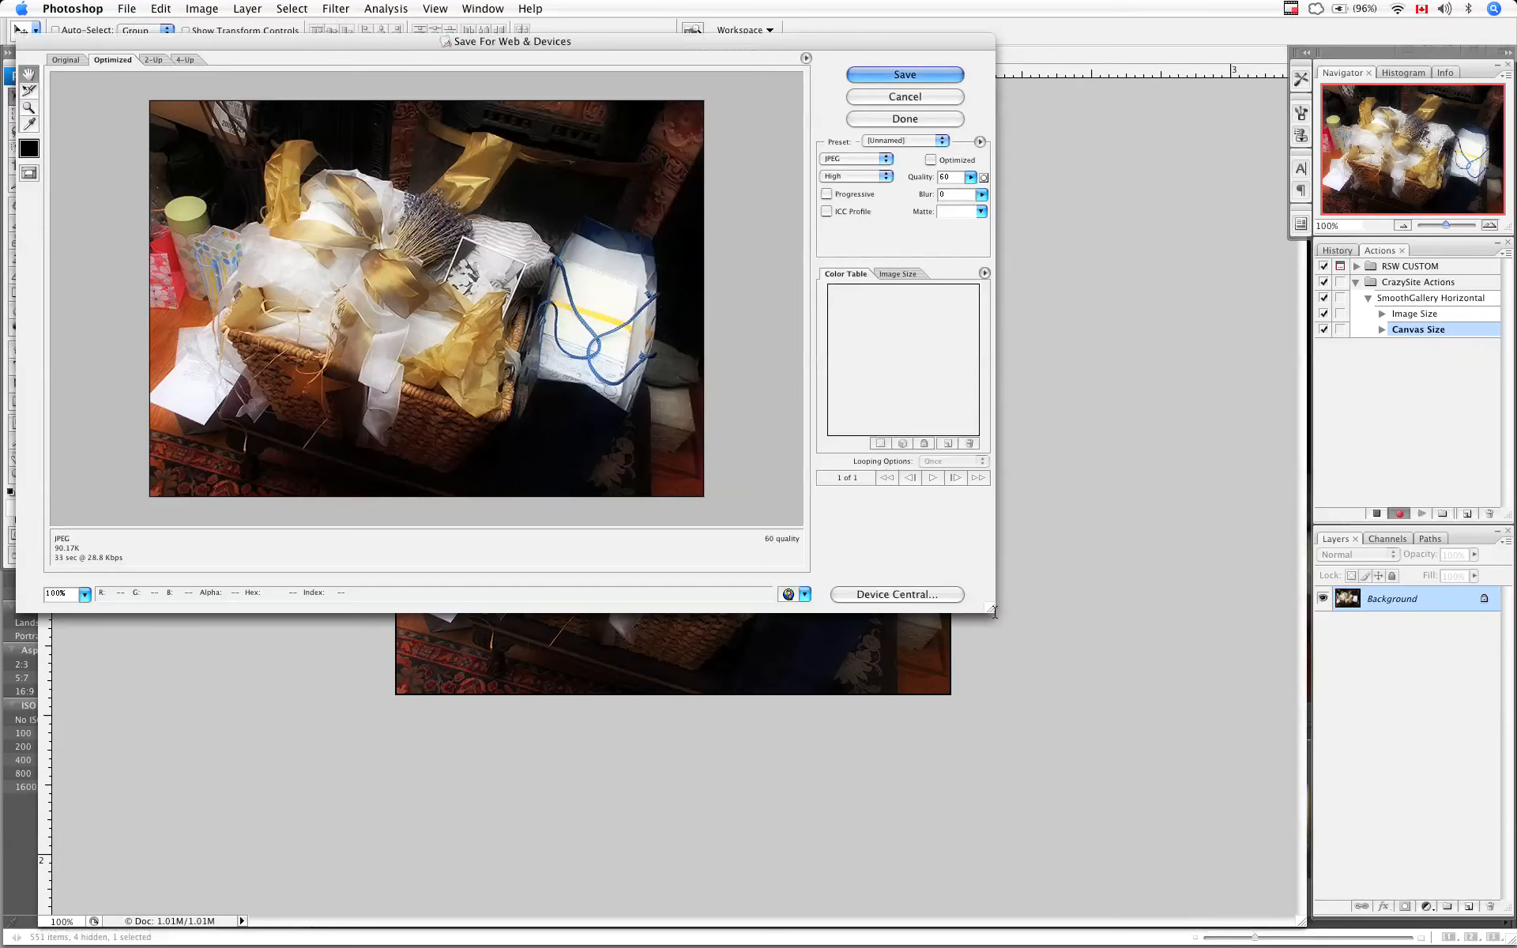
left_click_drag(990, 611, 1330, 844)
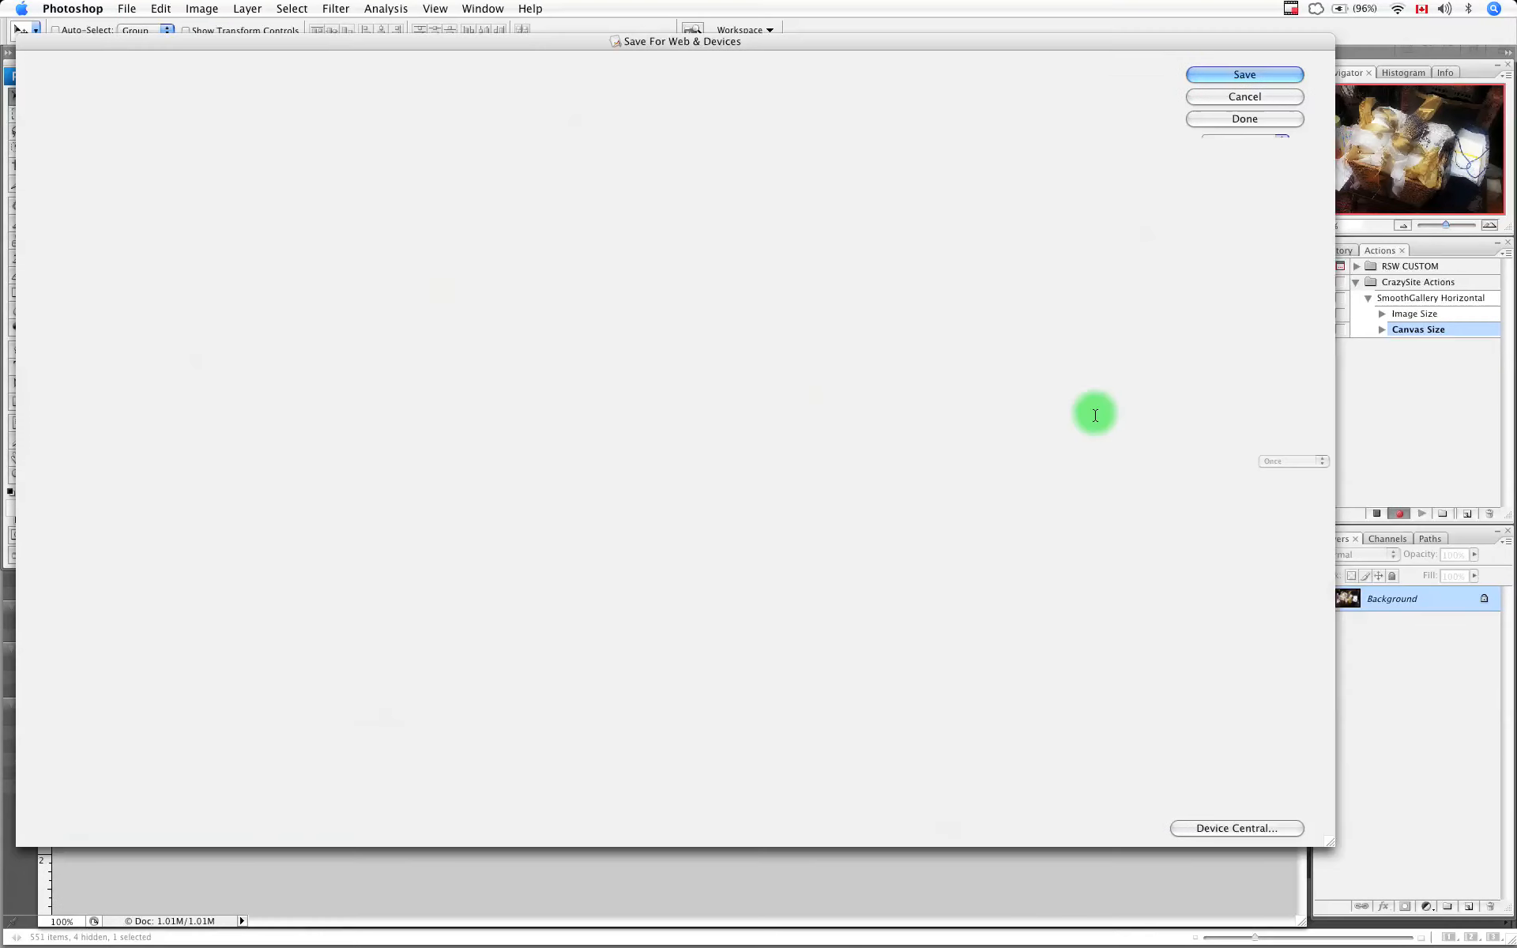
Try a JPEG quality of 80 for the web export and check the estimated file size.
left_click(1291, 178)
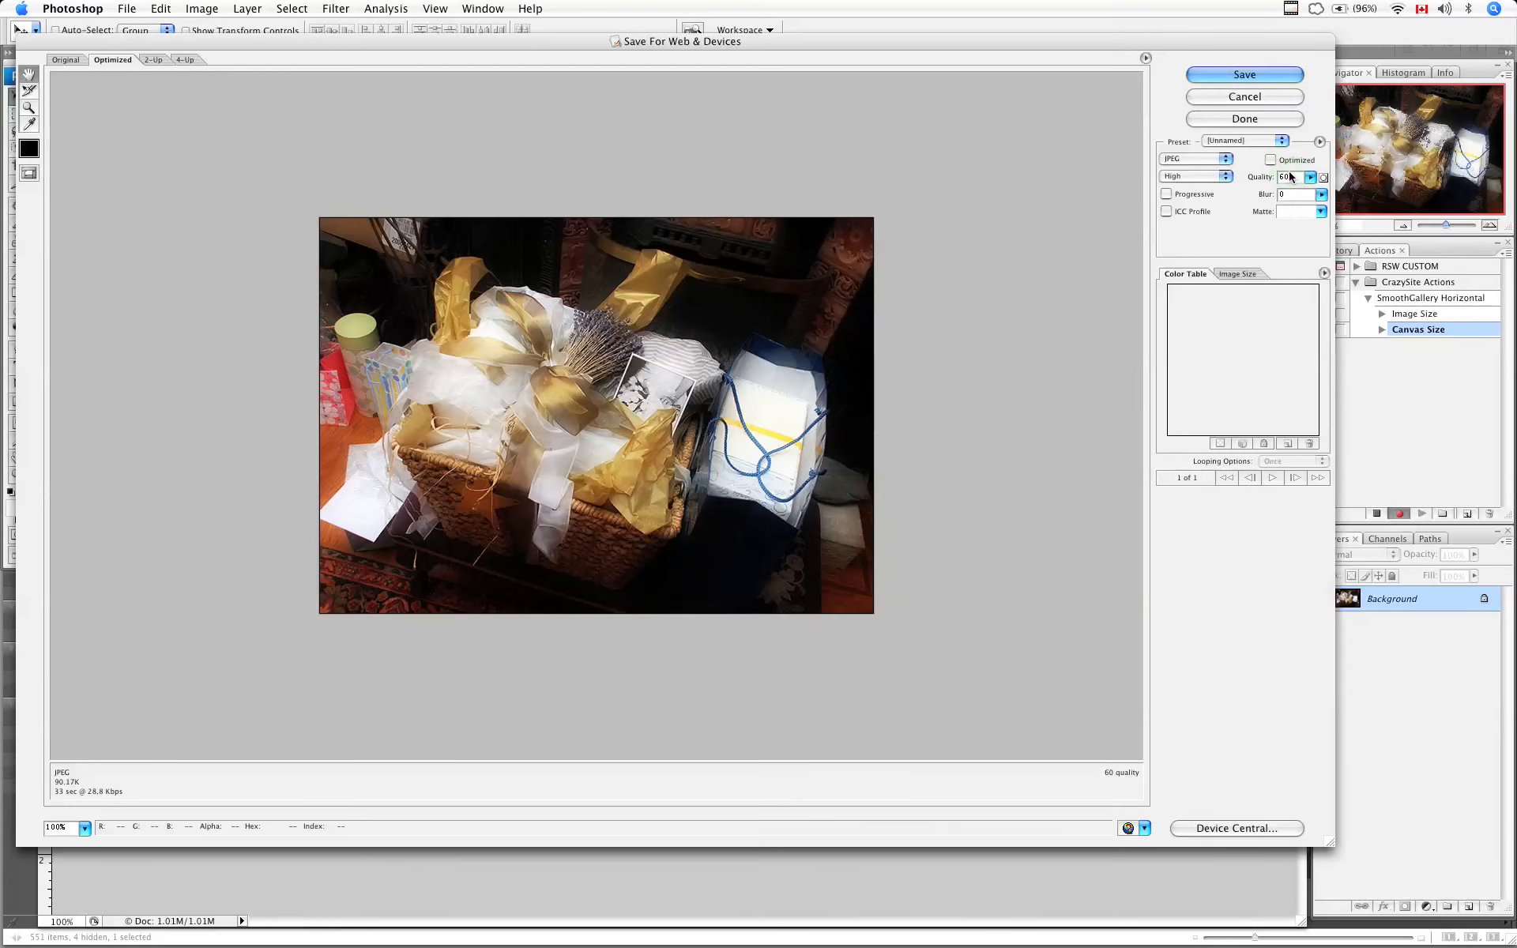
double_click(1274, 180)
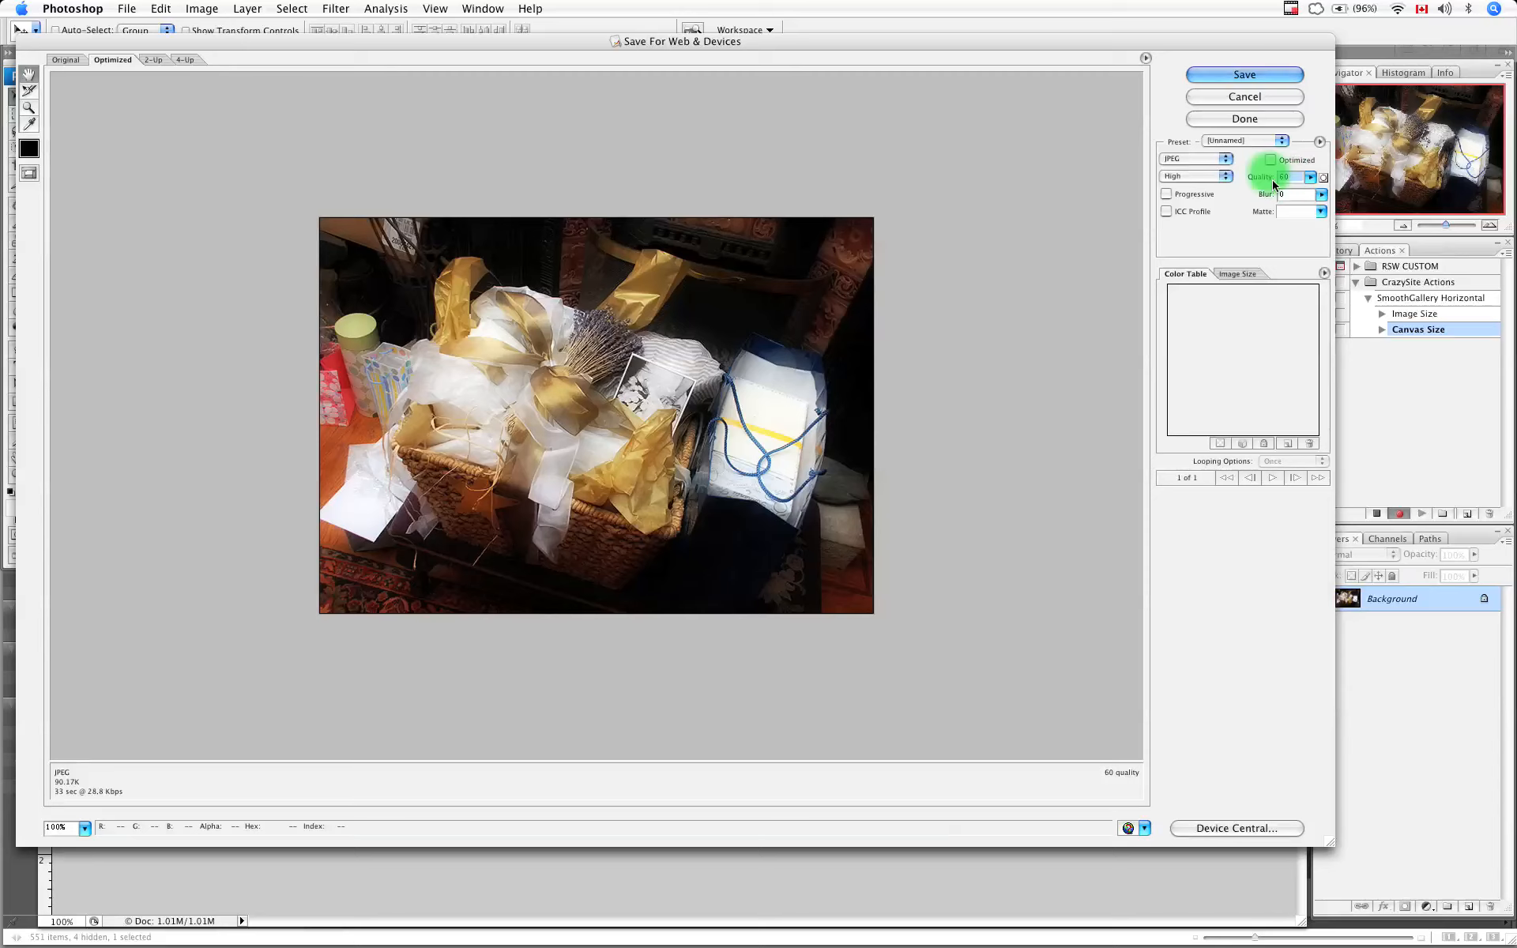
type("80")
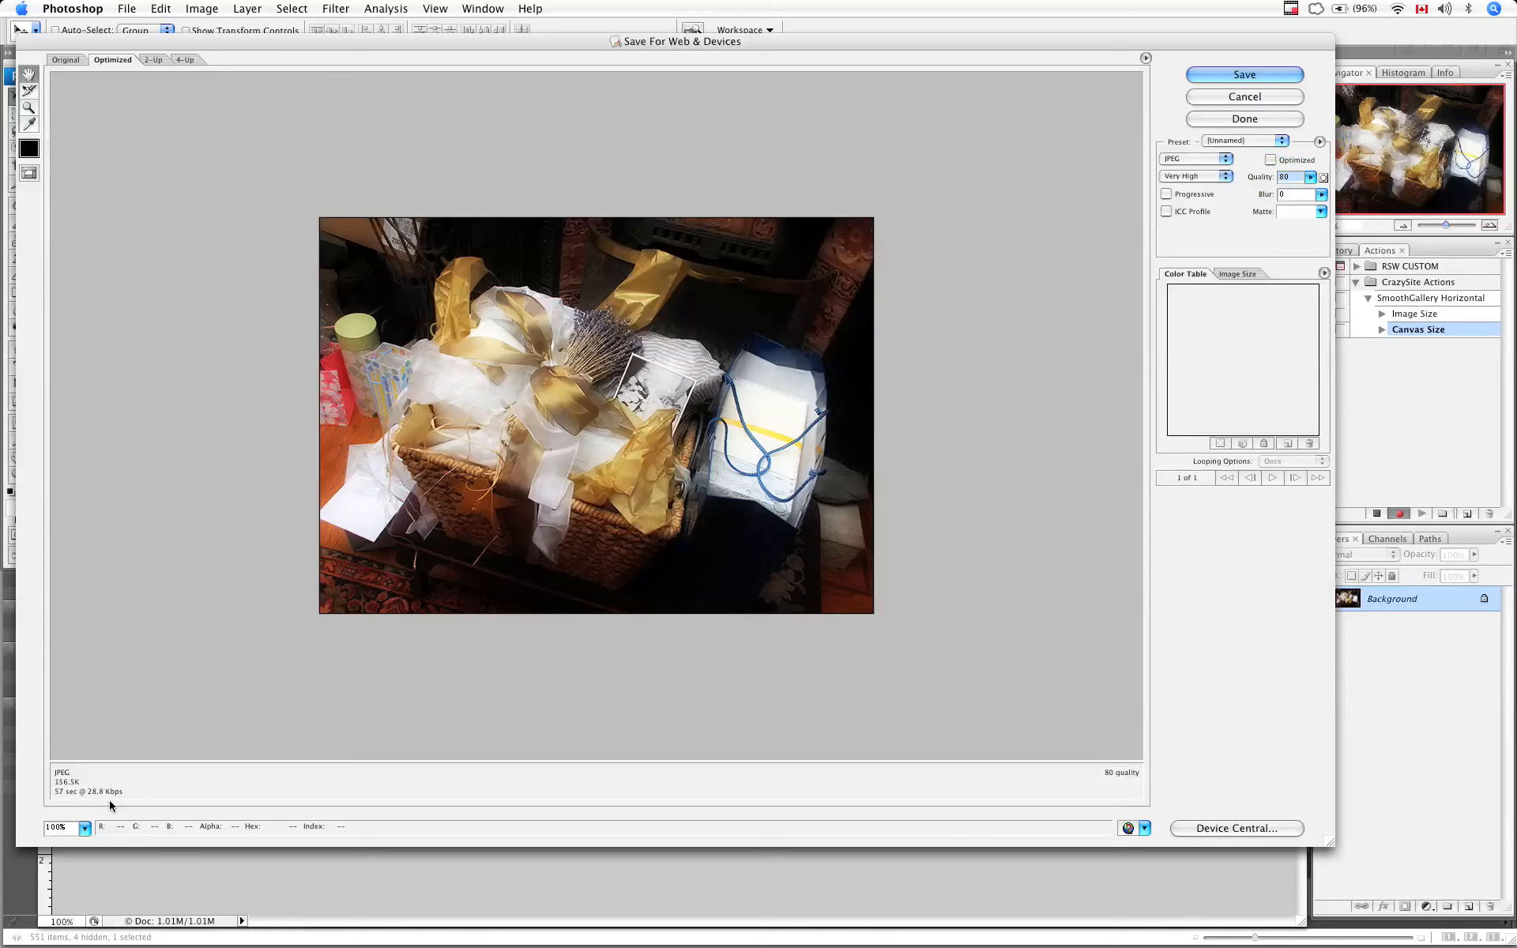
left_click(69, 799)
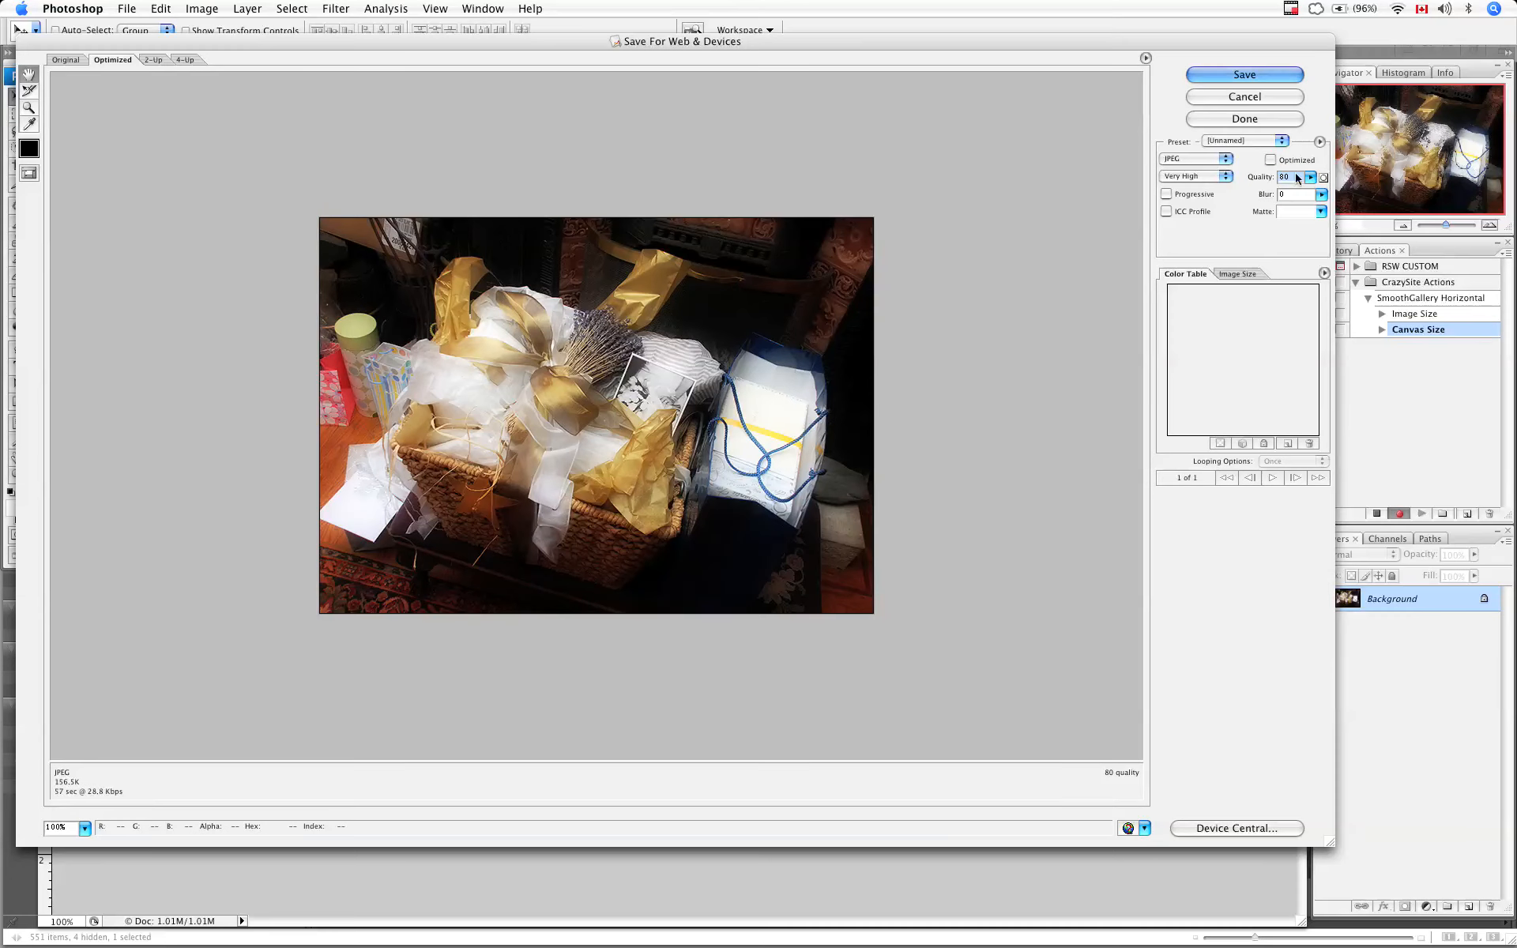
Set the JPEG quality to 60 and save the web image as RSW002.jpg in the Previews folder on the Desktop.
type("60")
left_click(1225, 220)
key("Tab")
left_click(1229, 77)
left_click(1229, 75)
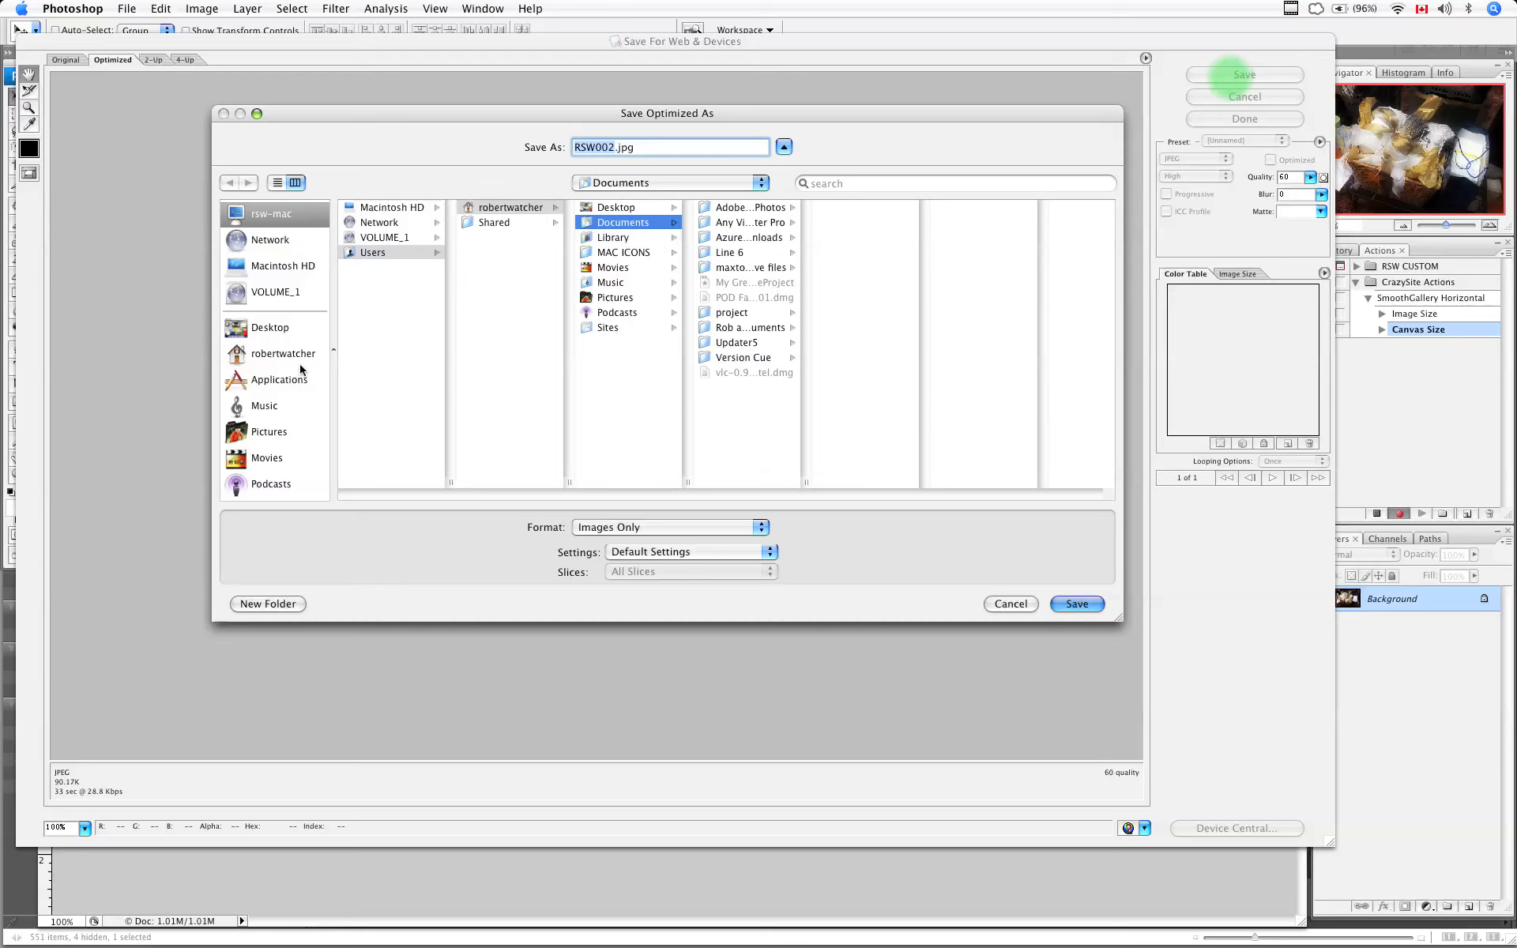
left_click(279, 346)
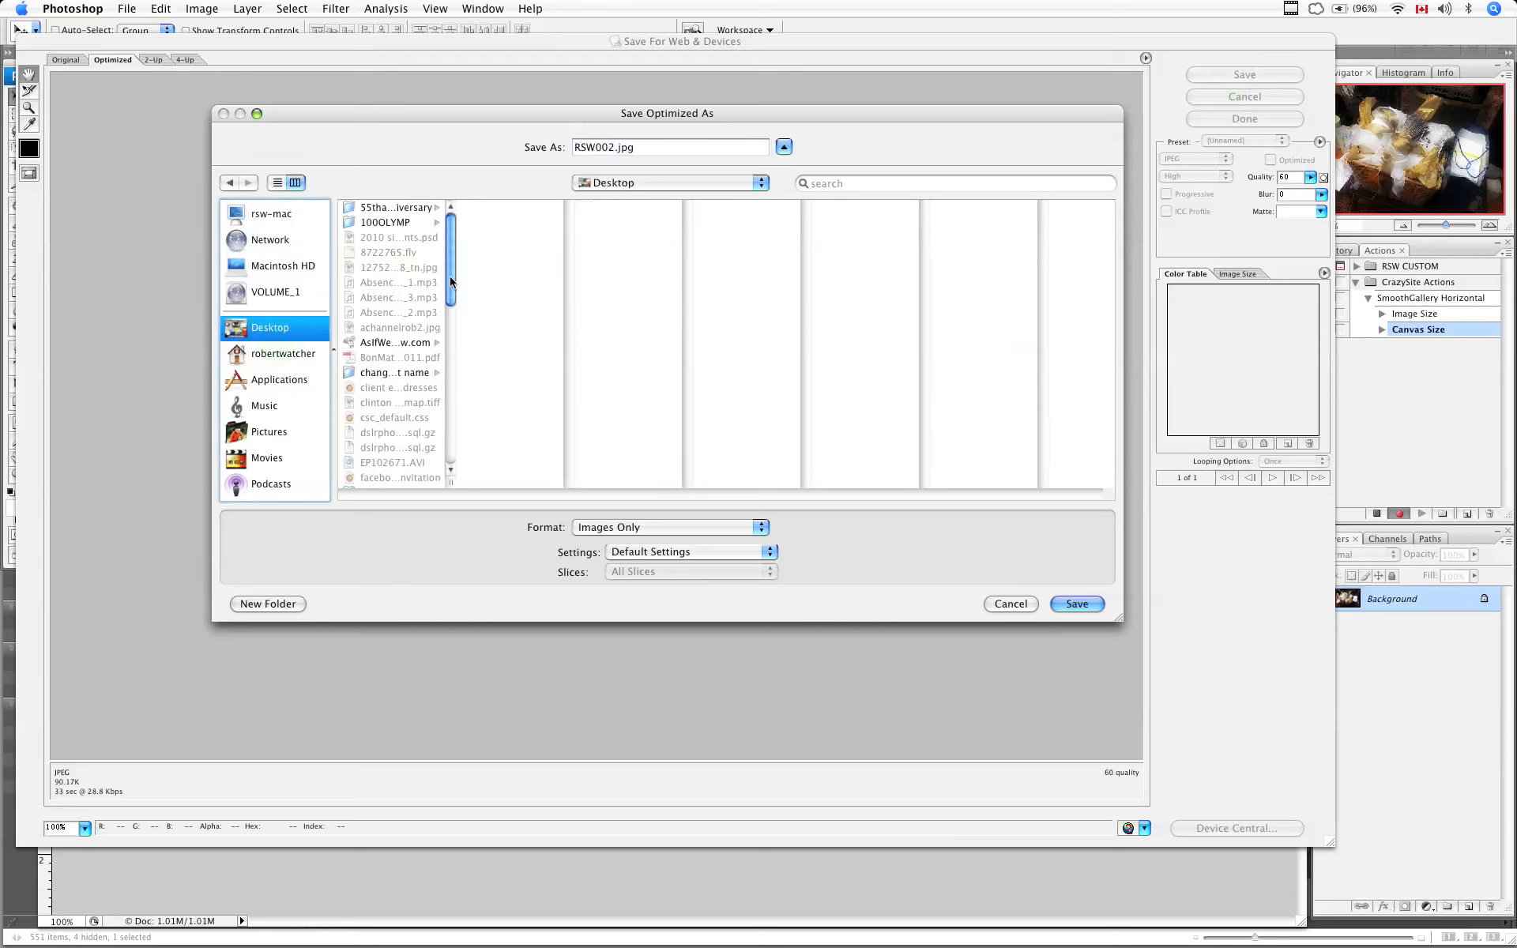
left_click_drag(448, 277, 443, 387)
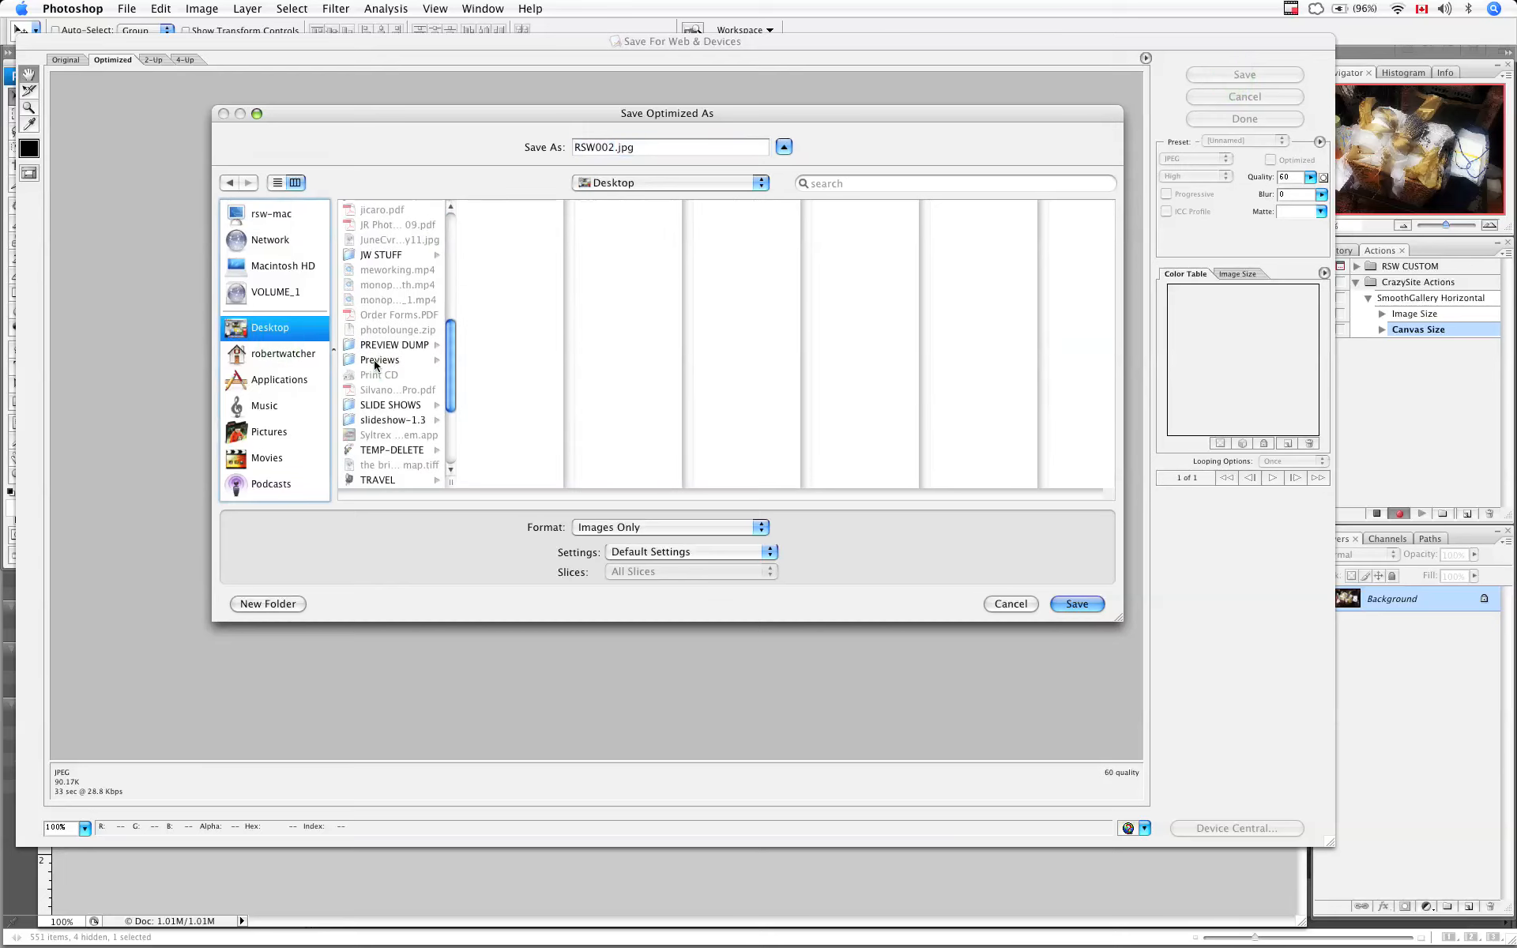
left_click(379, 360)
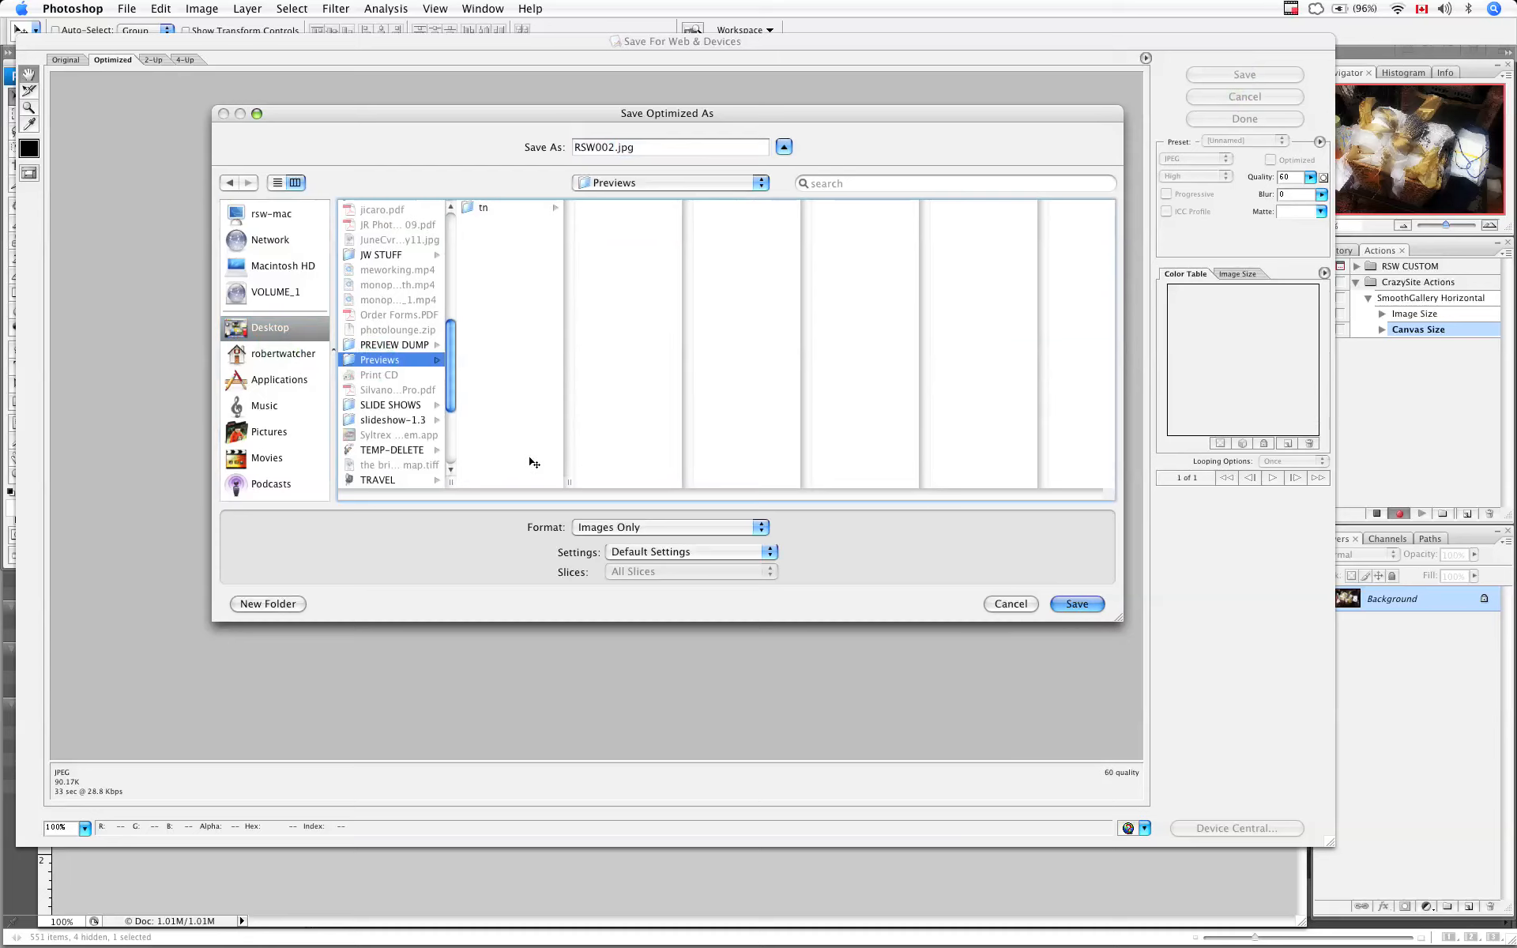
left_click(1077, 605)
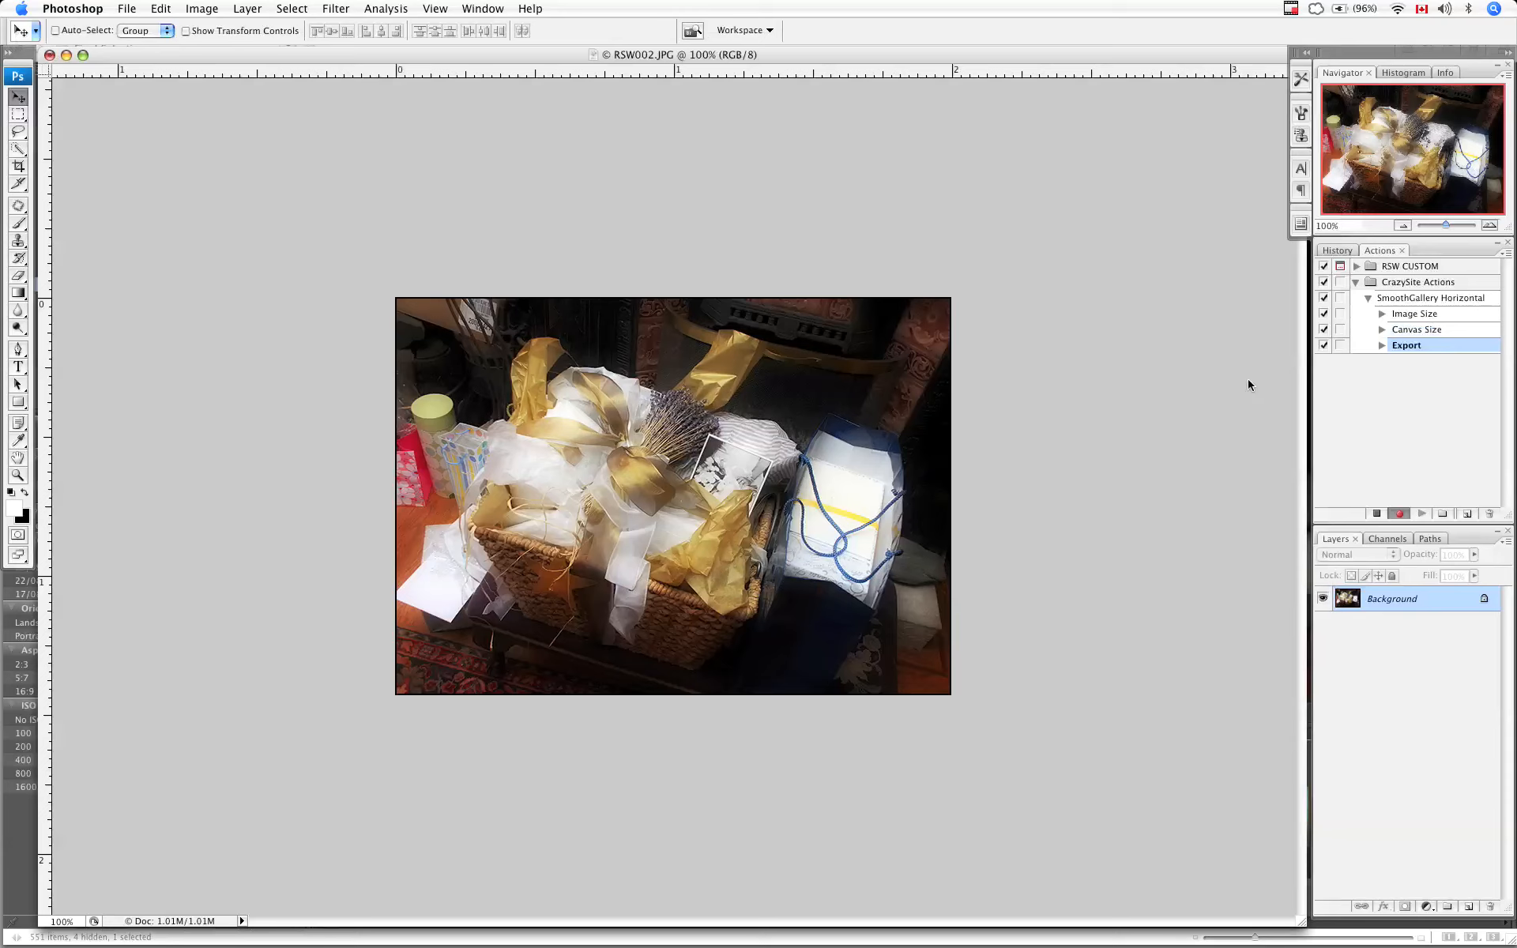
left_click(723, 632)
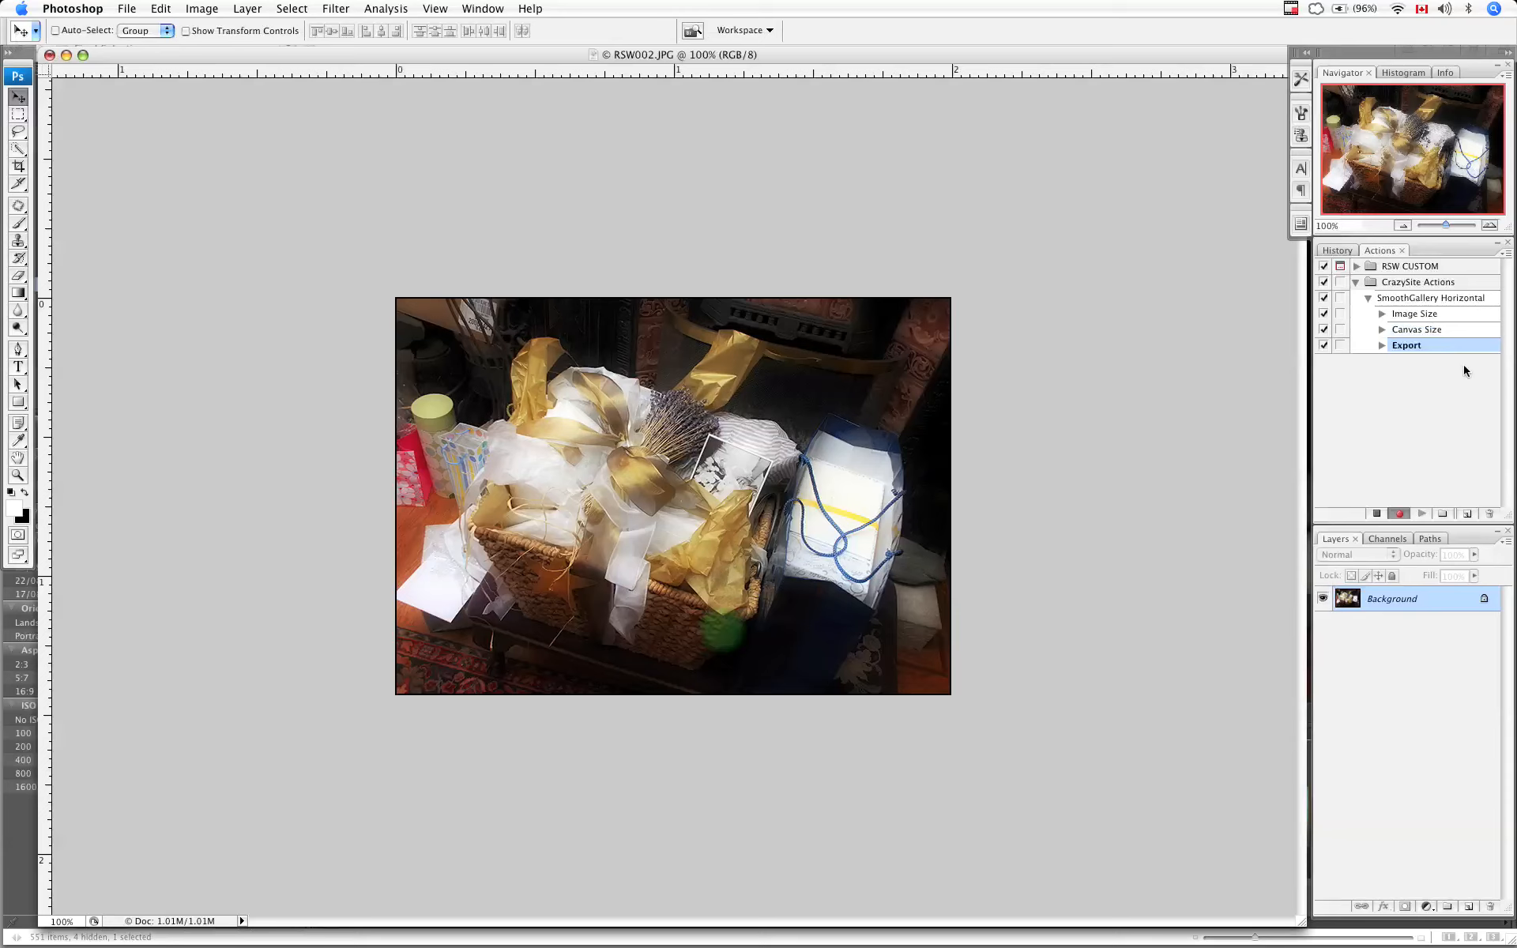
Insert a stop with the message "Crop" after the Export step, and stop recording the action.
left_click(1507, 254)
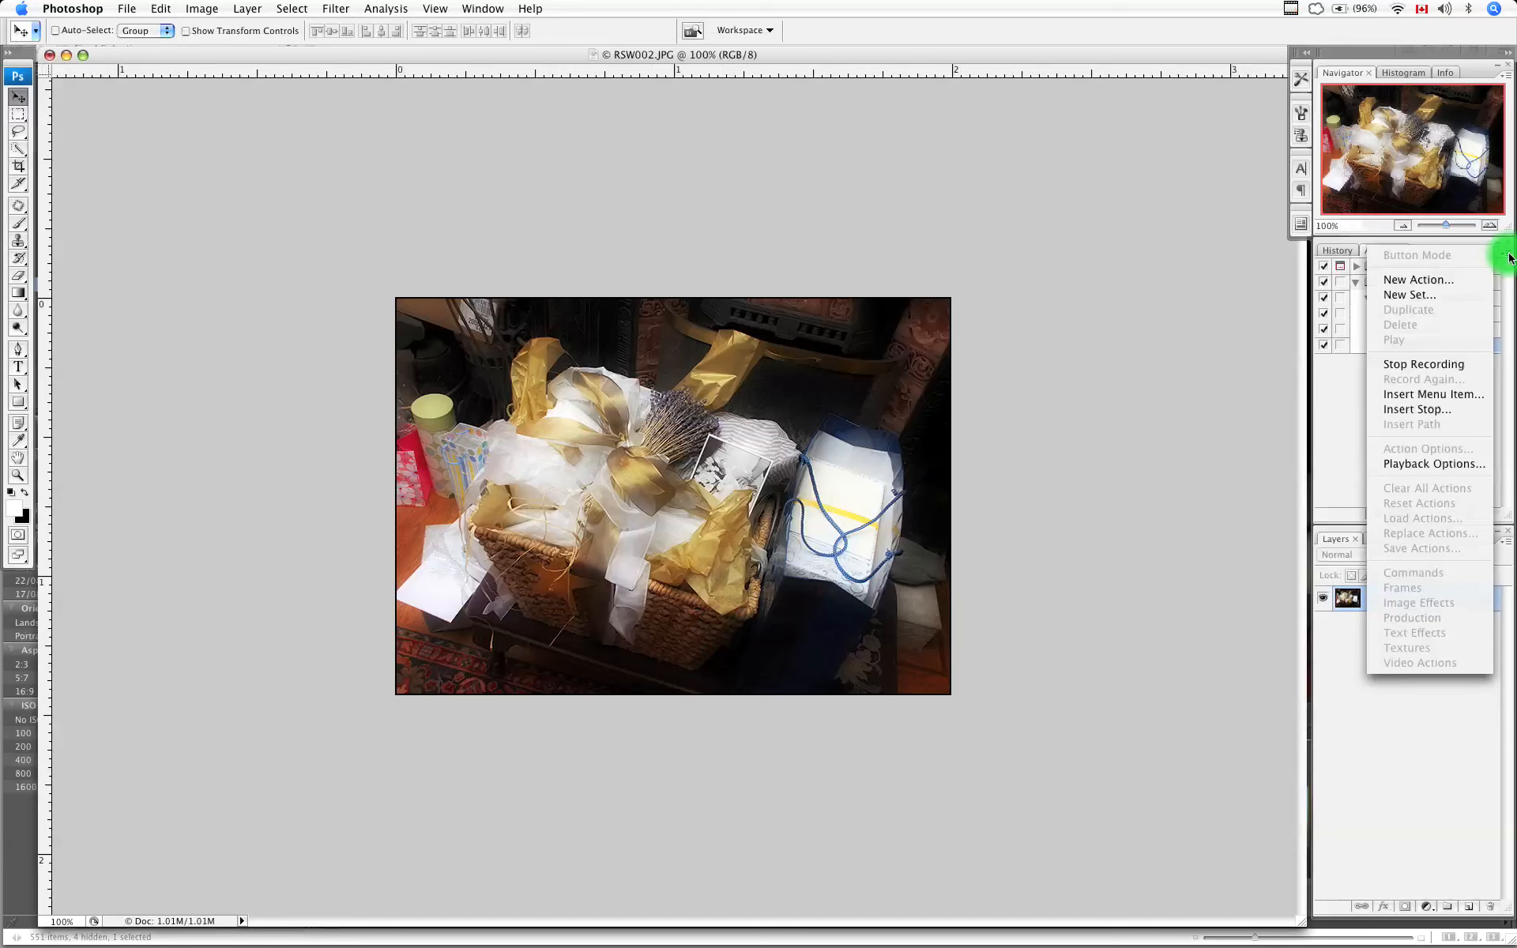
left_click(1417, 409)
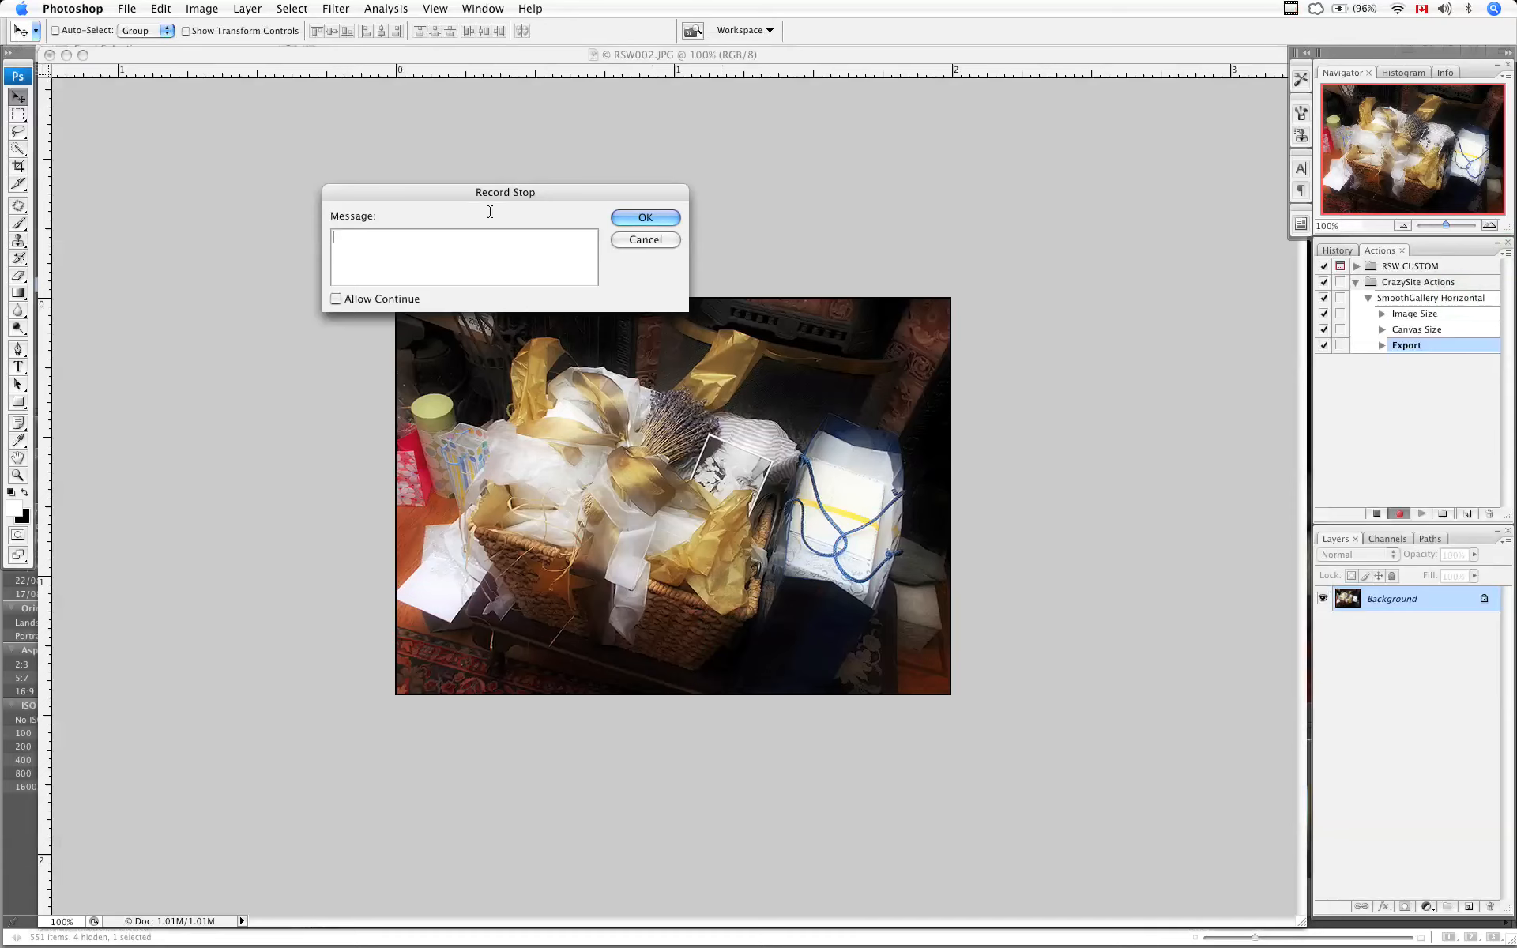
left_click_drag(505, 192, 746, 391)
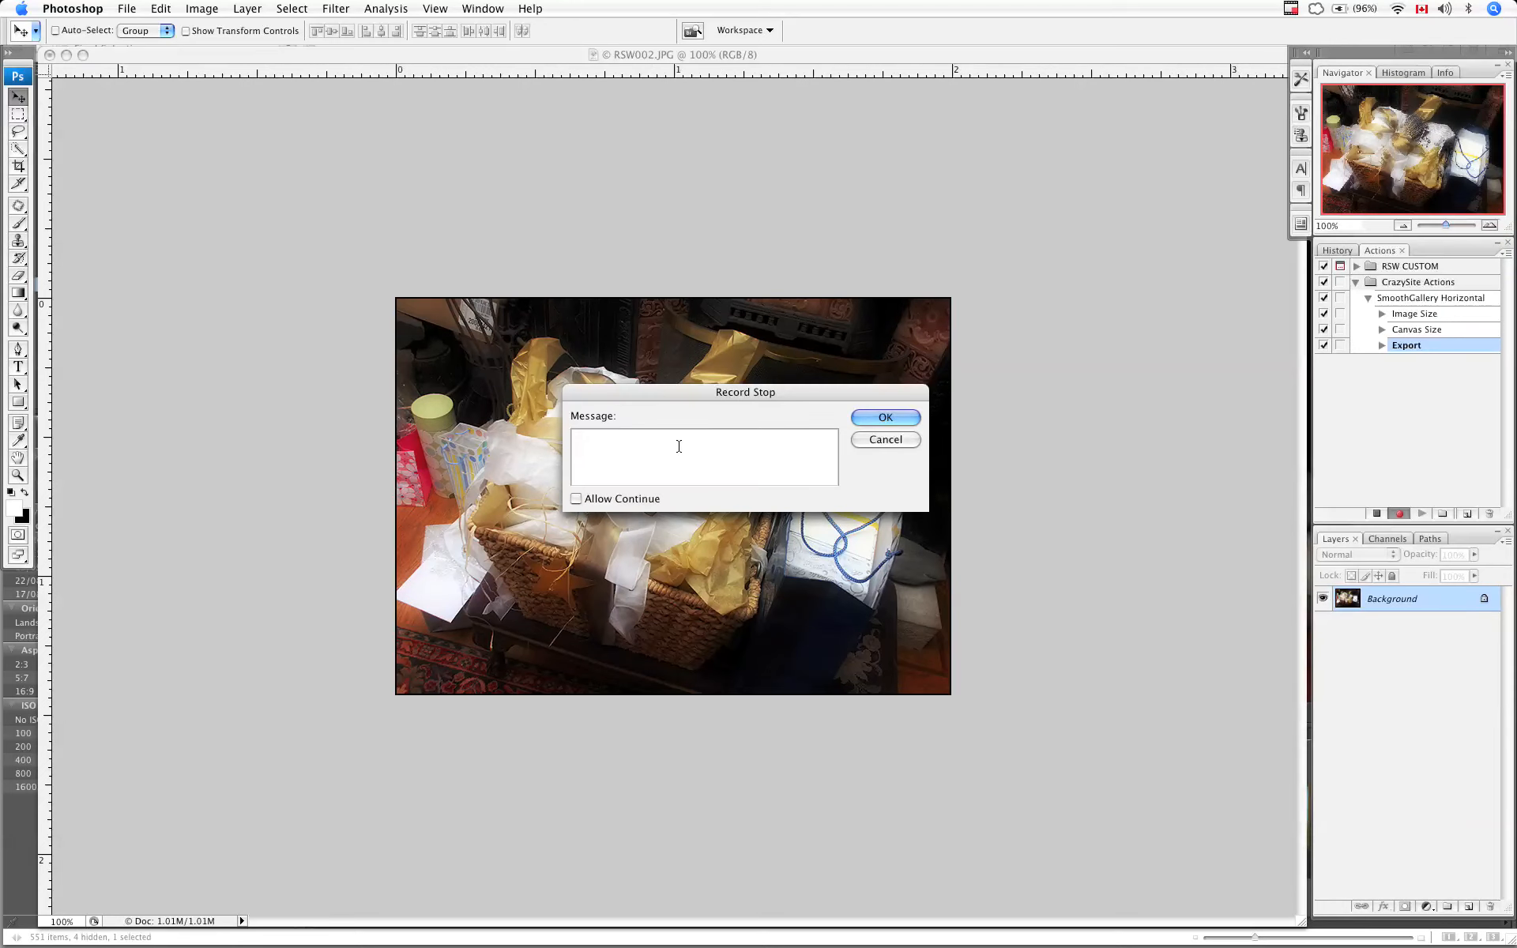
left_click(679, 446)
type("Crop")
left_click(885, 417)
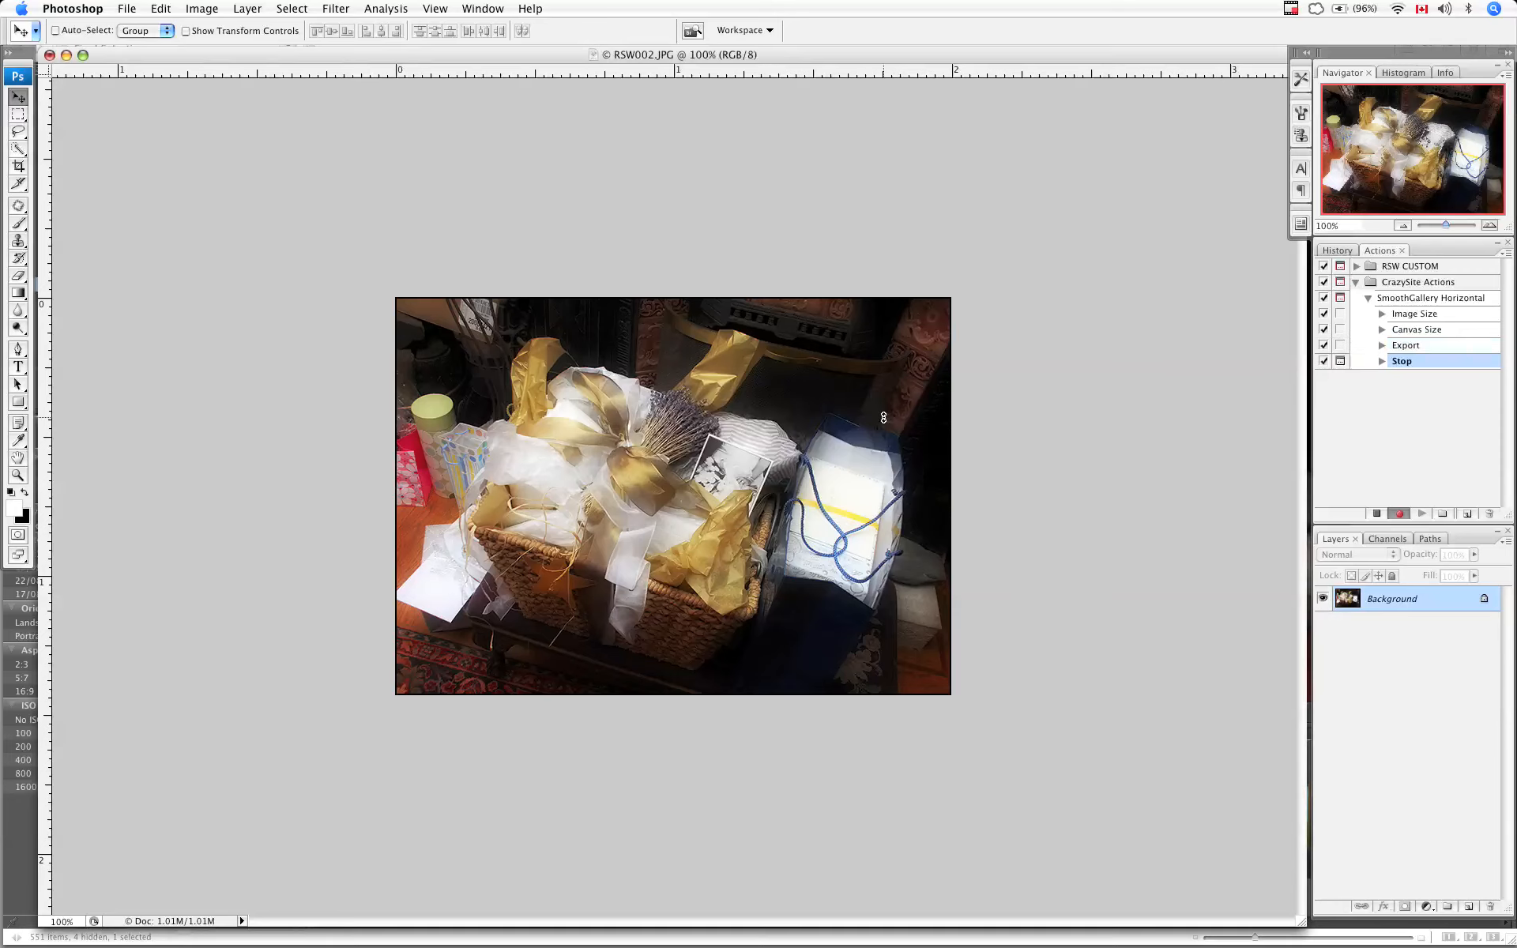
left_click(1394, 363)
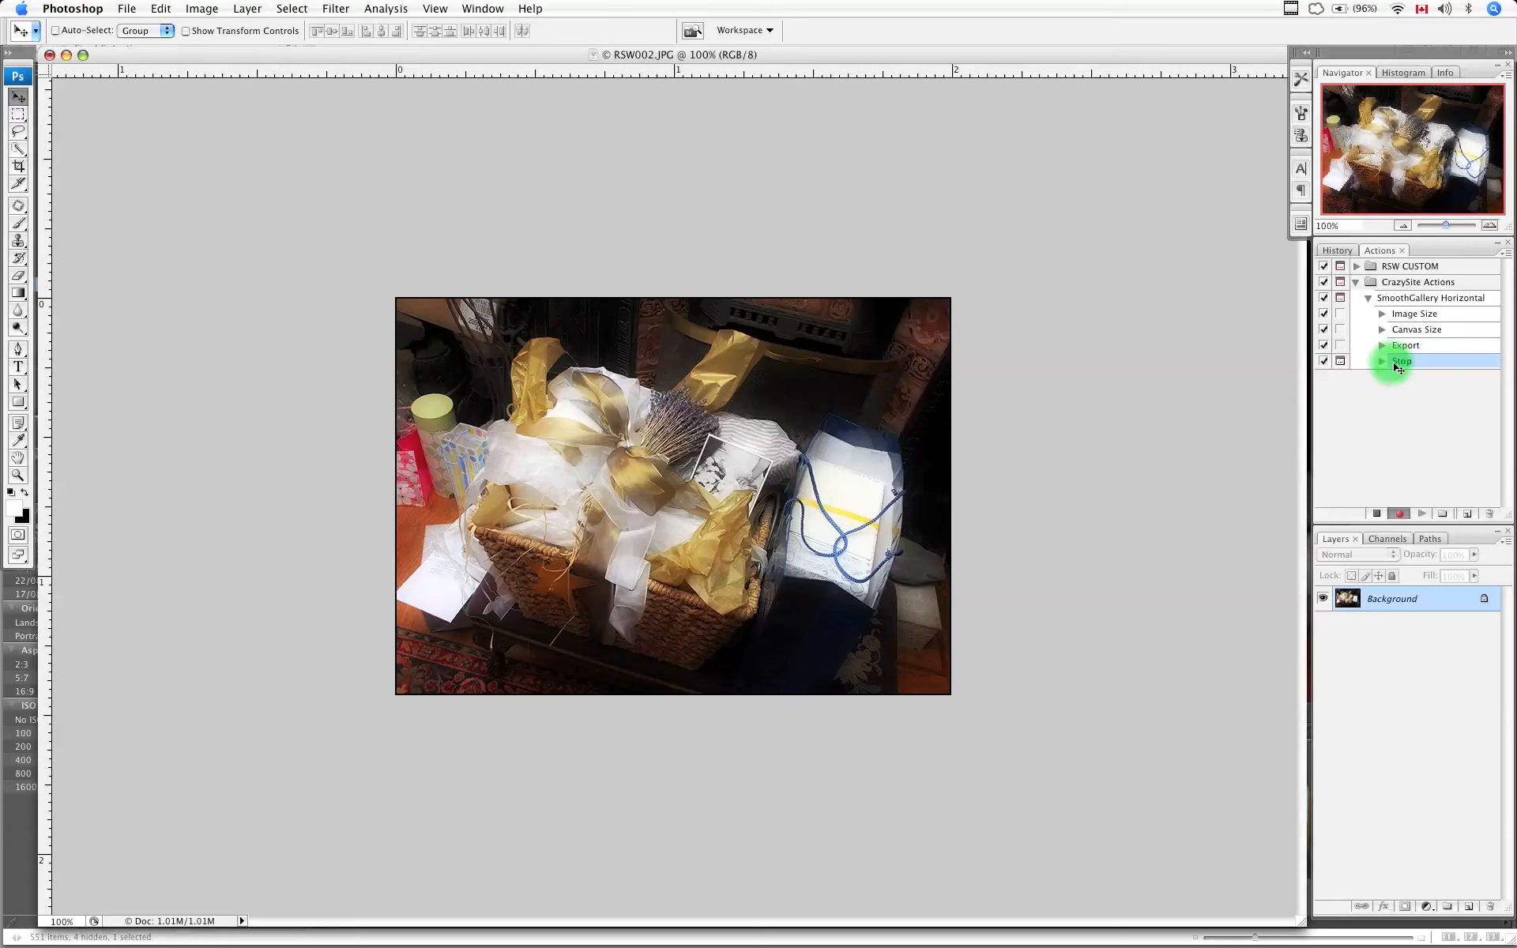
left_click(1376, 513)
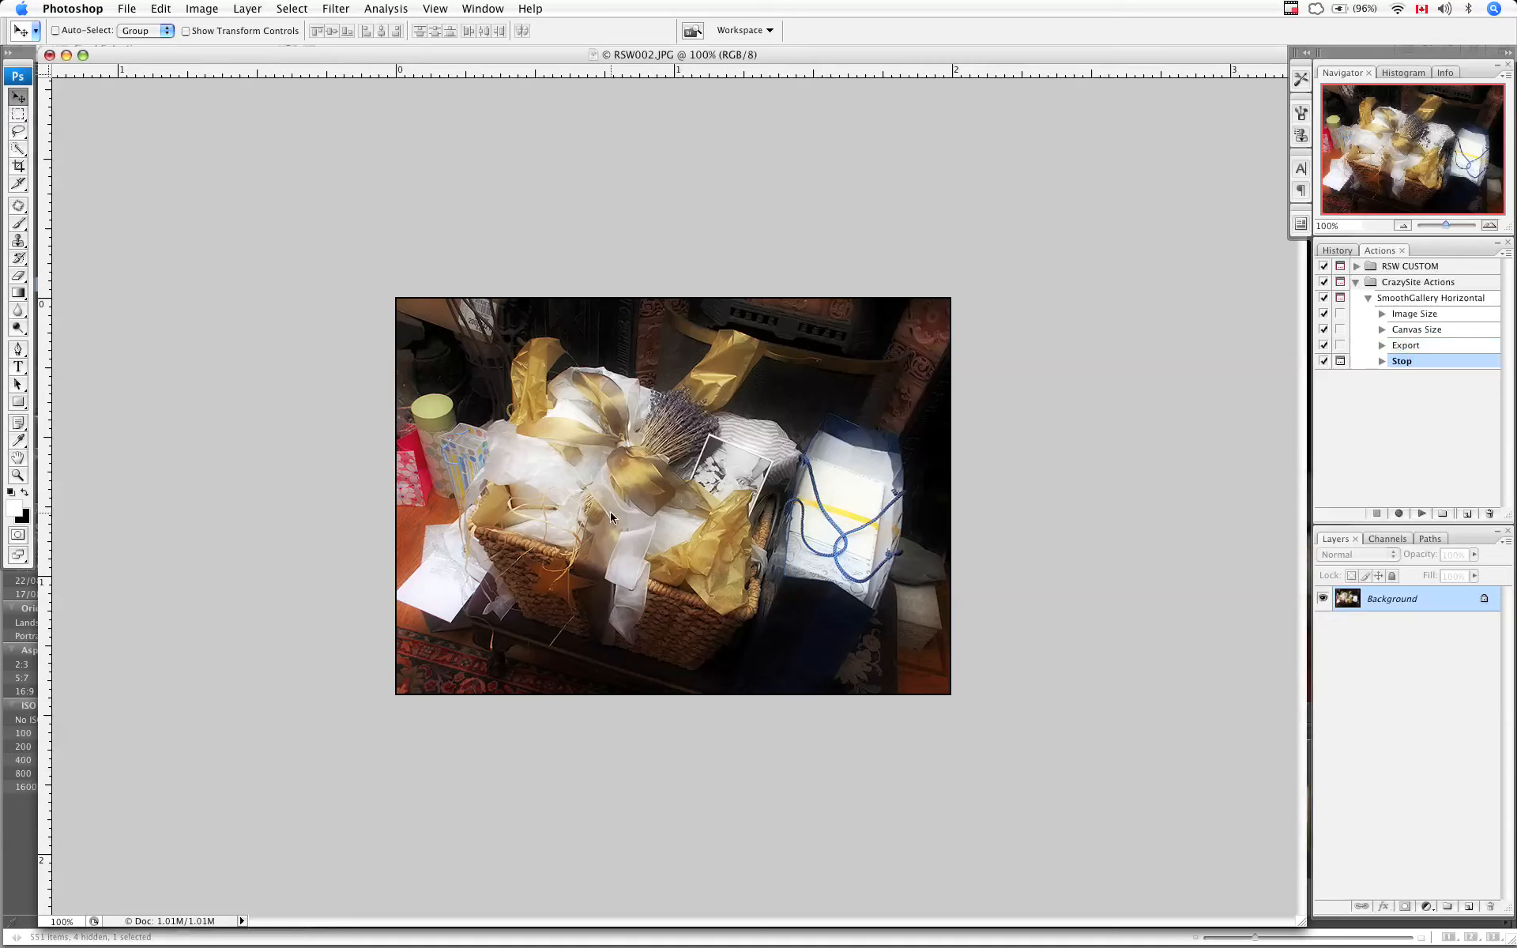
Crop the photo to an 80 px by 80 px thumbnail around the white gift bag and the adjoining side of the basket.
left_click(18, 167)
left_click(20, 168)
left_click(20, 168)
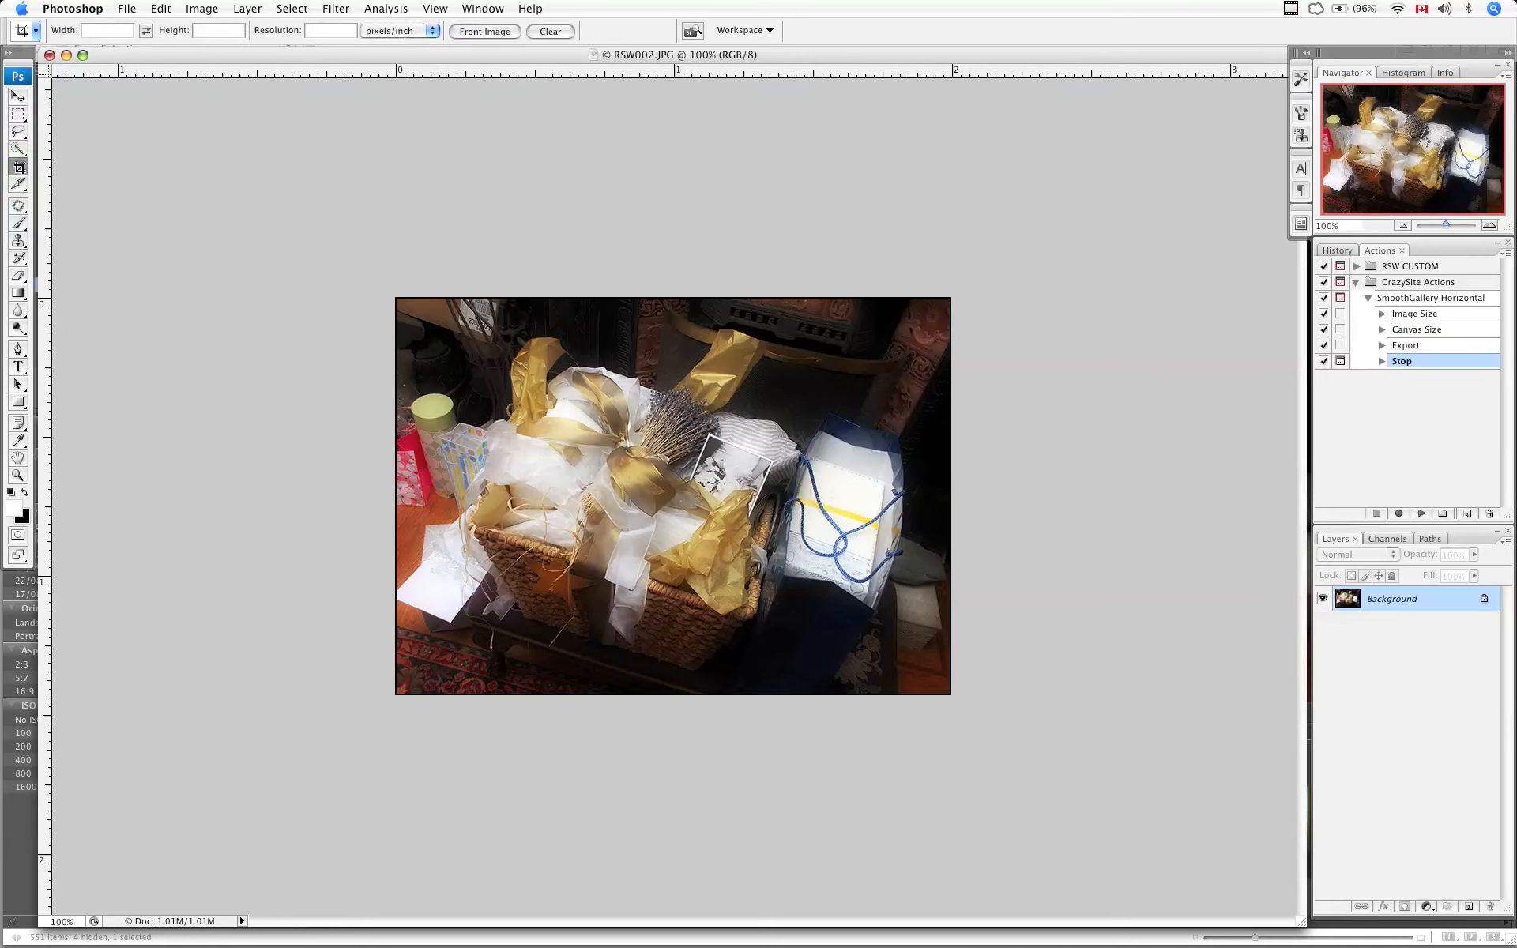
left_click(96, 30)
type("80 px")
left_click(214, 30)
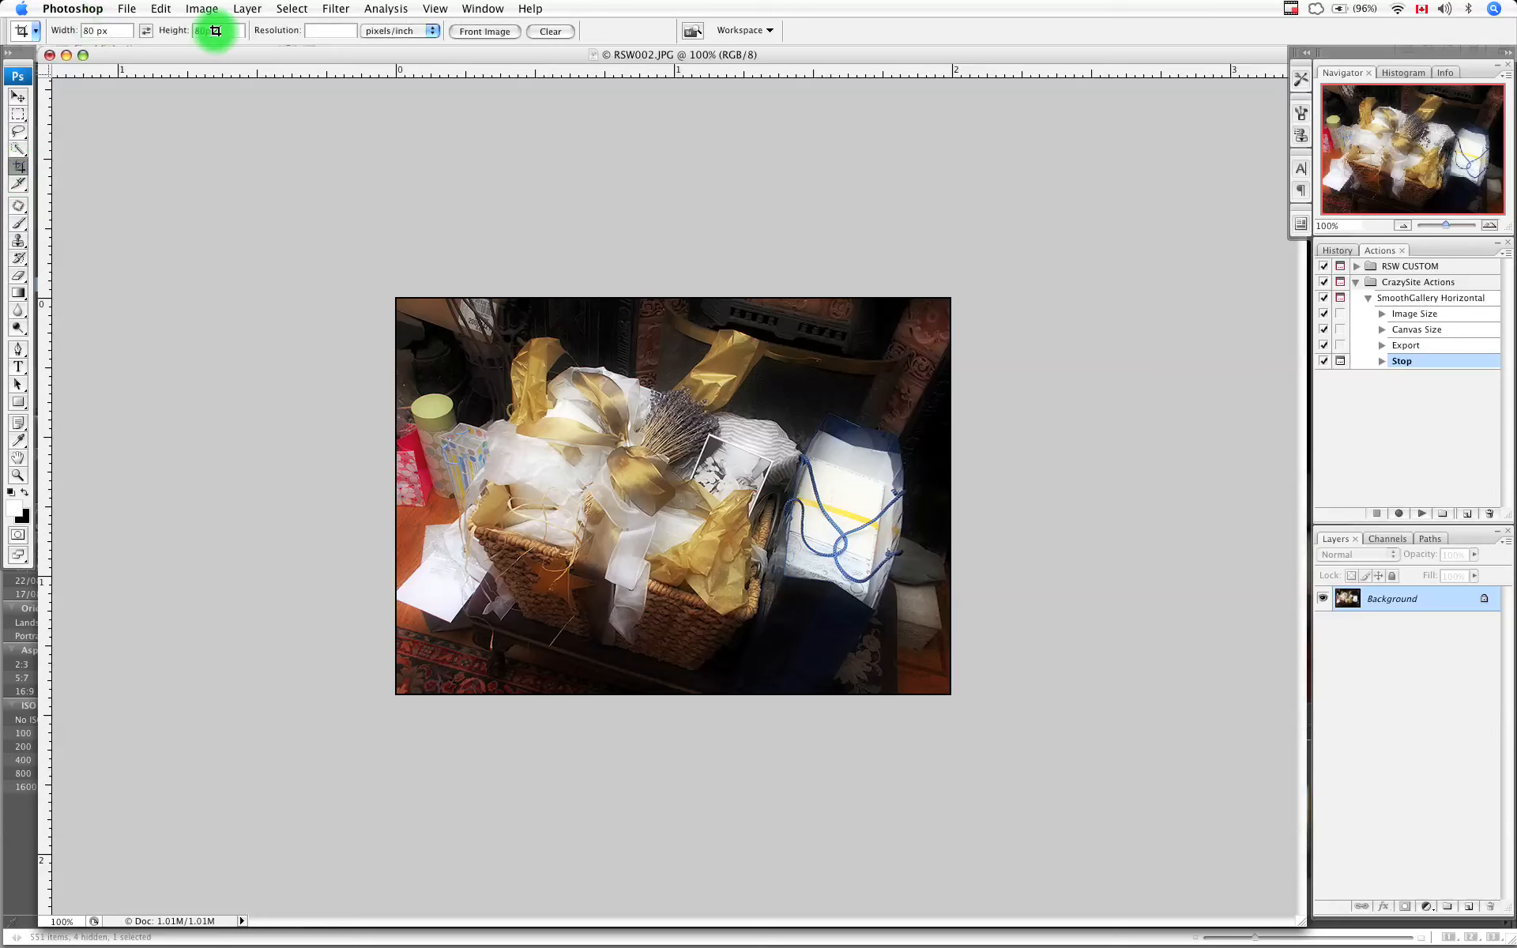
type("80px")
left_click(302, 271)
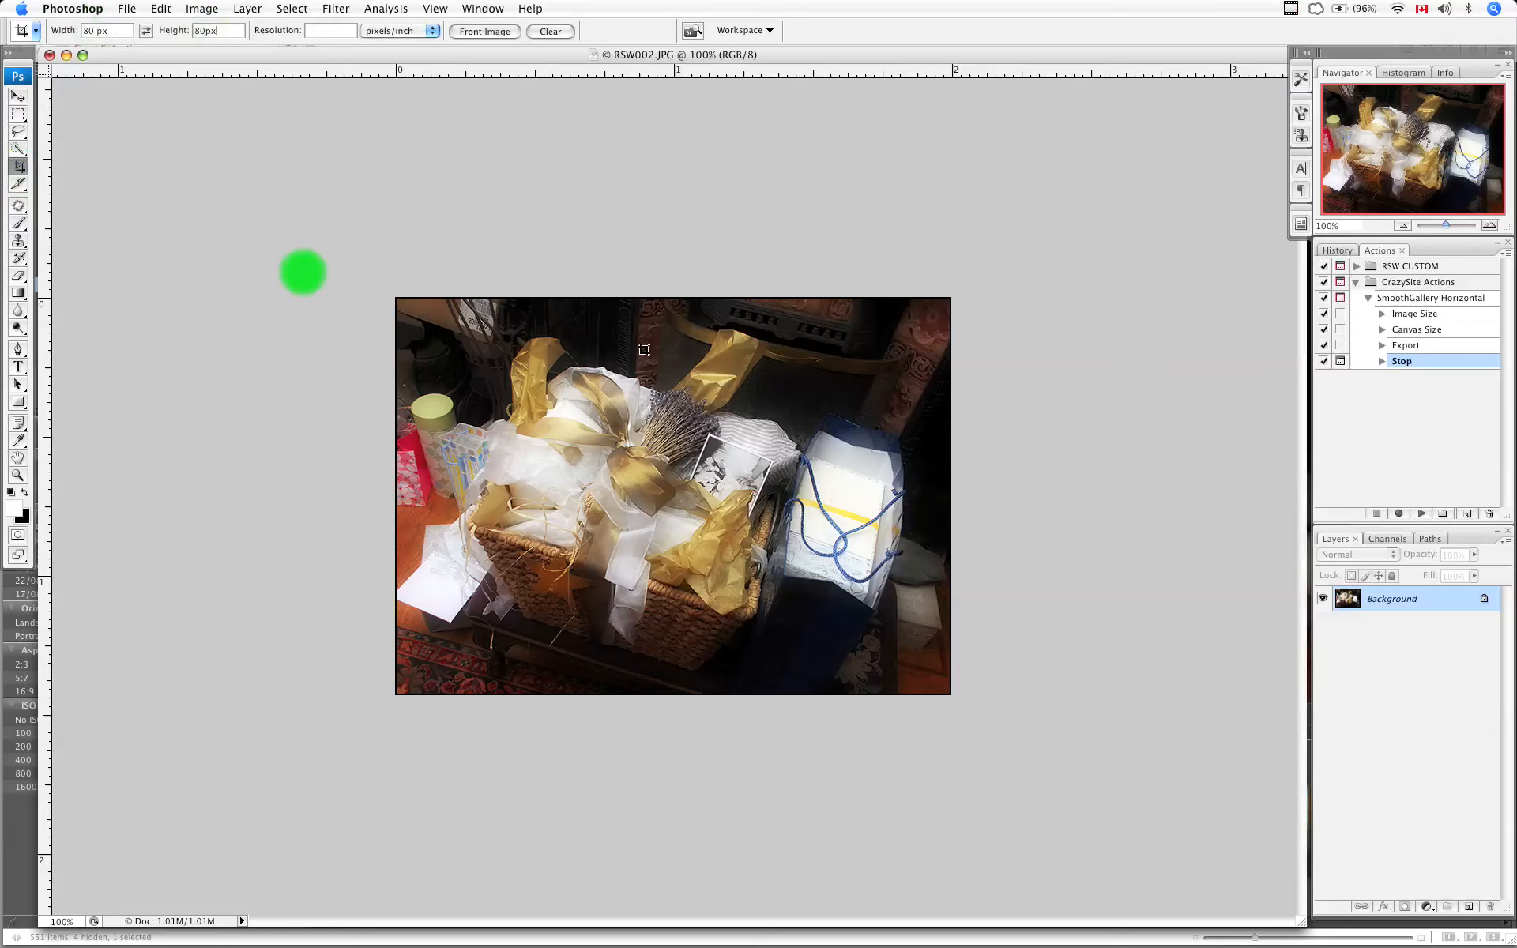
left_click_drag(654, 375, 918, 645)
left_click(800, 557)
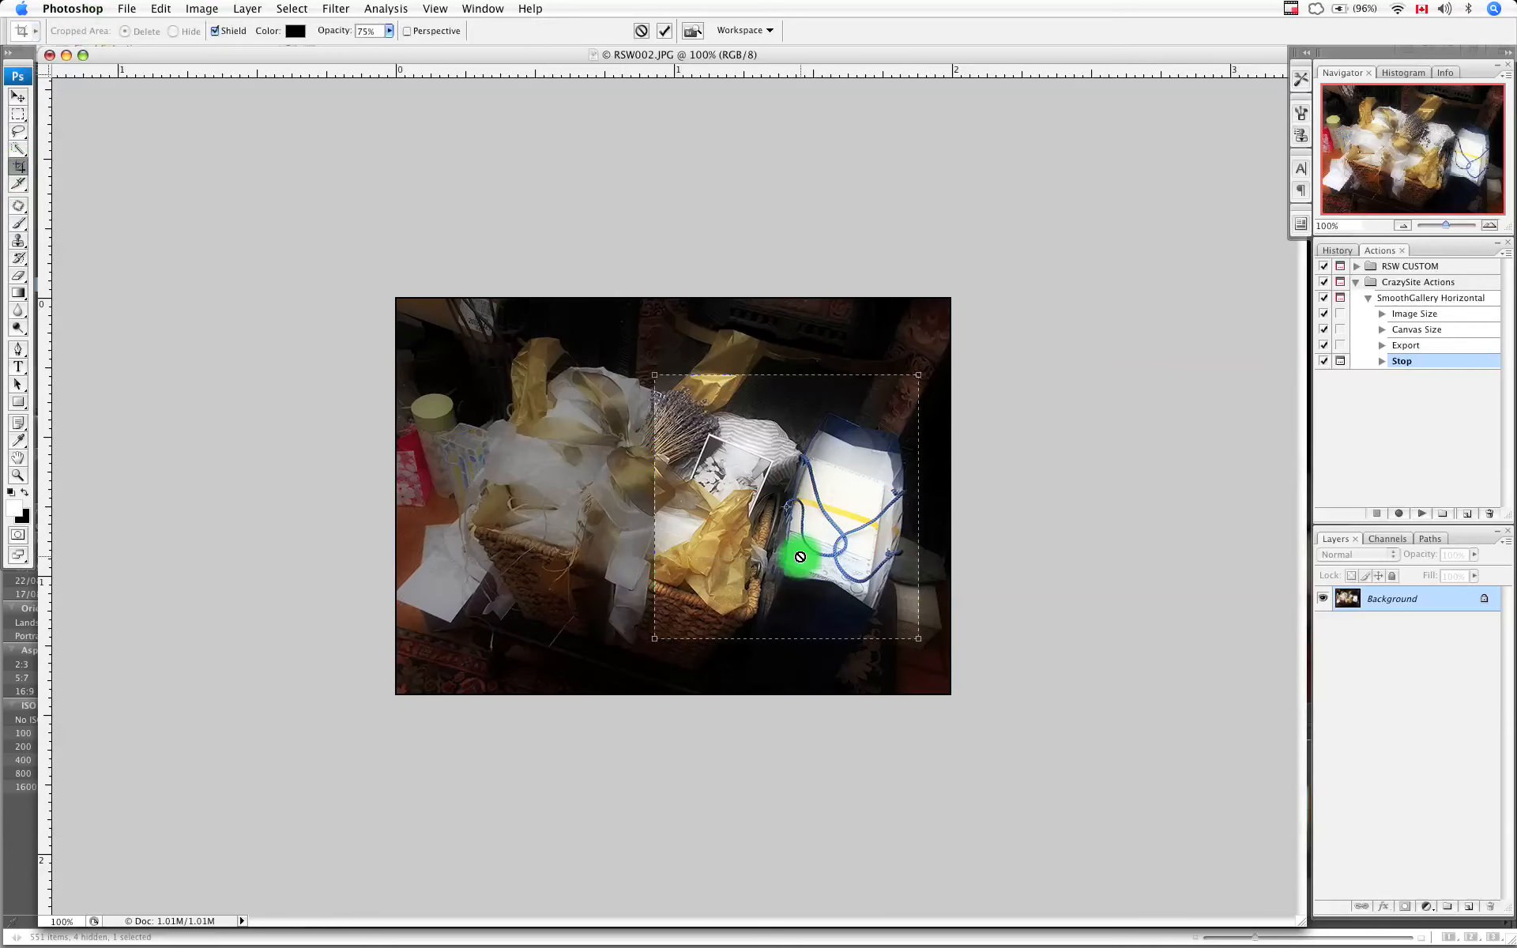
double_click(799, 557)
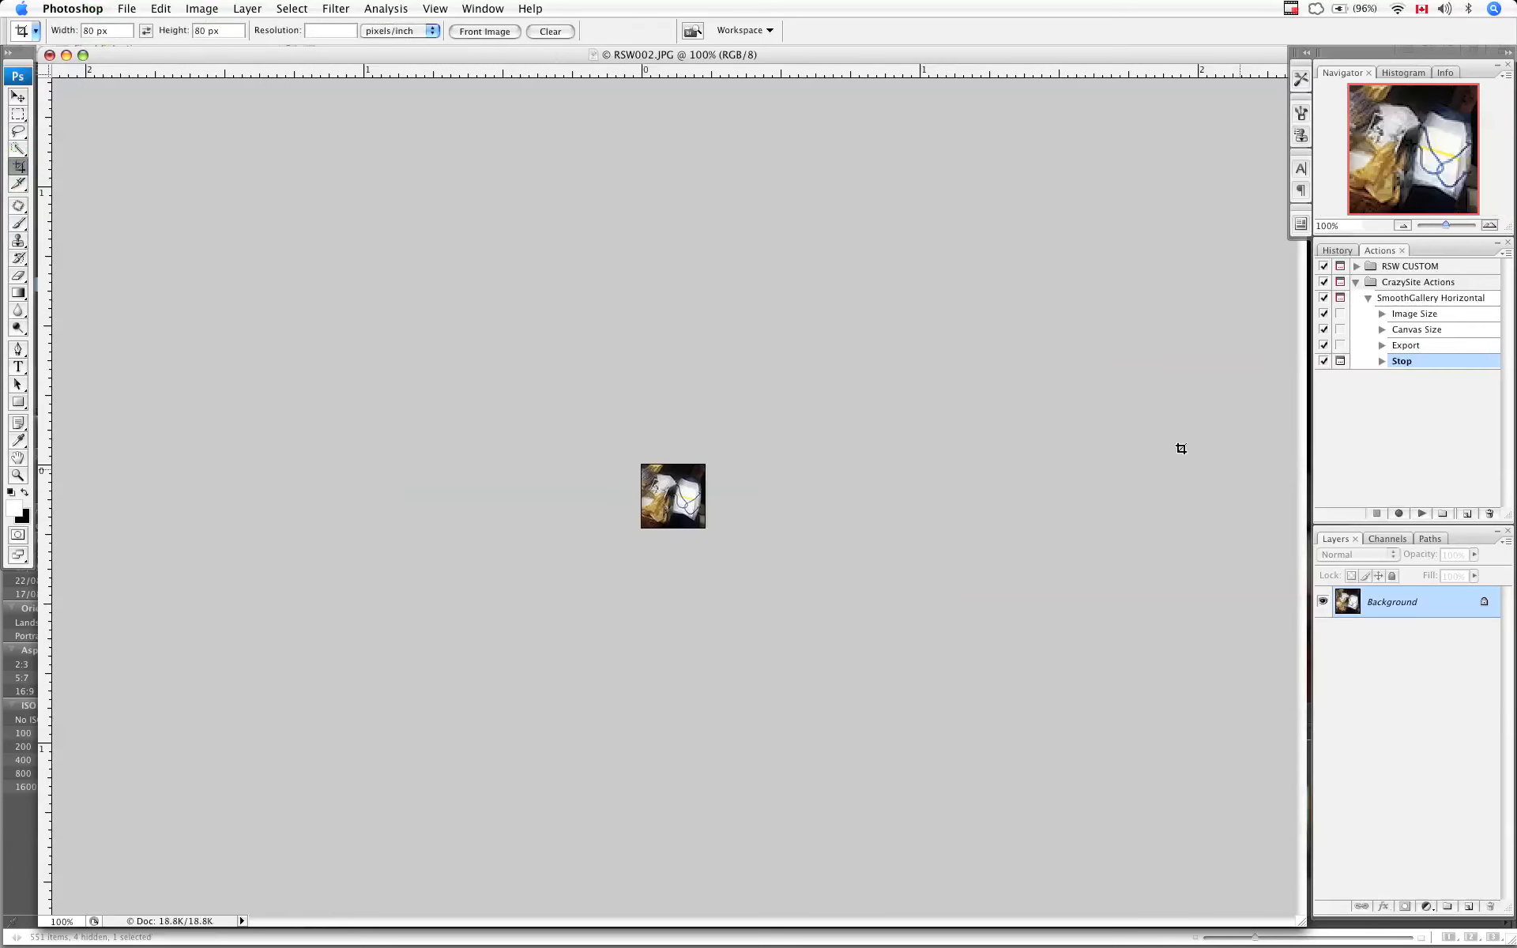
Resume recording the SmoothGallery Horizontal action after its Stop step and switch to the Move tool.
left_click(1397, 516)
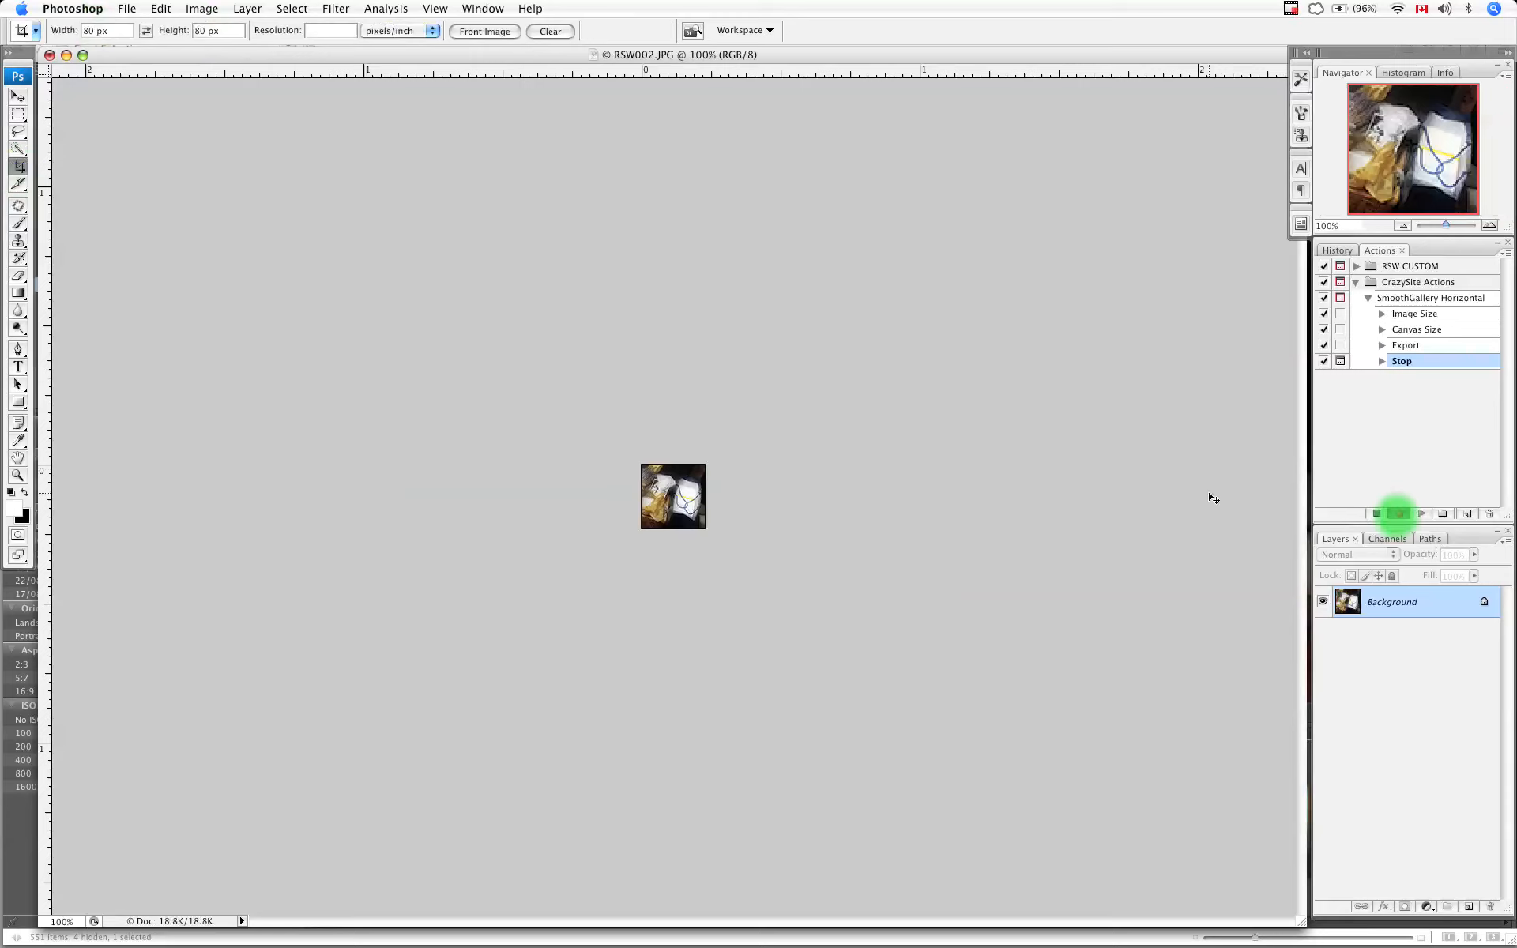
left_click(18, 95)
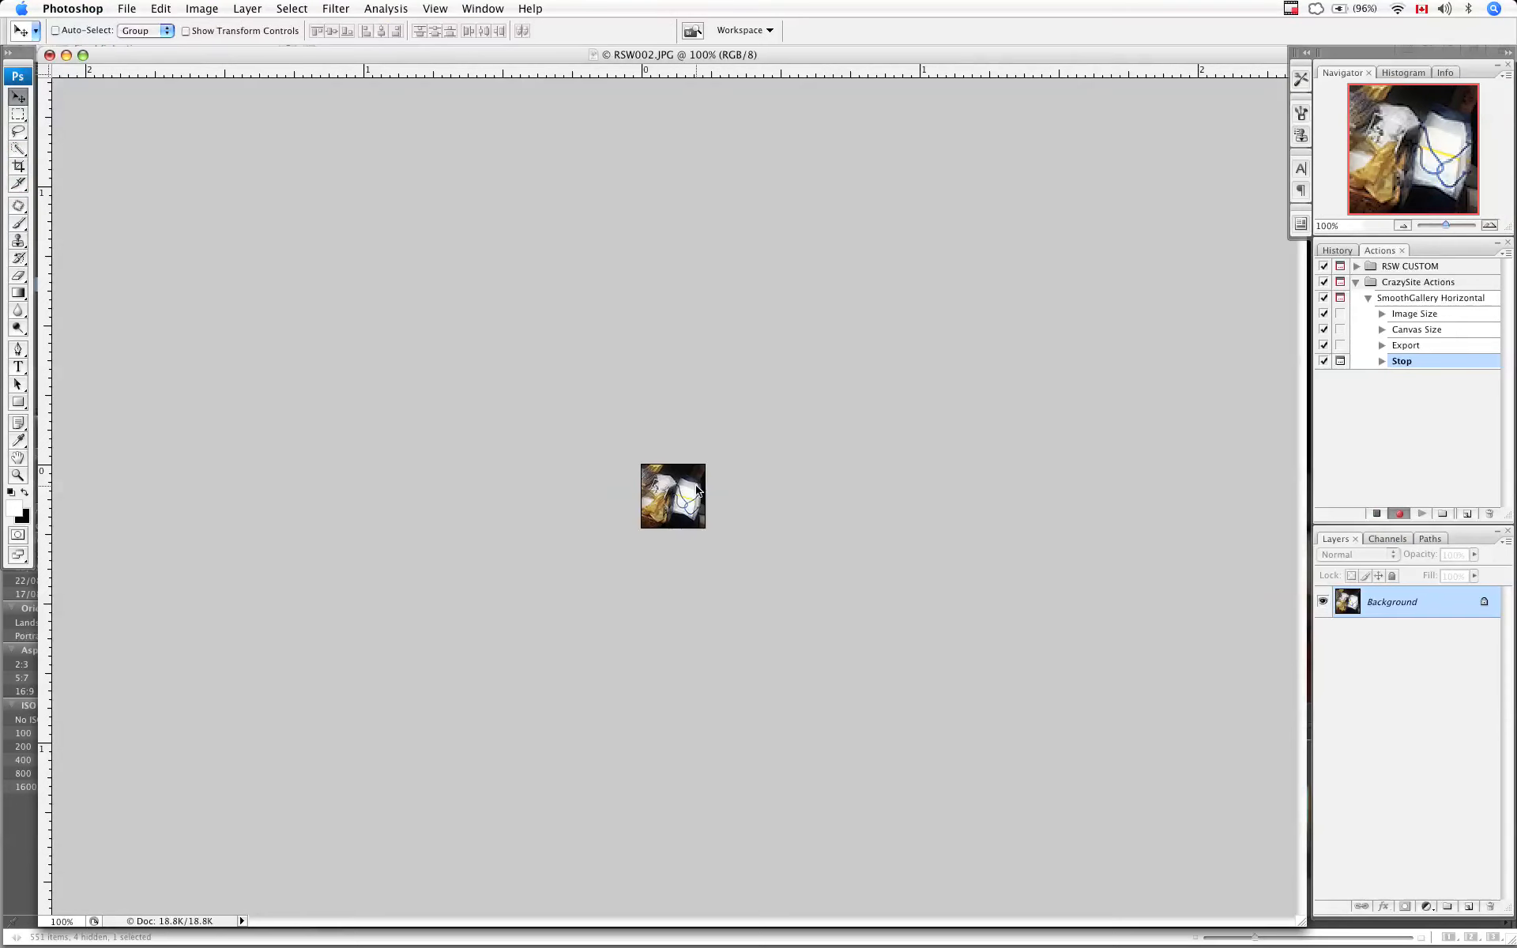
left_click(1027, 441)
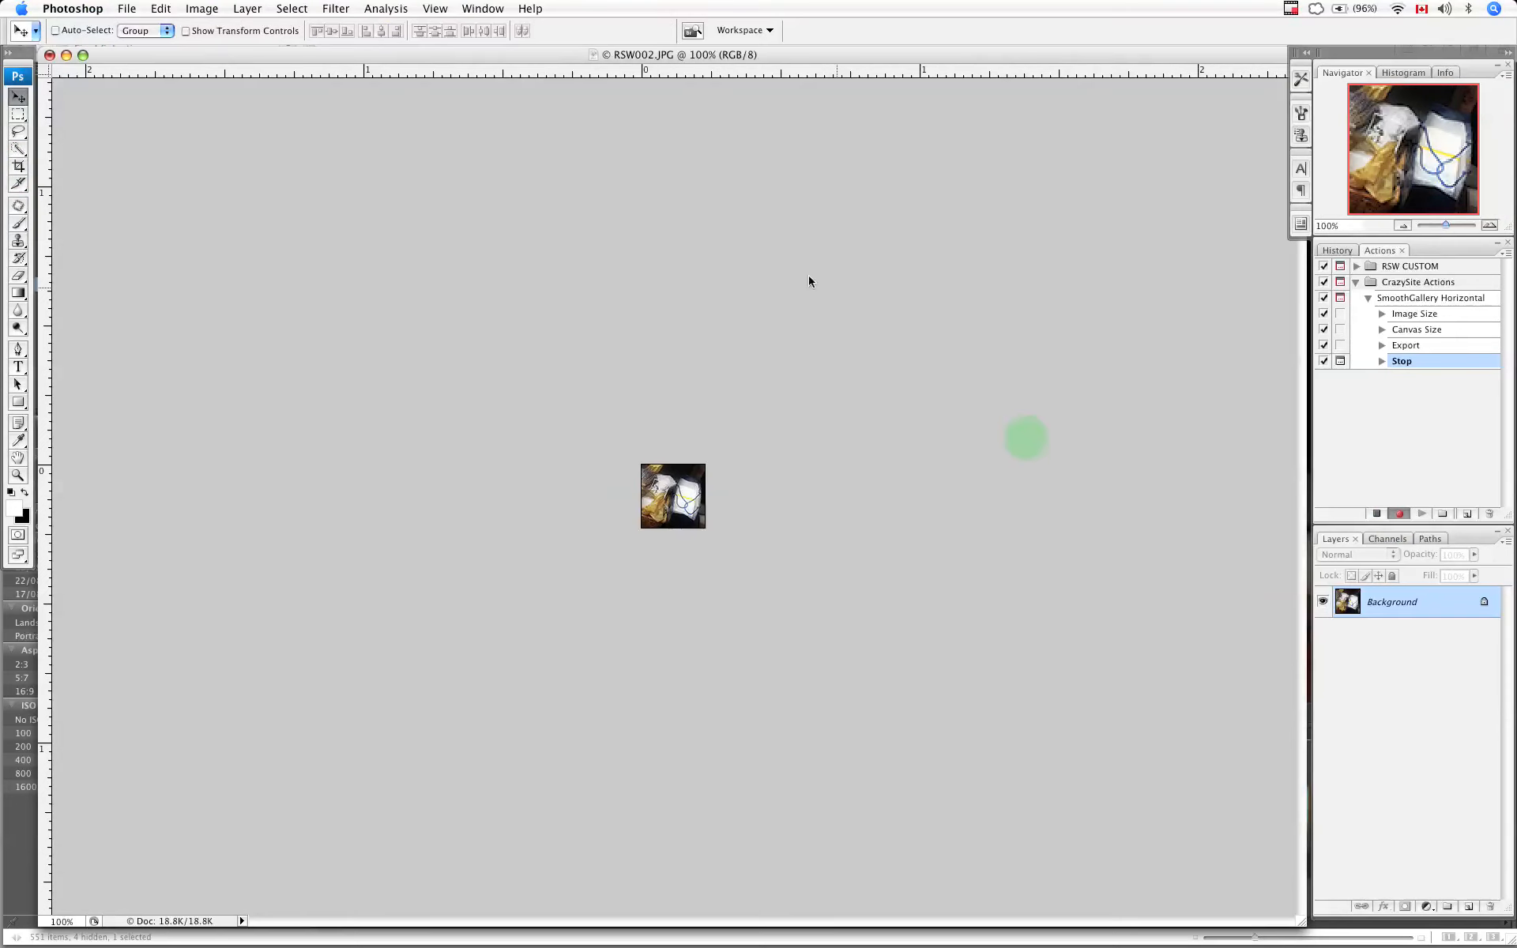
Export the cropped thumbnail for the web as RSW002.jpg into the tn folder inside Previews.
left_click(125, 10)
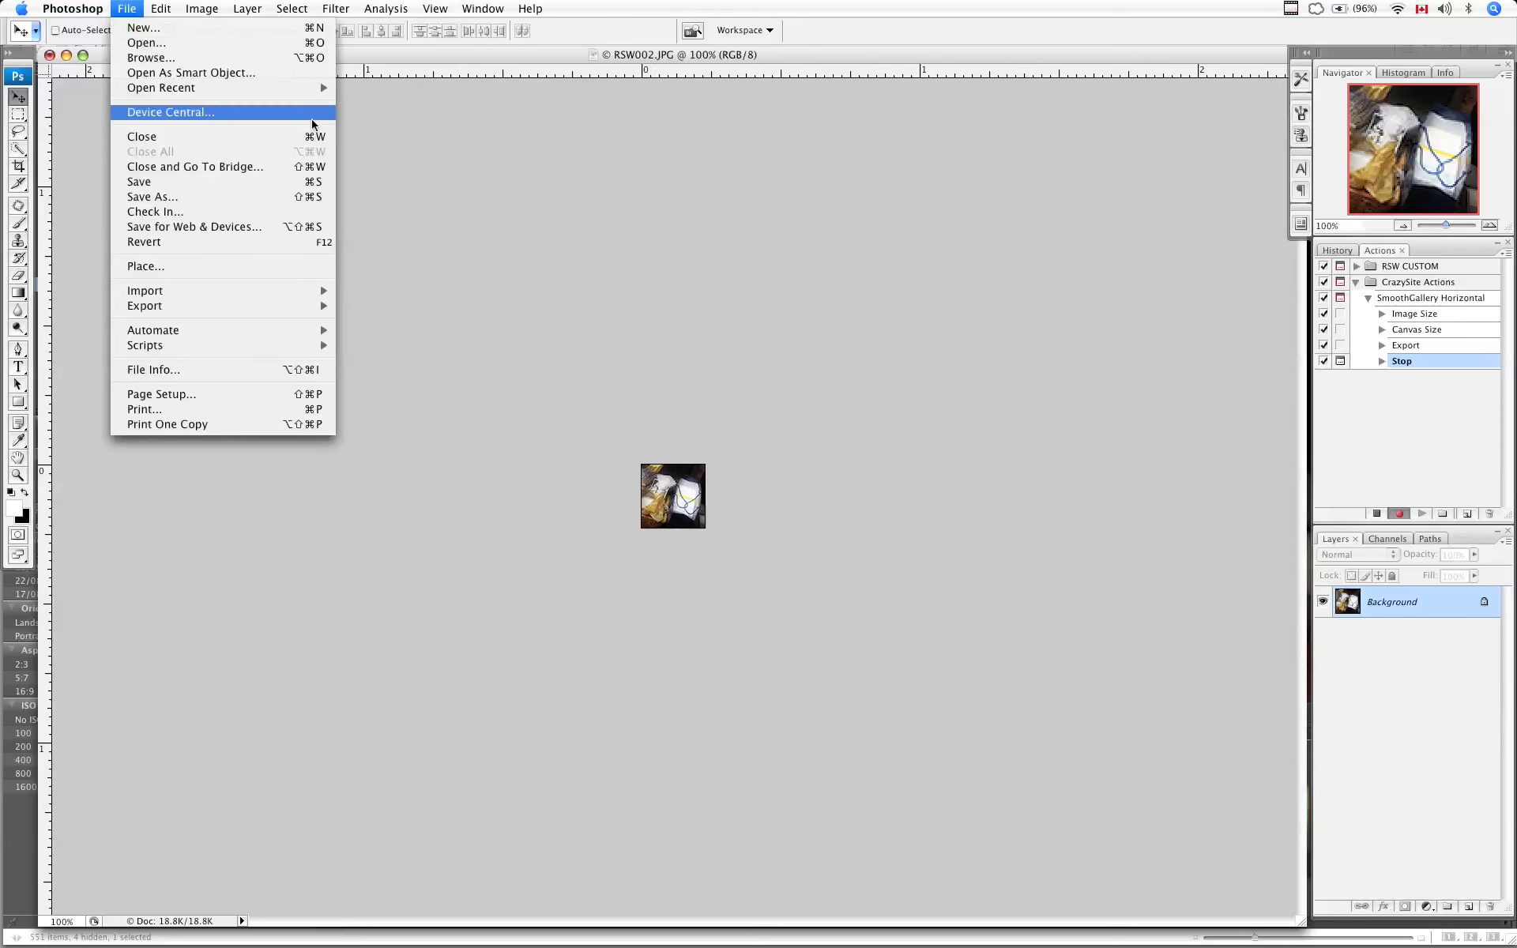
left_click(218, 228)
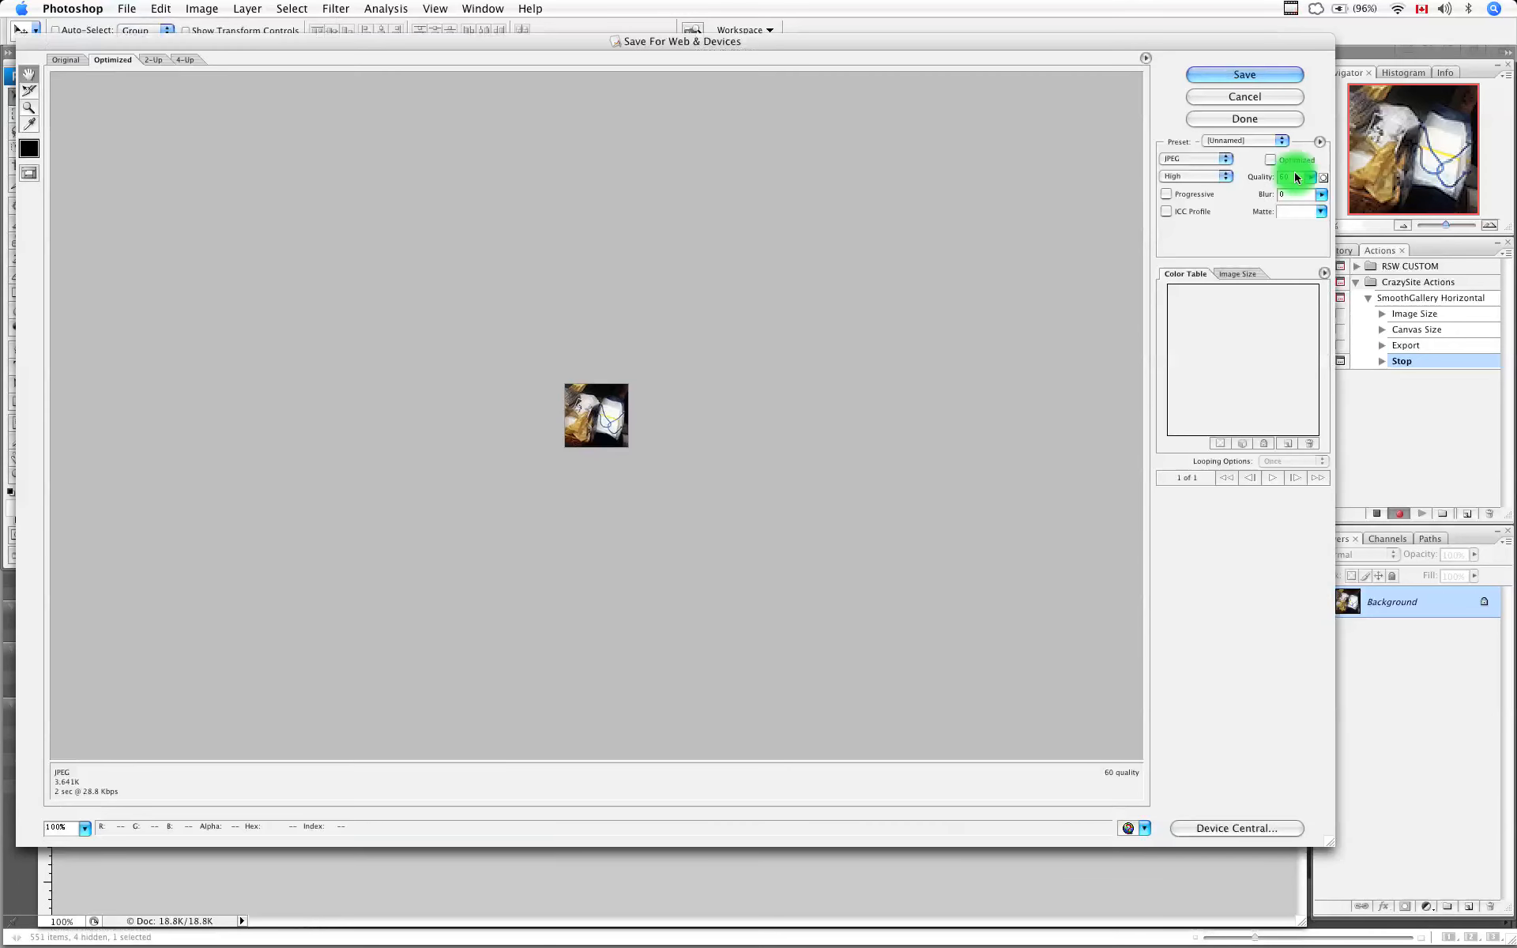
left_click(1223, 75)
left_click(837, 343)
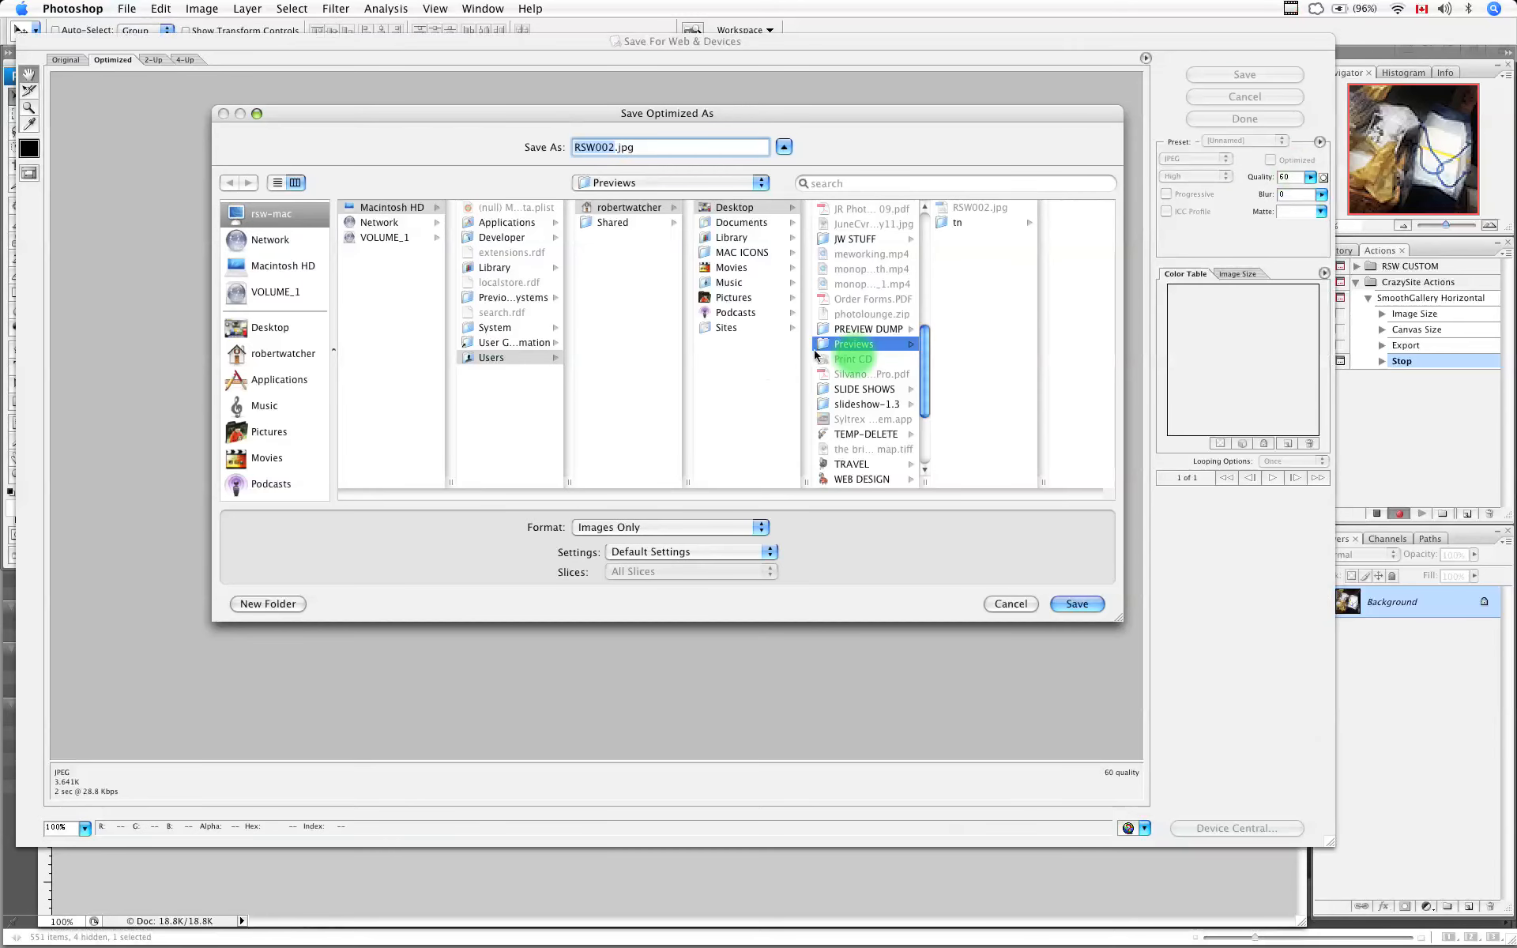
left_click(958, 222)
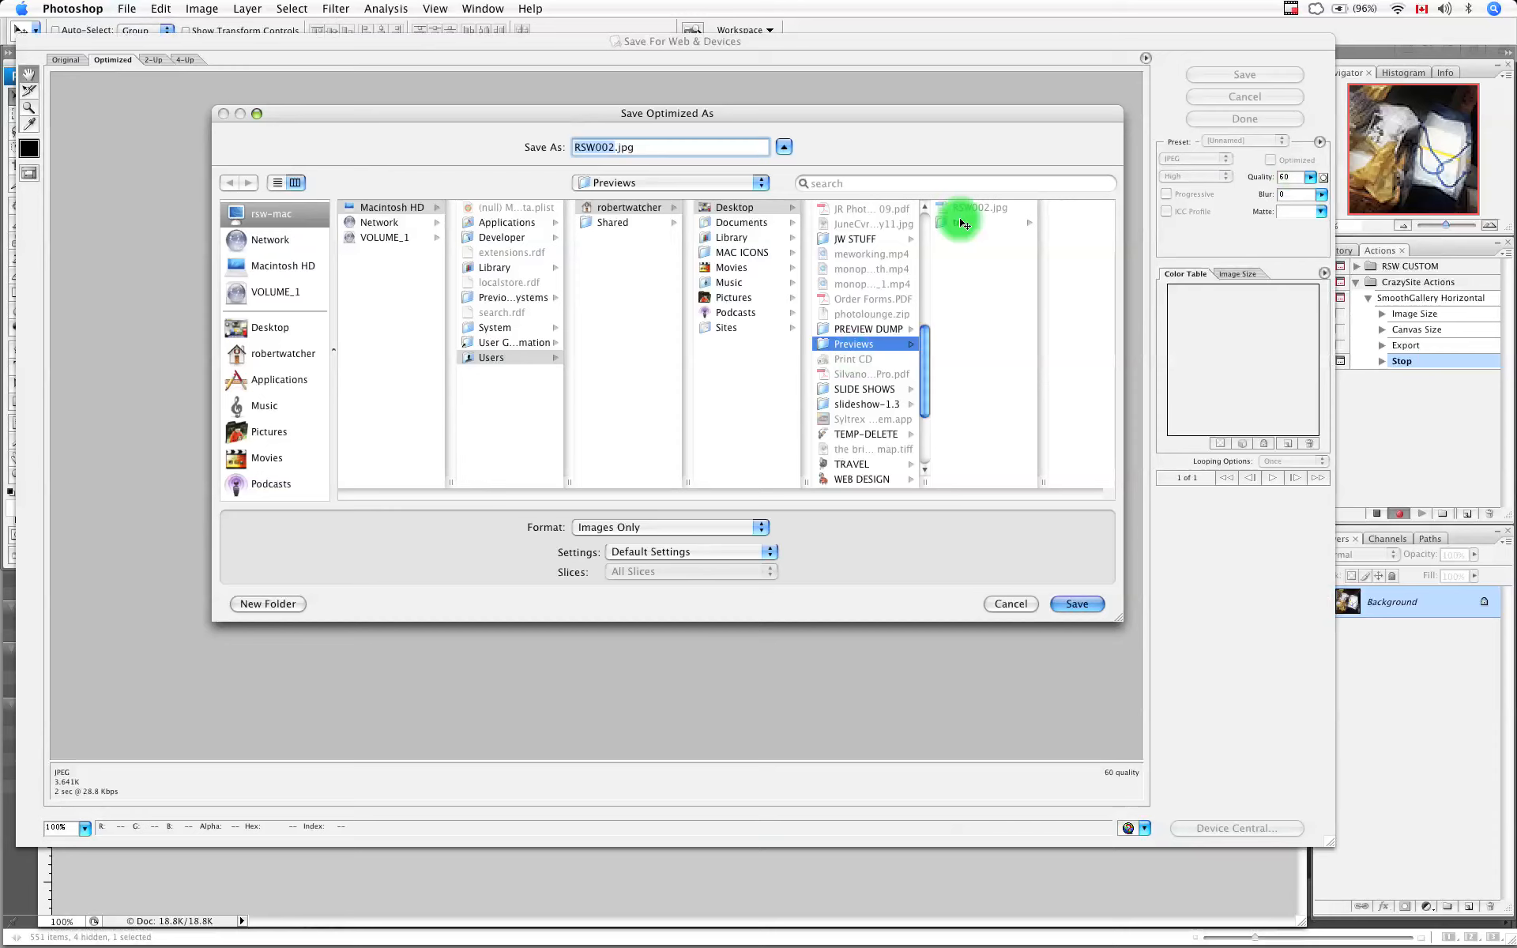
left_click(1074, 605)
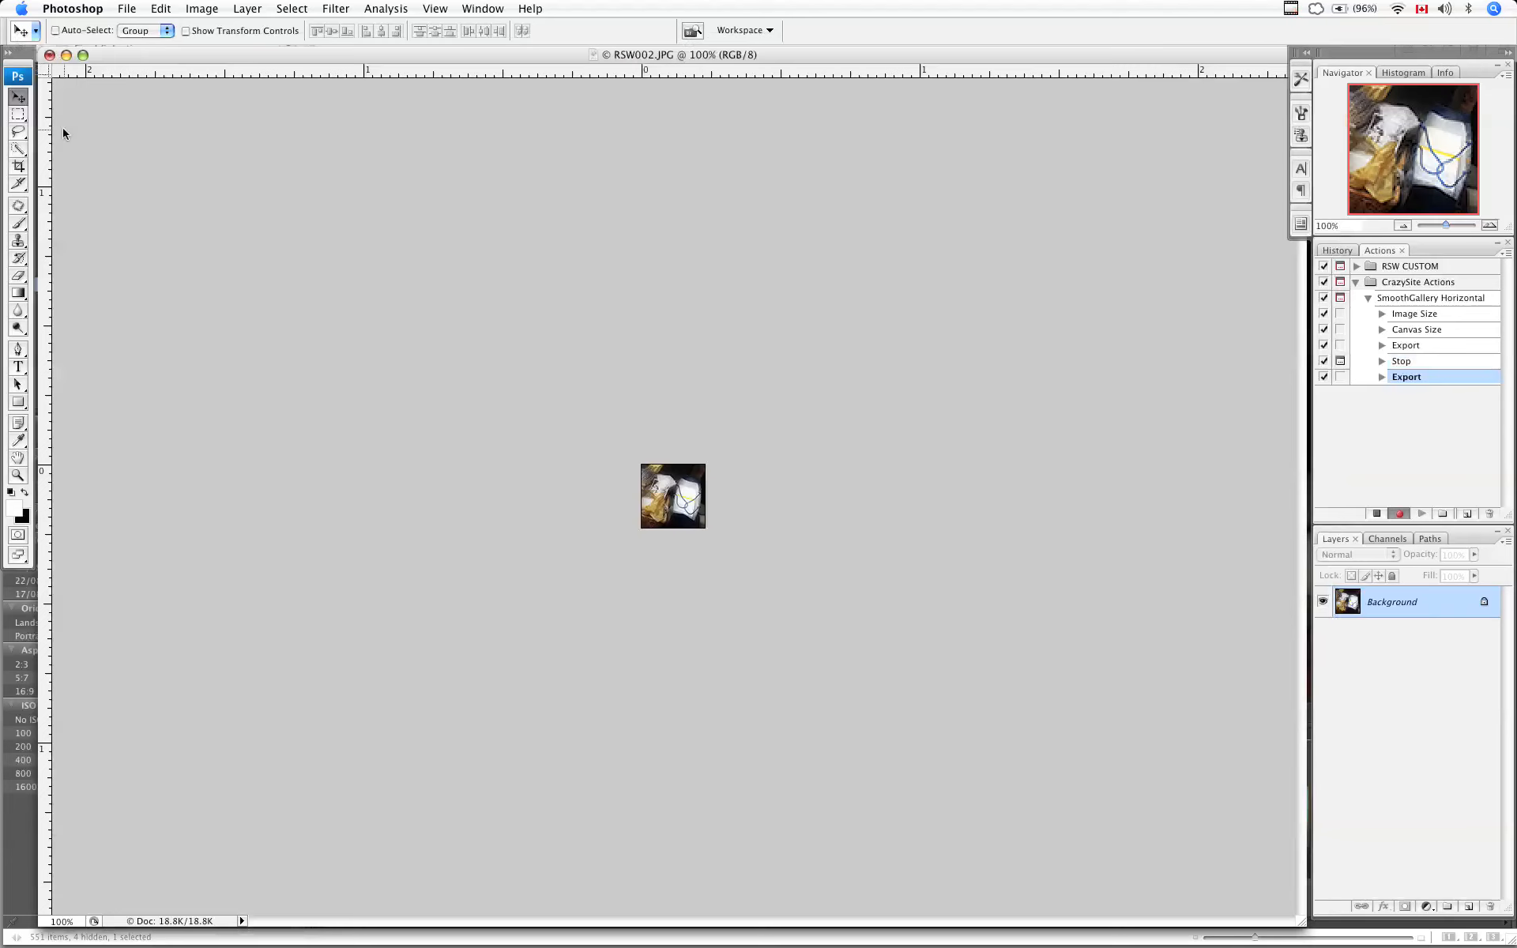
Close RSW002.JPG without saving changes, and finish recording the SmoothGallery Horizontal action.
left_click(48, 56)
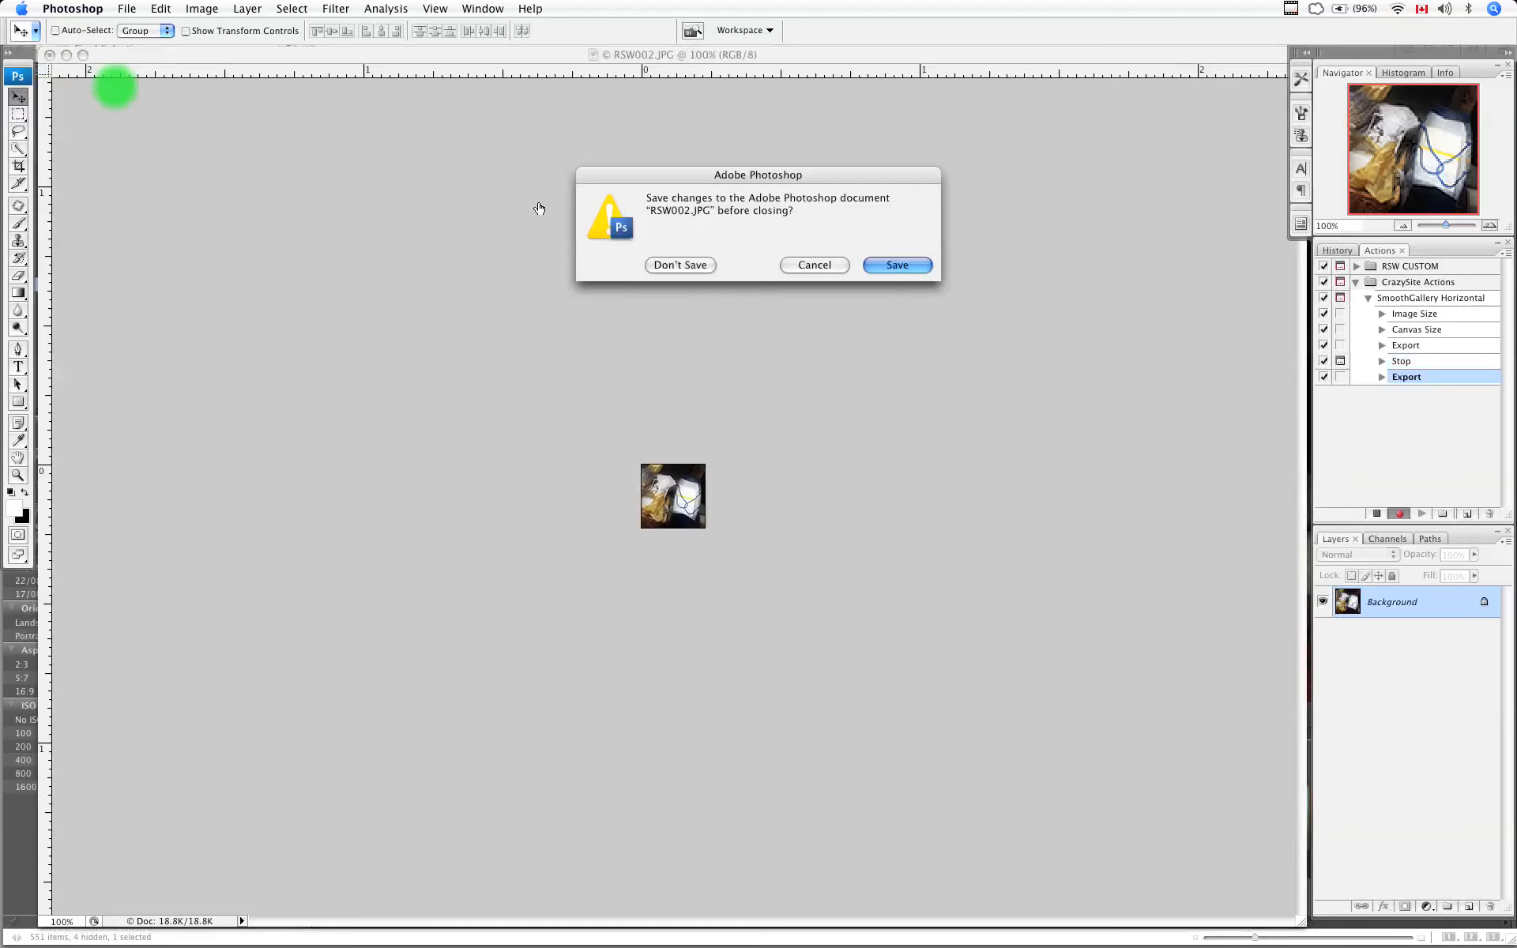
left_click(686, 266)
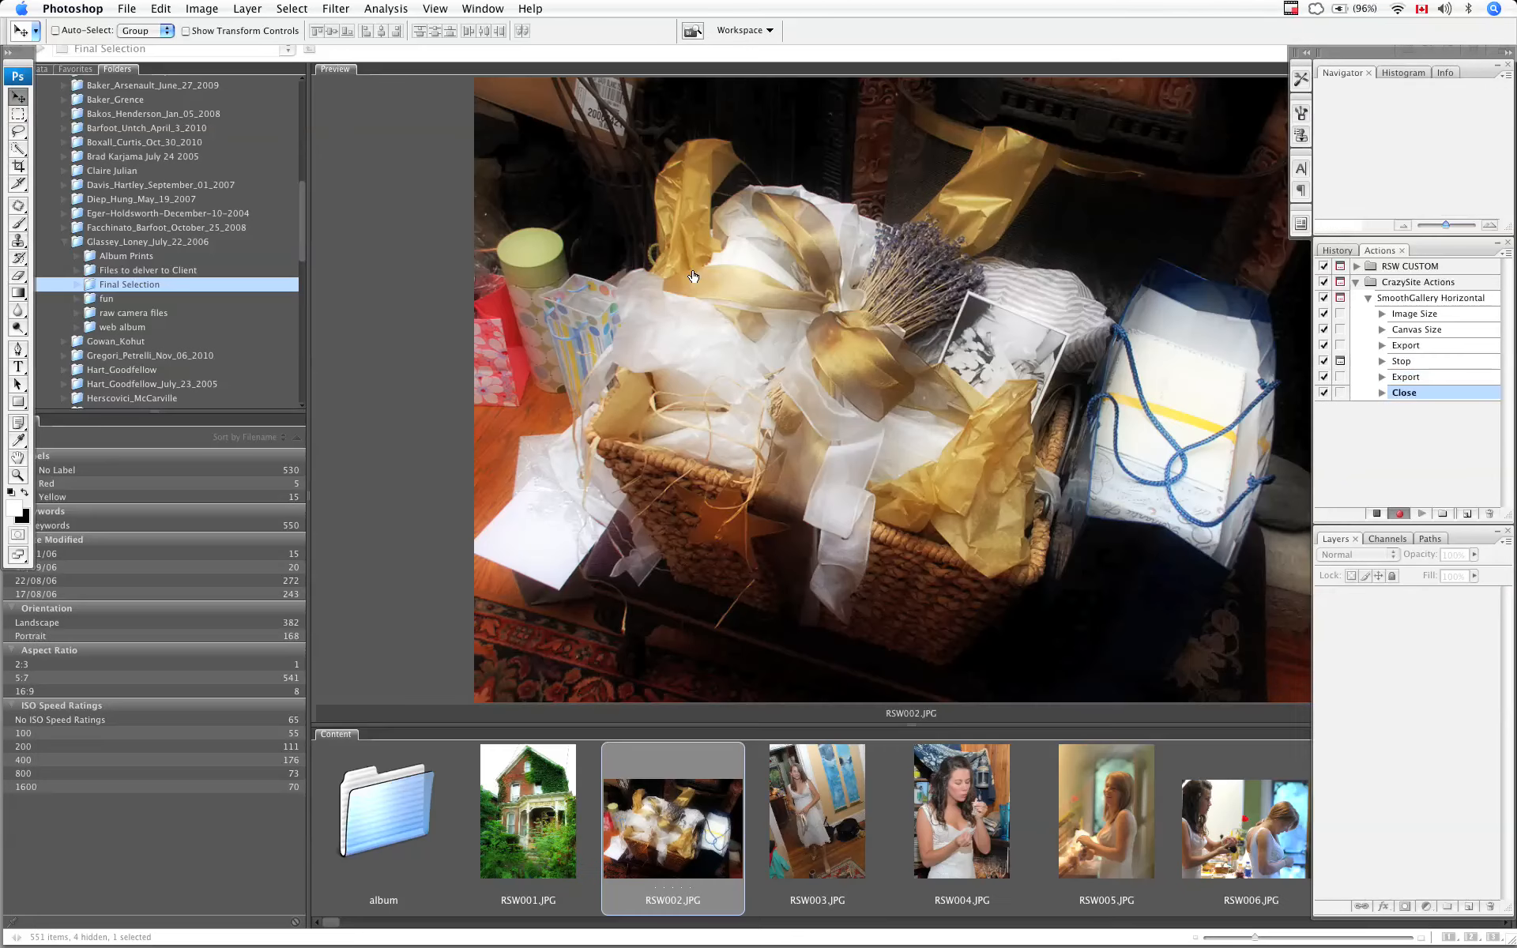
left_click(1379, 514)
left_click(1389, 291)
left_click(1368, 297)
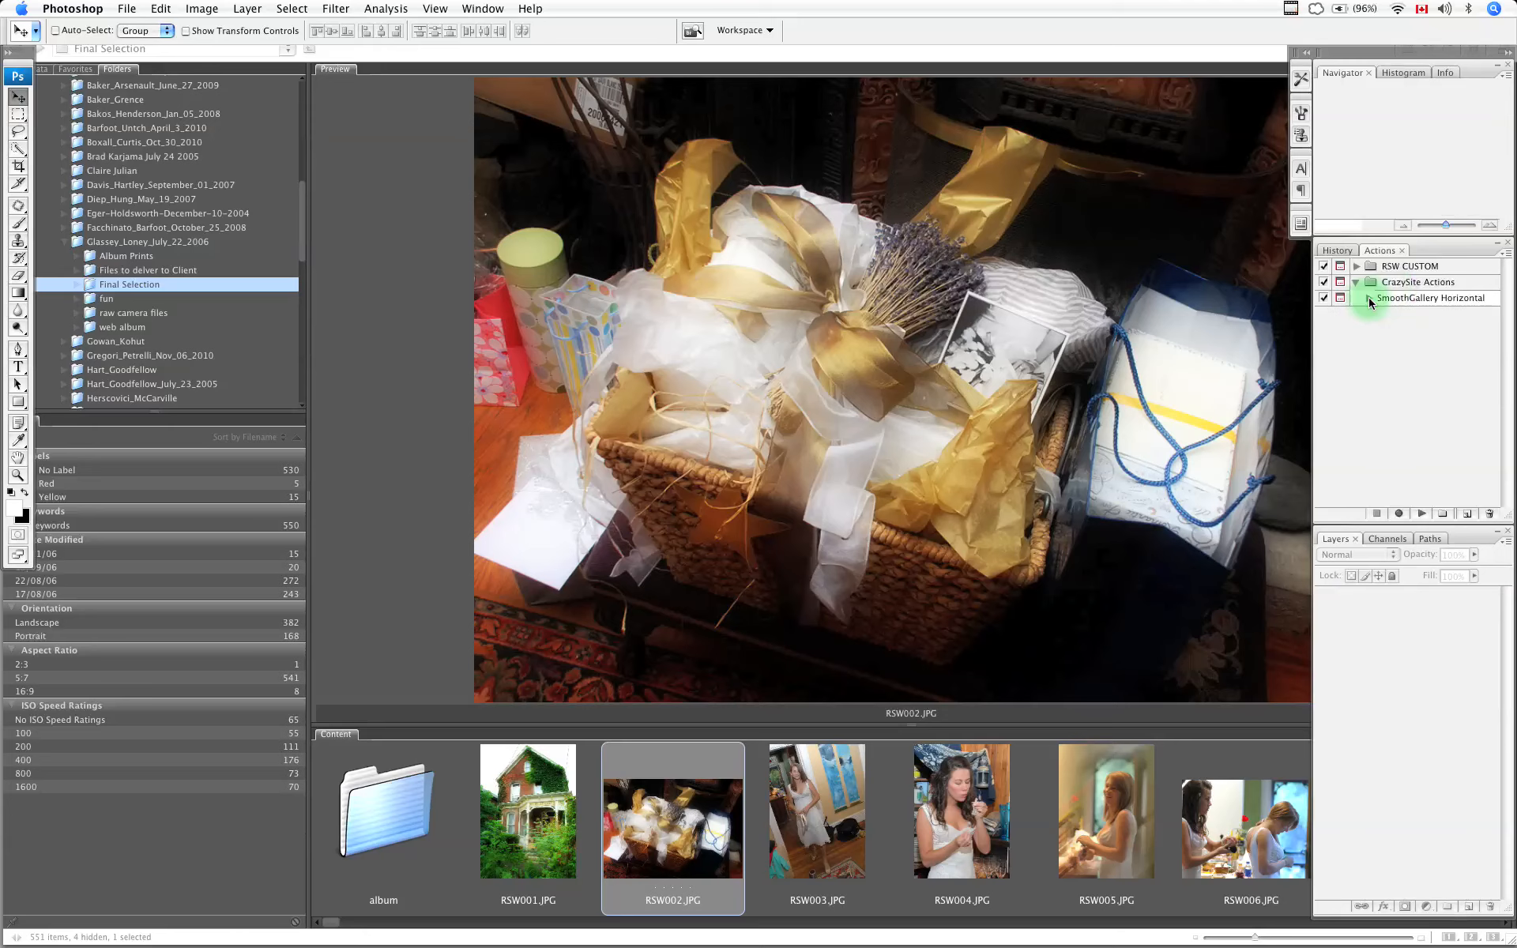
Switch to Bridge, open the vertical house photo RSW001.JPG in Photoshop and enlarge its document window.
left_click(1508, 254)
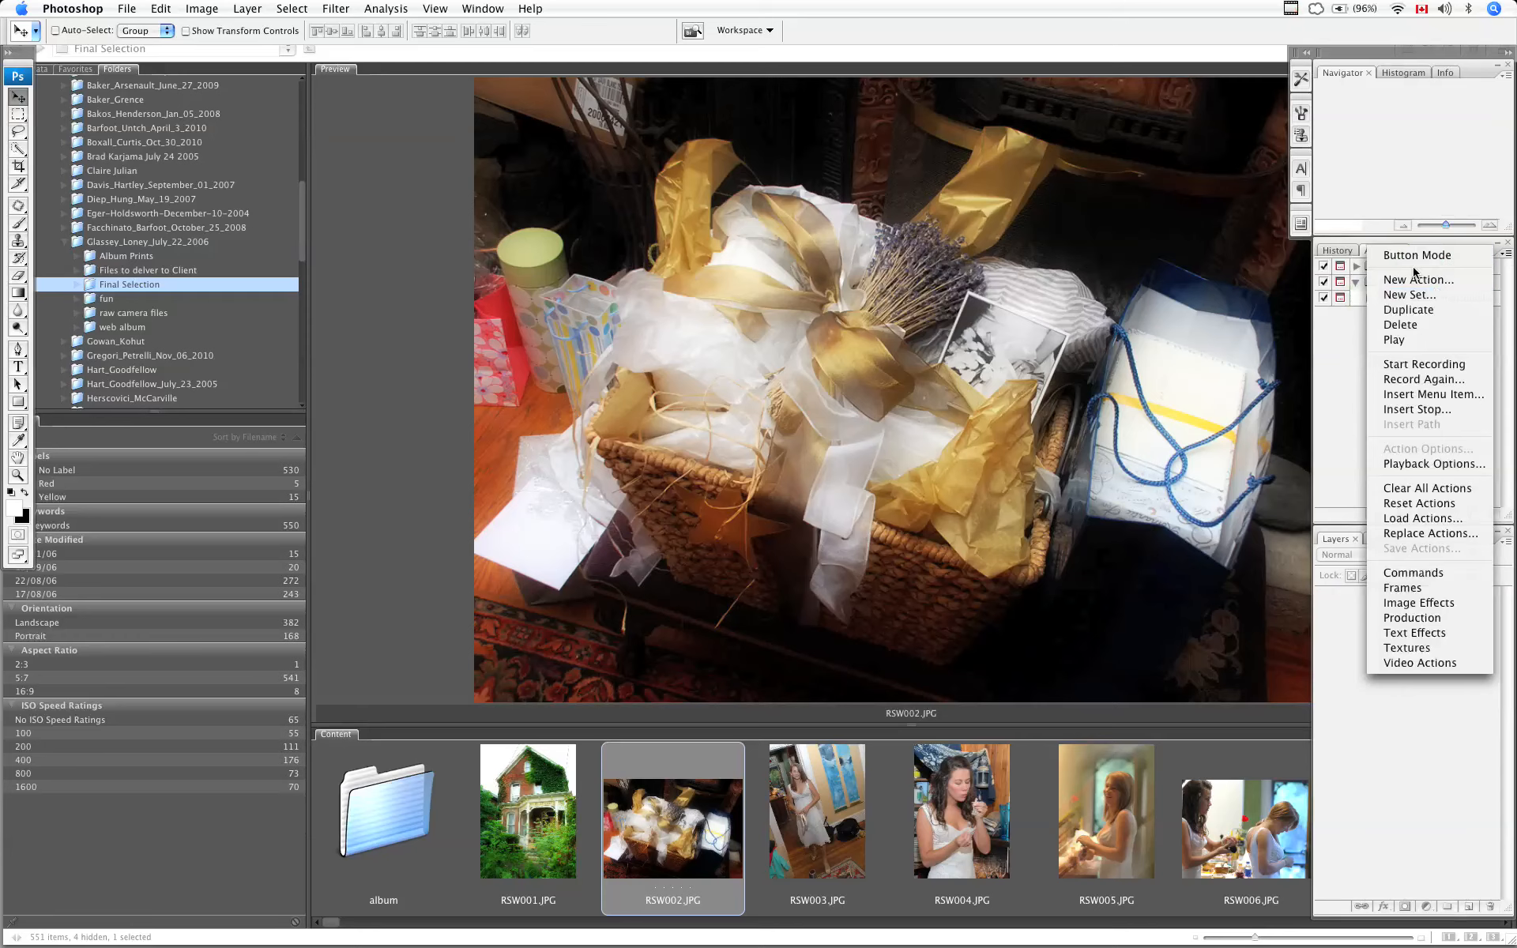
left_click(1333, 435)
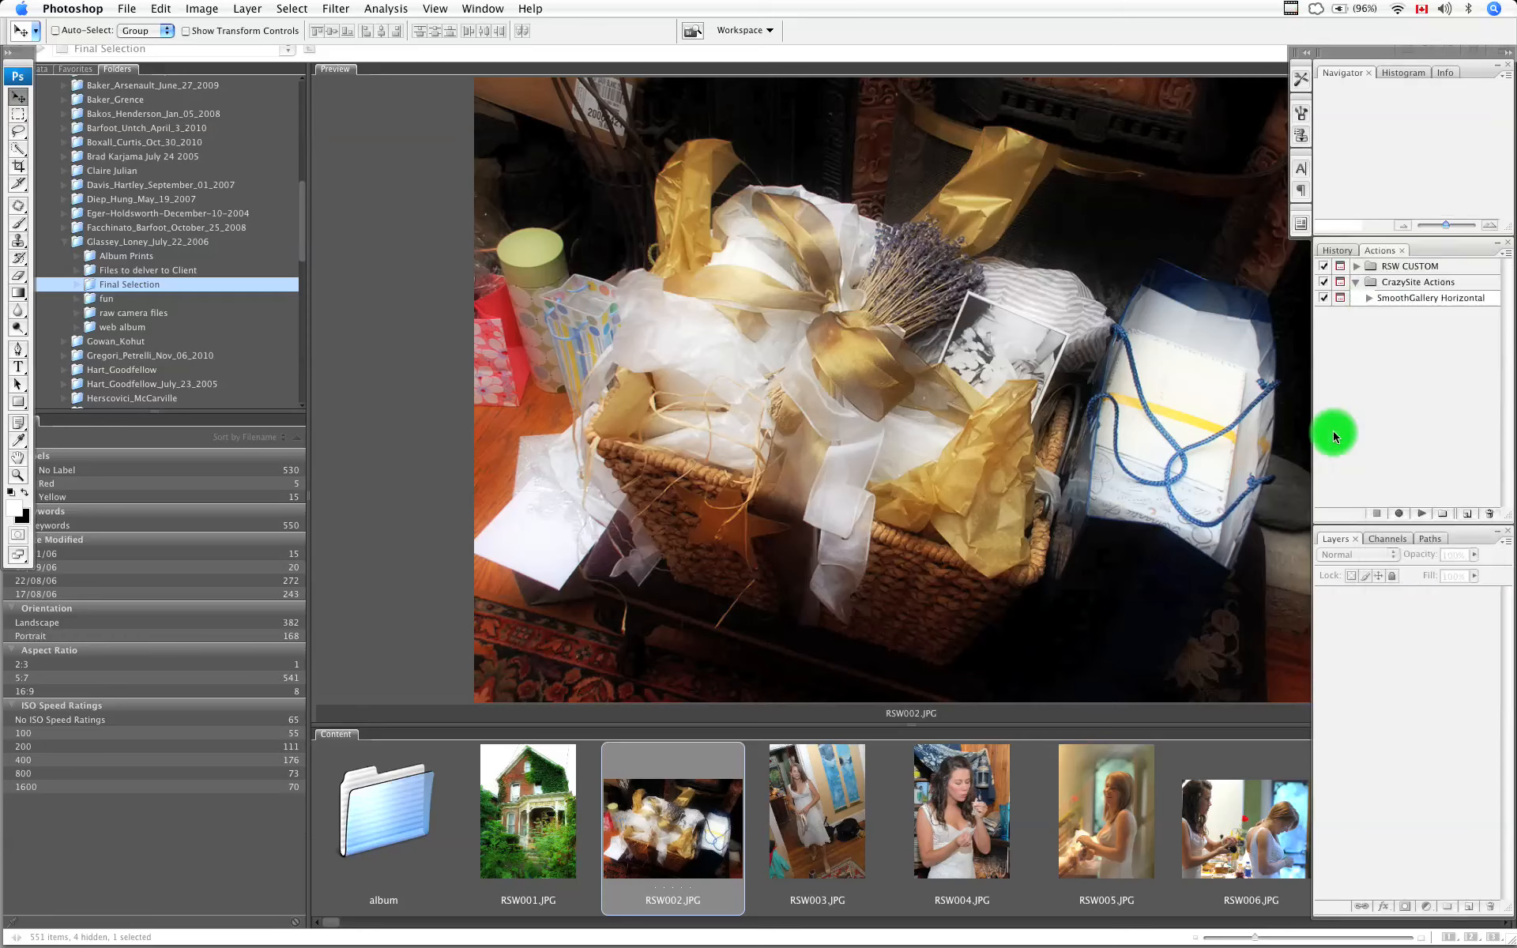
left_click(535, 823)
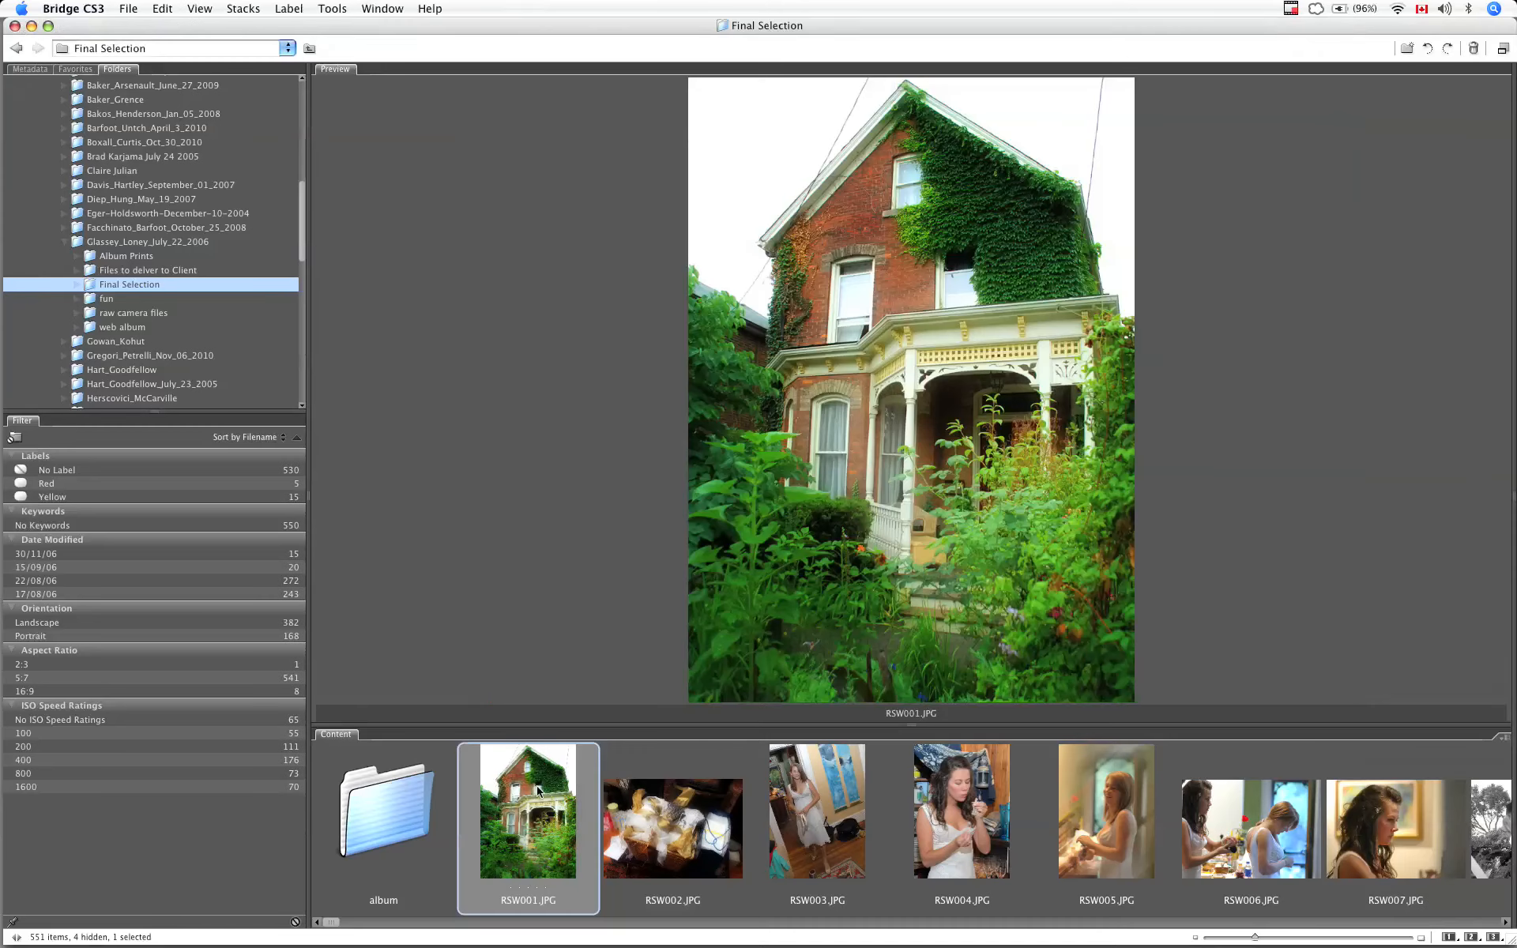
double_click(537, 792)
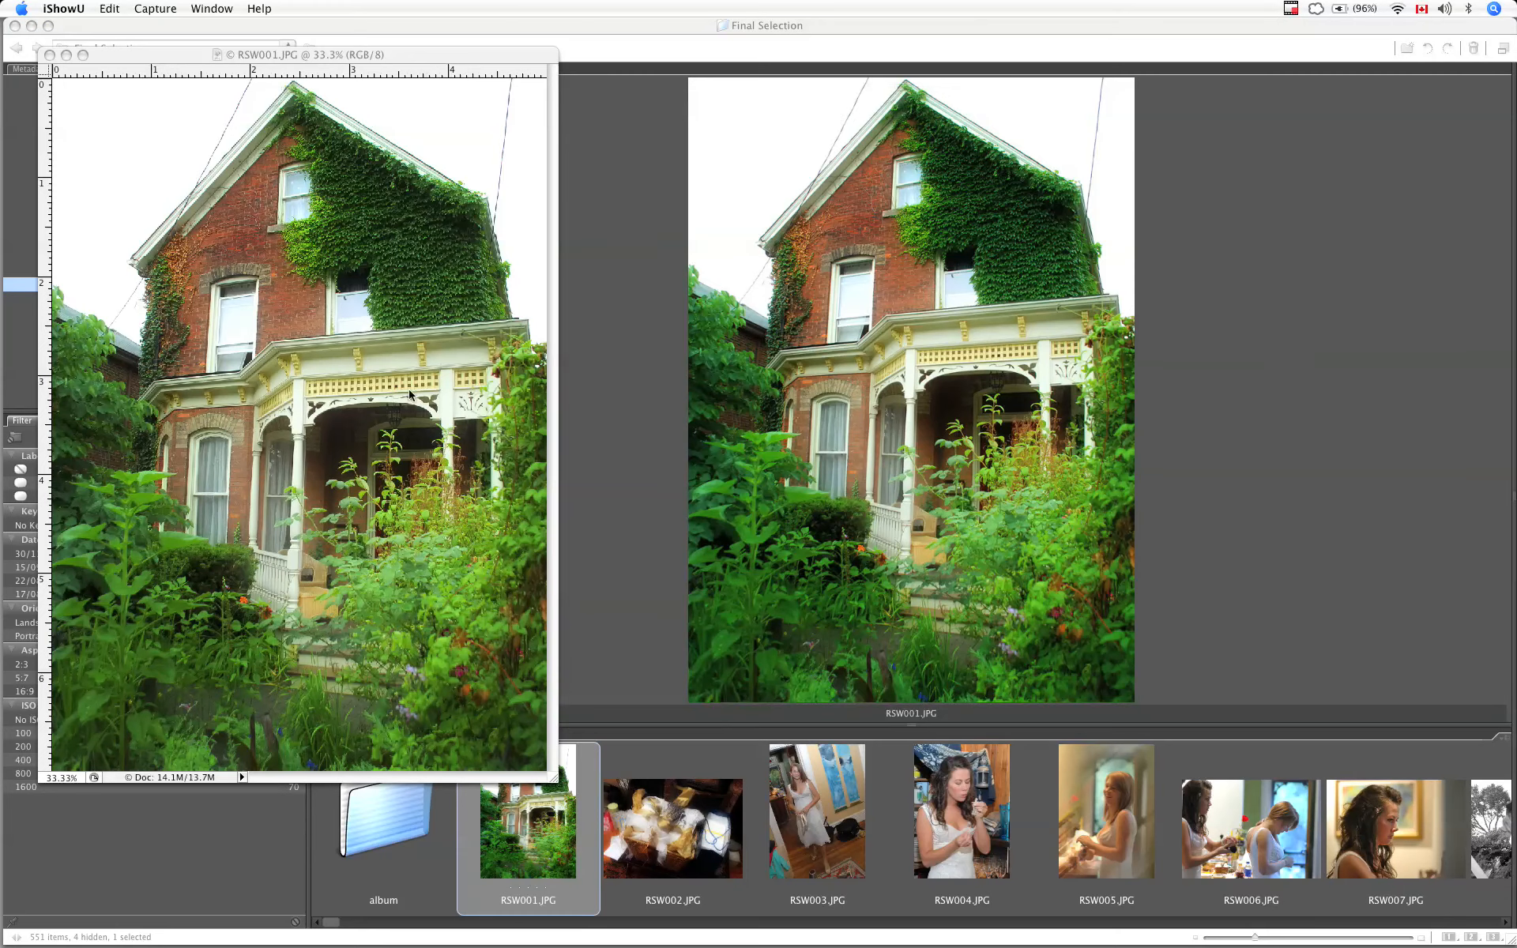
left_click(244, 148)
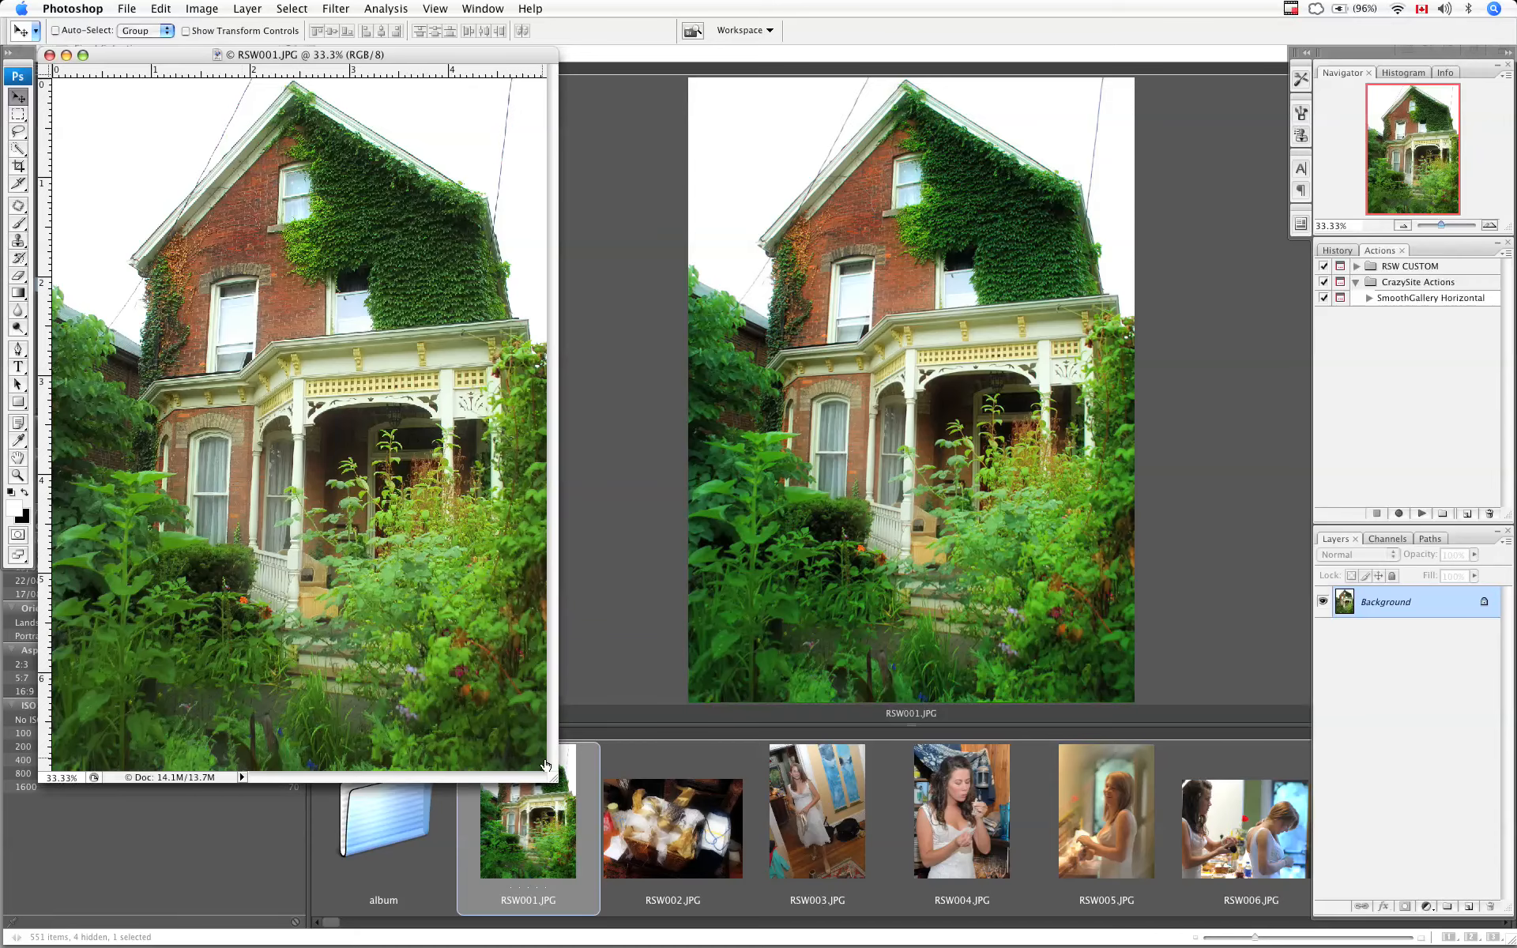
left_click_drag(545, 765, 864, 880)
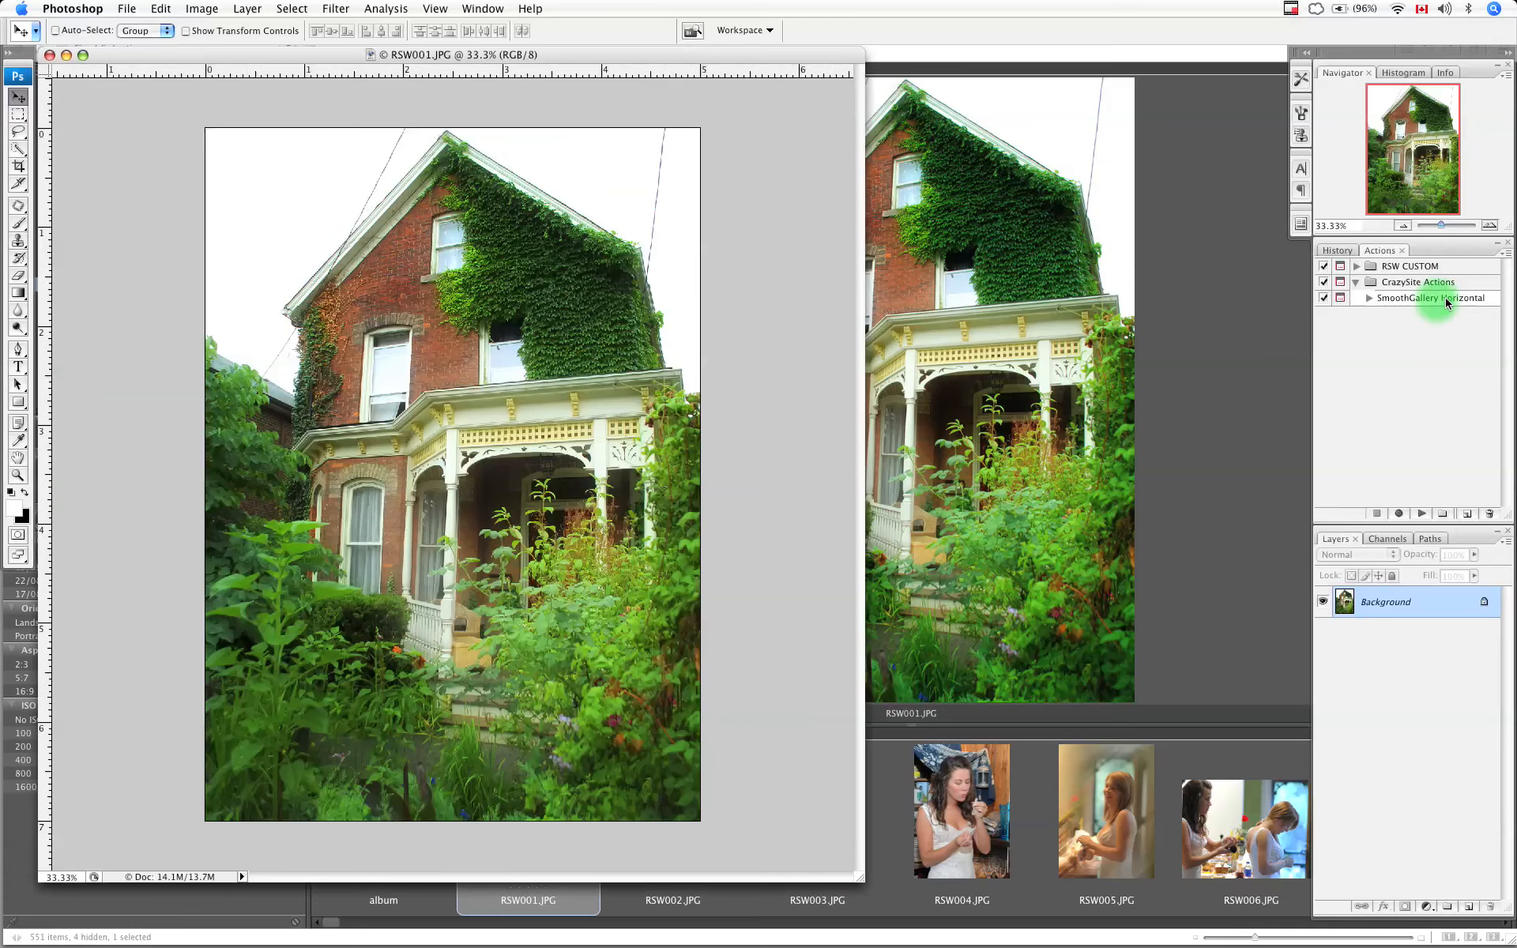
Create a new action named SmoothGallery Vertical in the CrazySite Actions set and start recording it.
left_click(1506, 253)
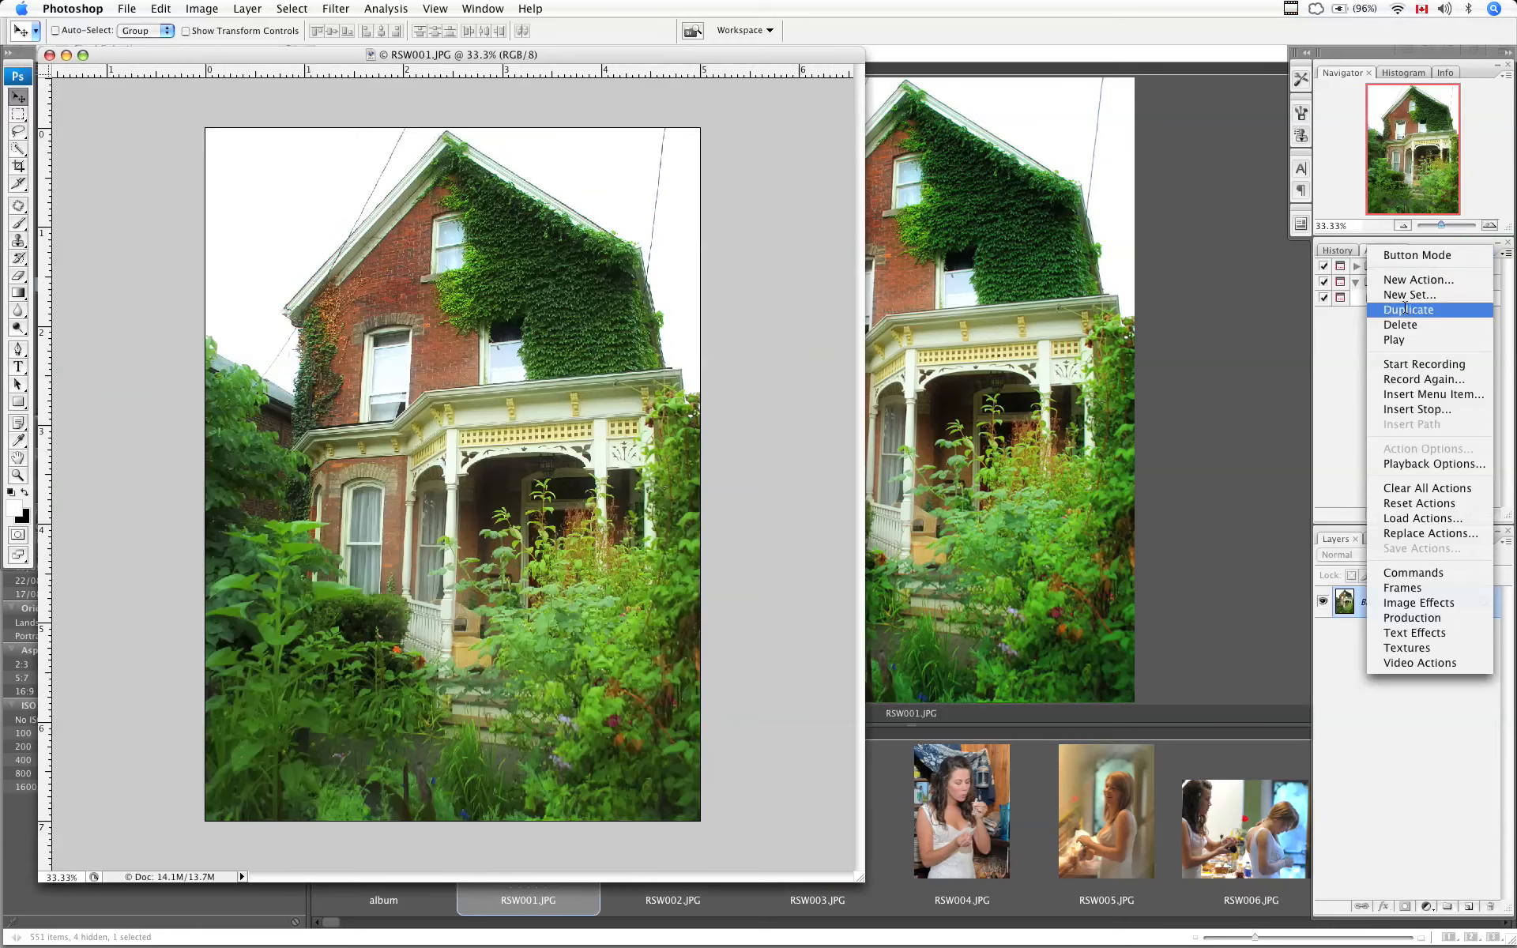
left_click(1406, 281)
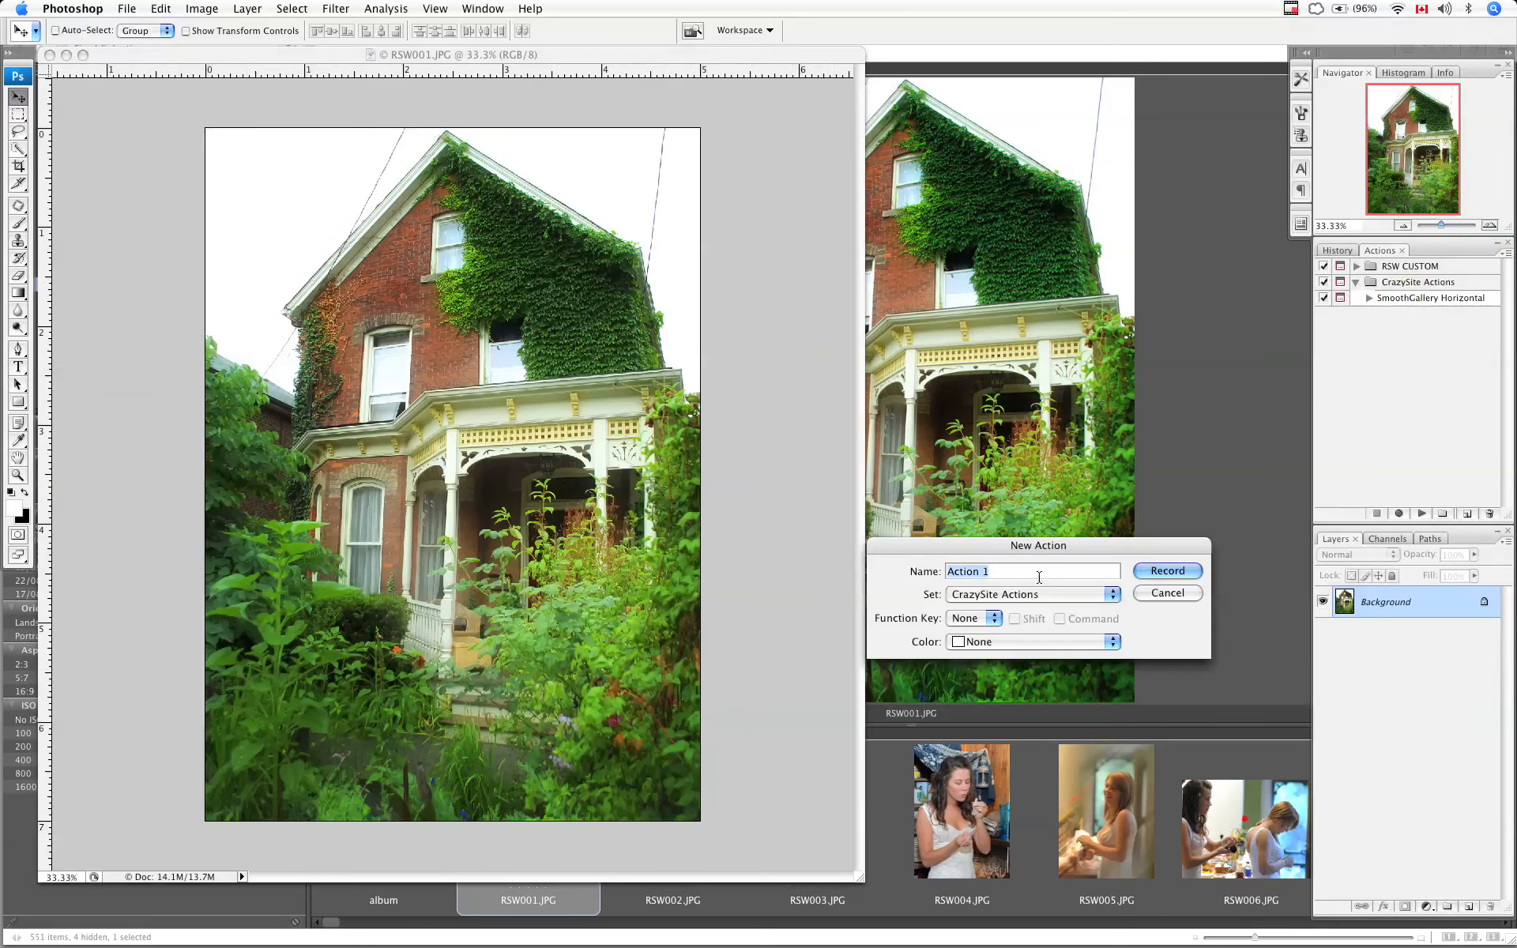
type("SmoothGallery Horizontal")
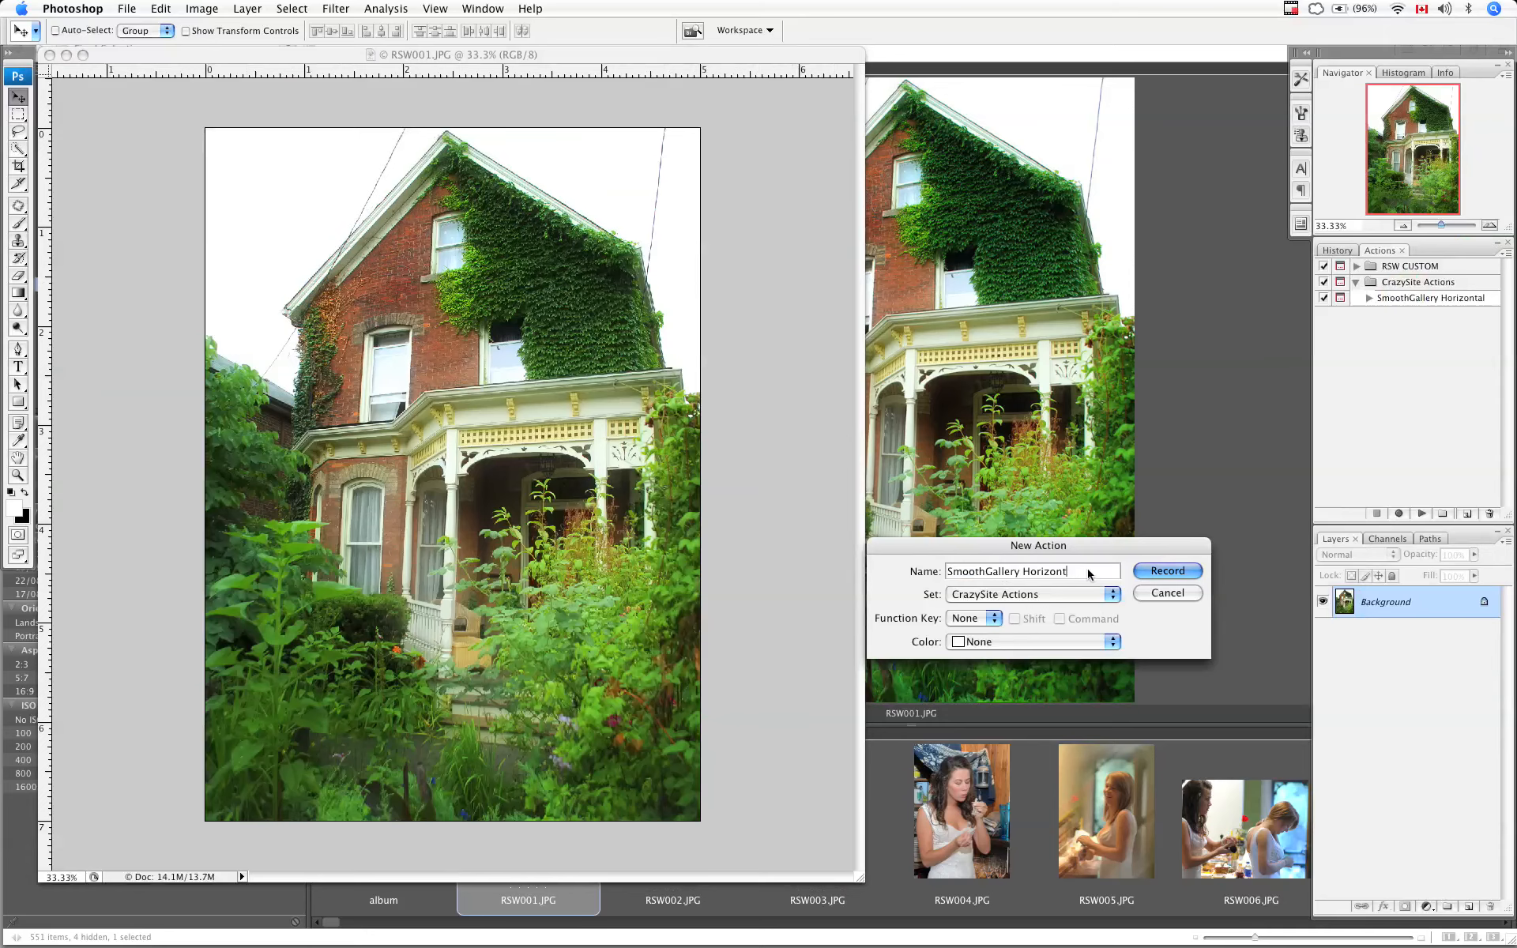
left_click(1087, 567)
key("BackSpace")
key("BackSpace")
key("BackSpace")
key("BackSpace")
key("BackSpace")
key("BackSpace")
key("BackSpace")
key("BackSpace")
key("BackSpace")
key("BackSpace")
key("BackSpace")
type("Vertical")
left_click(1166, 570)
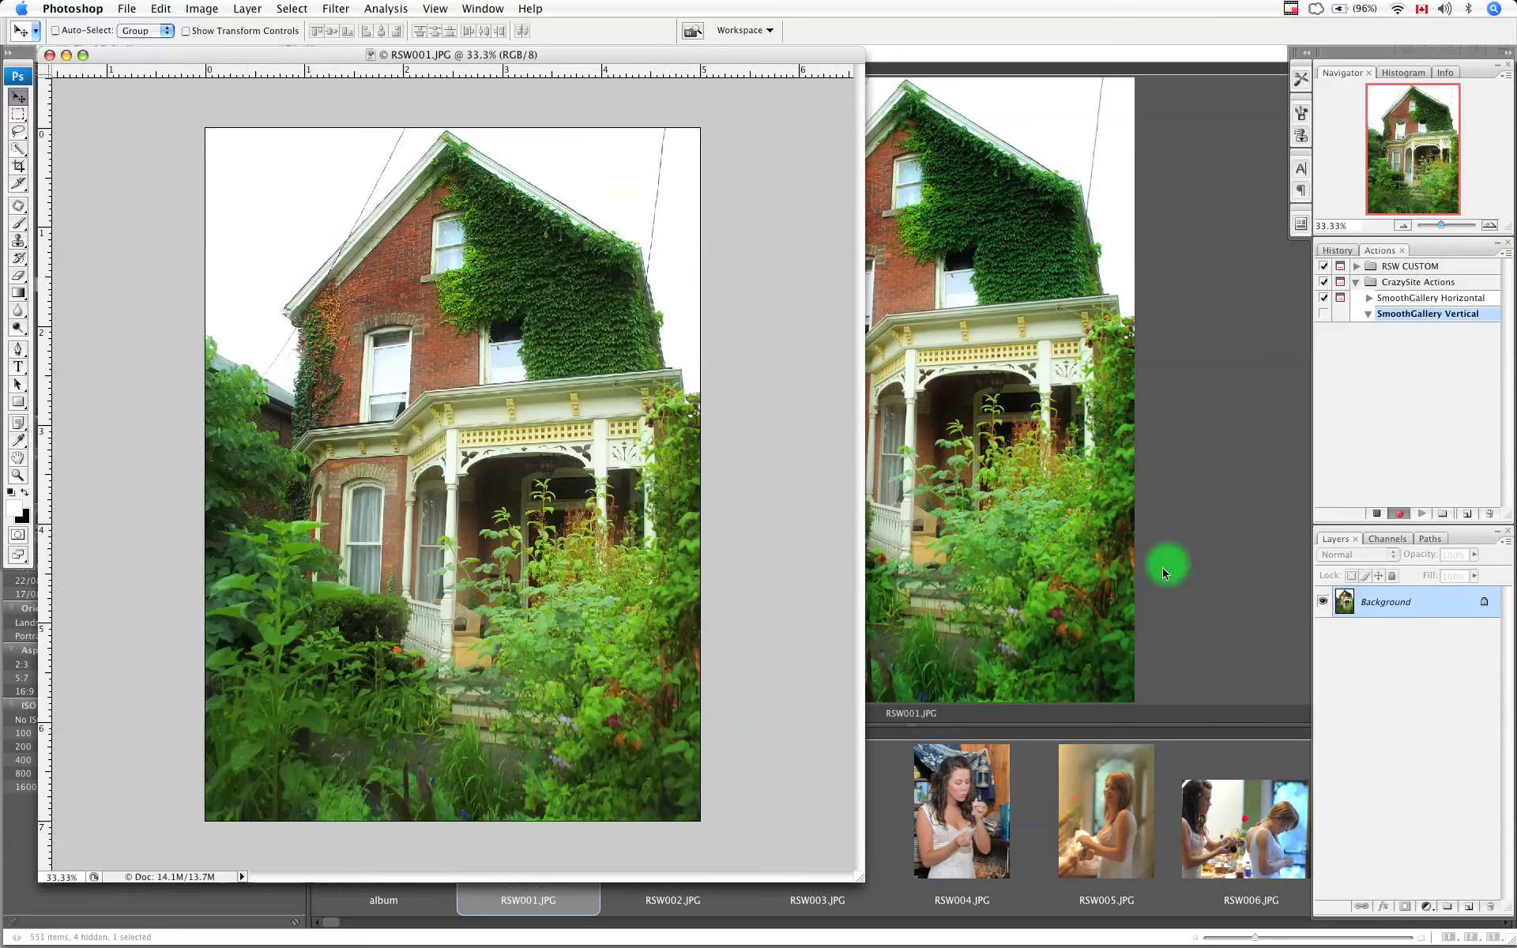
Resize the house photo to a height of 500 pixels with proportions constrained, and view it at actual pixels.
left_click_drag(859, 878, 1051, 916)
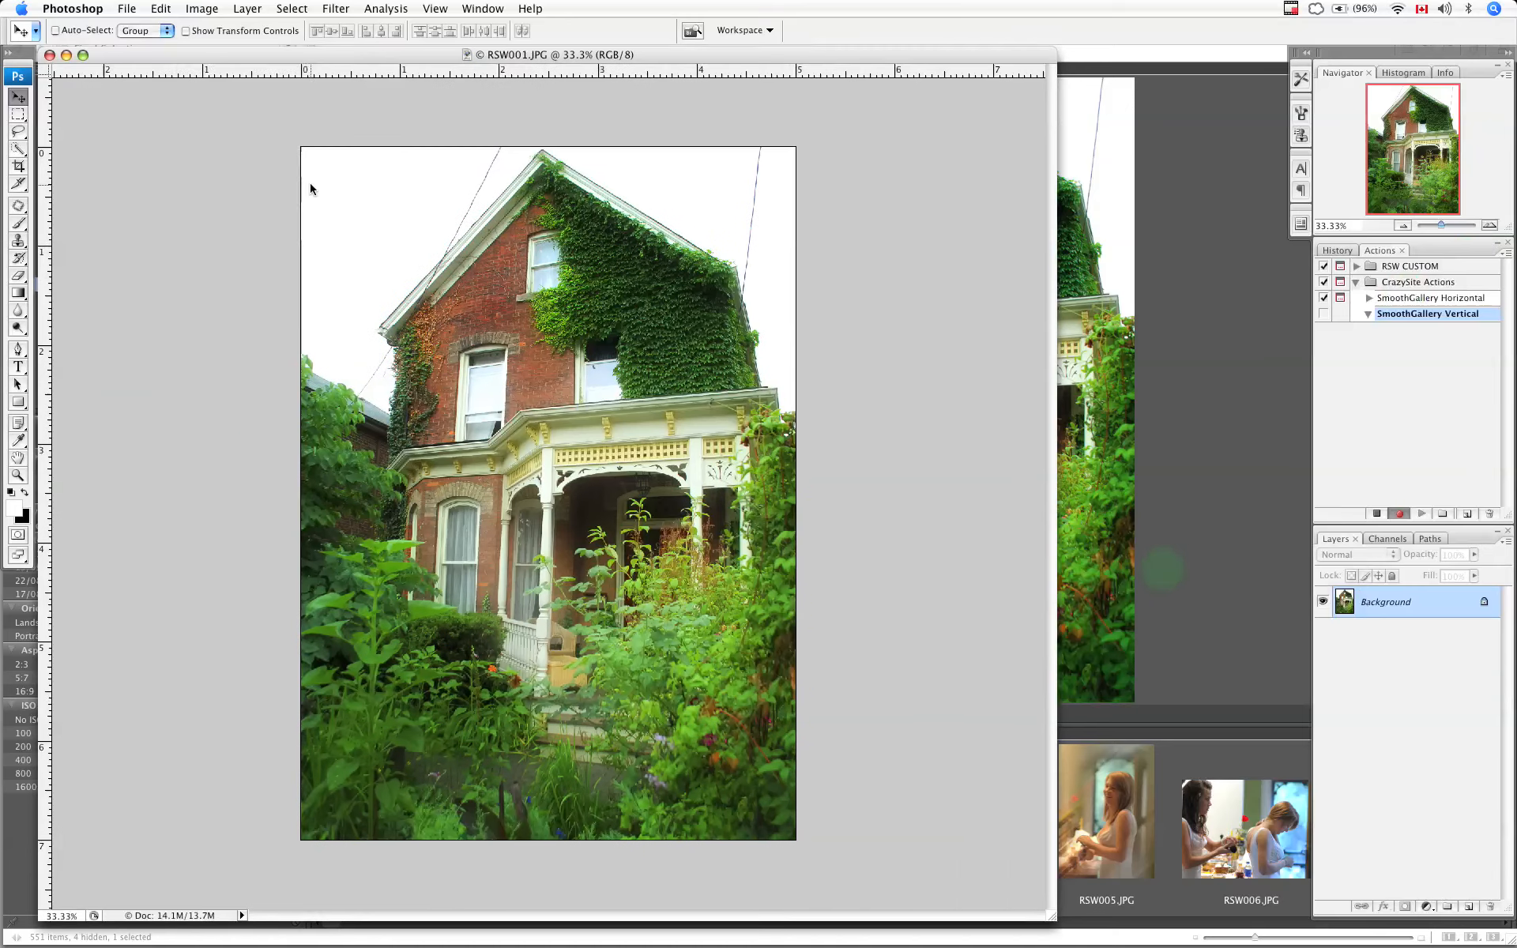
left_click(204, 8)
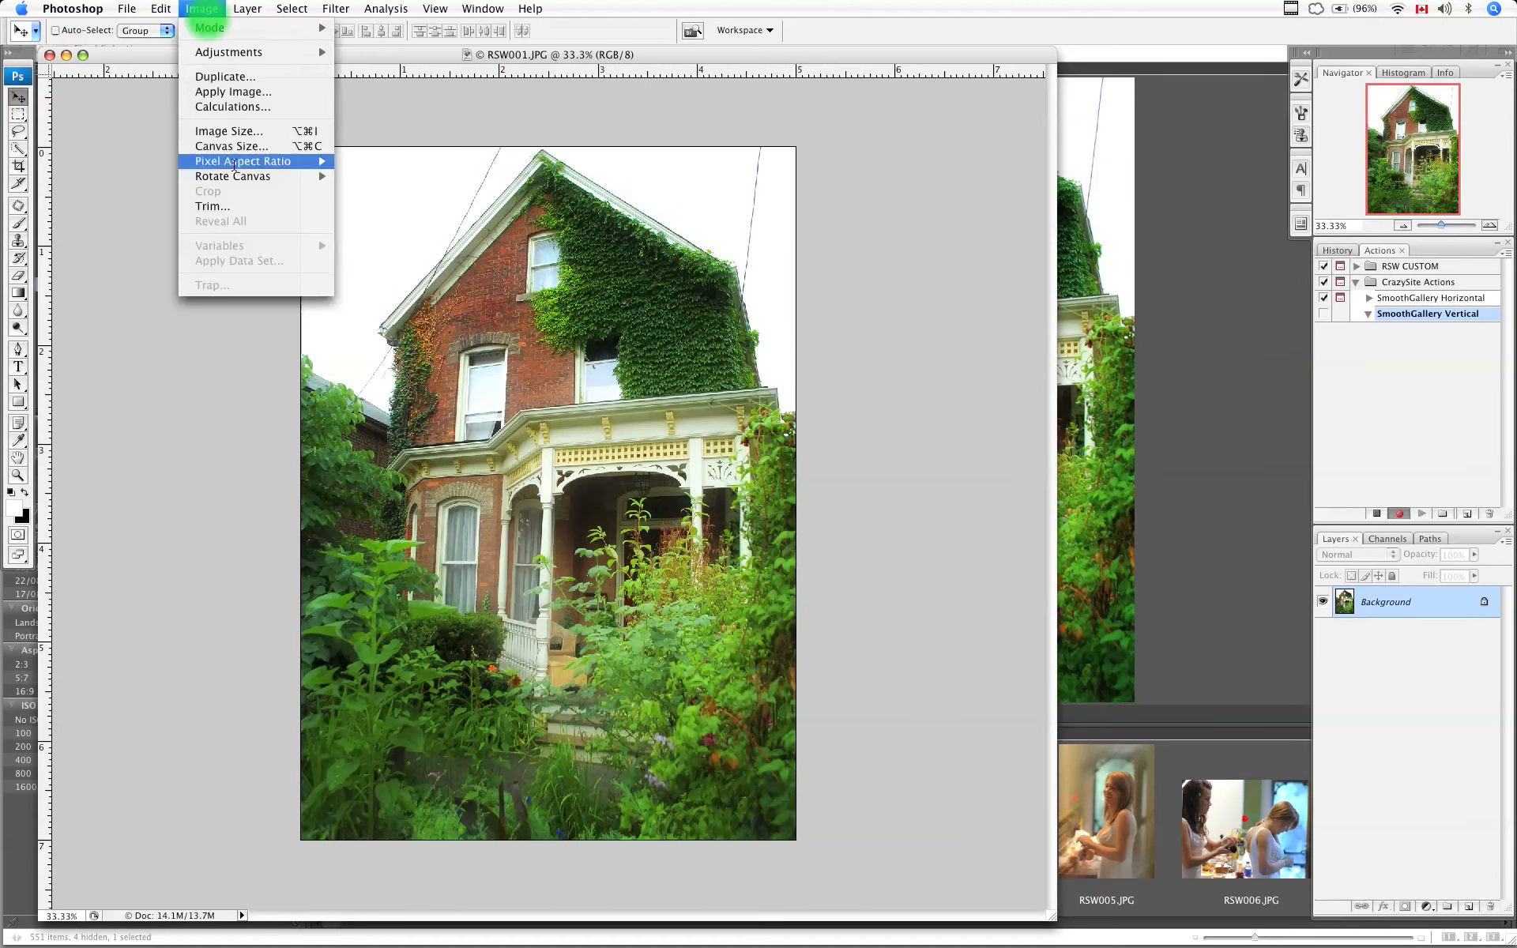
left_click(241, 131)
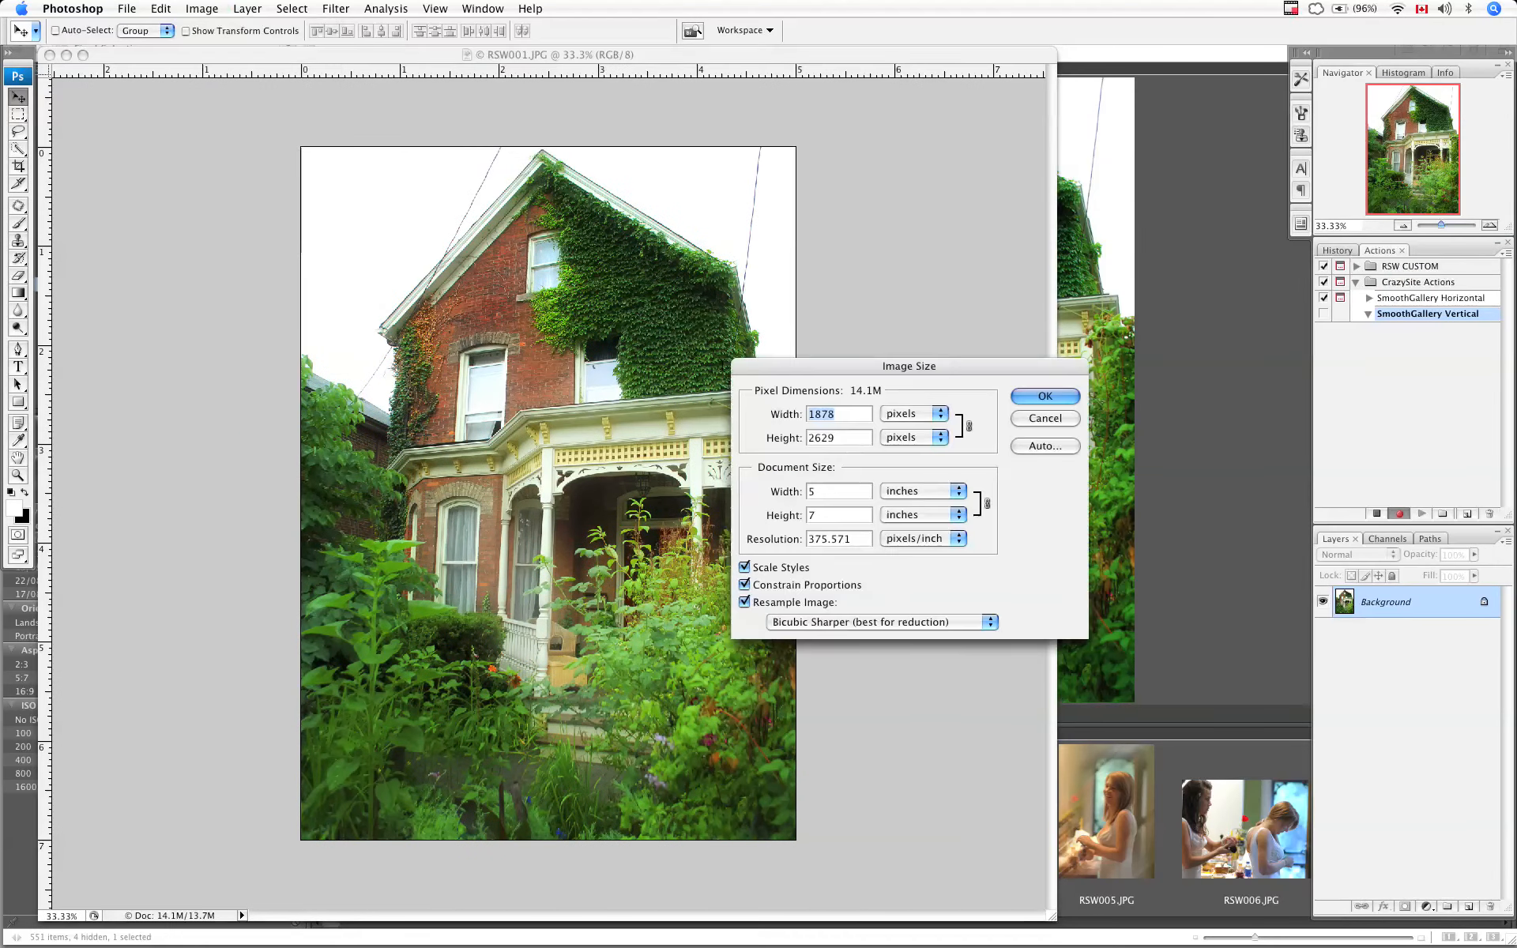
double_click(831, 445)
type("500")
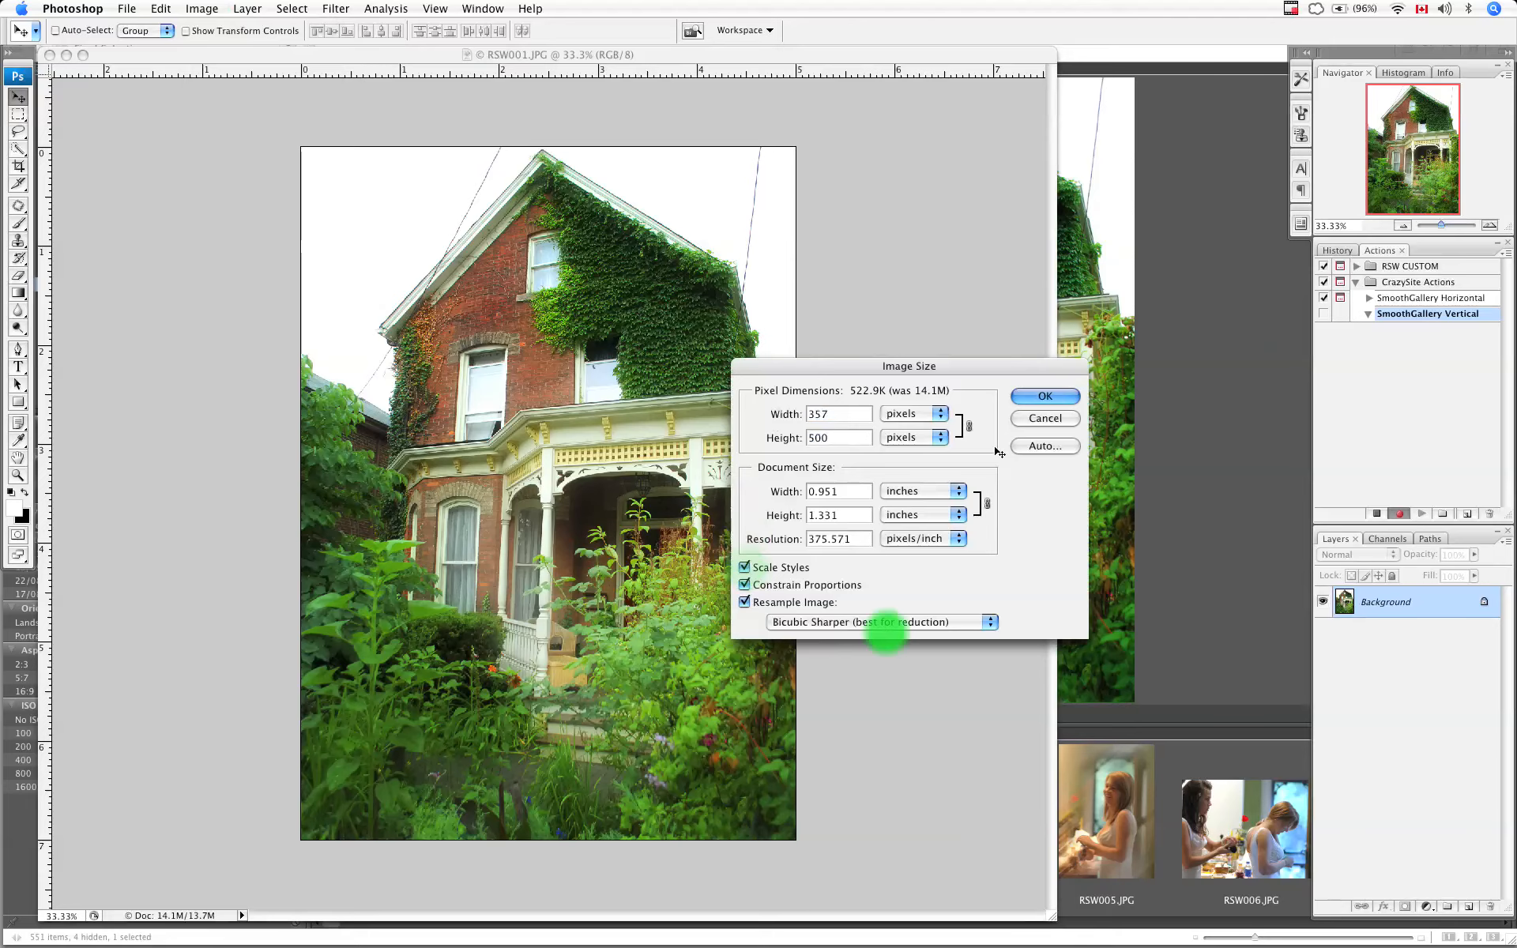
left_click(1034, 398)
left_click(435, 8)
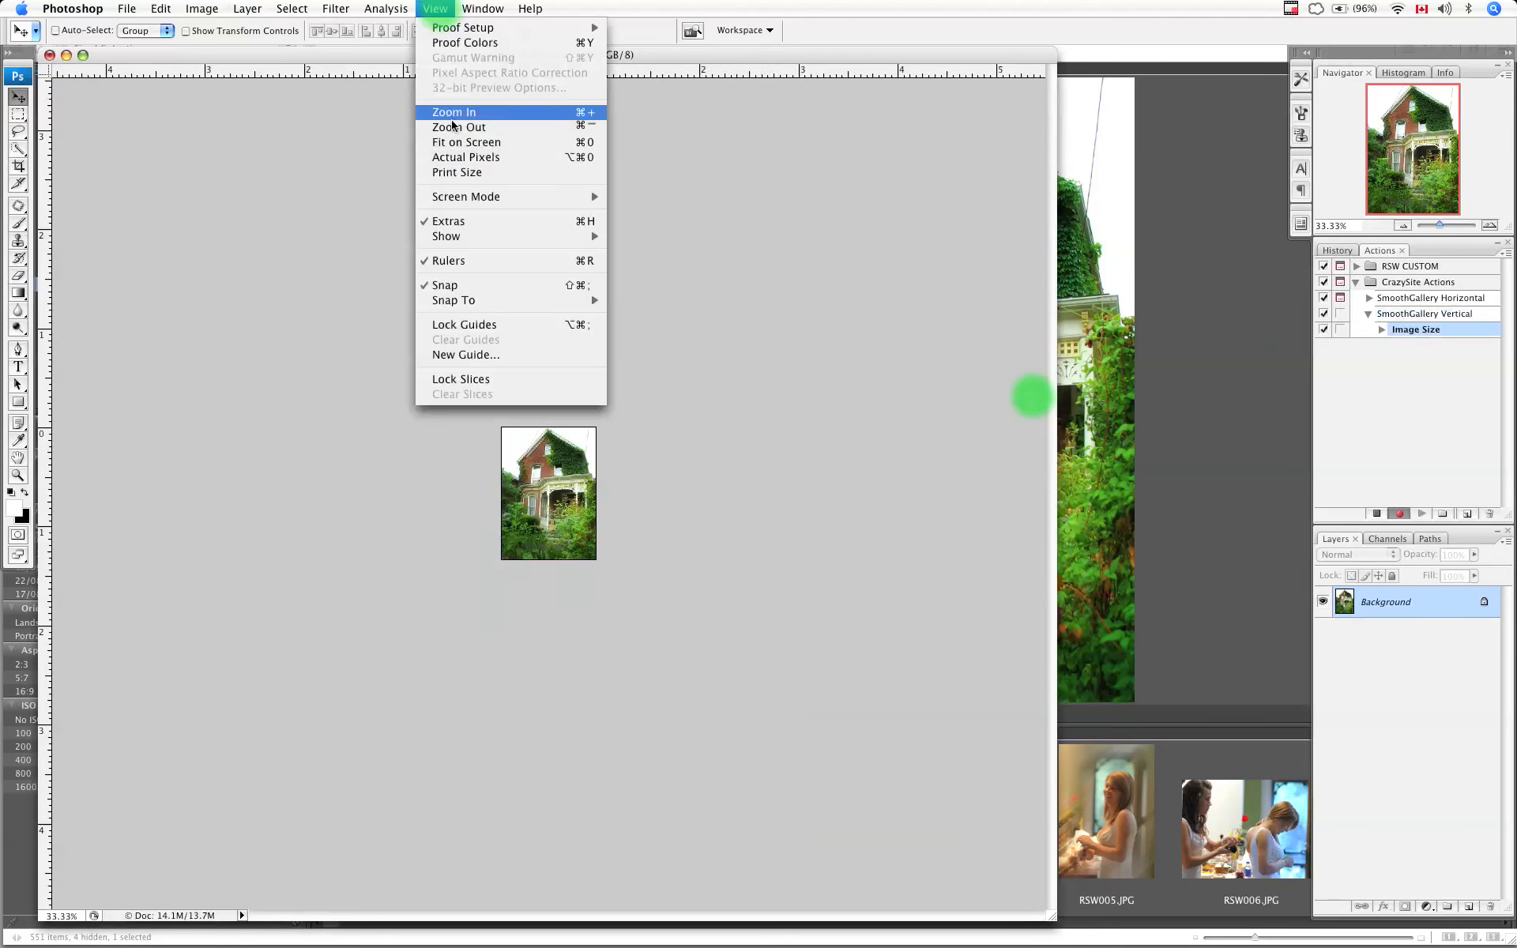
left_click(457, 157)
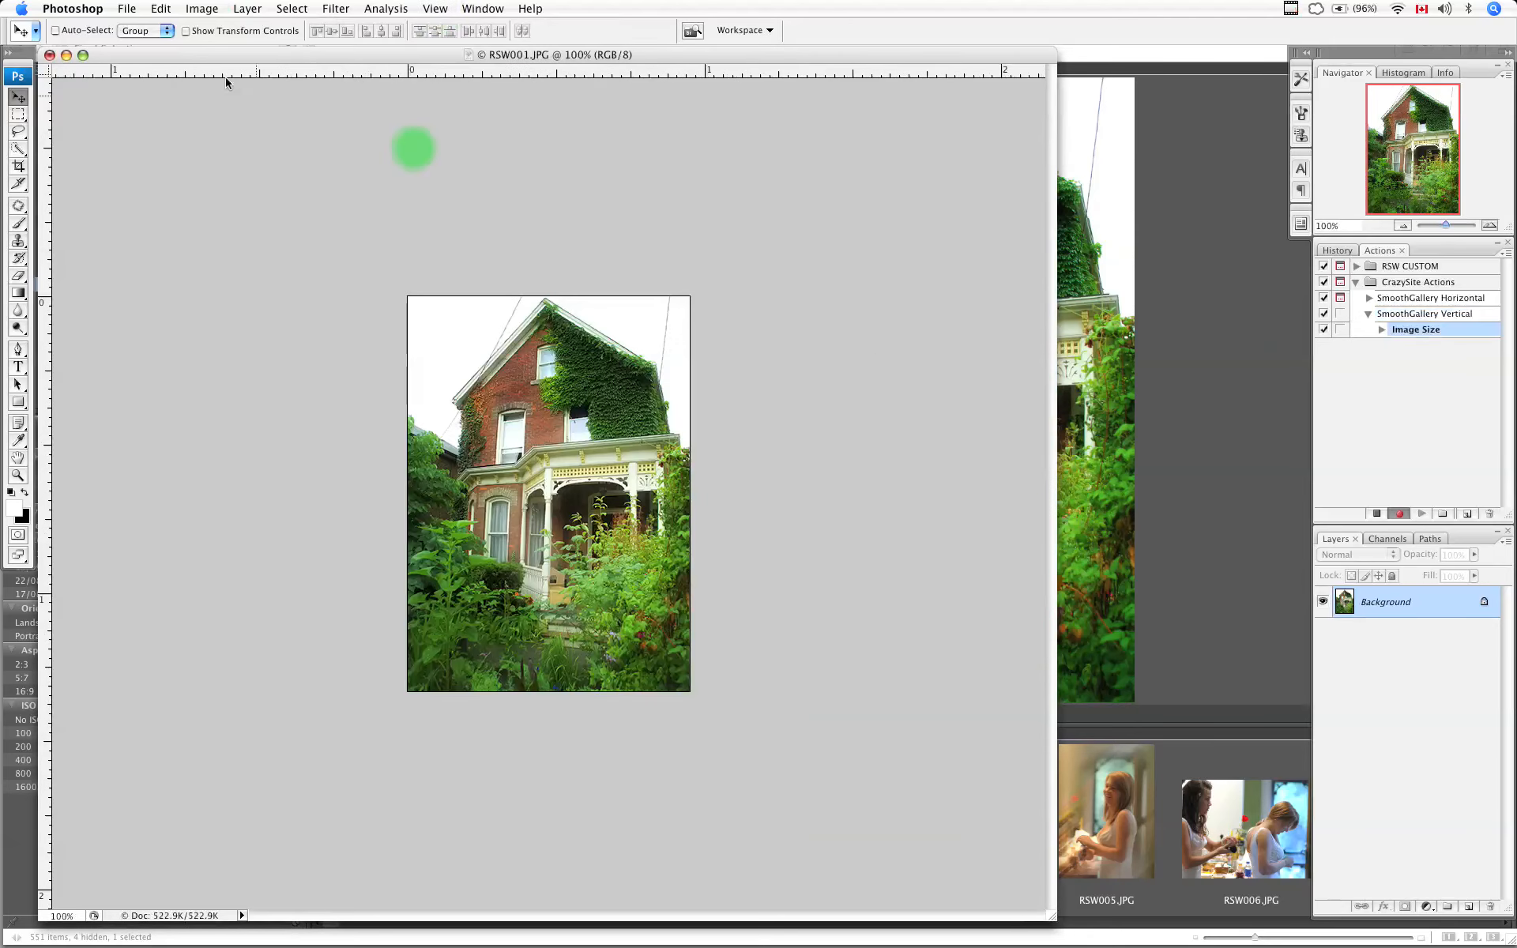
Extend the canvas by 2 pixels in width and 2 pixels in height, relative to the centre, in black.
left_click(201, 8)
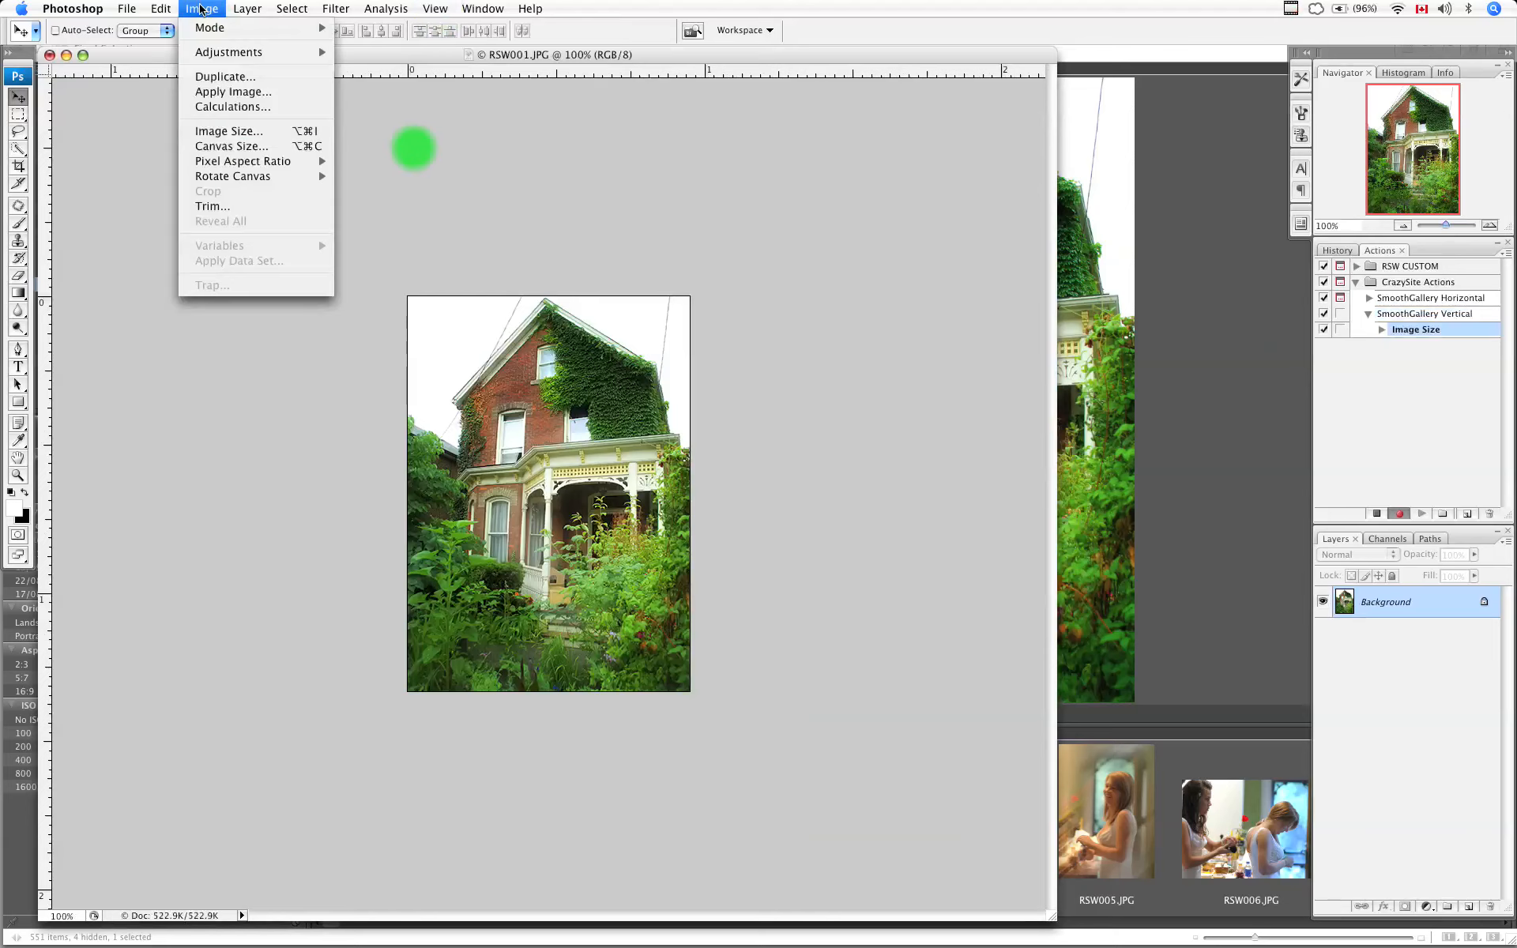
left_click(241, 145)
left_click(751, 350)
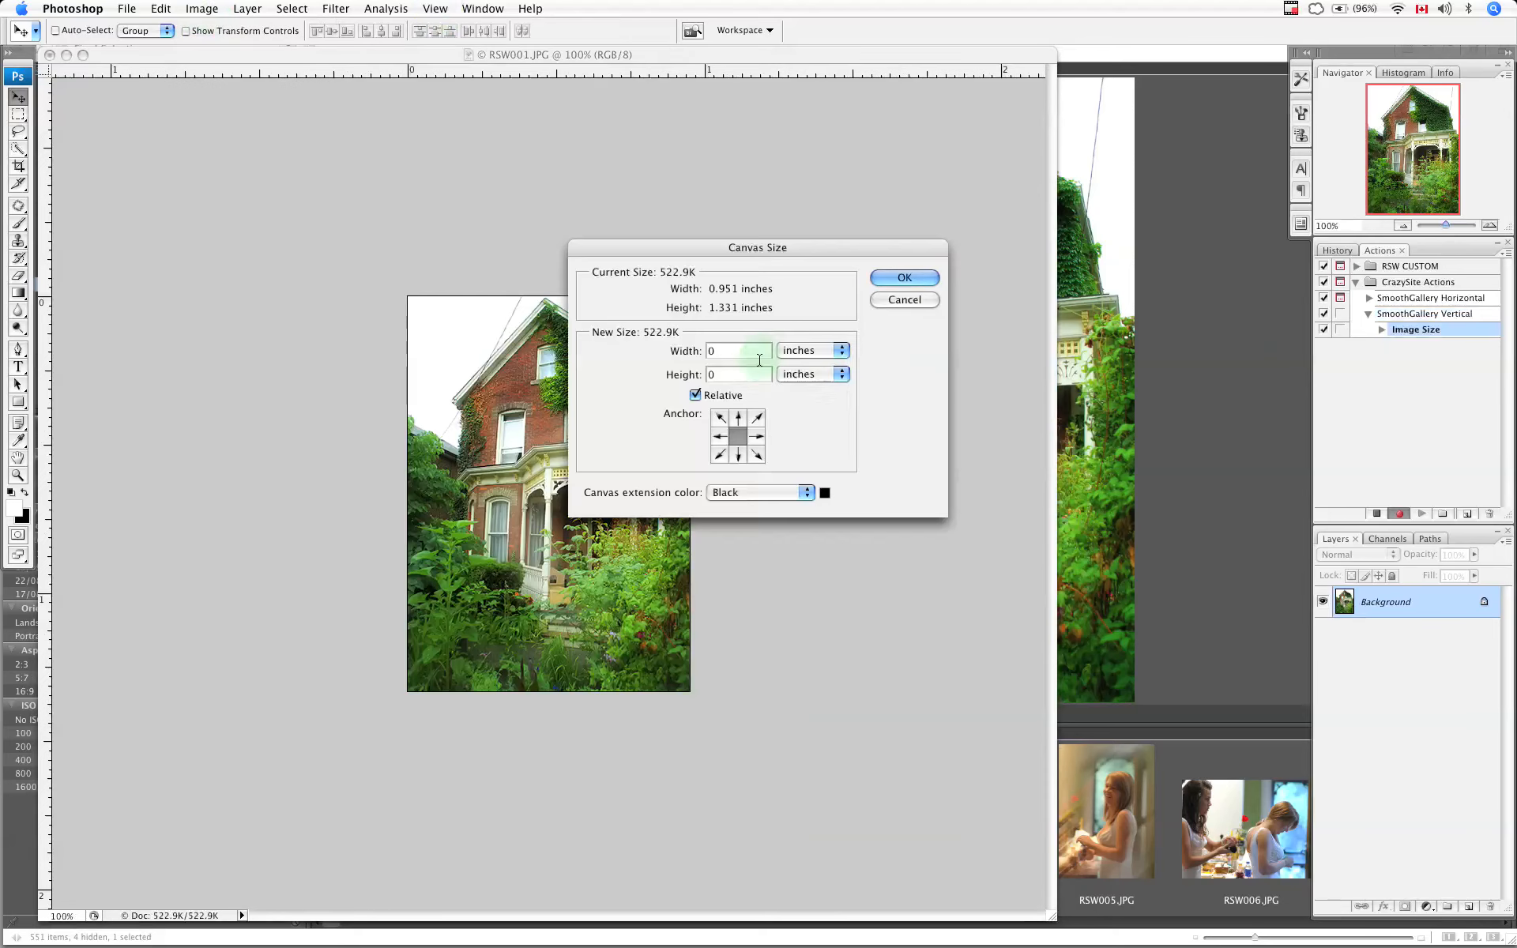
left_click(822, 355)
left_click(826, 335)
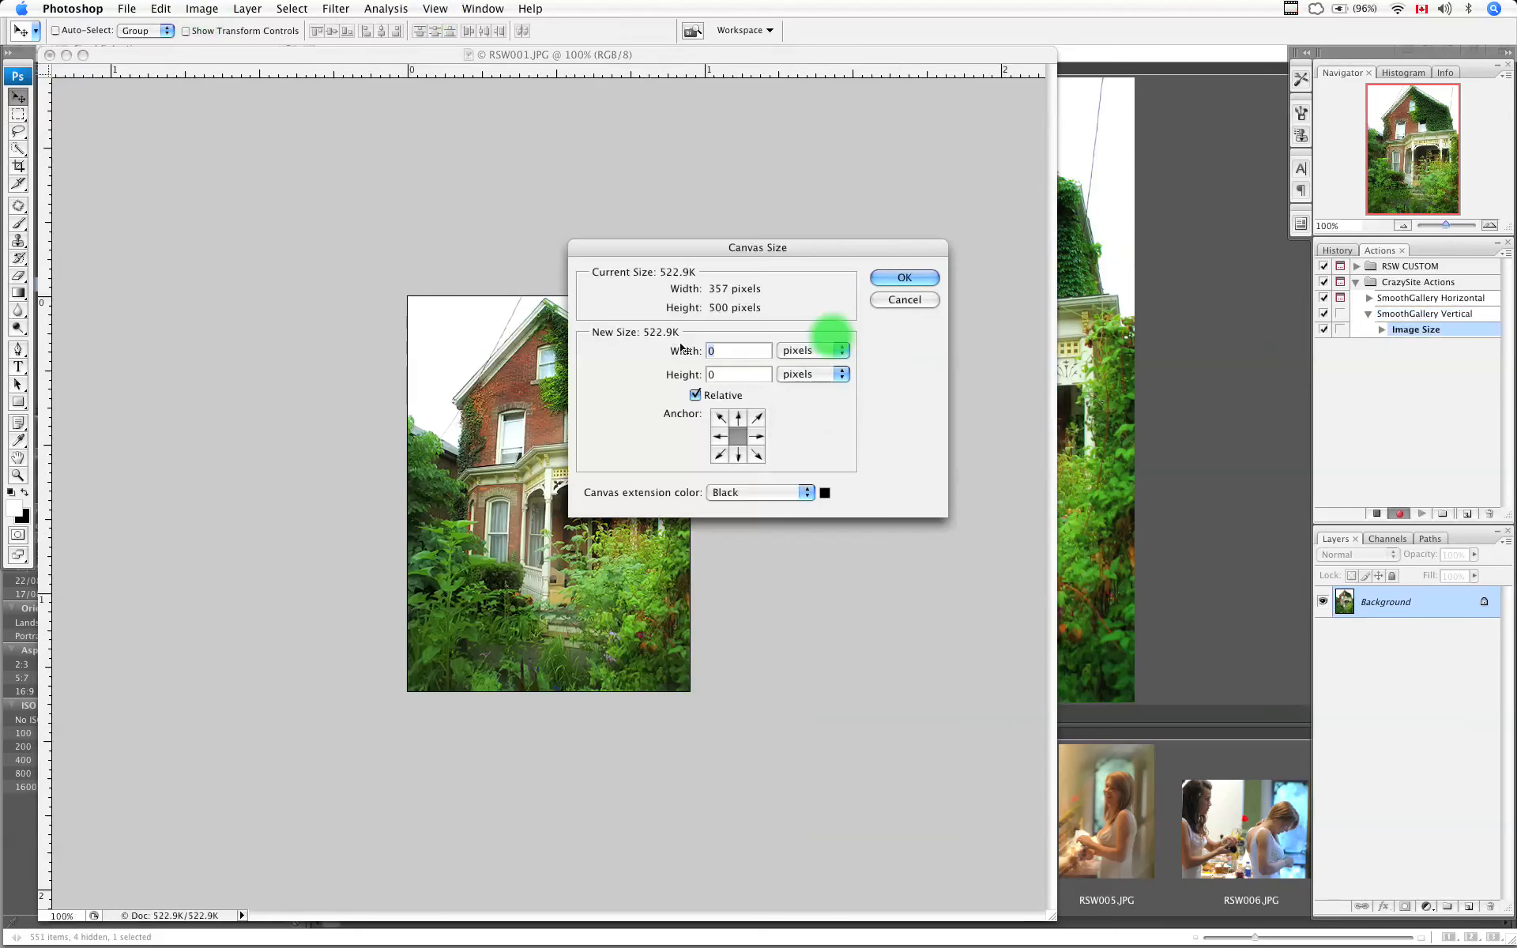
type("2")
key("Tab")
type("2")
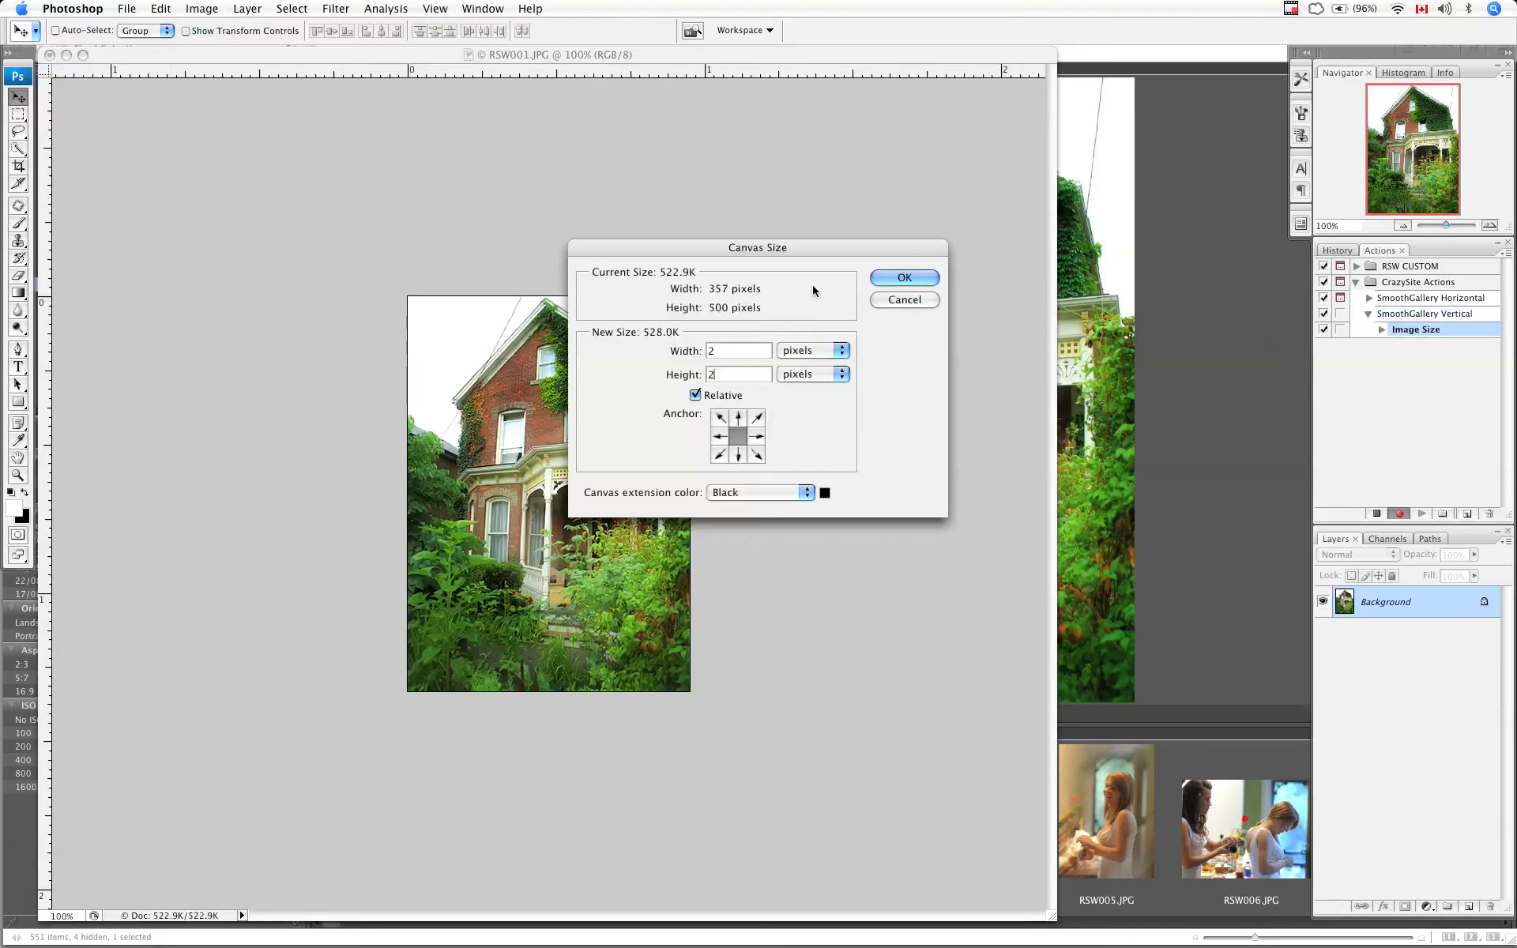
left_click(898, 278)
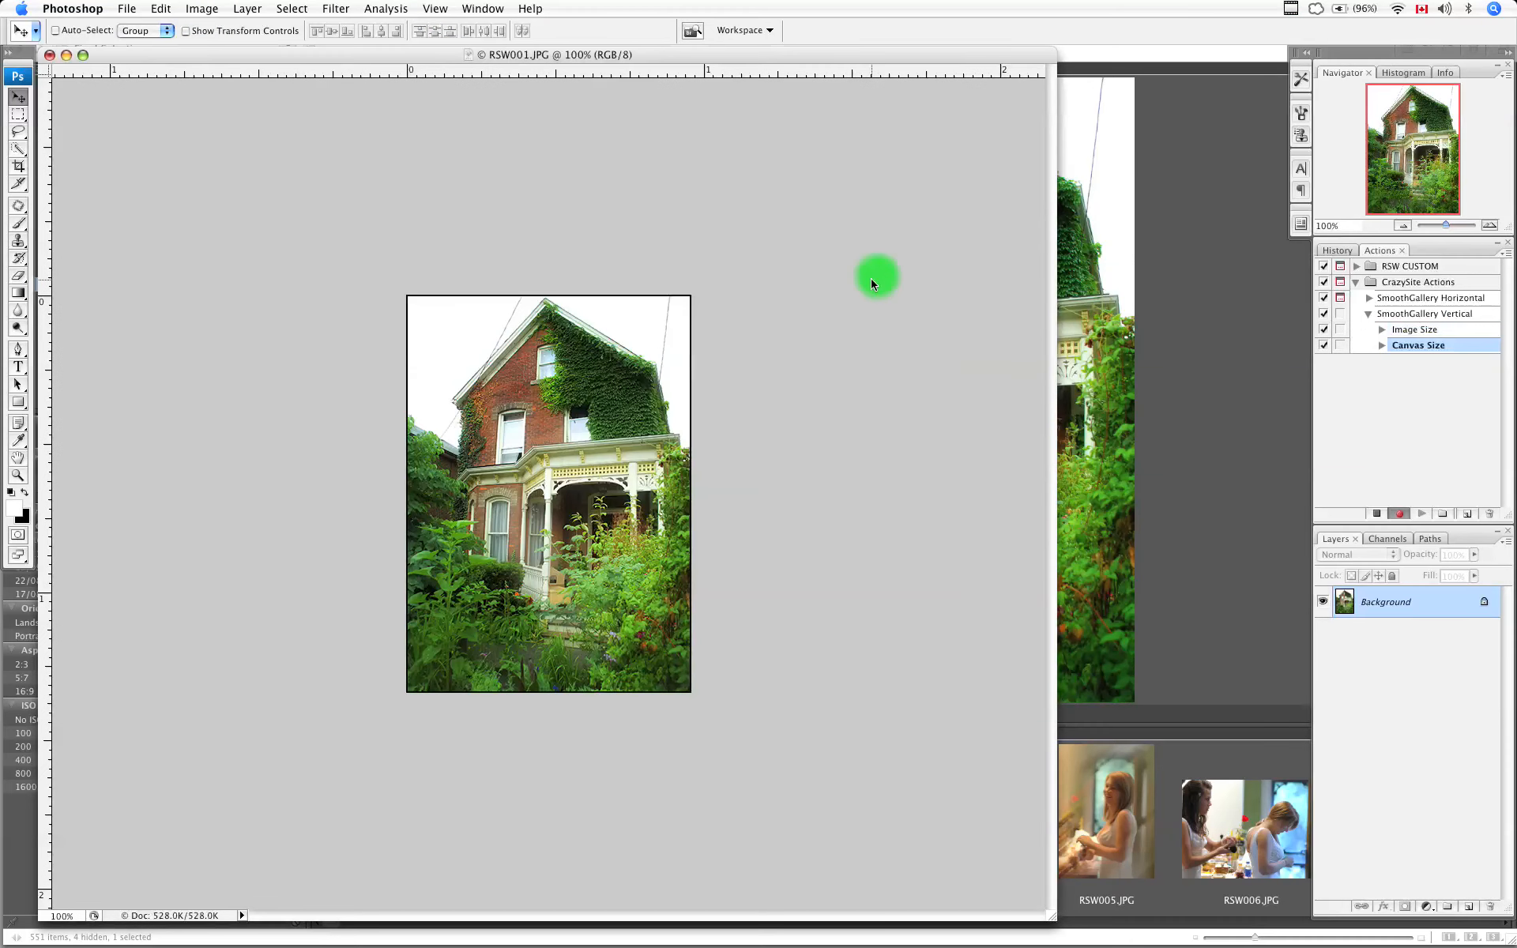
Export the bordered photo for the web as RSW001.jpg, a High quality JPEG, into the Previews folder on the Desktop.
left_click(126, 9)
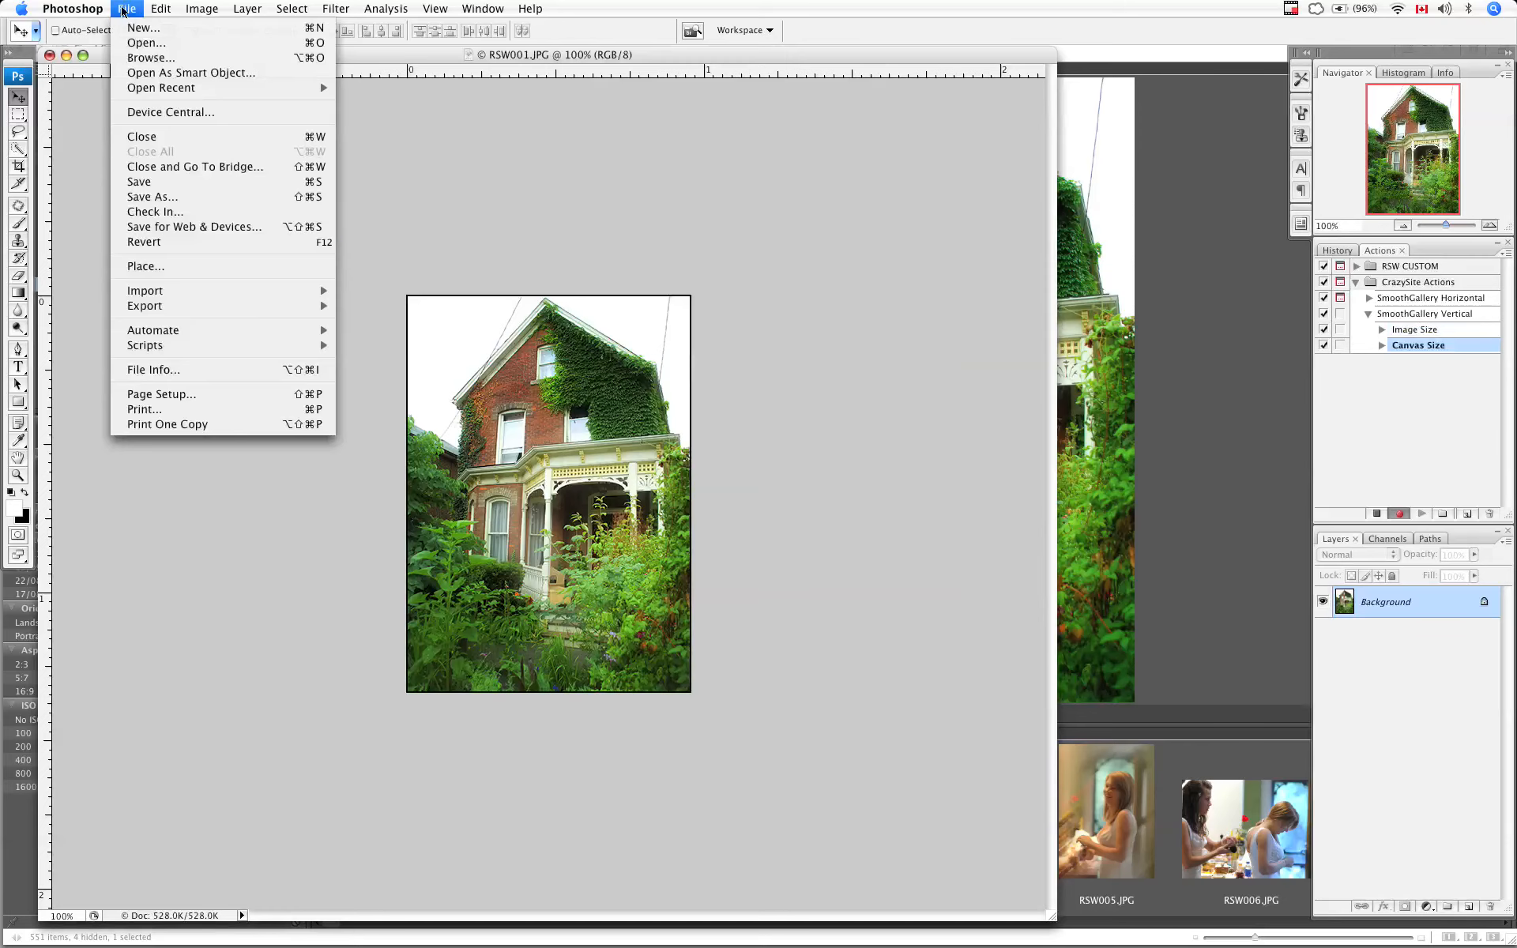
left_click(154, 228)
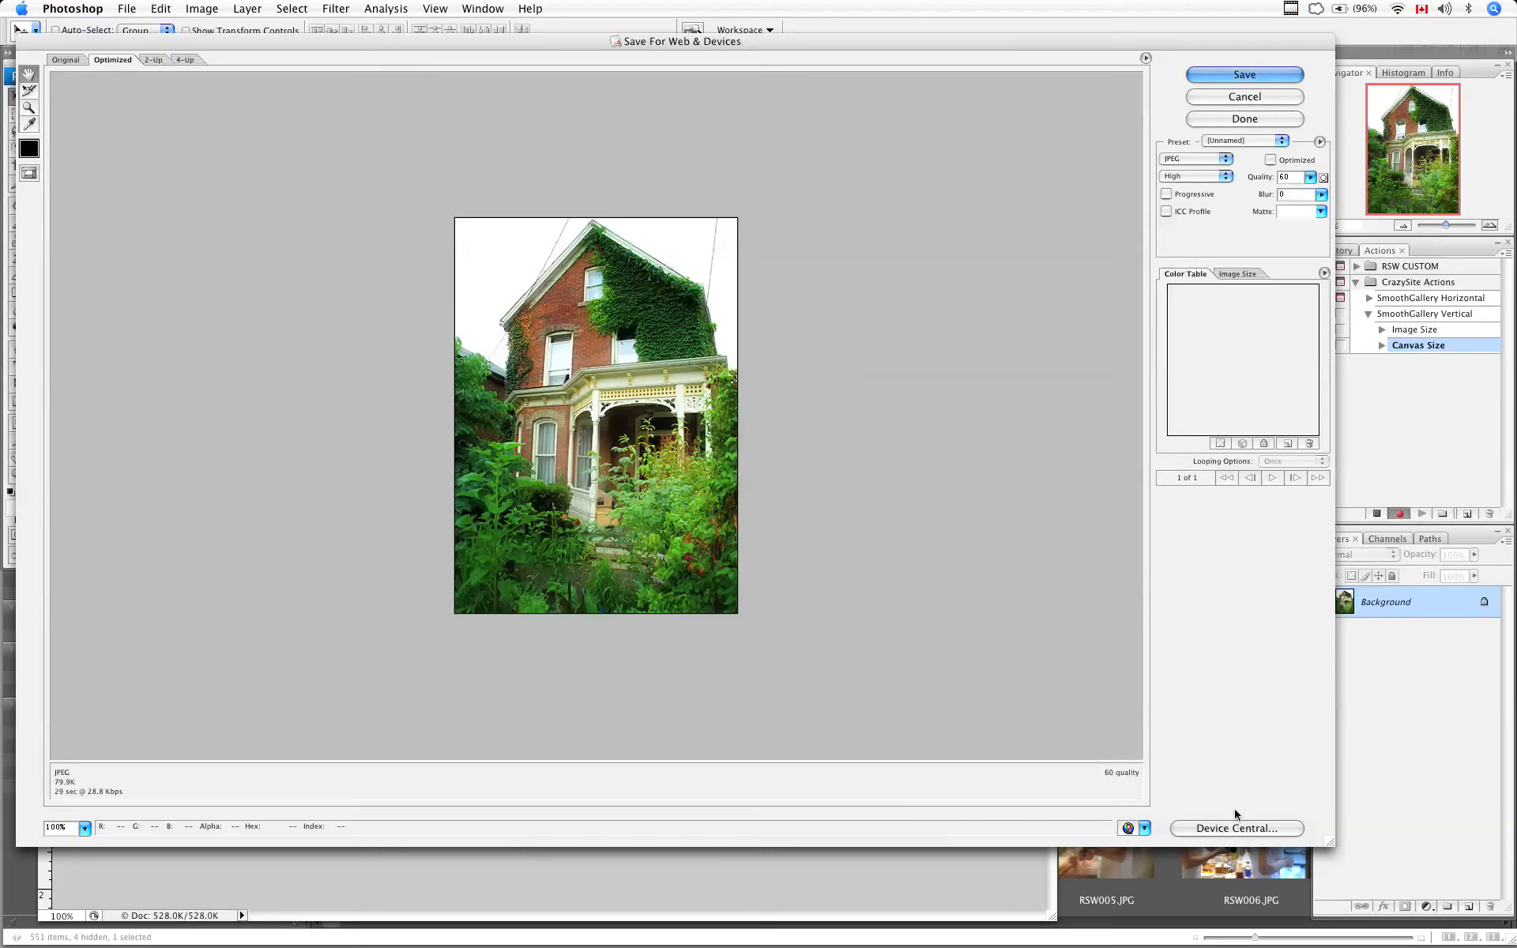
left_click(1266, 76)
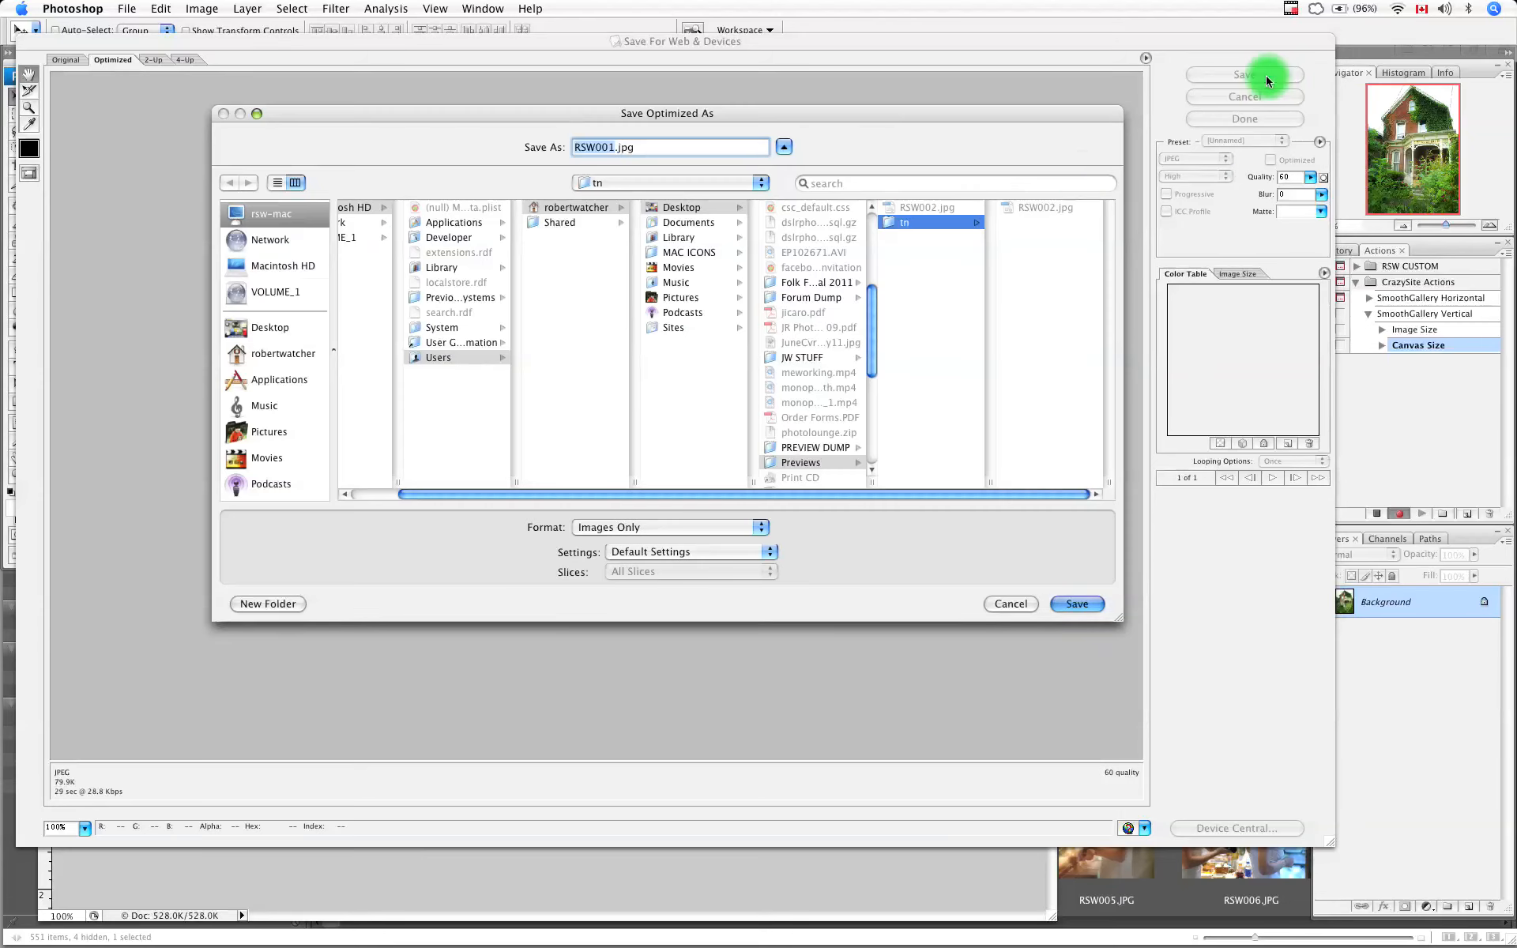
left_click(269, 327)
left_click(503, 294)
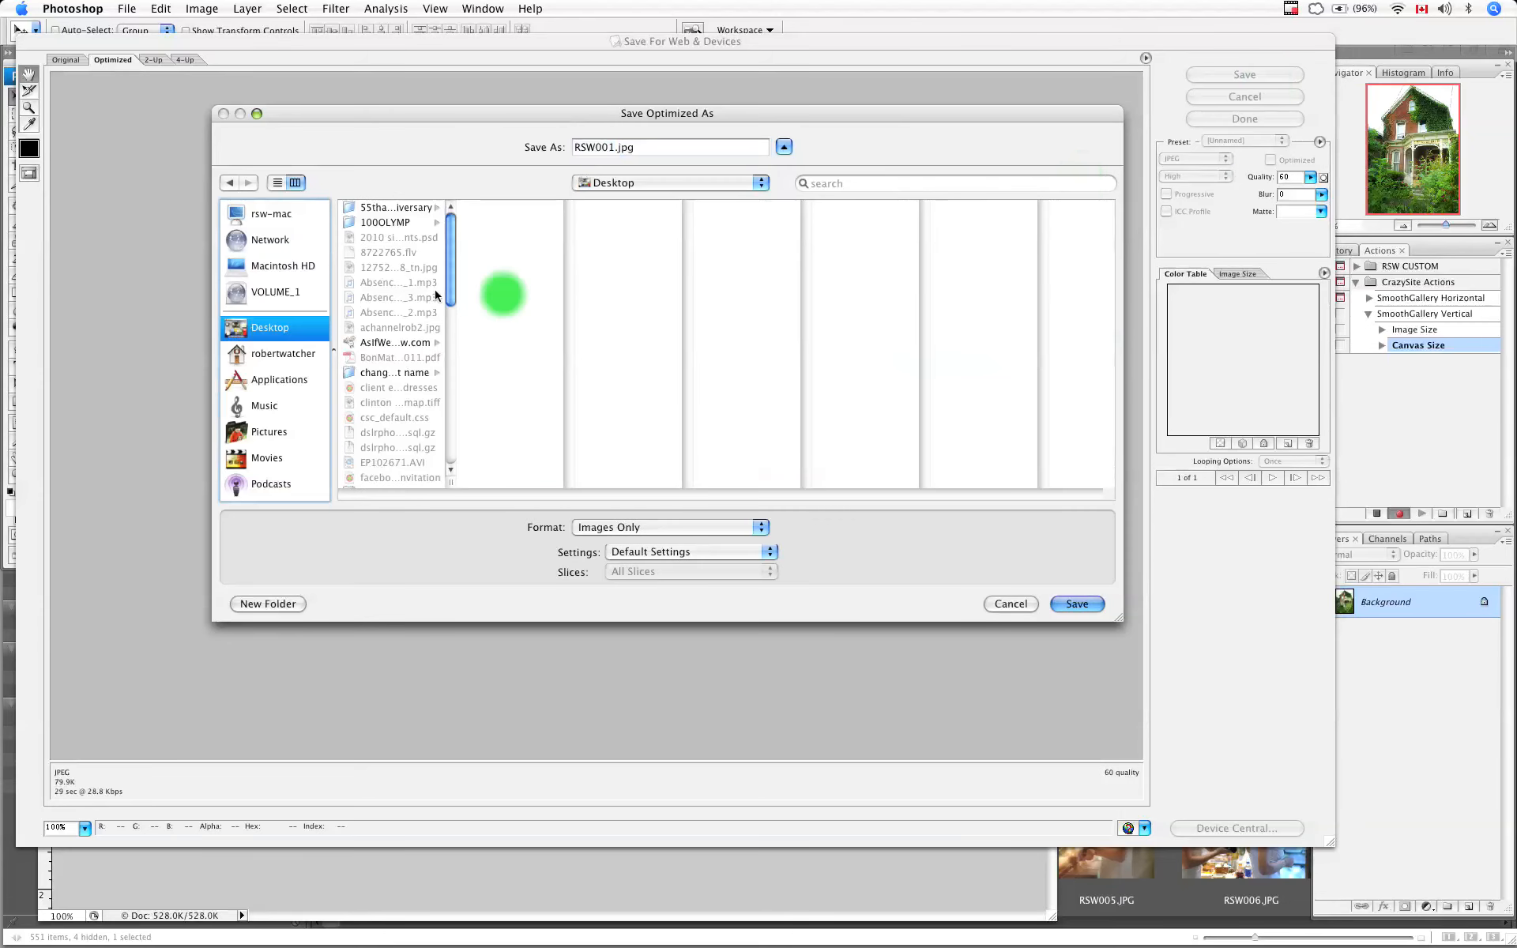
left_click_drag(450, 294, 450, 395)
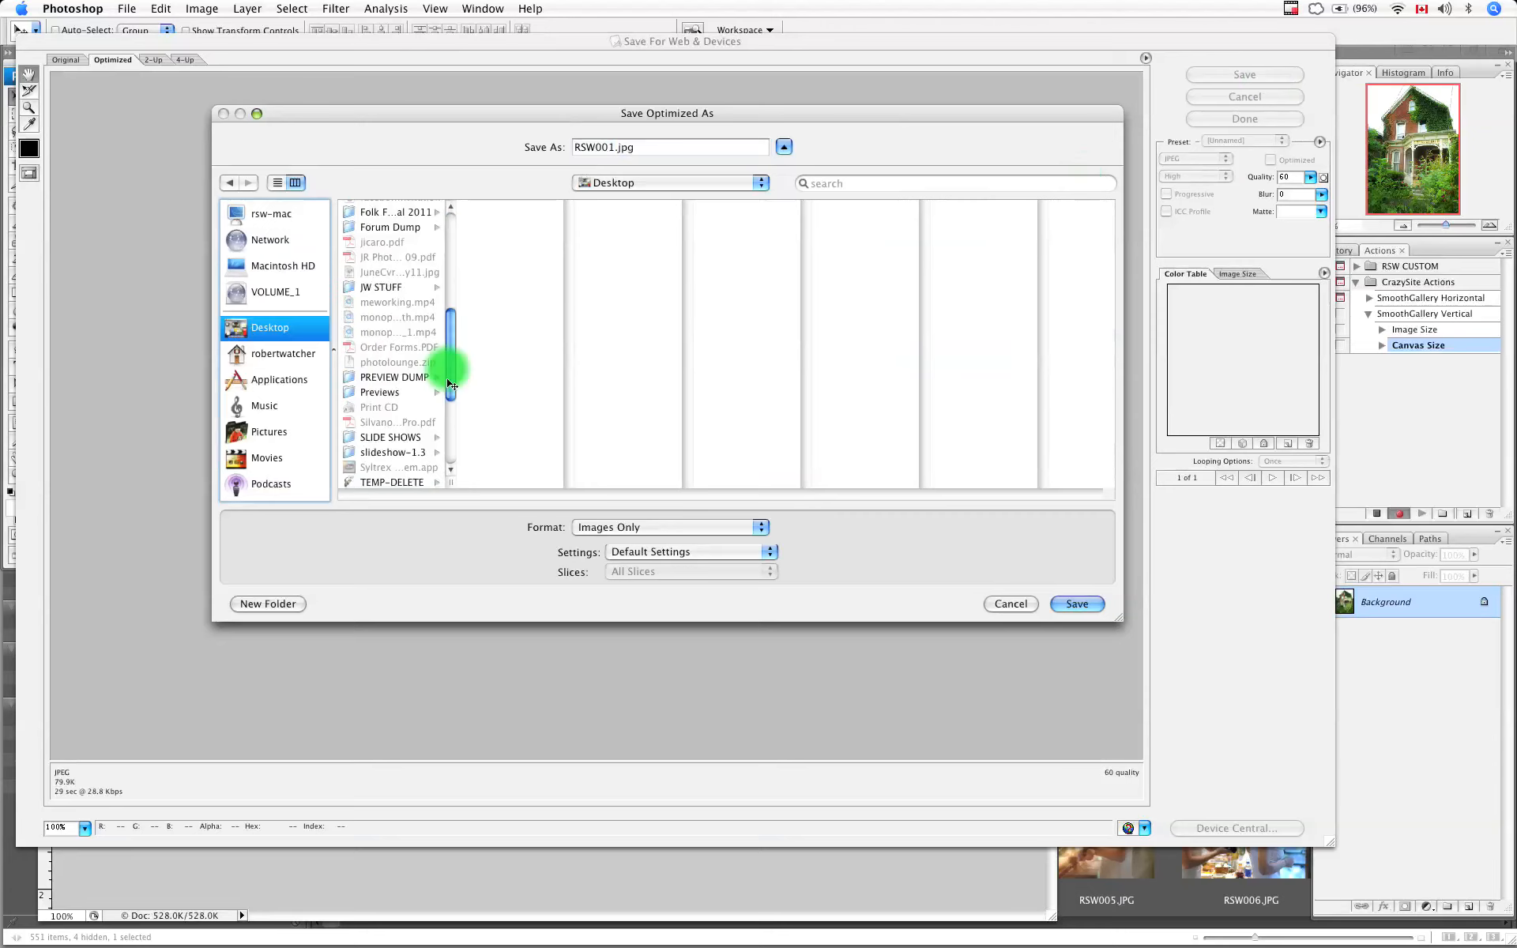
left_click(387, 390)
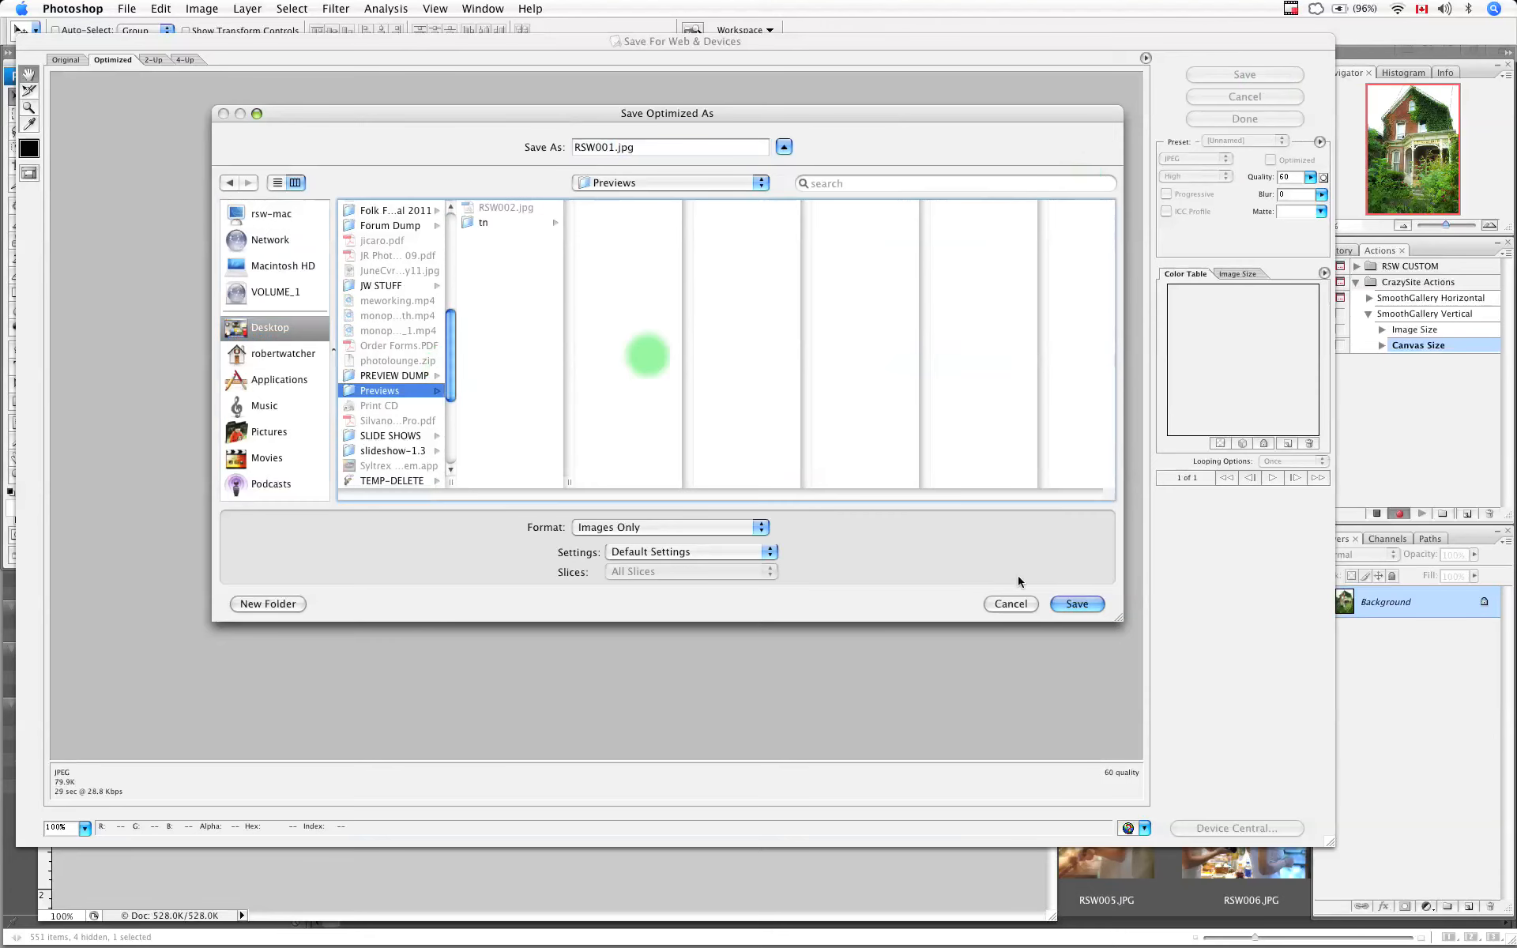
left_click(1076, 604)
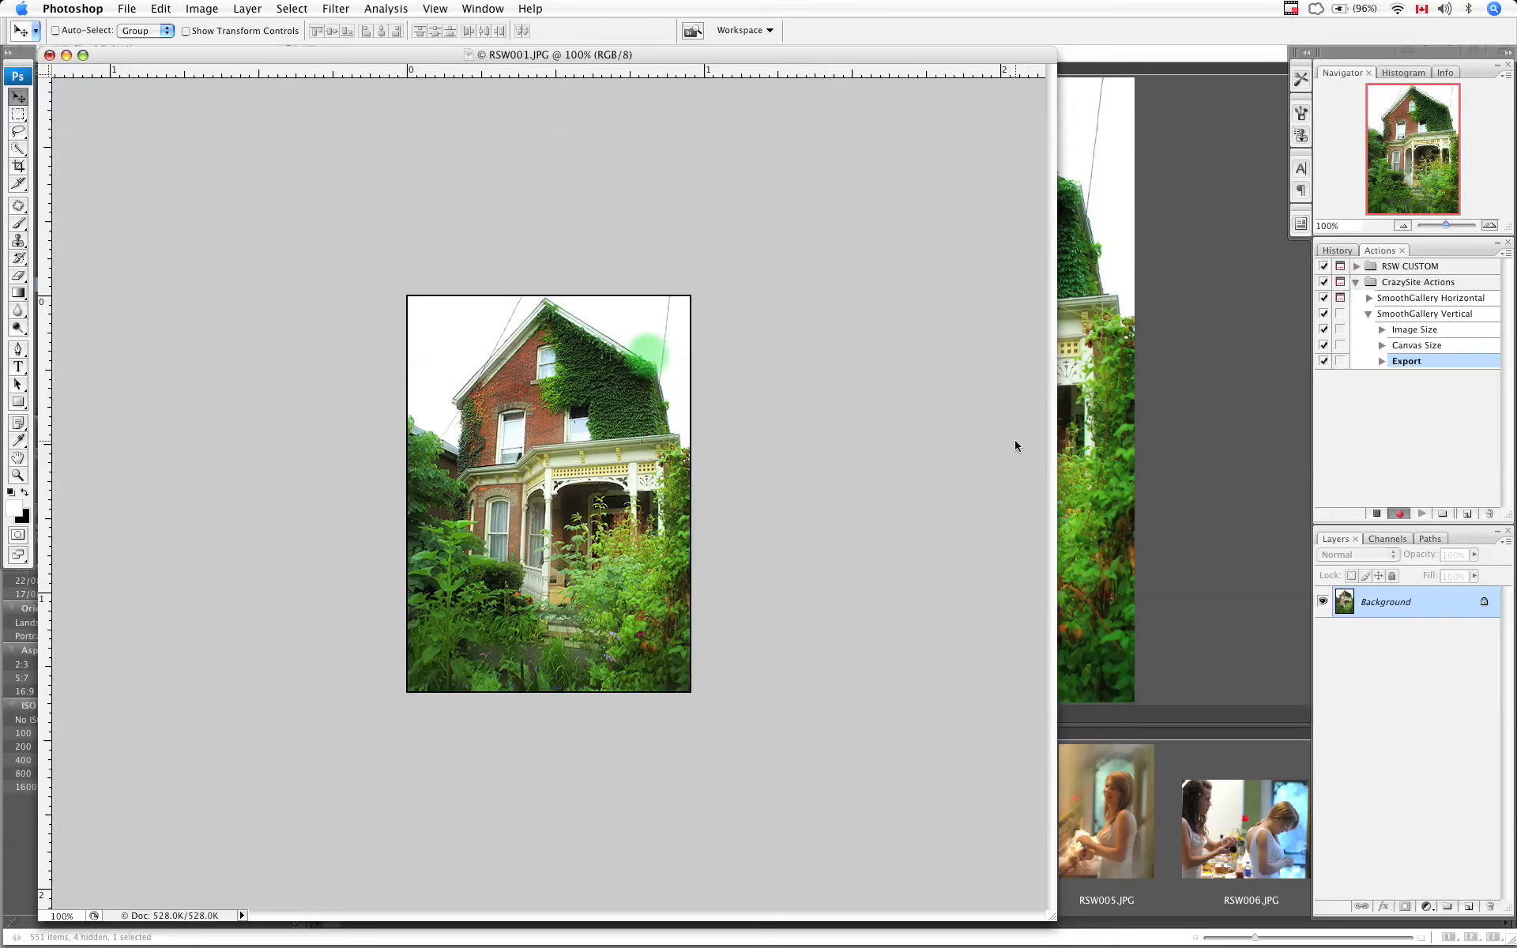
Insert a Stop step with the message "Crop" into the SmoothGallery Vertical action and pause the recording.
left_click(1505, 253)
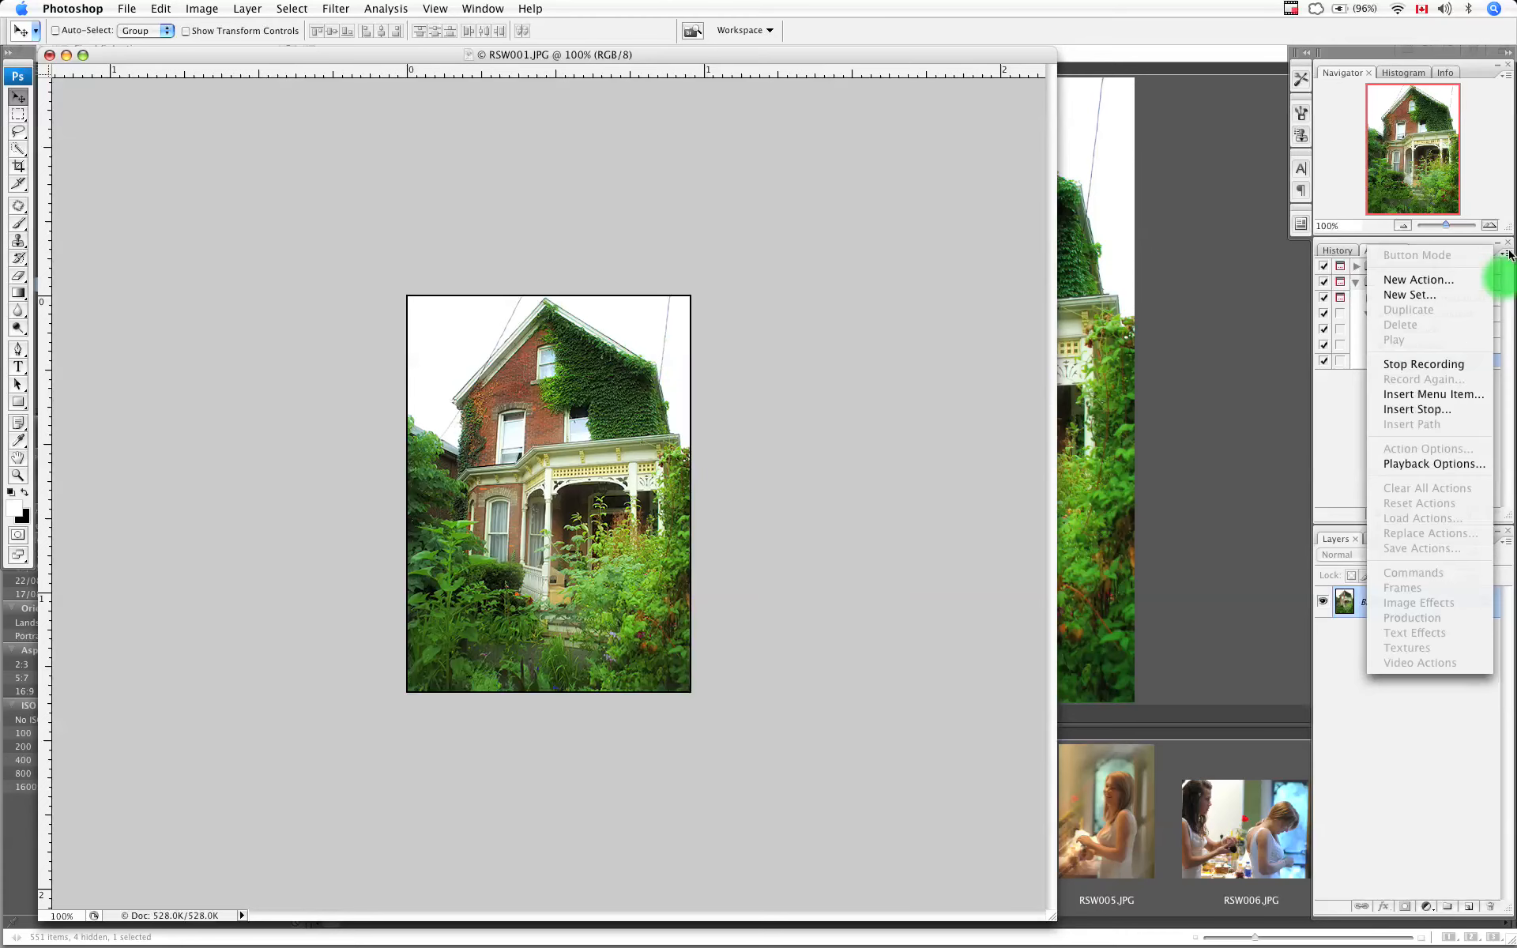
left_click(1431, 410)
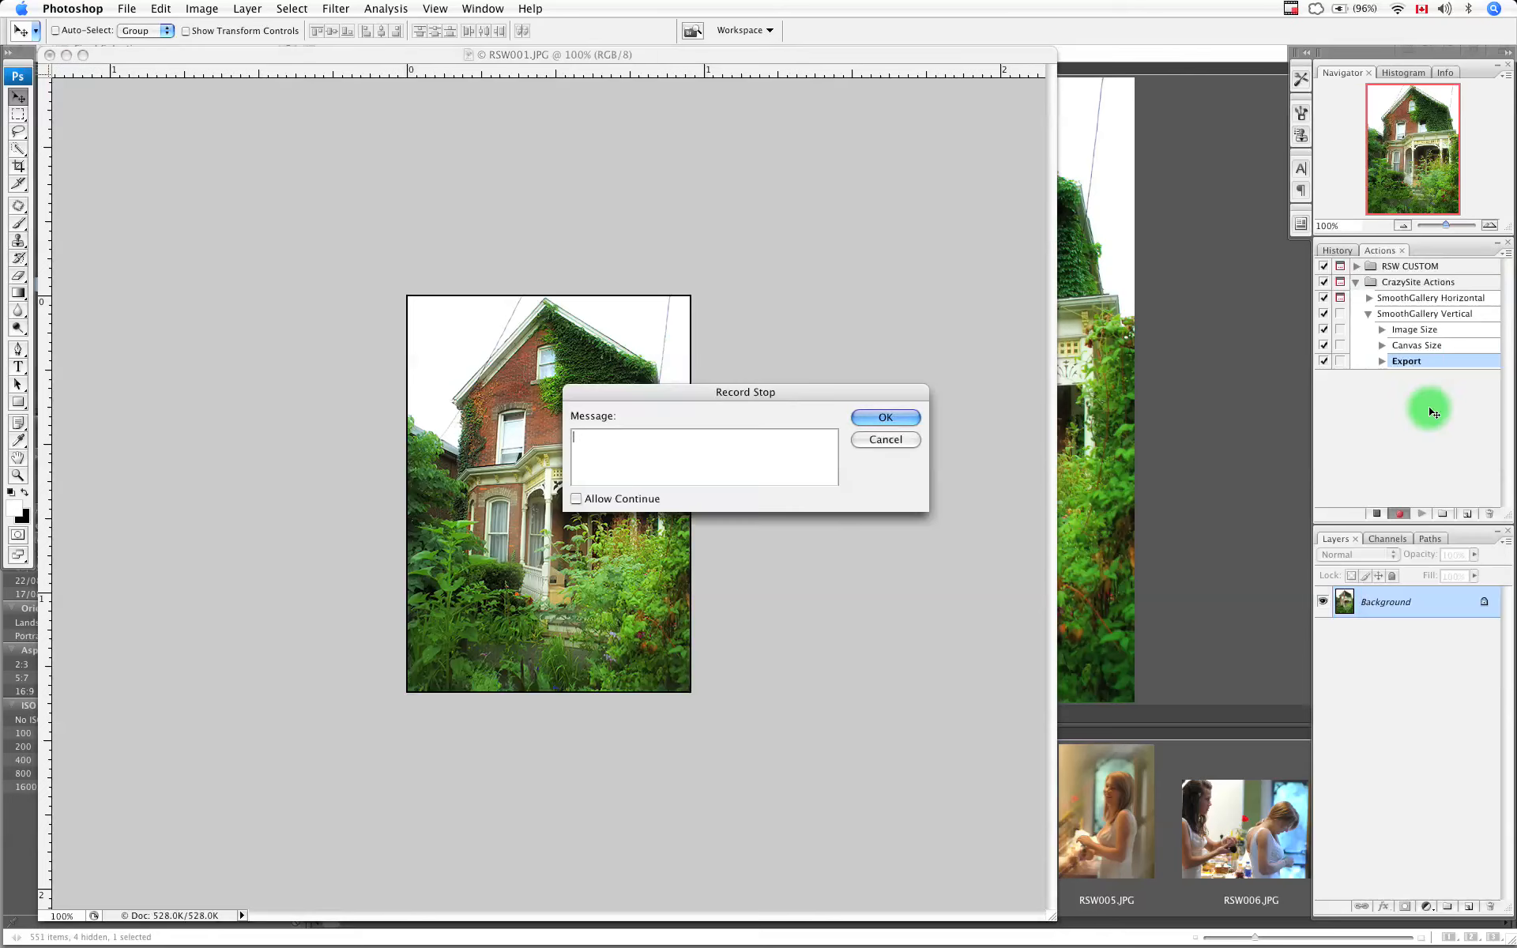
type("Crop")
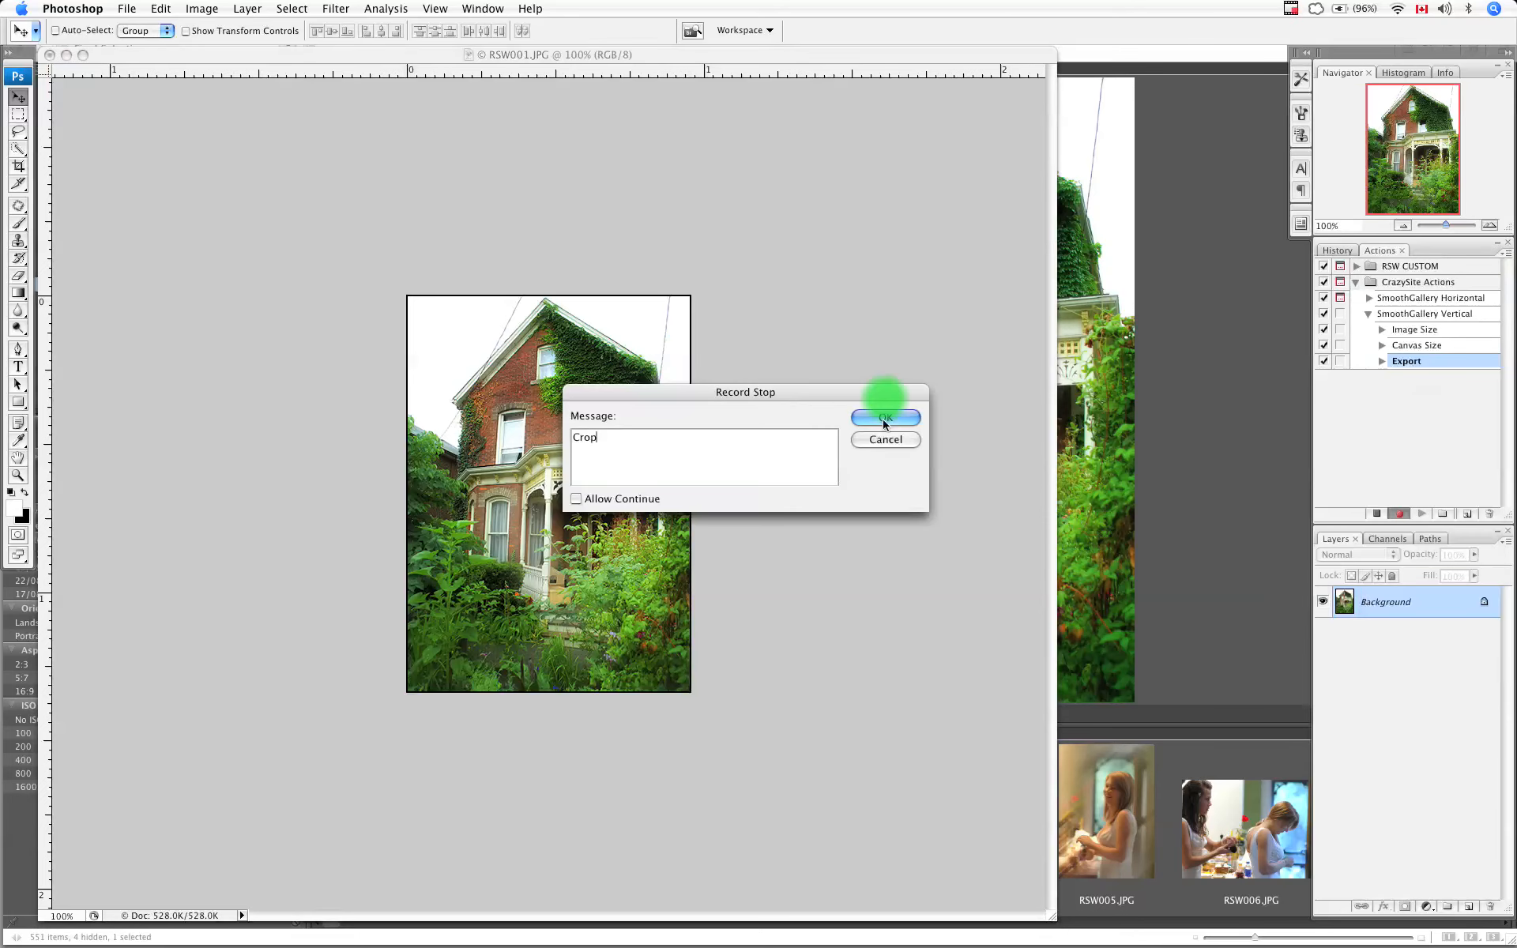
left_click(887, 397)
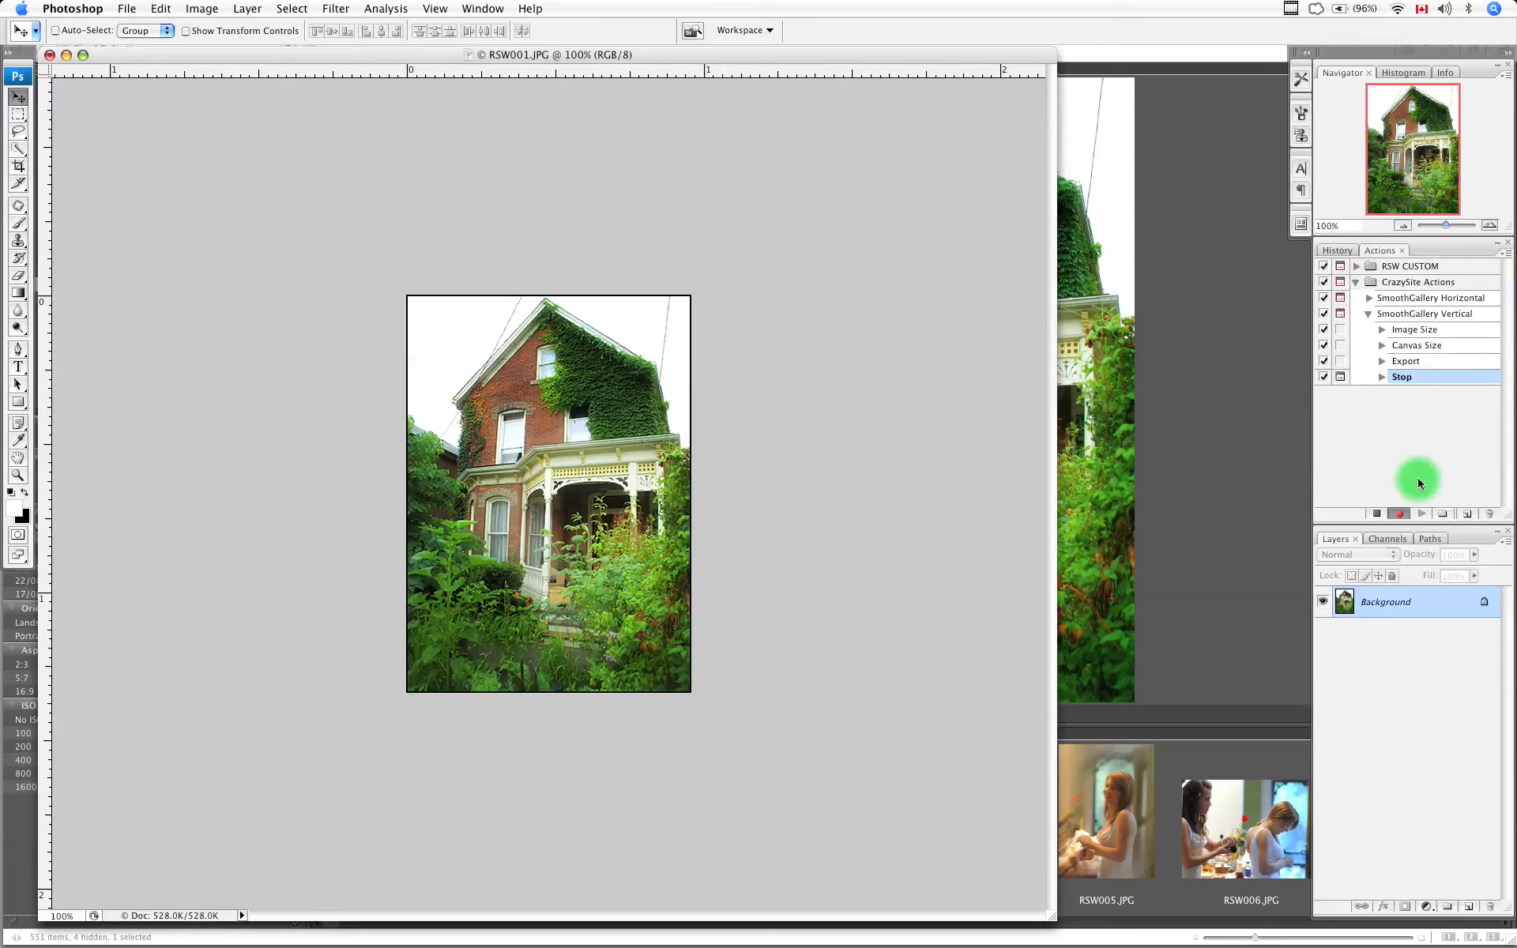
left_click(1376, 513)
Crop the photo to an 80 px by 80 px thumbnail around the front porch and the plants before it.
left_click(18, 167)
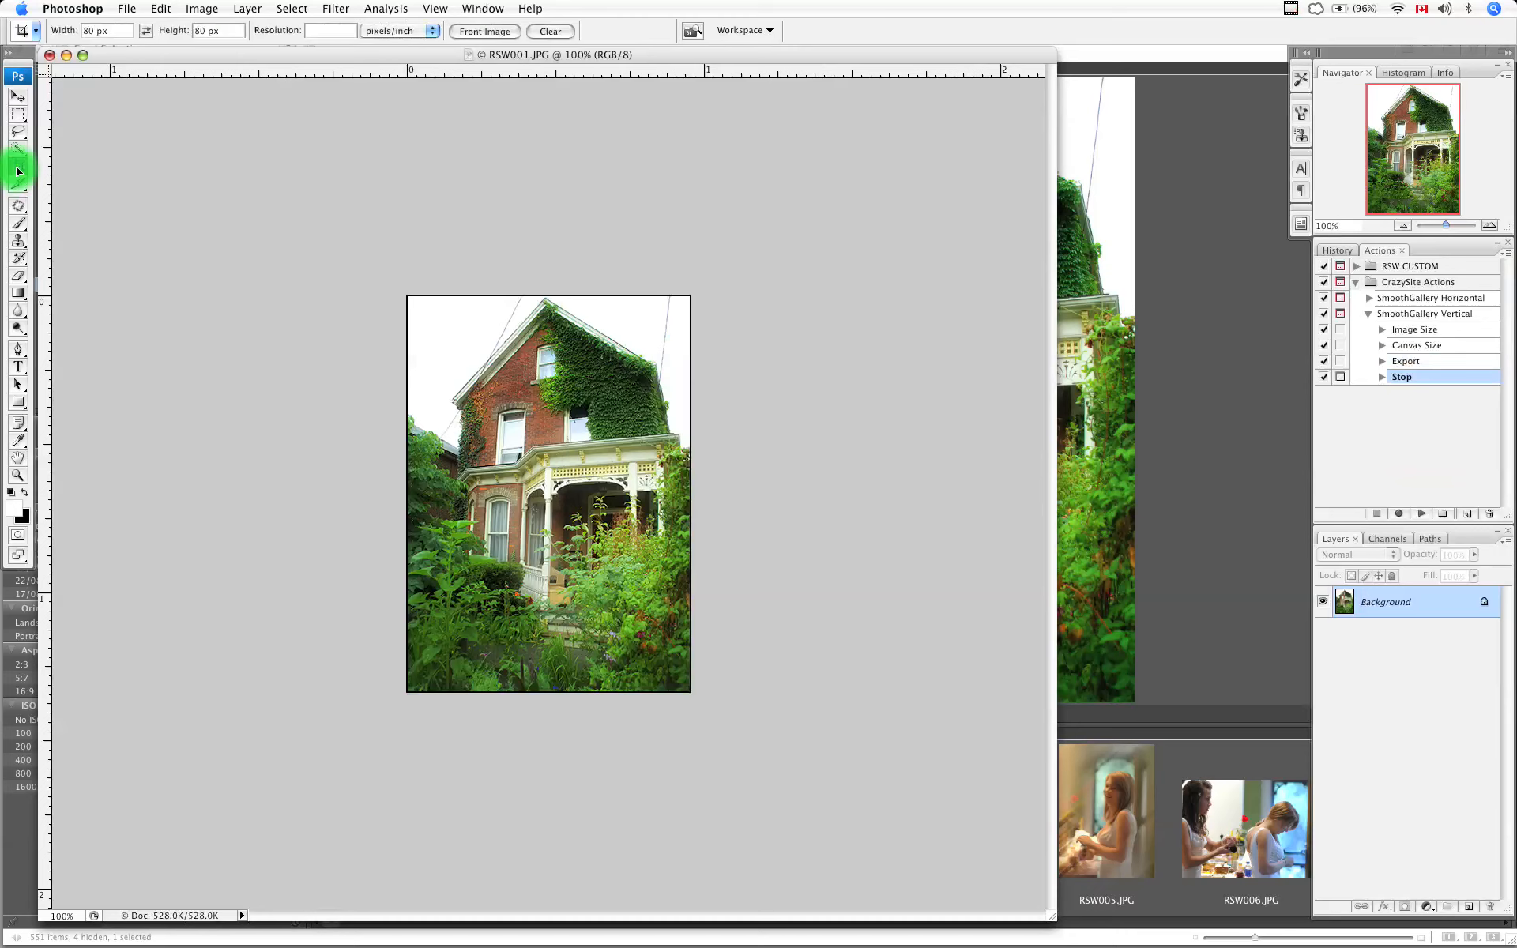
left_click(239, 214)
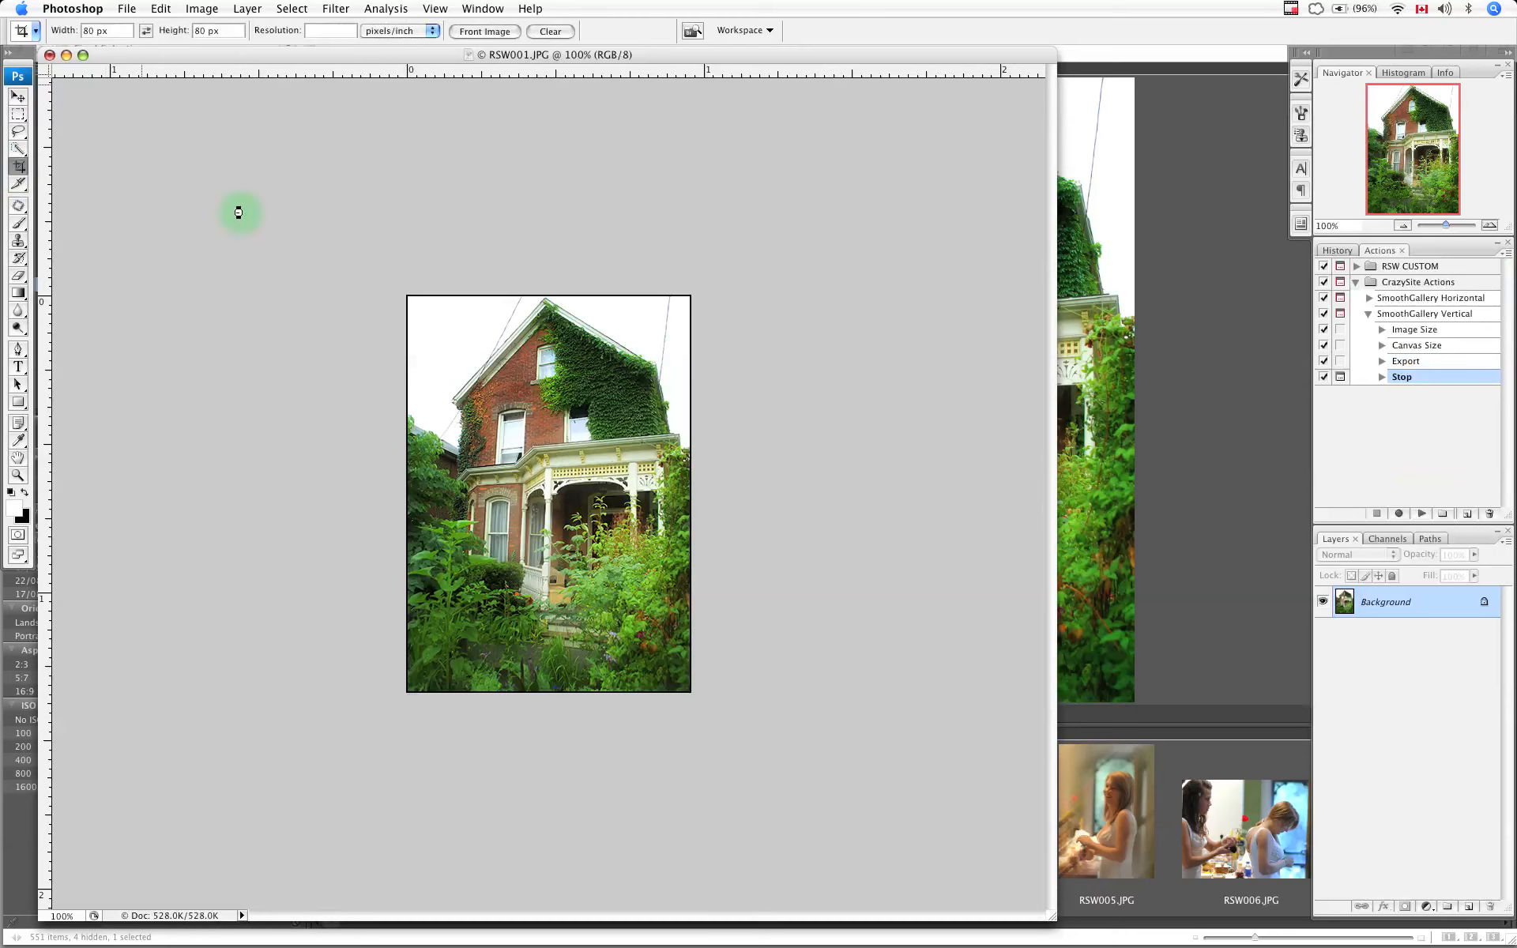
left_click_drag(498, 427, 687, 615)
left_click_drag(589, 512, 595, 518)
double_click(594, 517)
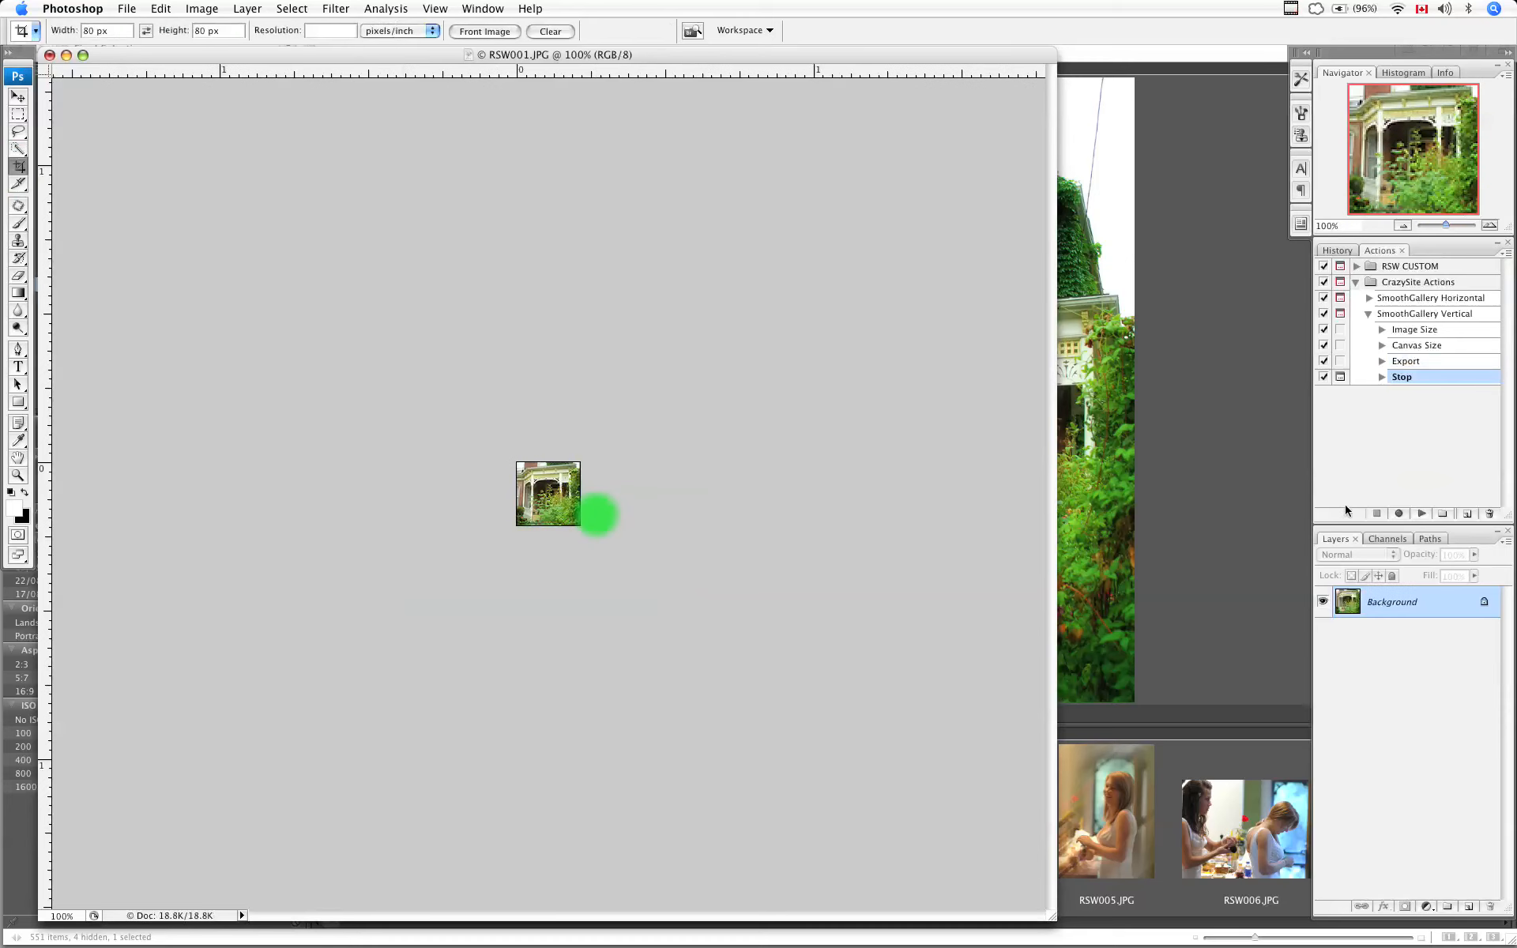
Resume recording and export the thumbnail for the web as RSW001.jpg, a High quality JPEG, into the tn folder inside Previews.
left_click(1399, 514)
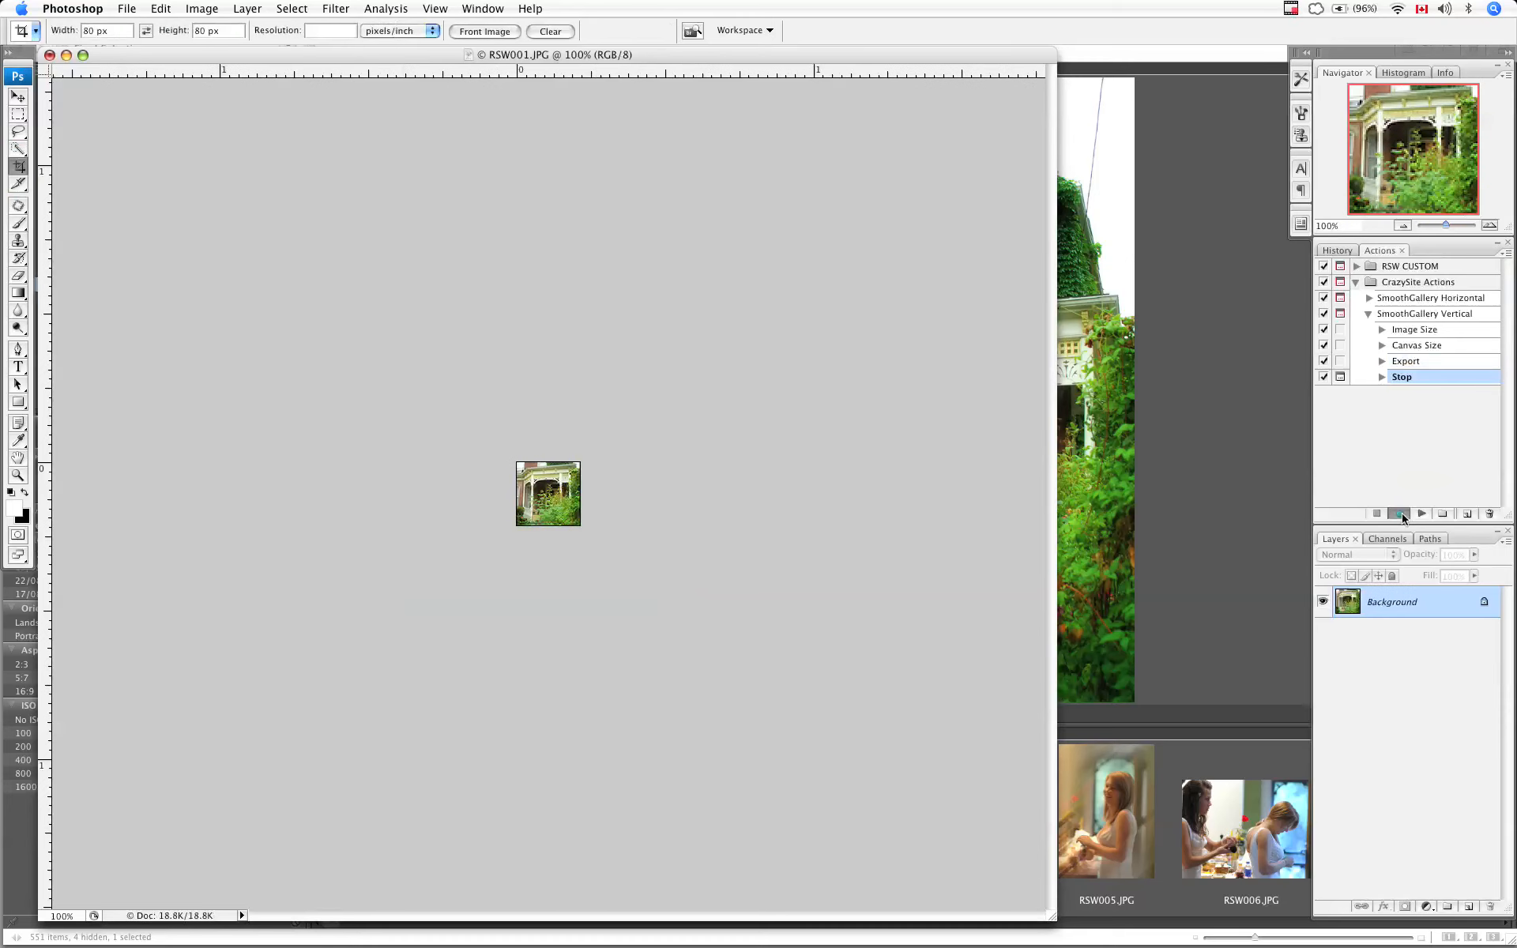
left_click(125, 10)
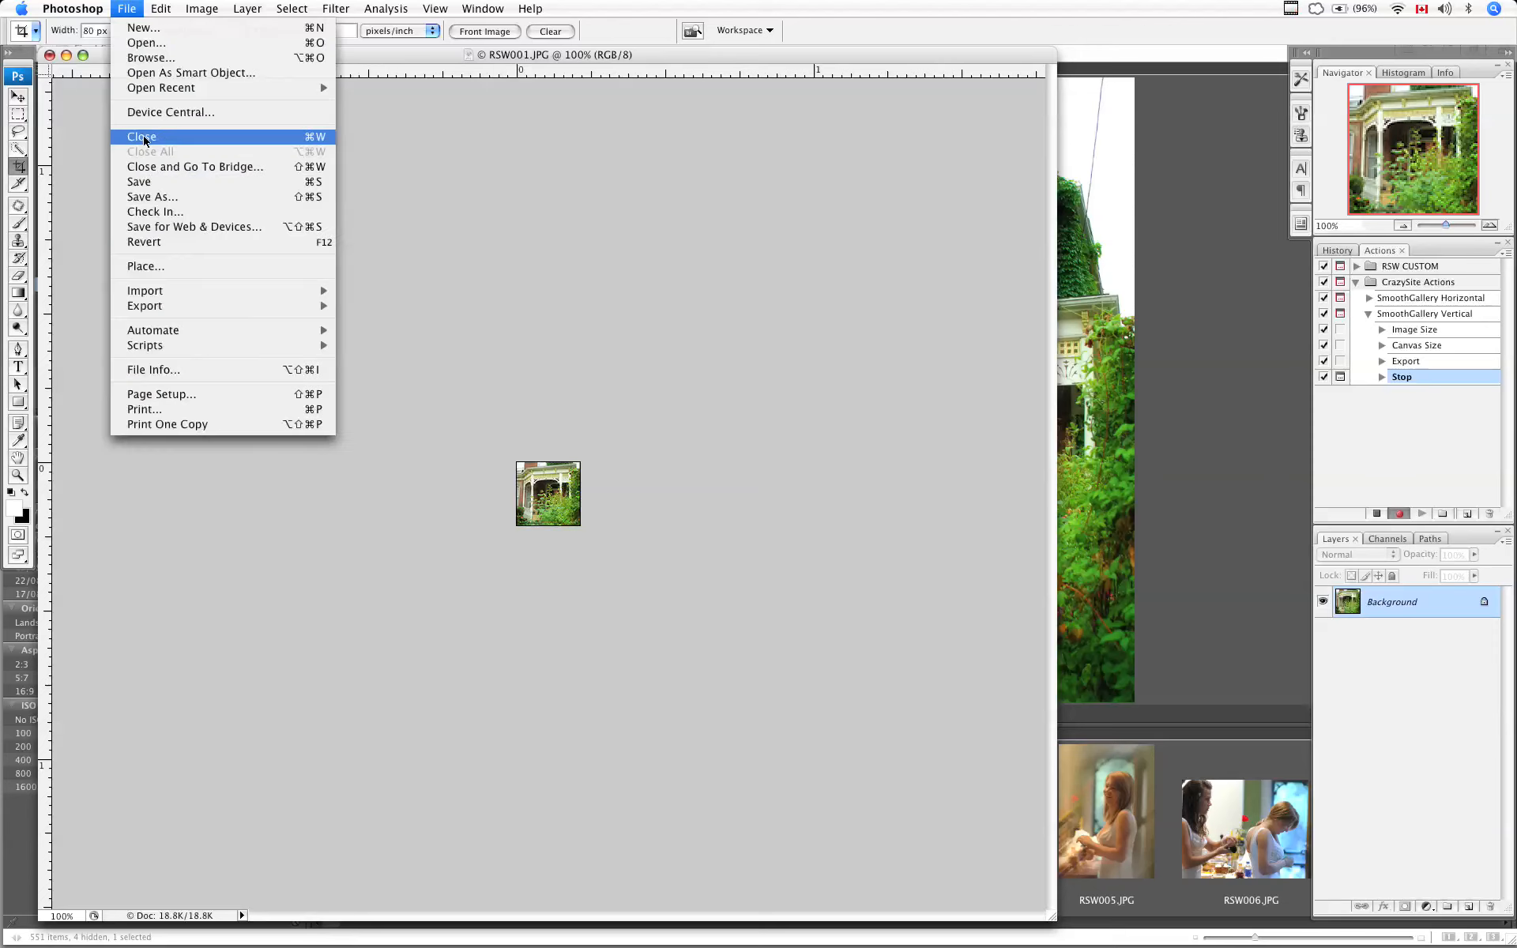
left_click(171, 228)
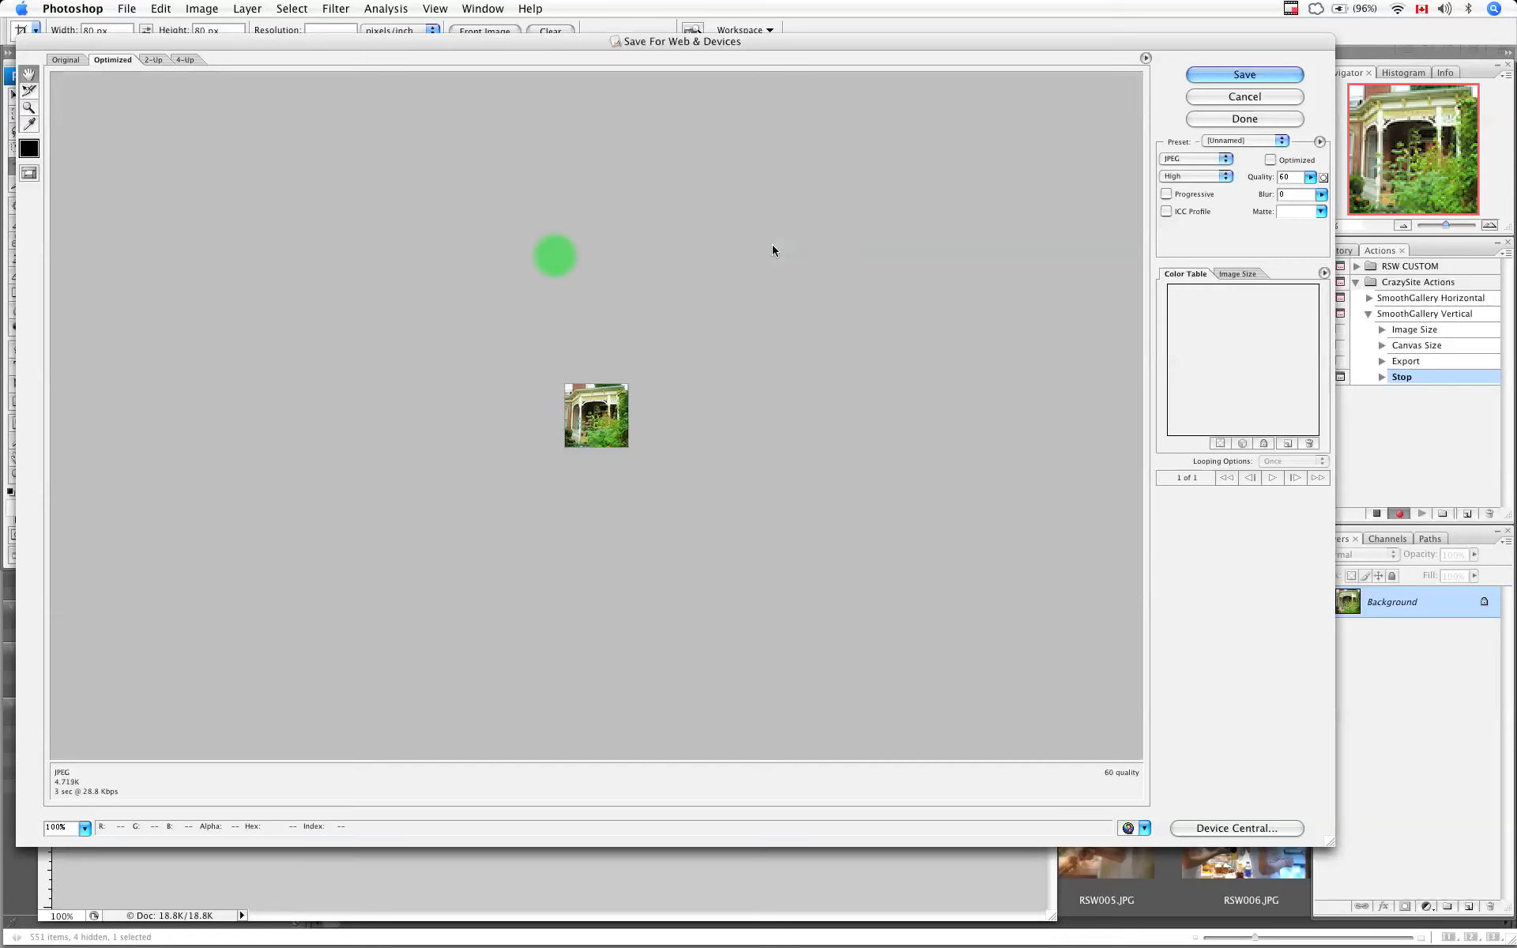
left_click(1236, 79)
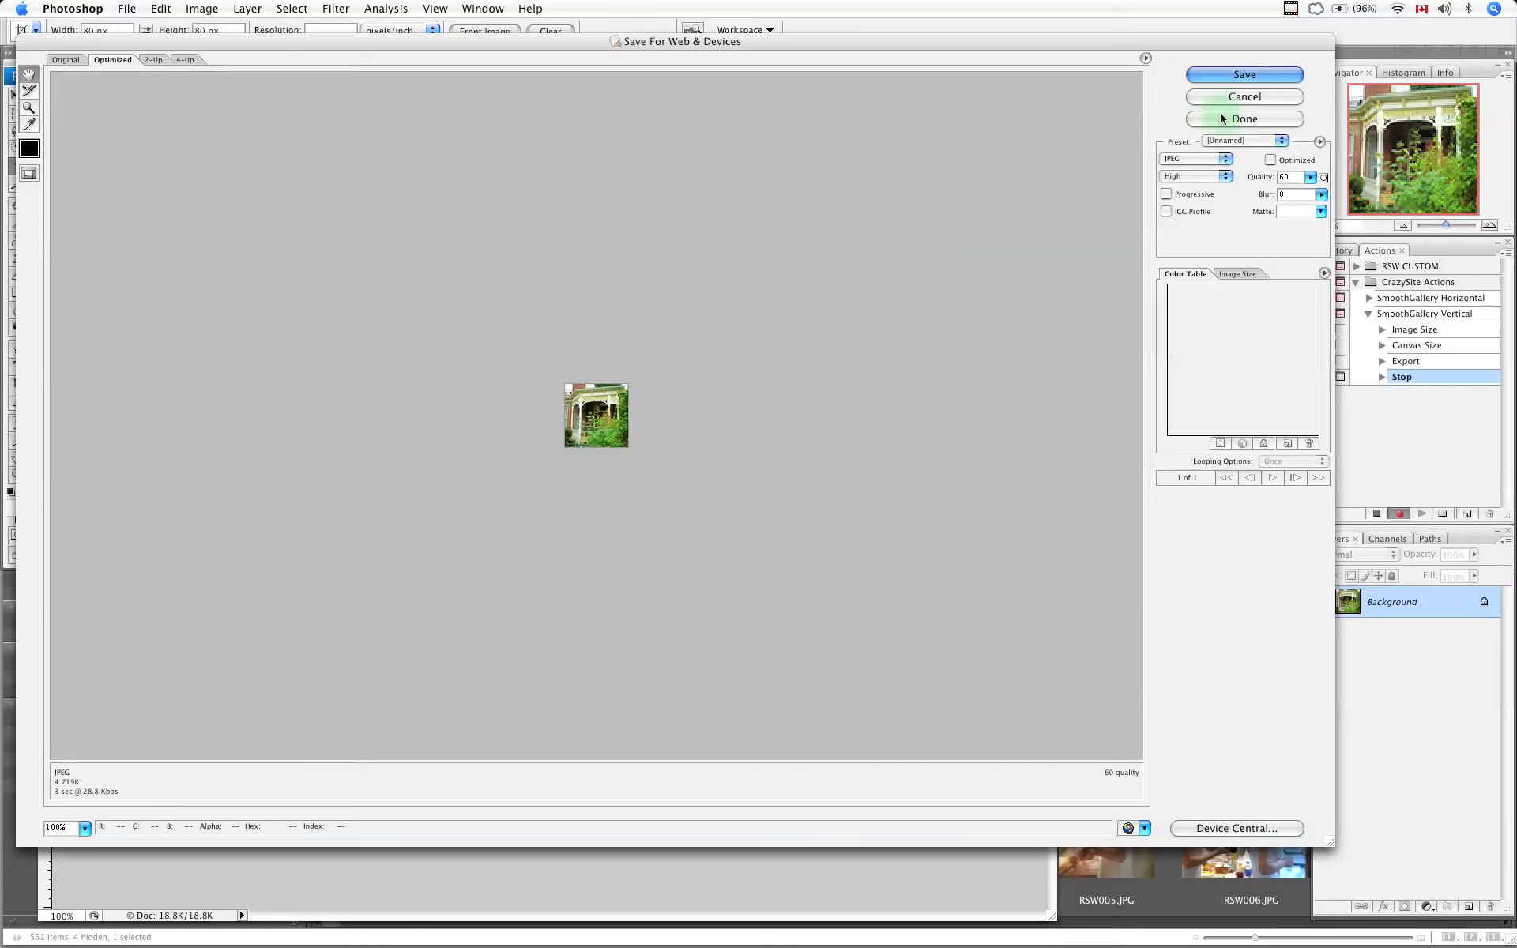
left_click(1235, 75)
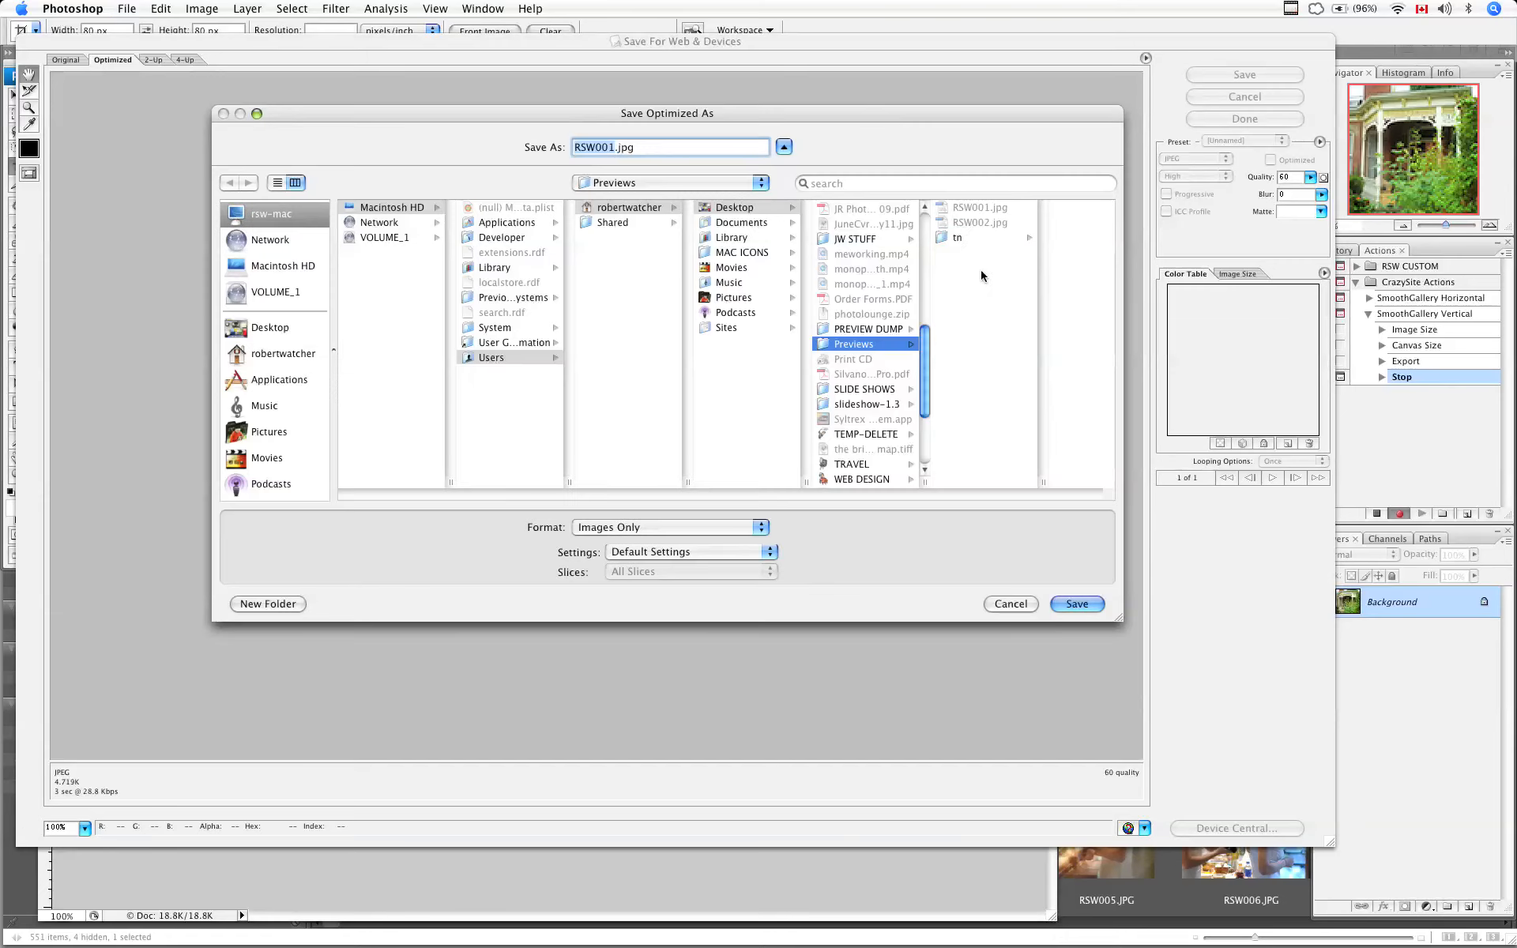
left_click(957, 239)
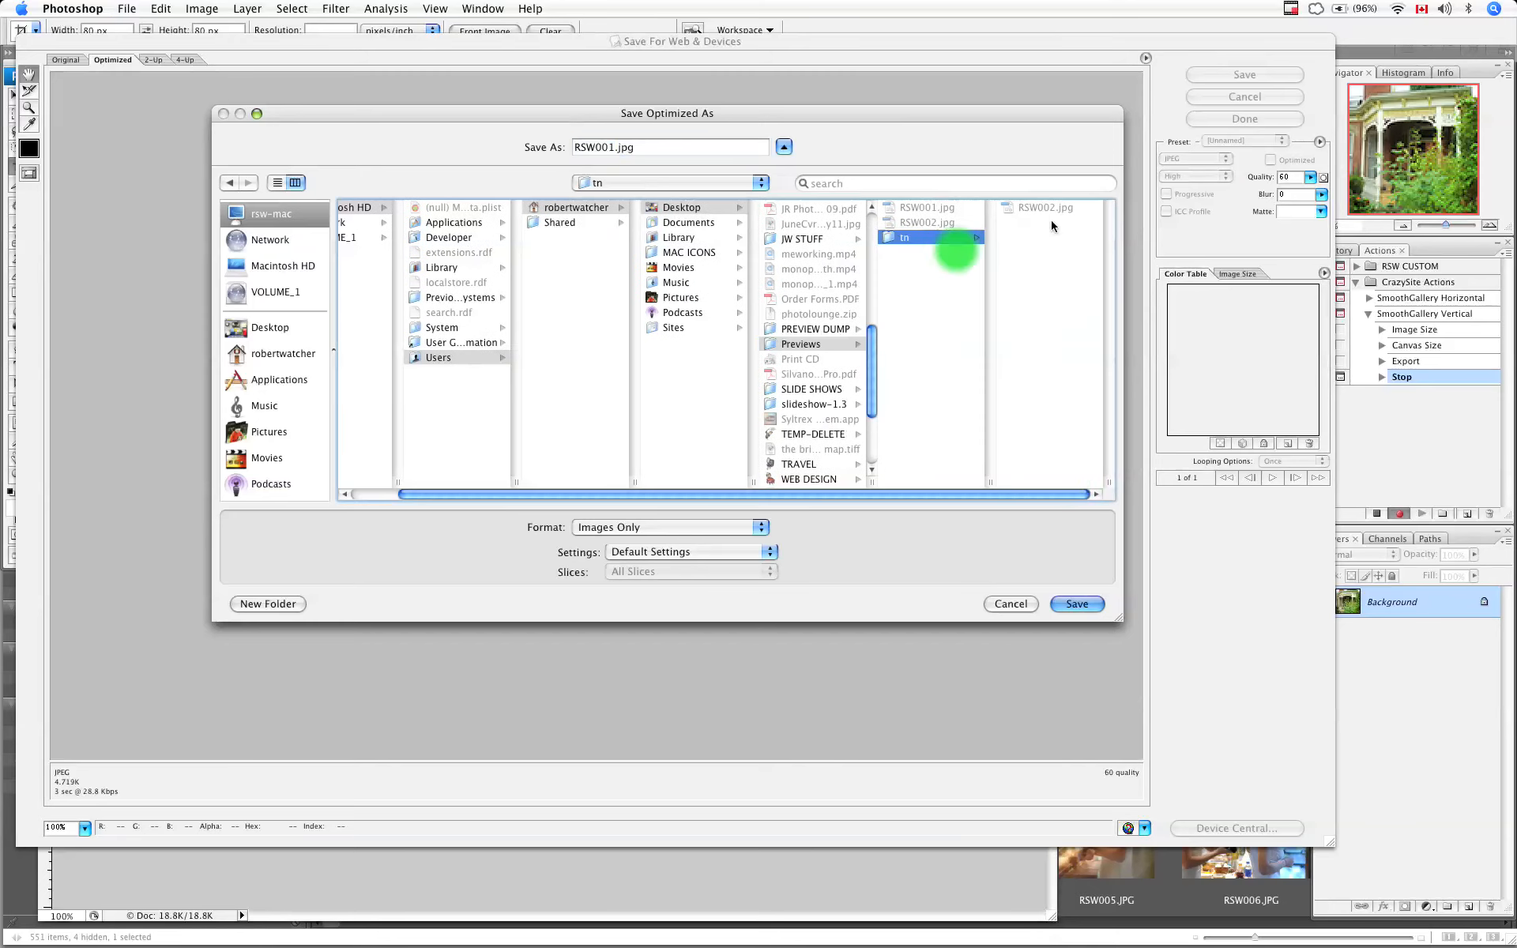
left_click(1077, 604)
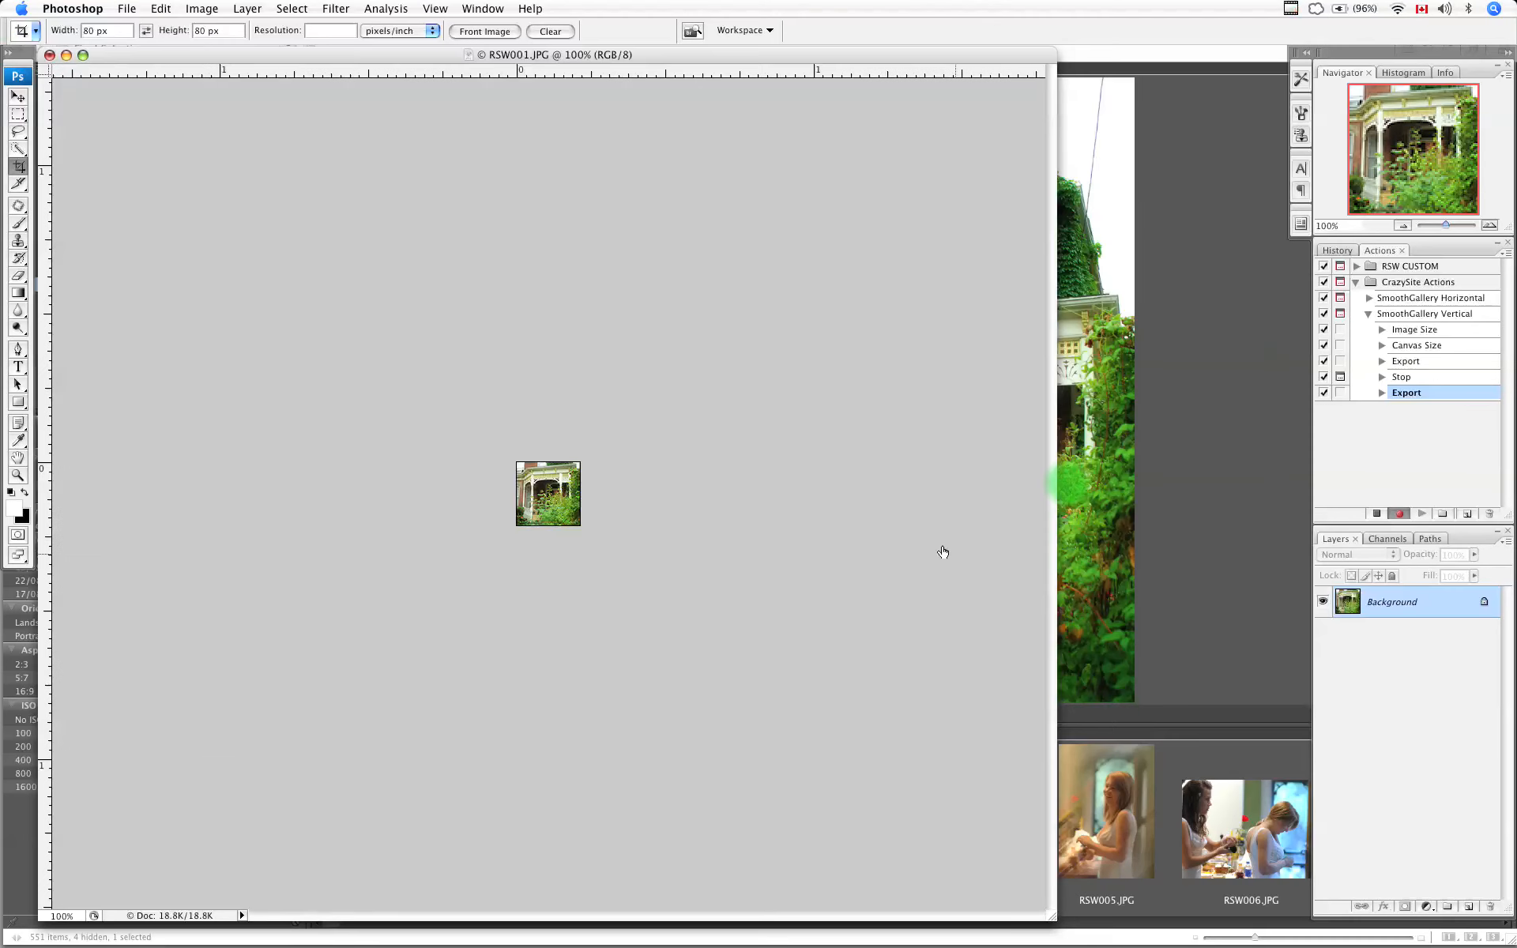
Close the RSW001.JPG thumbnail and stop recording the SmoothGallery Vertical action.
left_click(49, 54)
left_click(698, 270)
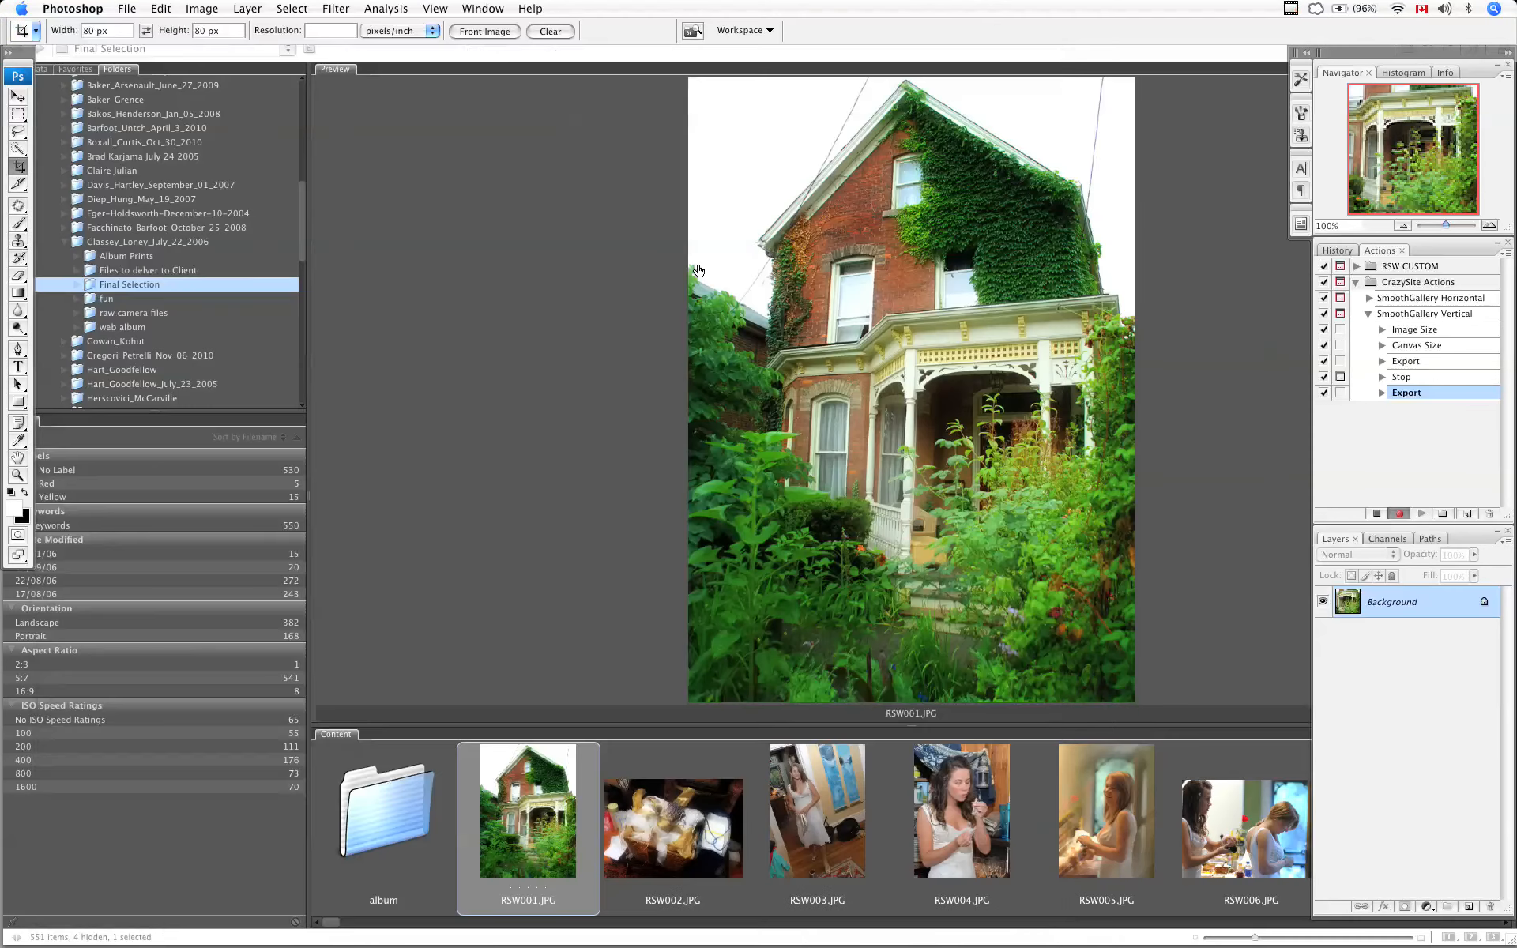
left_click(1379, 513)
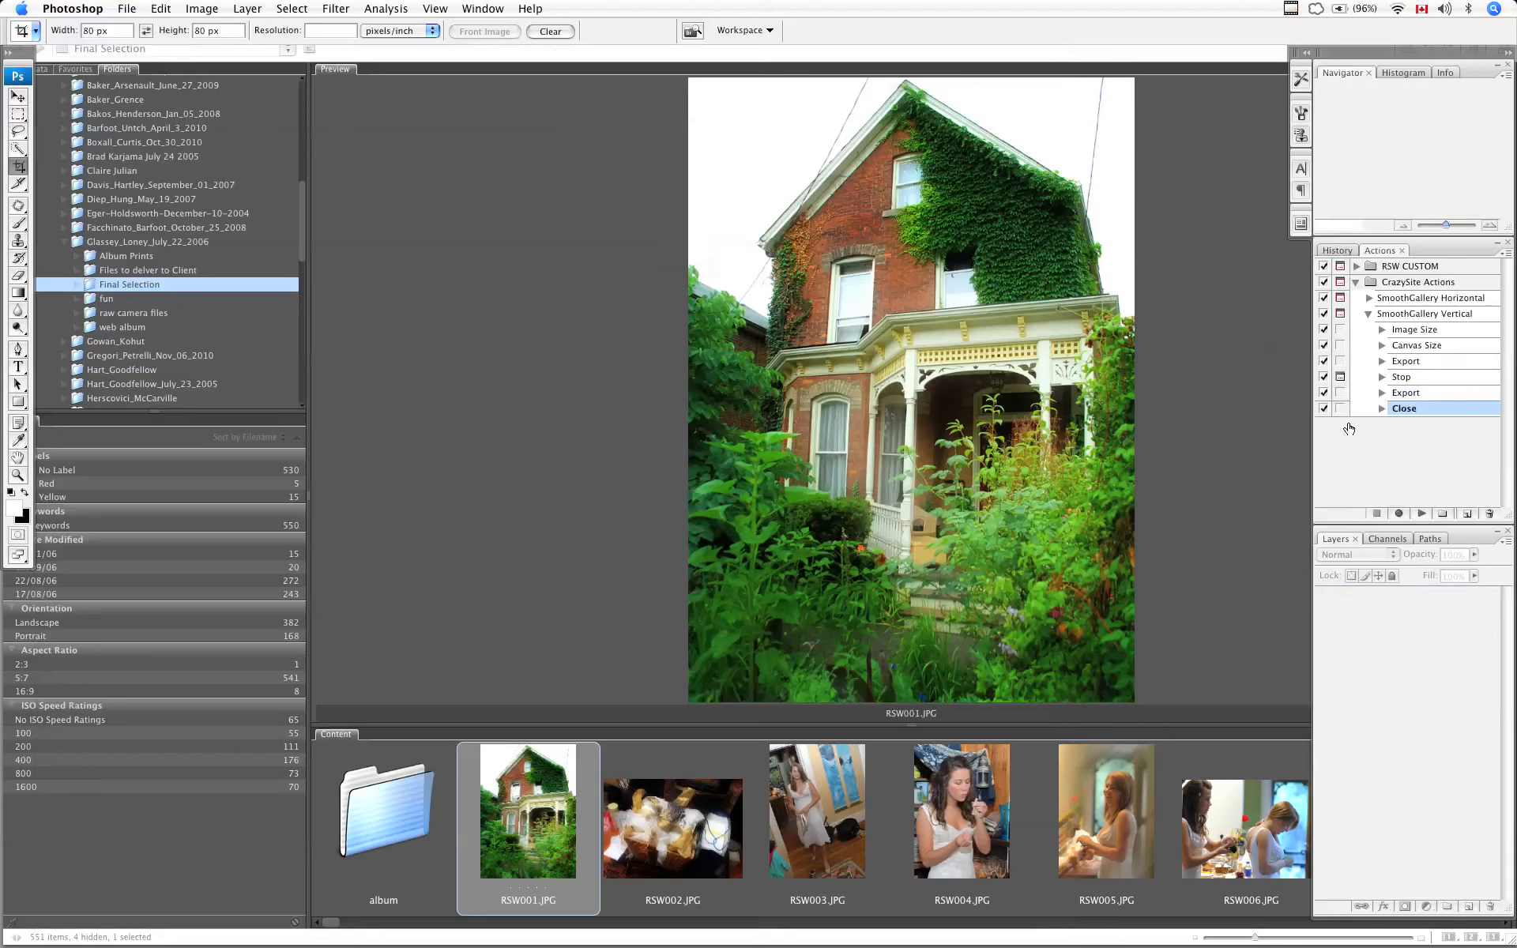
Collapse the steps of the SmoothGallery Vertical action and select the SmoothGallery Horizontal action.
left_click(1368, 314)
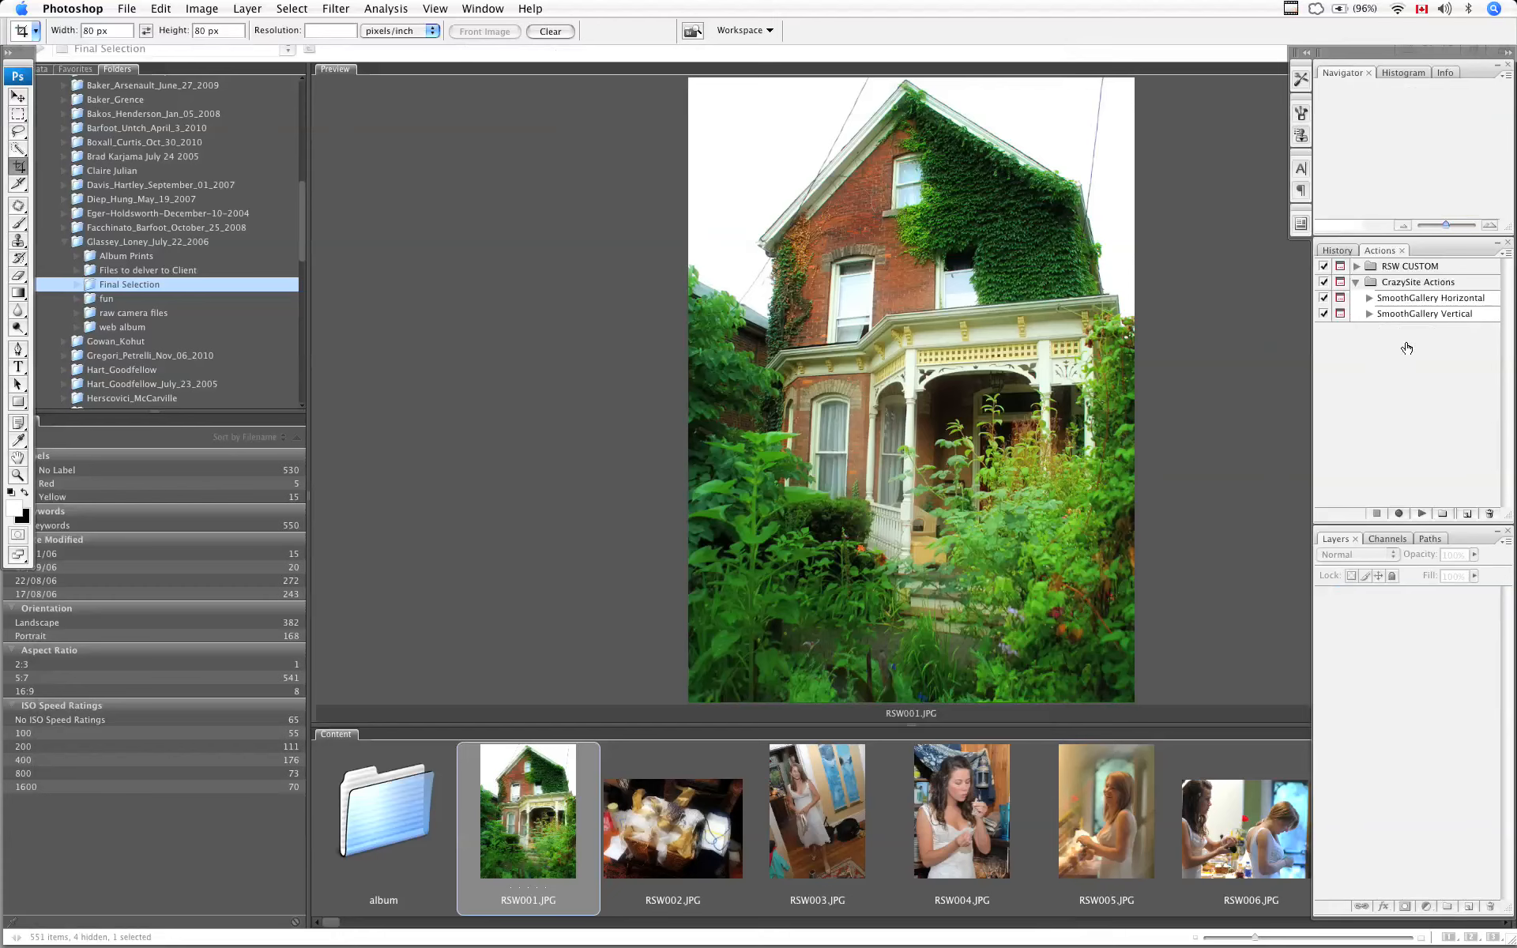
left_click(1413, 301)
left_click(1414, 314)
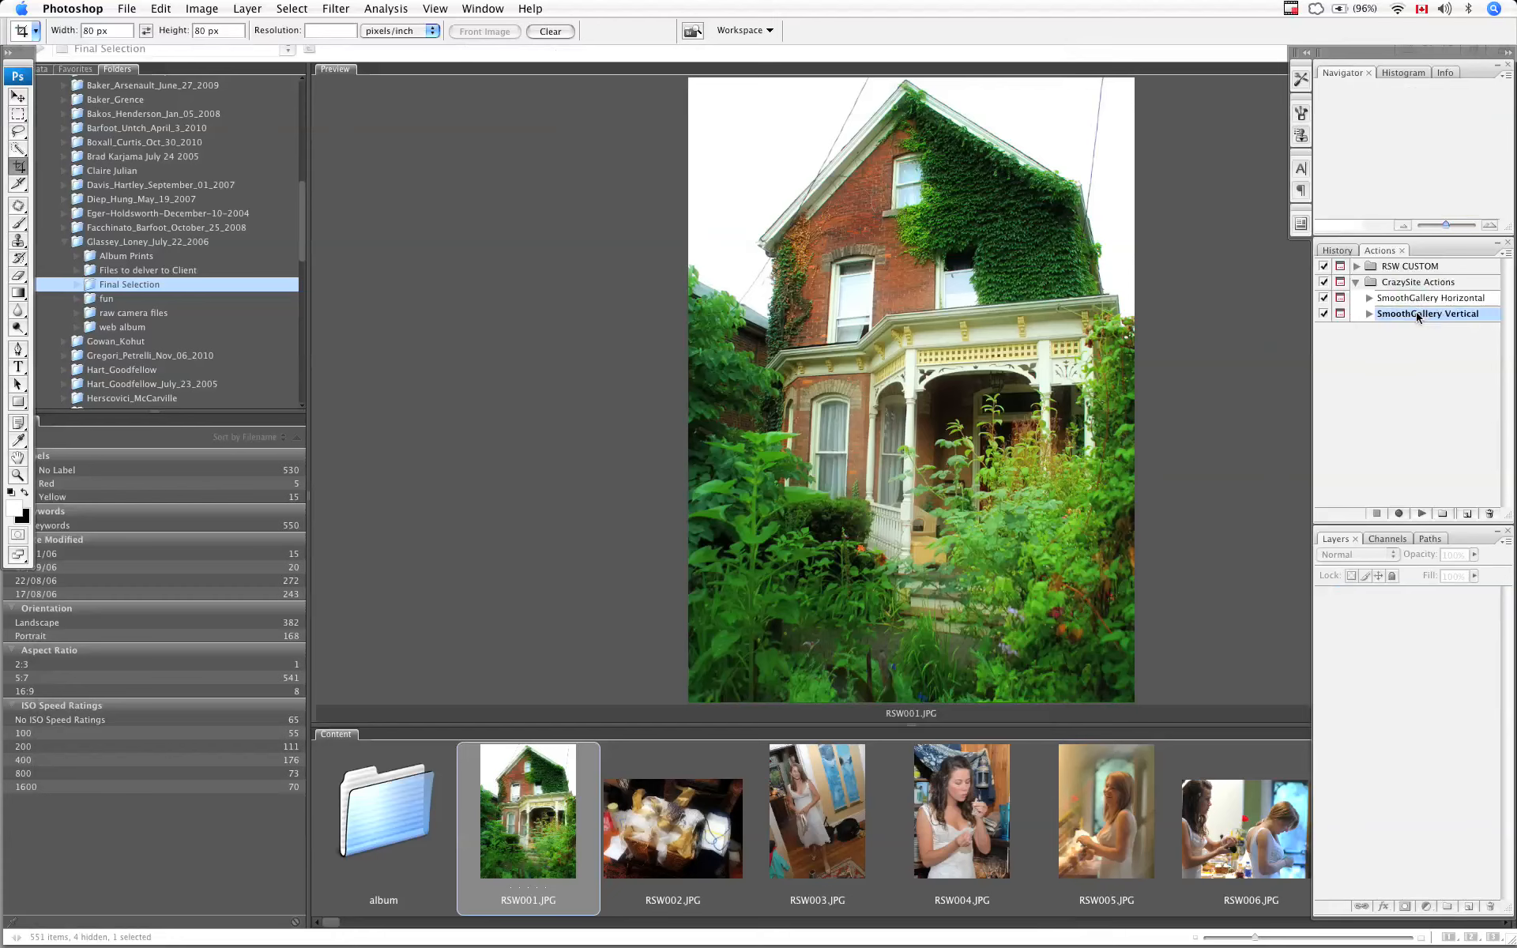
left_click(1415, 300)
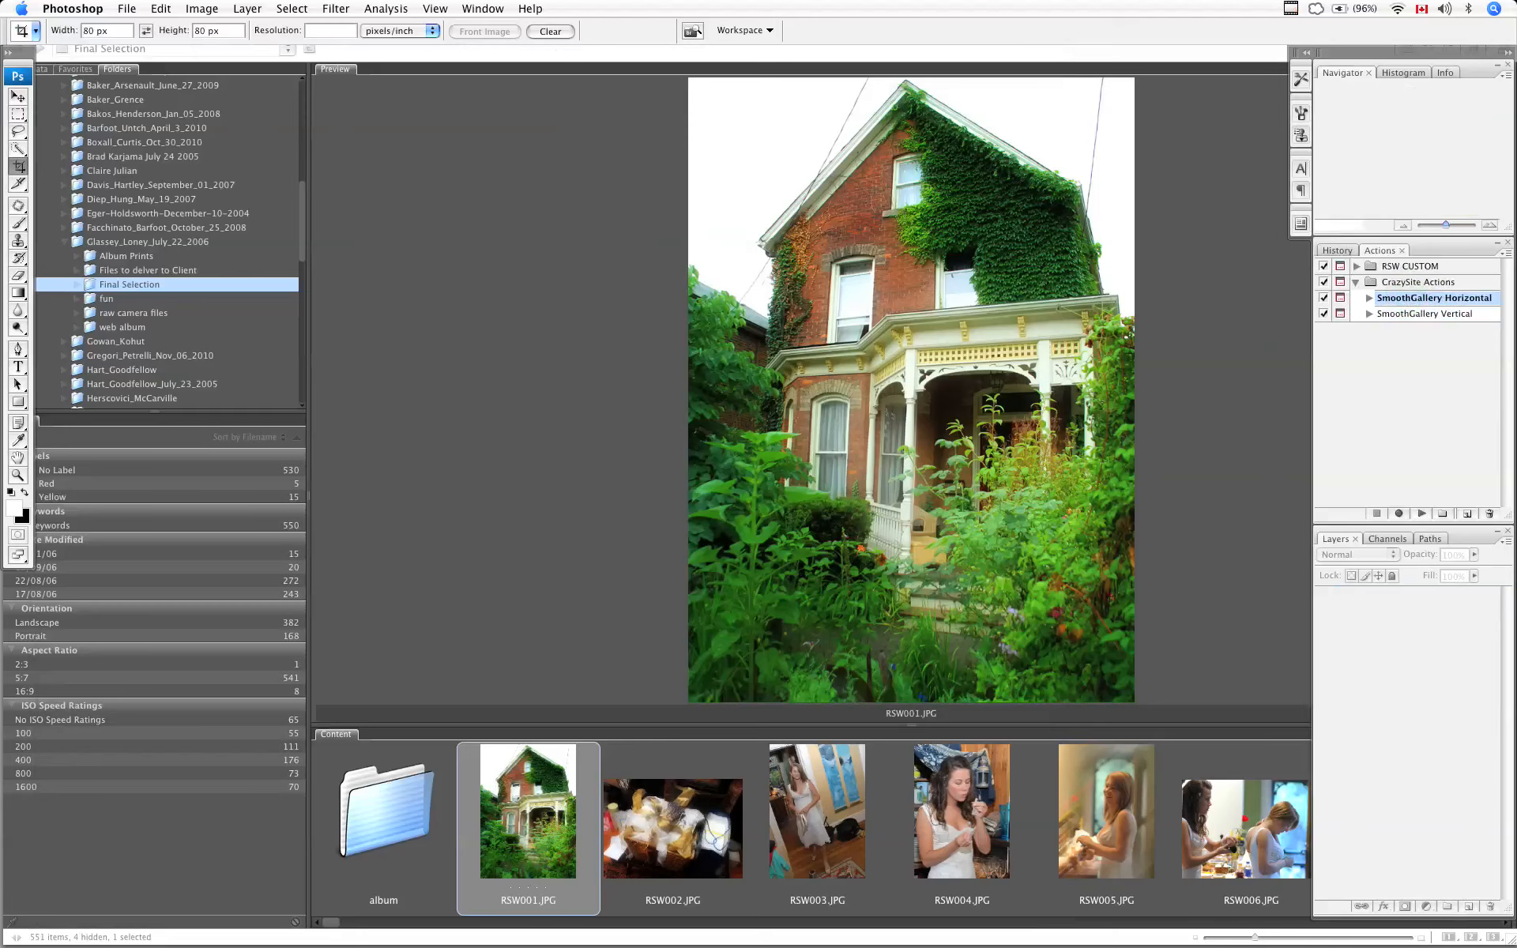
Switch to Bridge and open the photos RSW027.JPG through RSW033.JPG from the Final Selection folder in Photoshop.
key("shift+super+2")
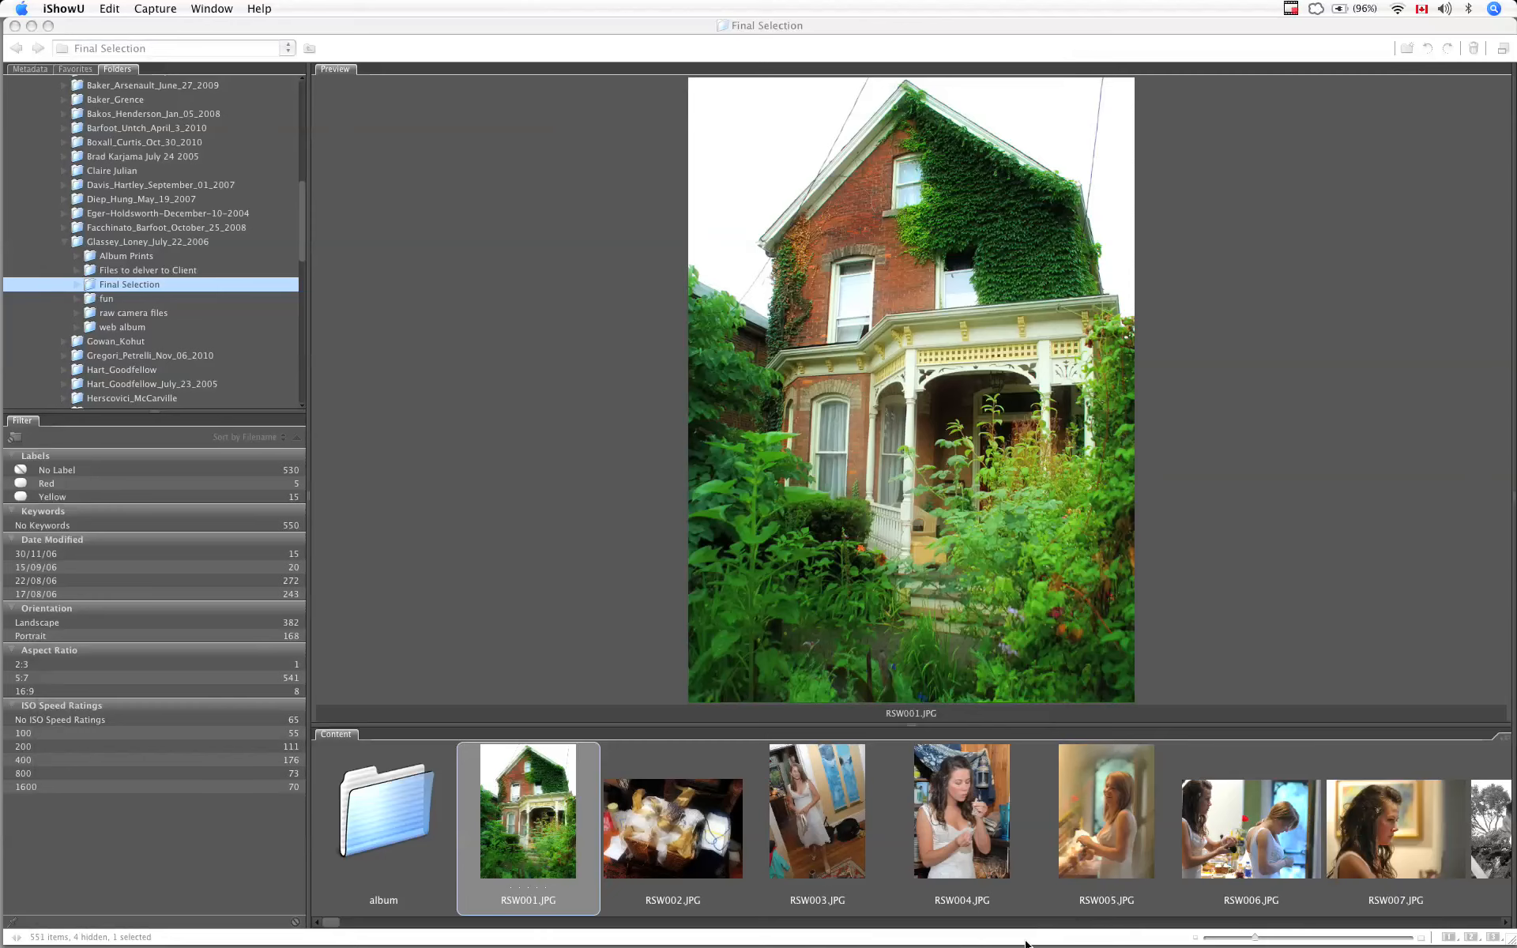
left_click(940, 693)
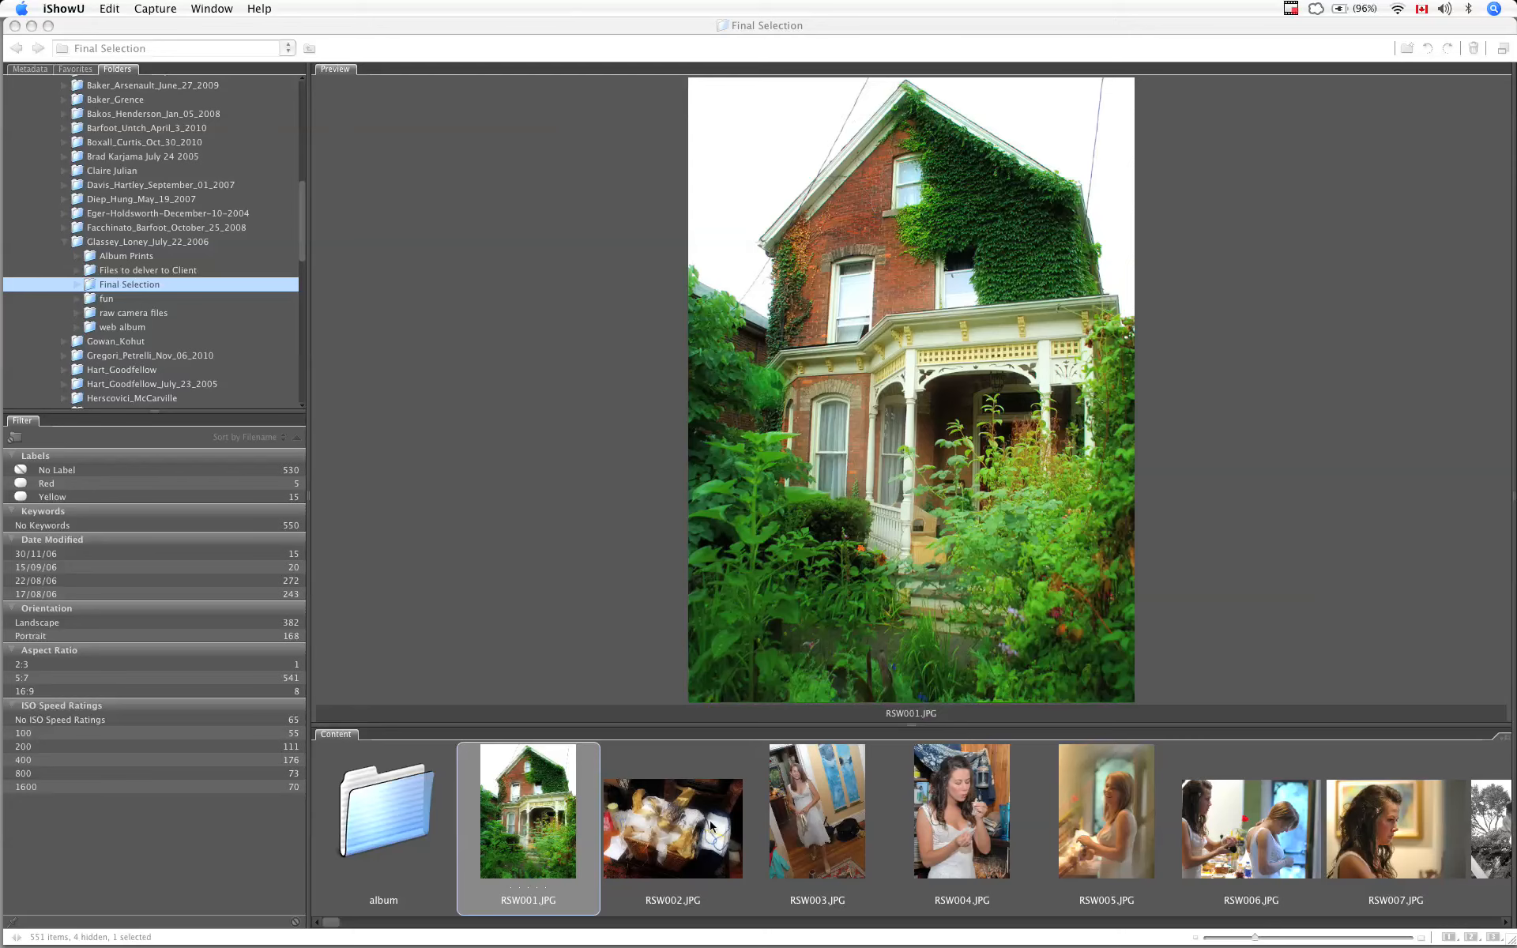
left_click(339, 923)
left_click_drag(339, 924, 395, 922)
left_click(375, 835)
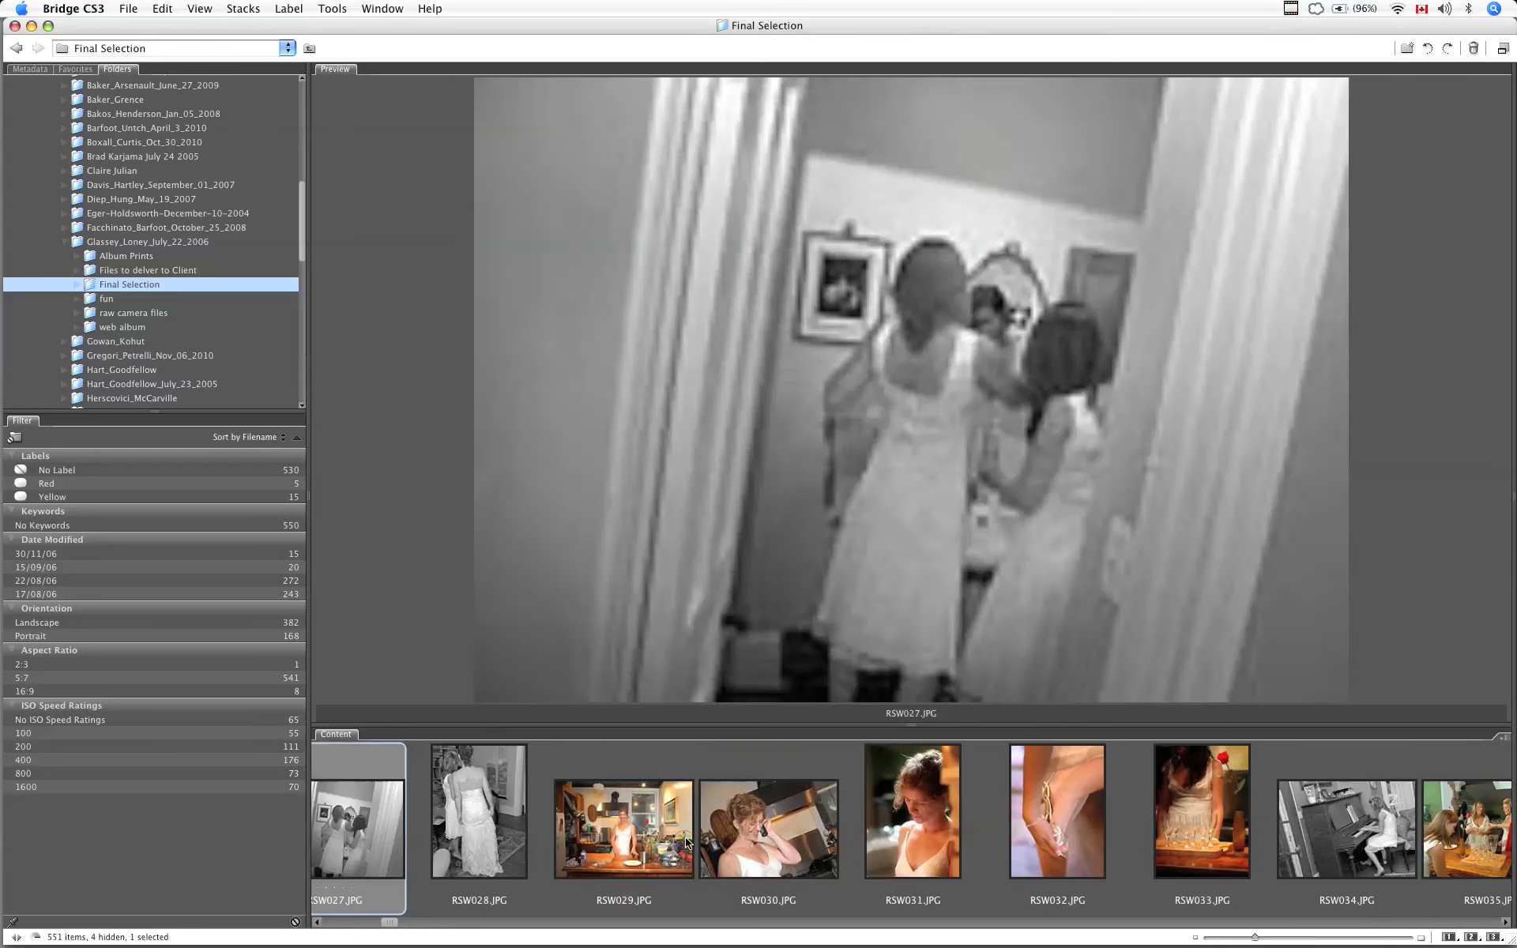
left_click(1214, 833, "shift")
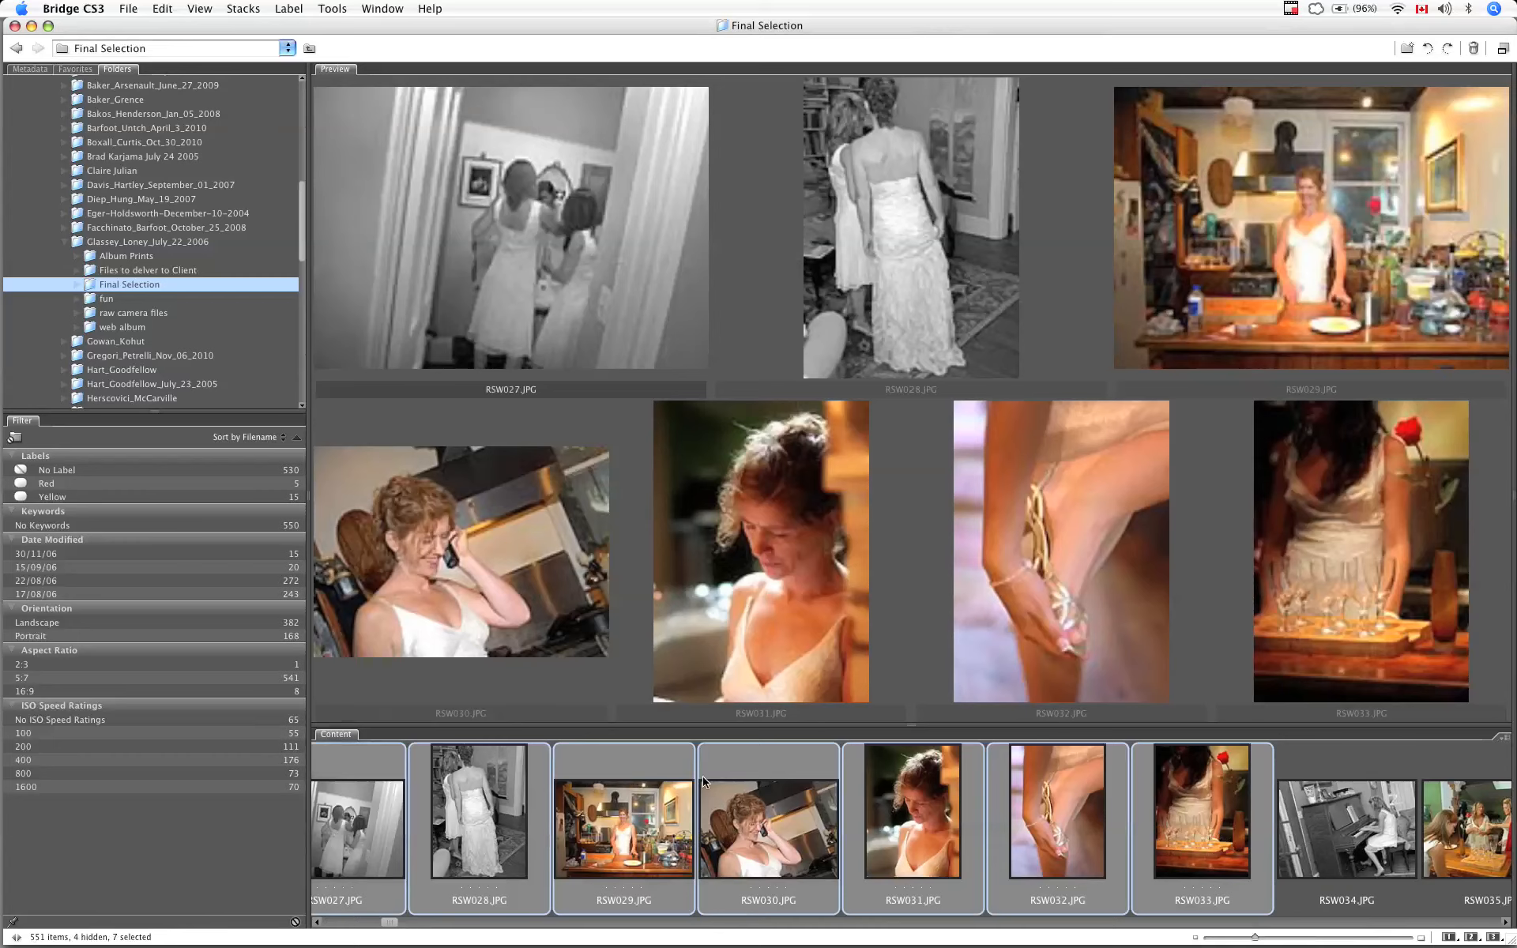
double_click(745, 845)
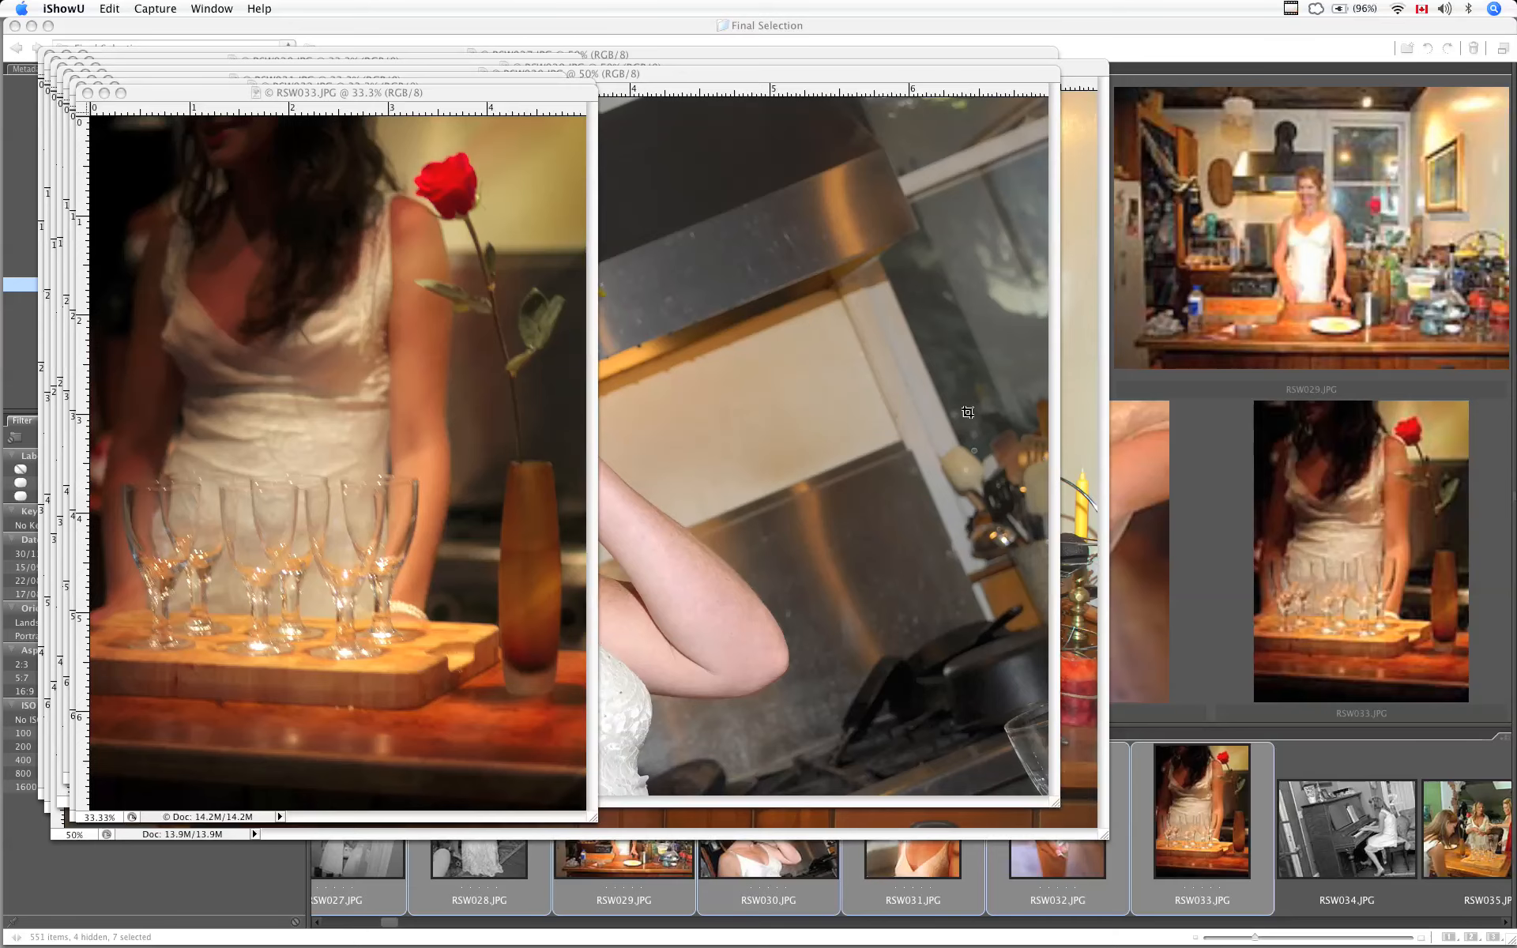
Bring RSW030.JPG to the front, move its window clear of the others and enlarge it to show the whole photo.
left_click(880, 410)
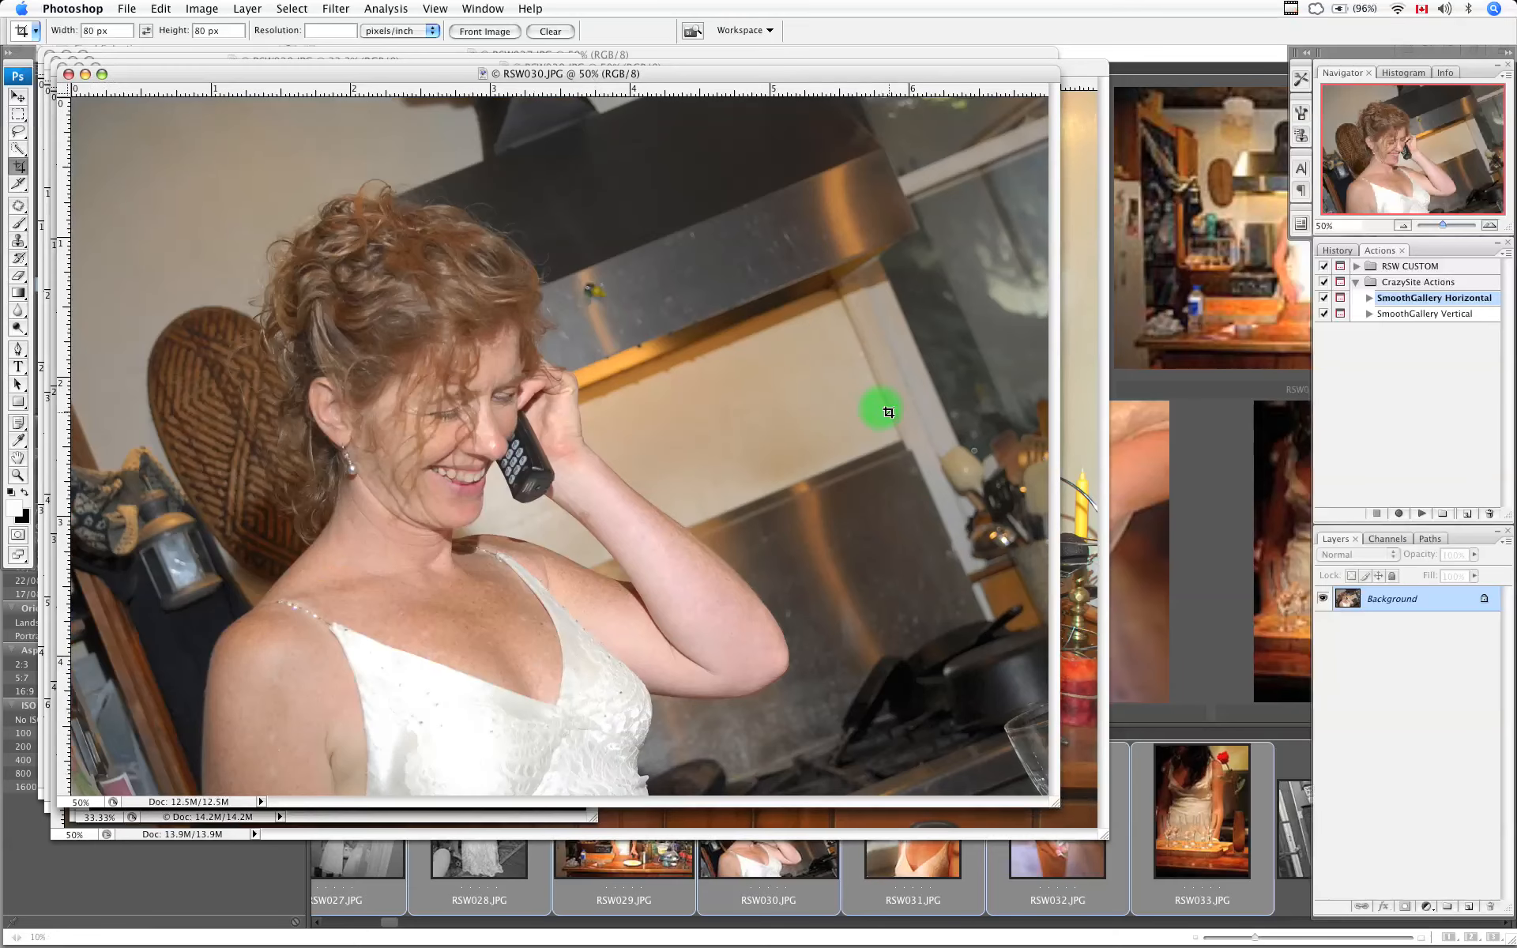
left_click(888, 410)
left_click_drag(482, 73, 549, 86)
key("v")
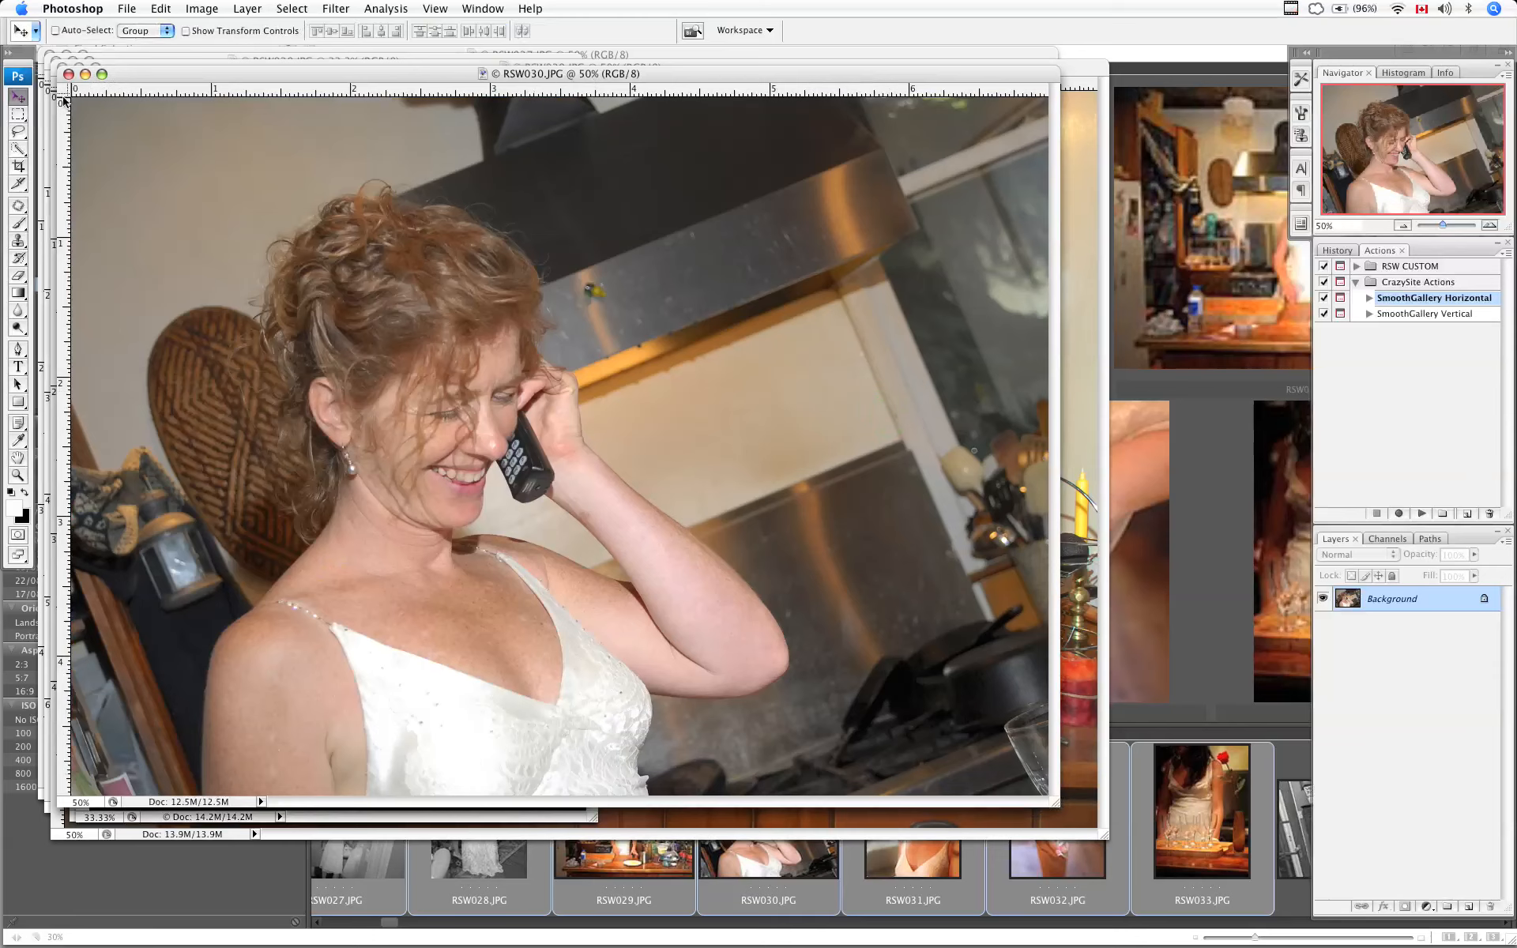
left_click(280, 79)
left_click_drag(281, 78, 342, 113)
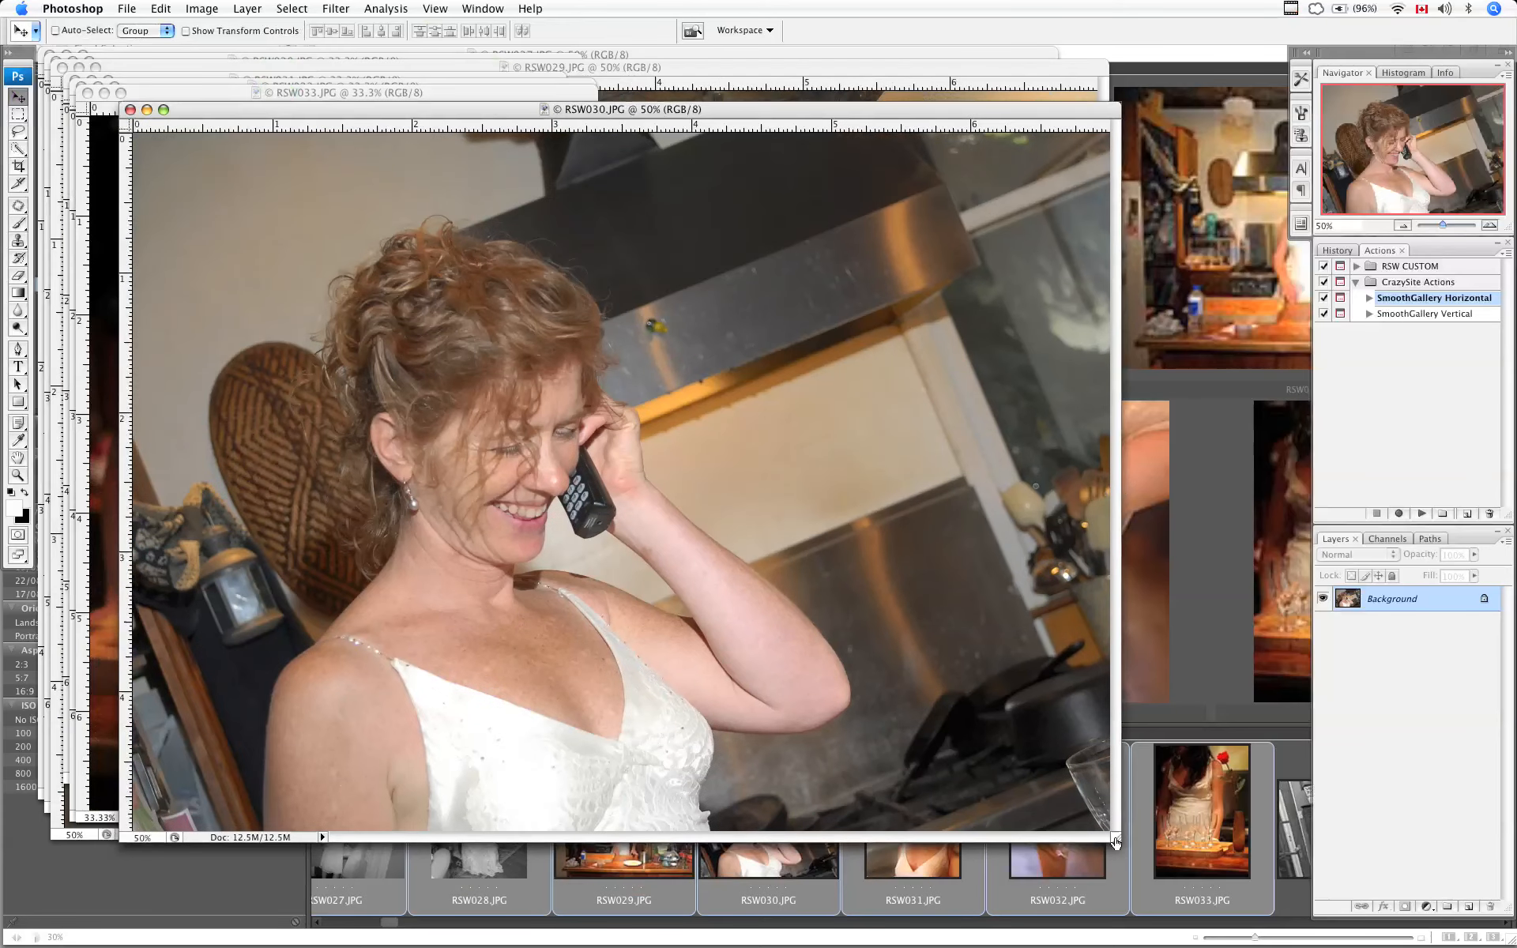
left_click_drag(1115, 842, 1202, 880)
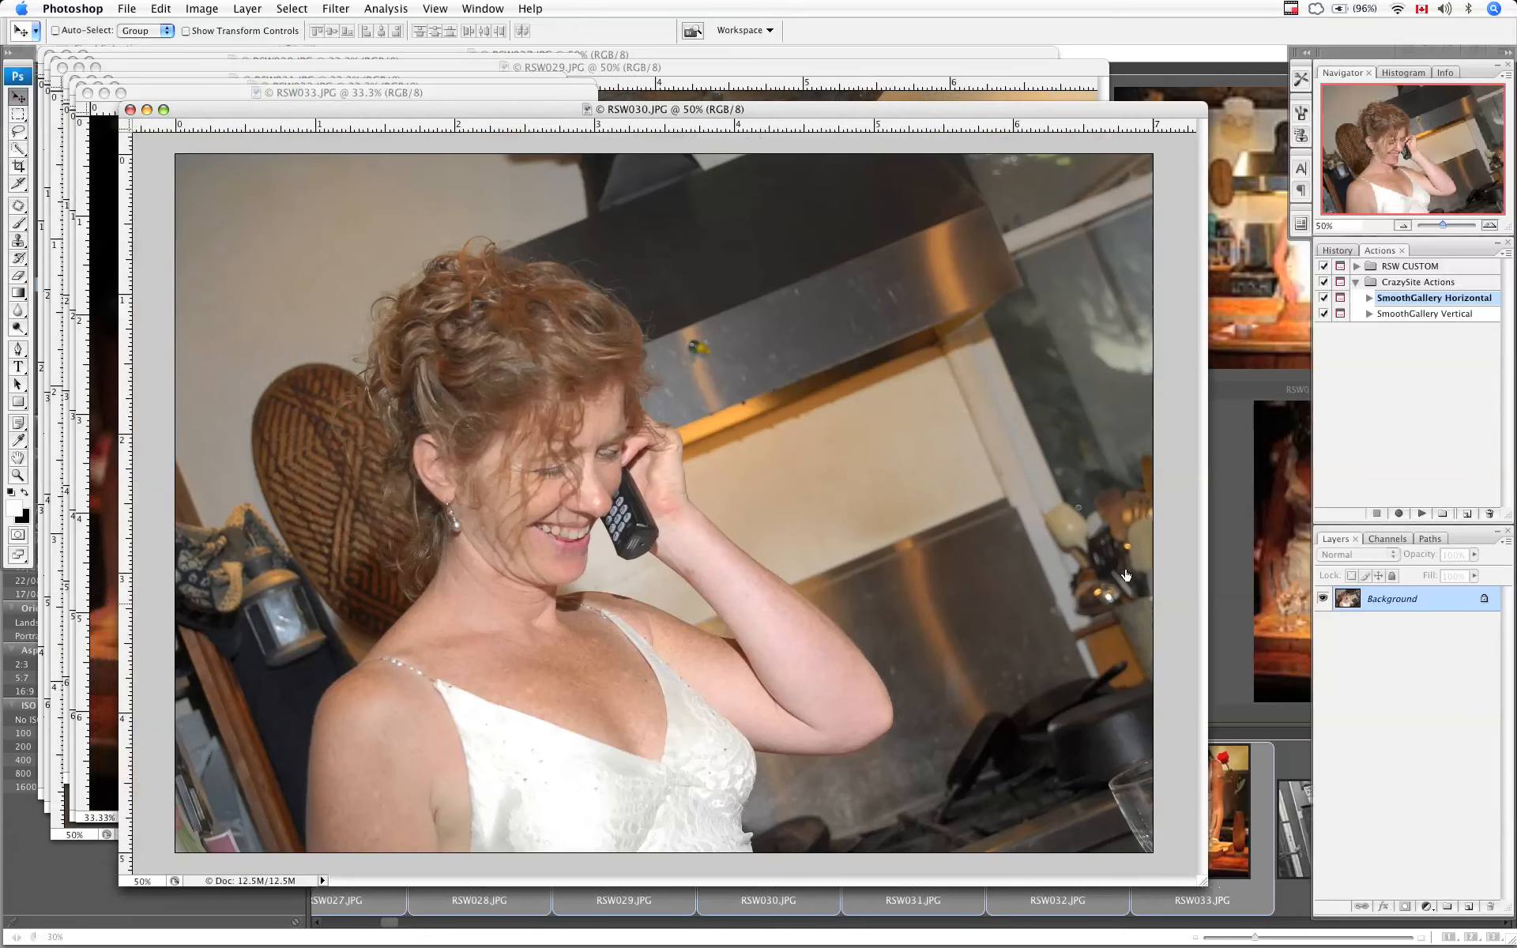
left_click(1174, 488)
Play the SmoothGallery Horizontal action on RSW030.JPG and halt it at the Crop message.
left_click(1421, 515)
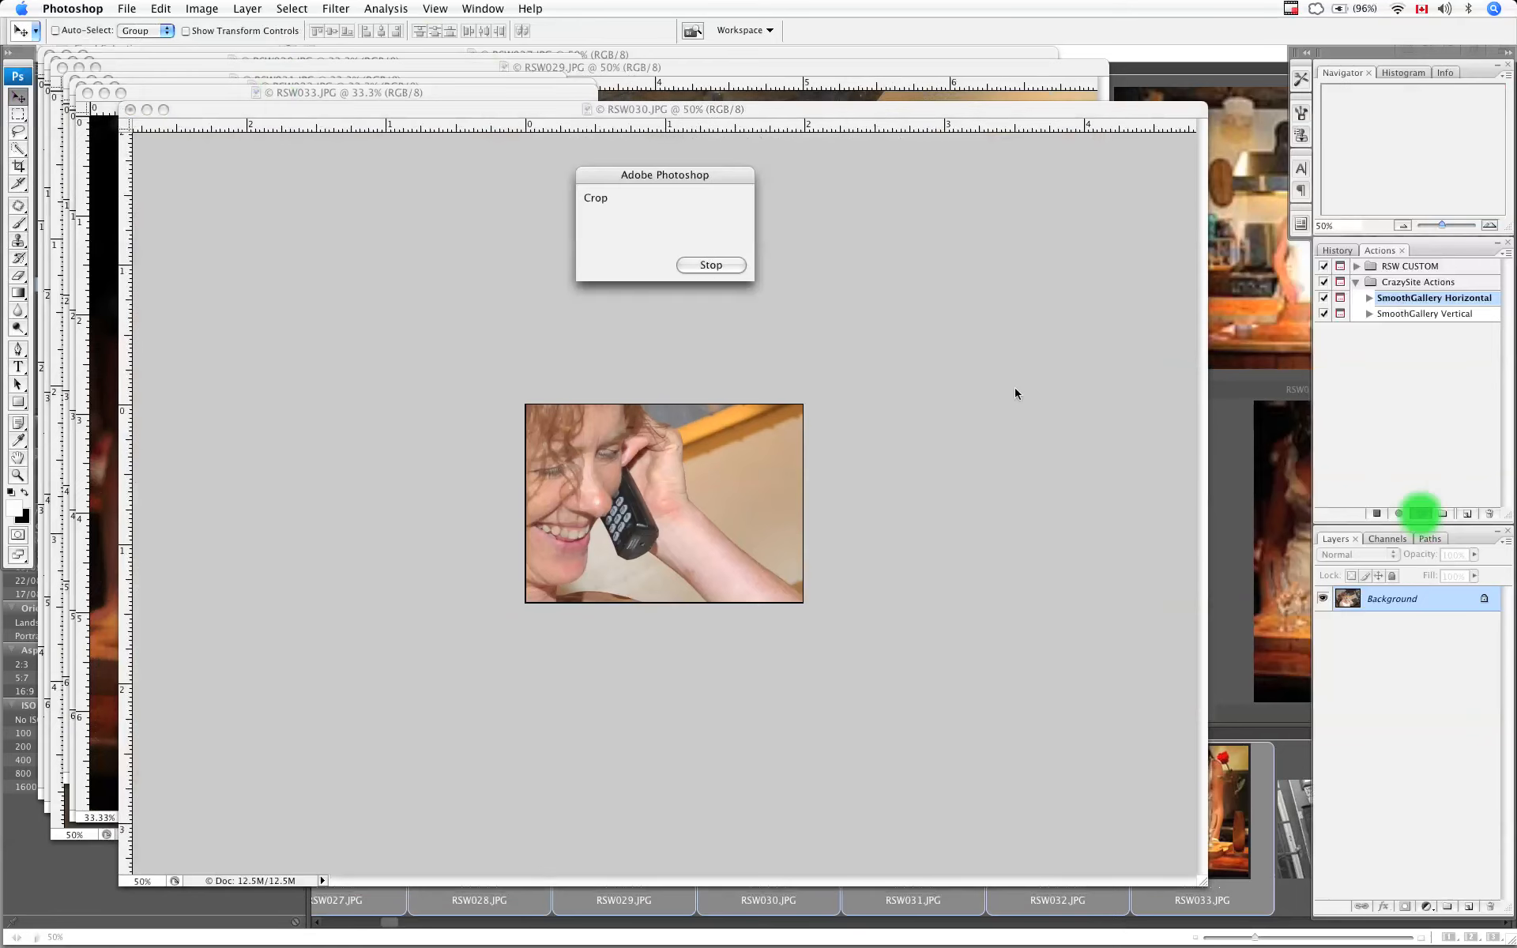
left_click(710, 265)
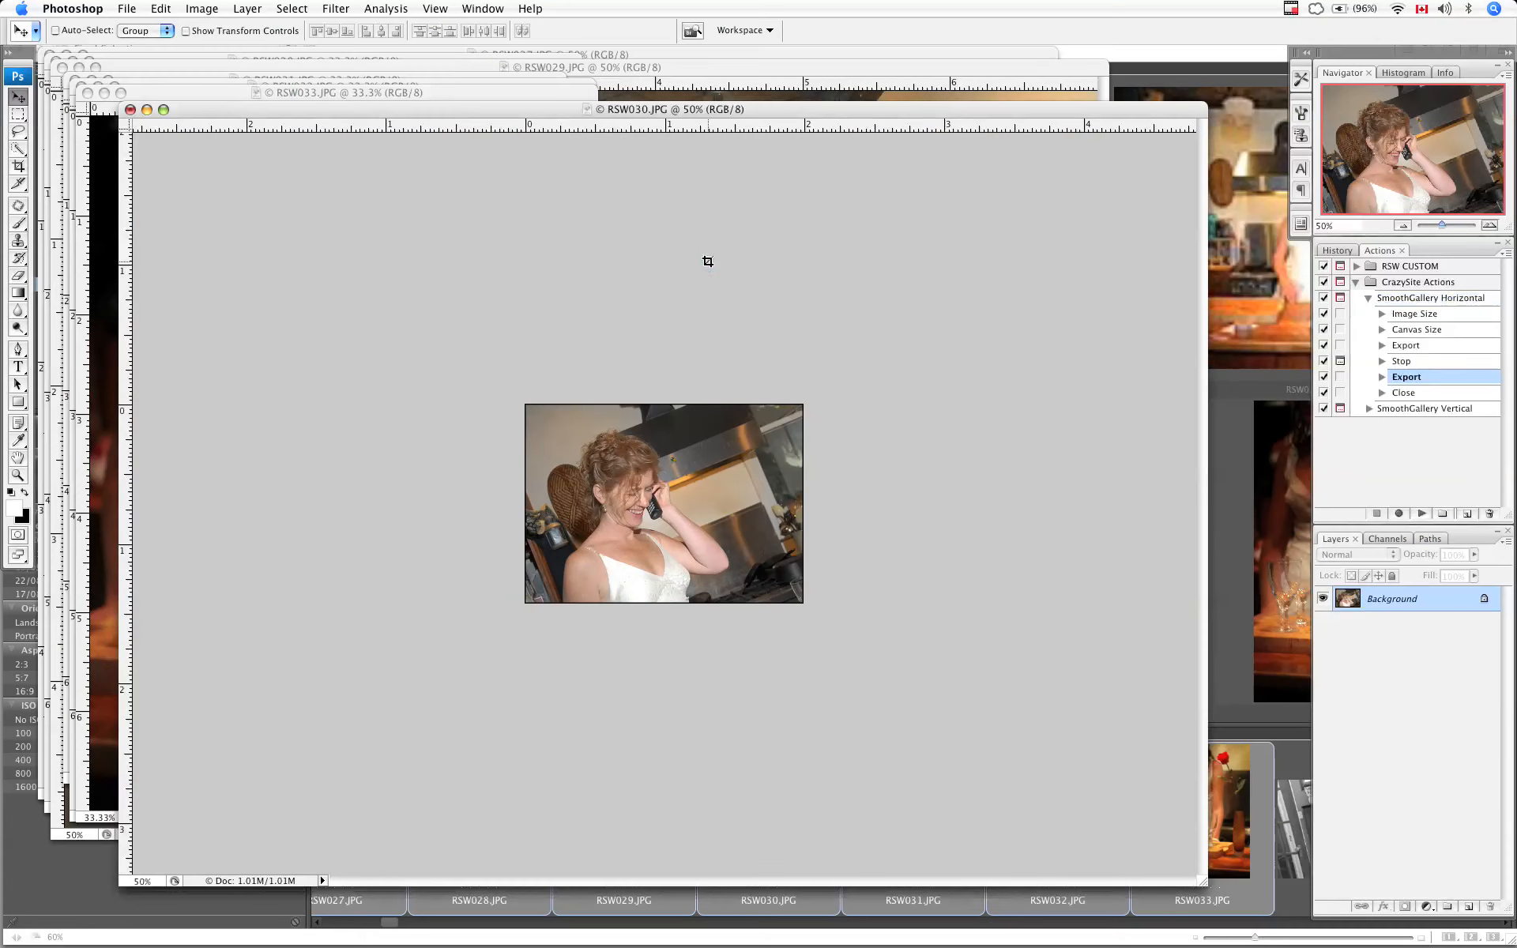
left_click(465, 188)
Crop RSW030.JPG to an 80 px by 80 px thumbnail around the woman on the phone and play the action's remaining steps.
left_click(19, 167)
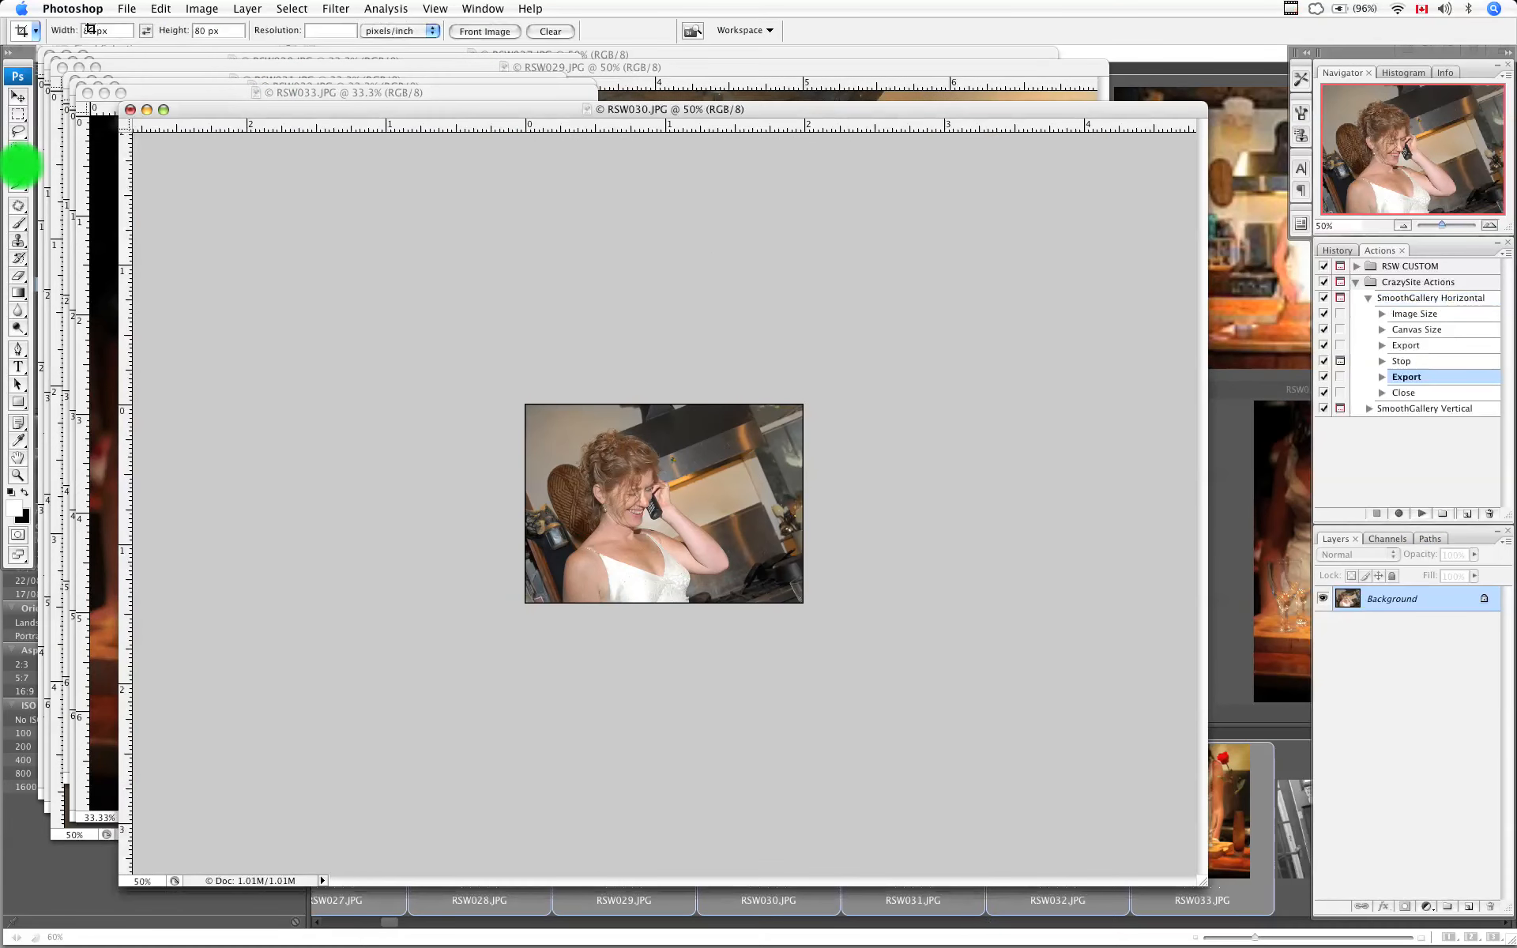
left_click_drag(574, 437, 721, 583)
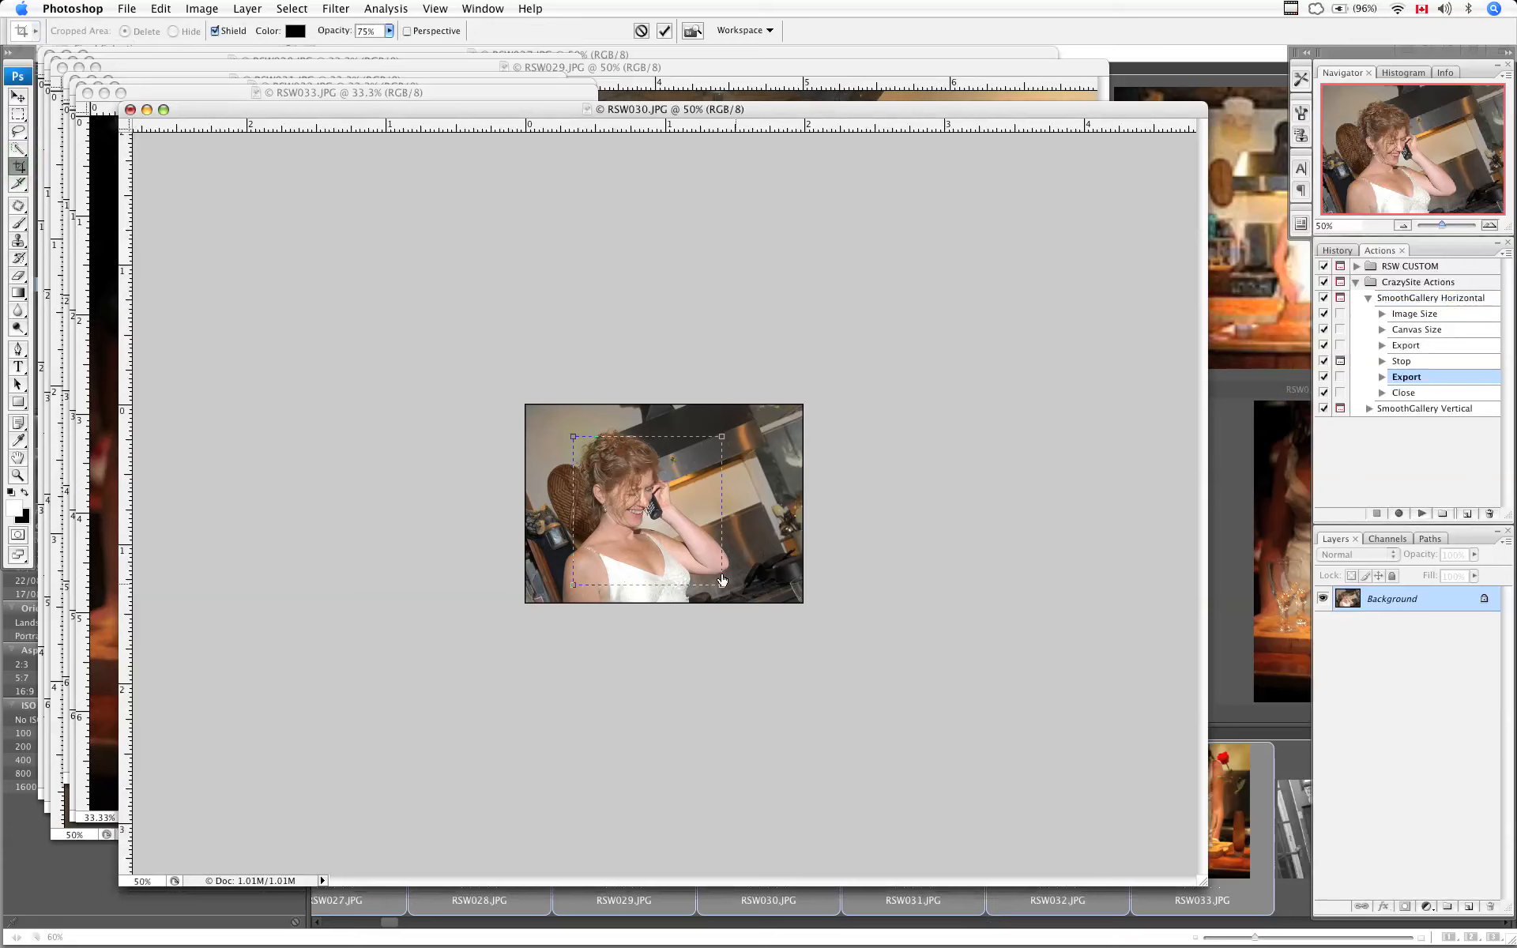
double_click(676, 554)
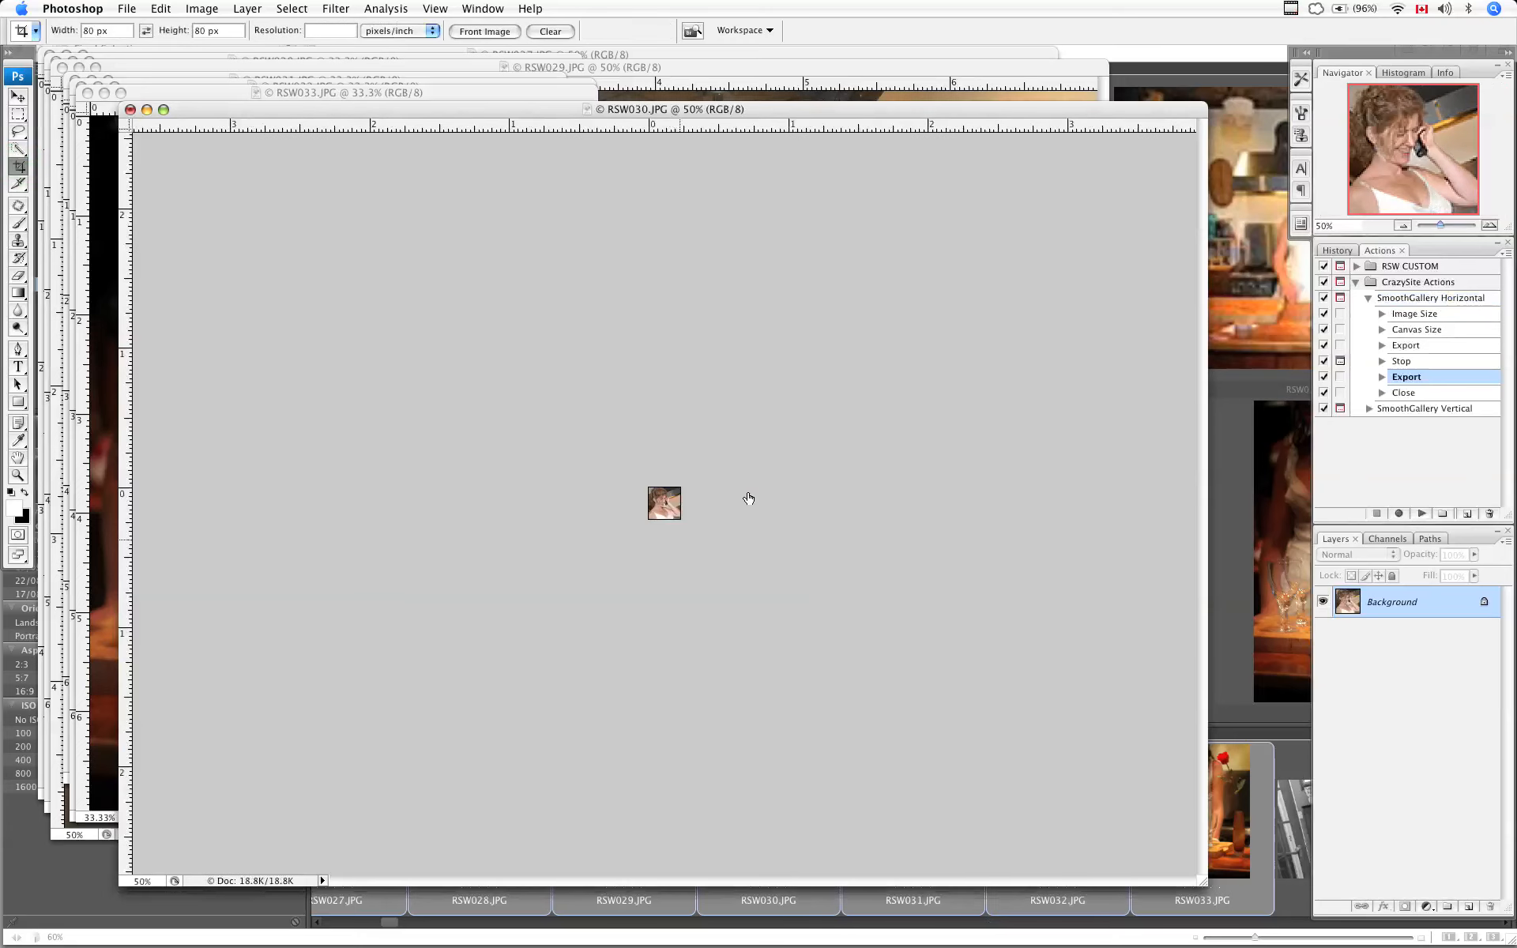
left_click(1421, 517)
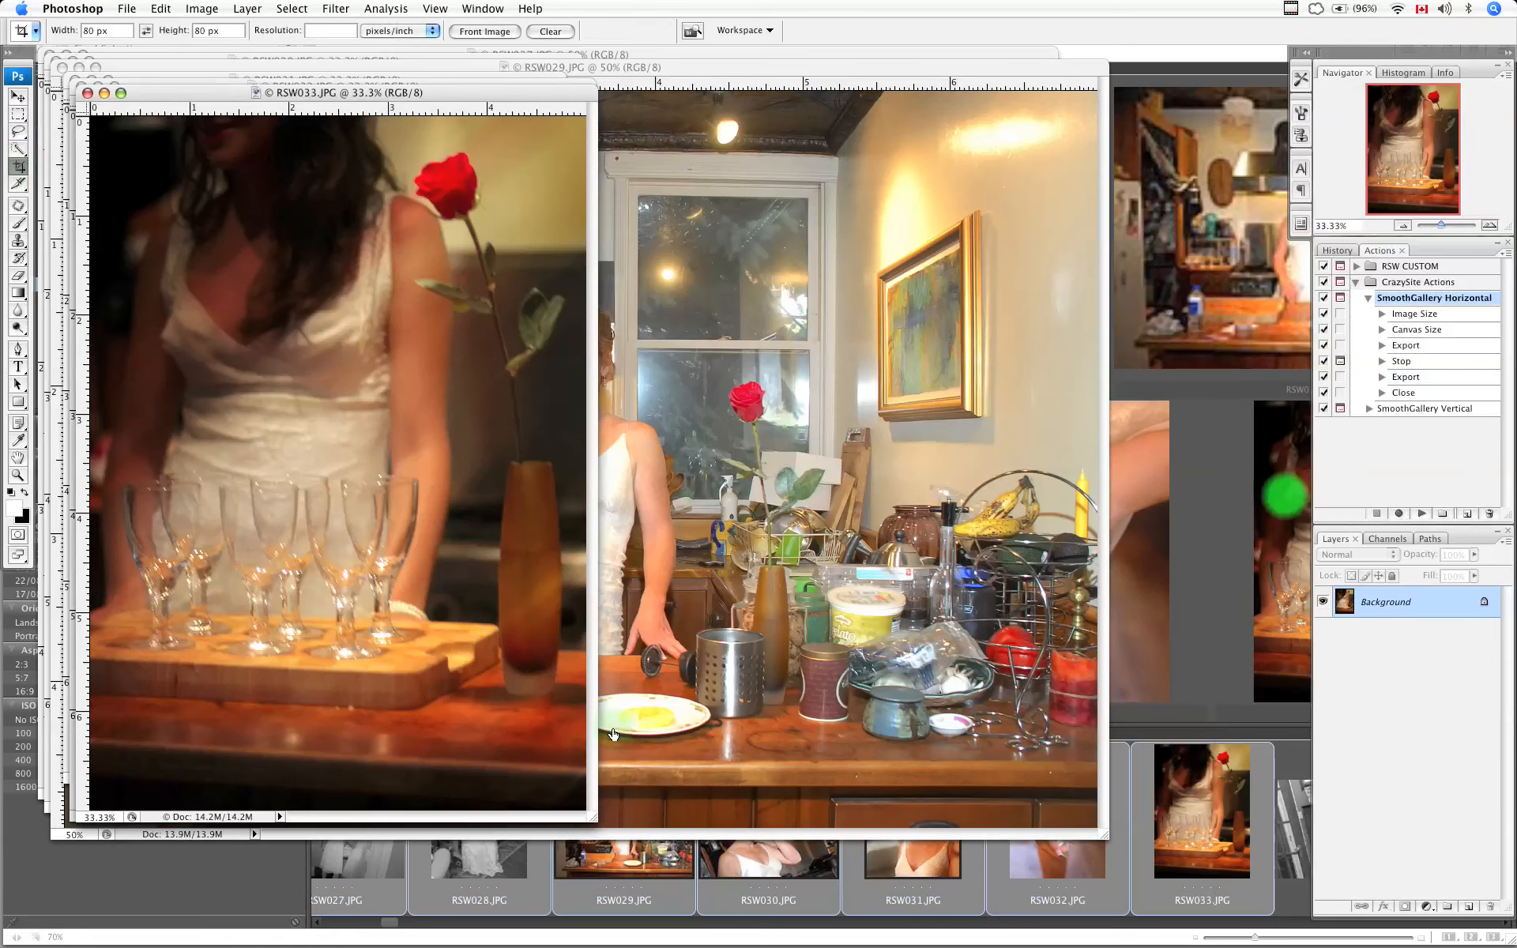
Play the SmoothGallery Vertical action on RSW033.JPG and halt it at the Crop message.
left_click(1414, 304)
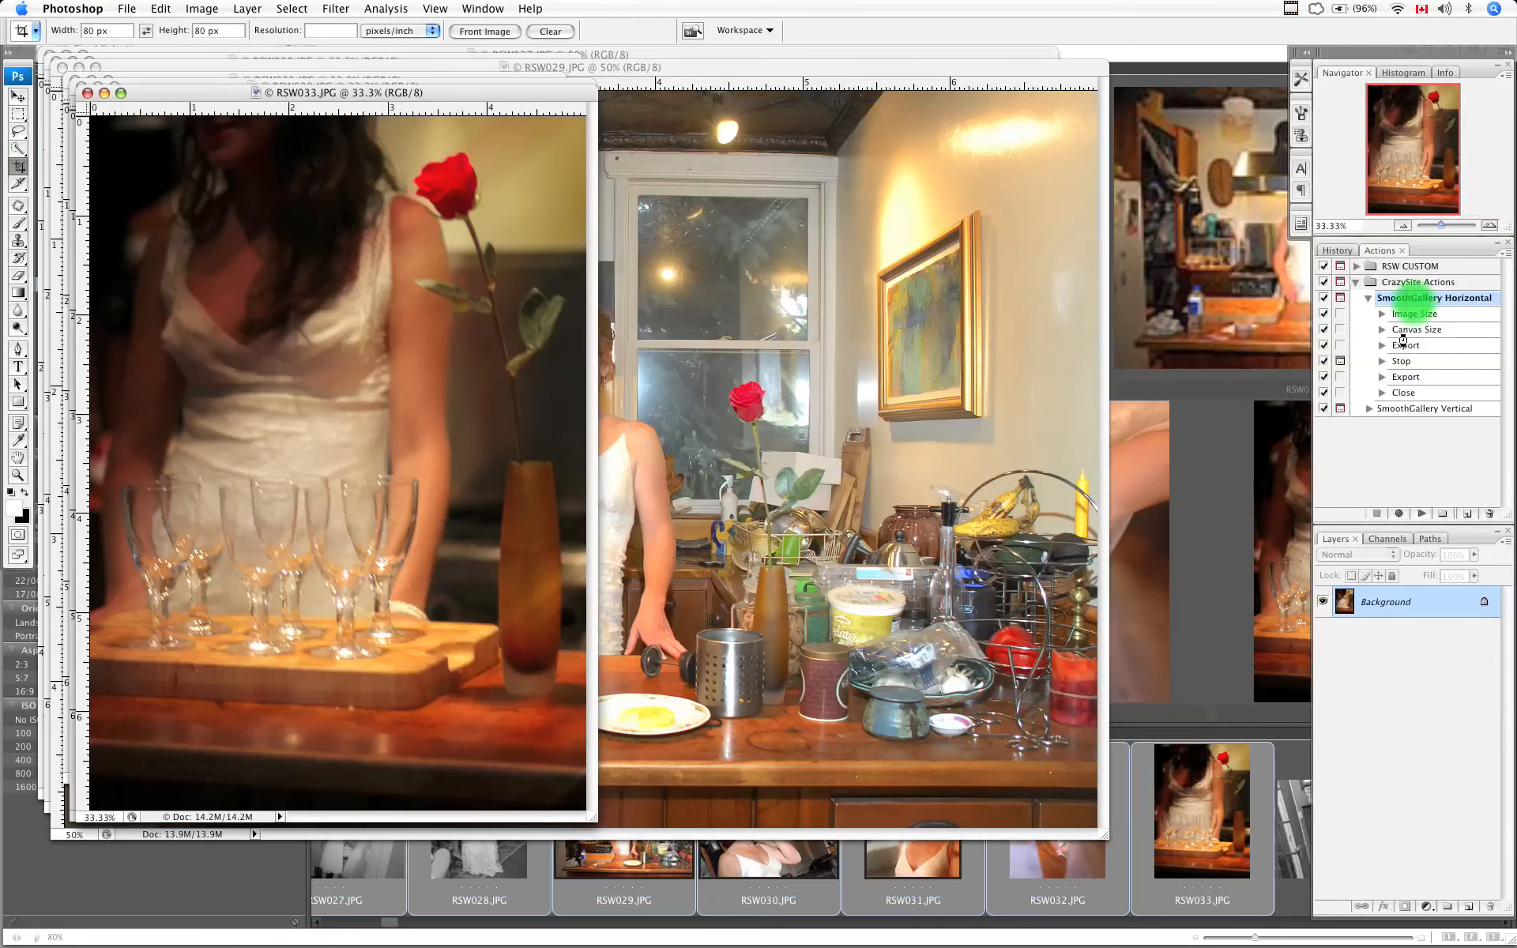
left_click(1369, 408)
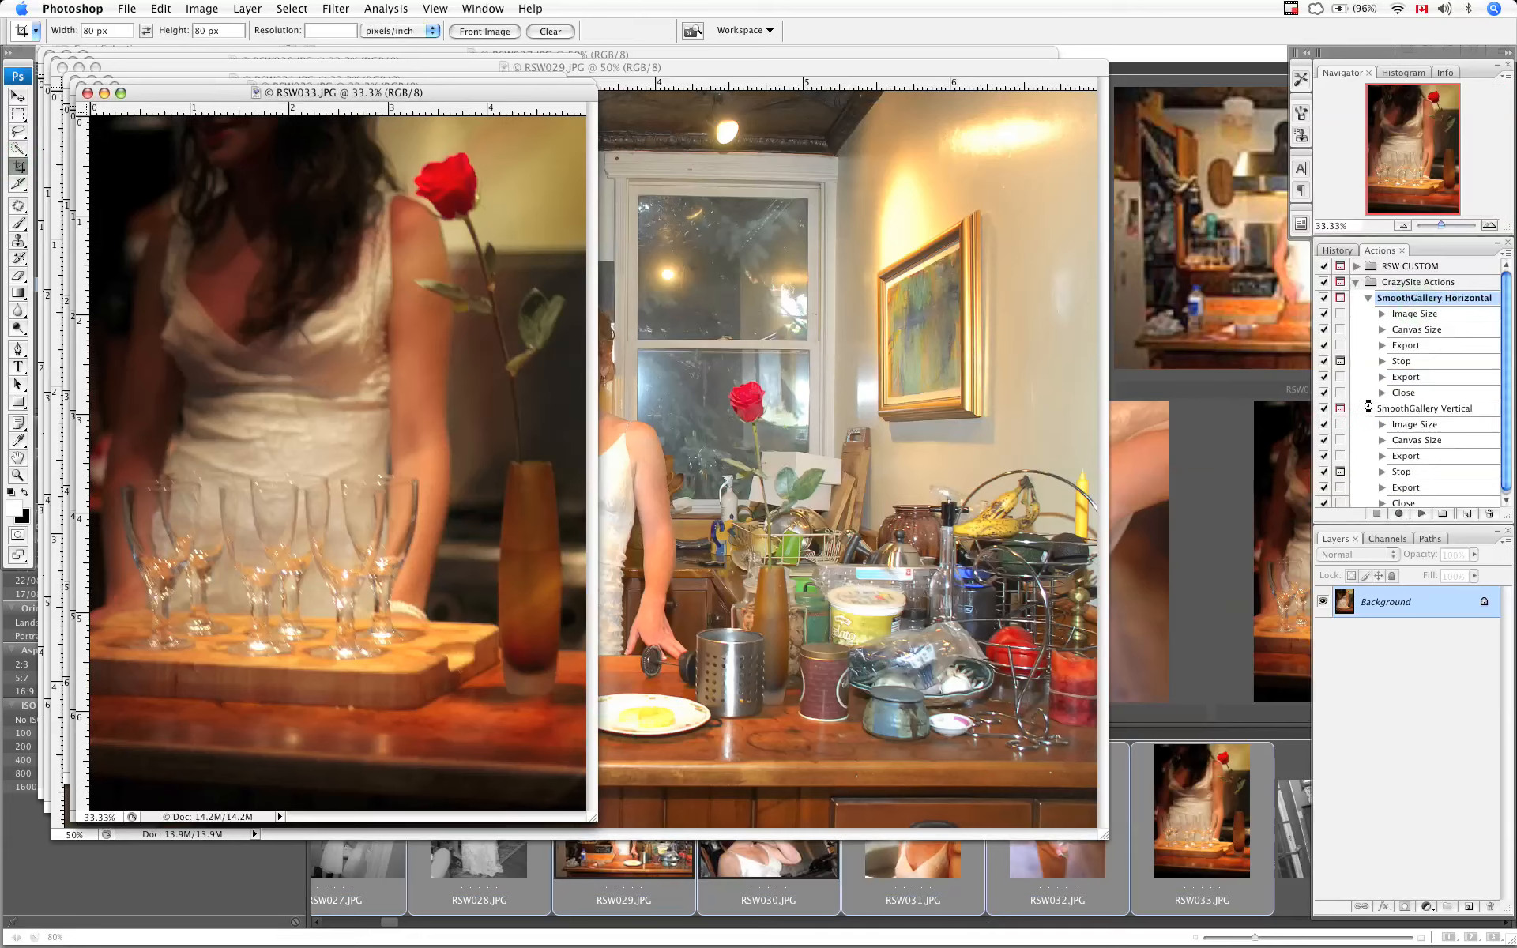
left_click(1411, 408)
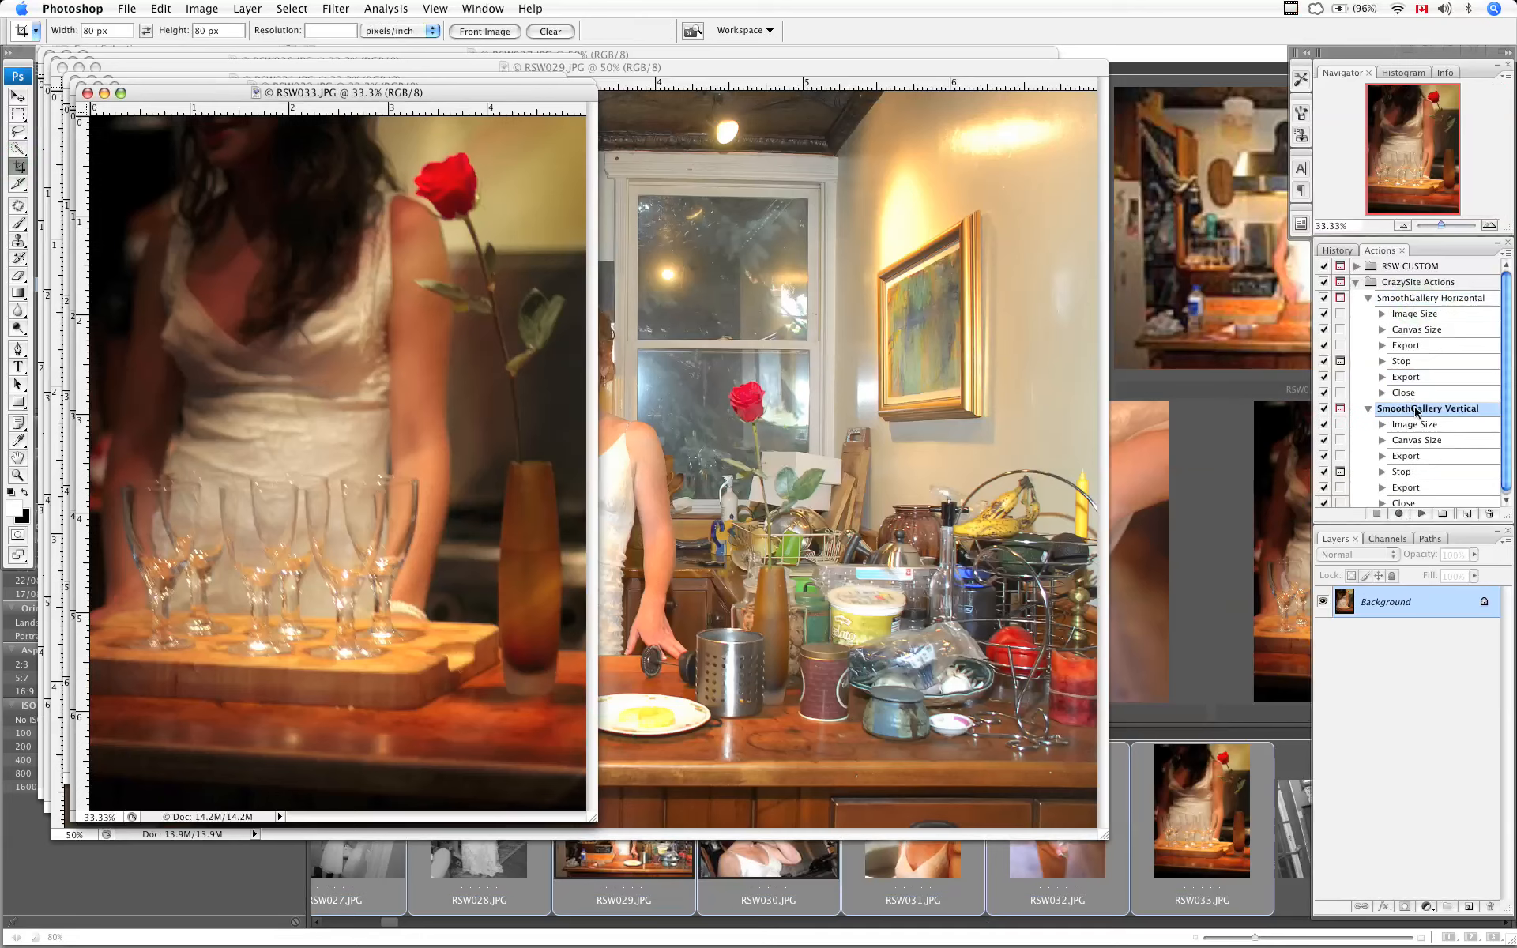
left_click(1421, 514)
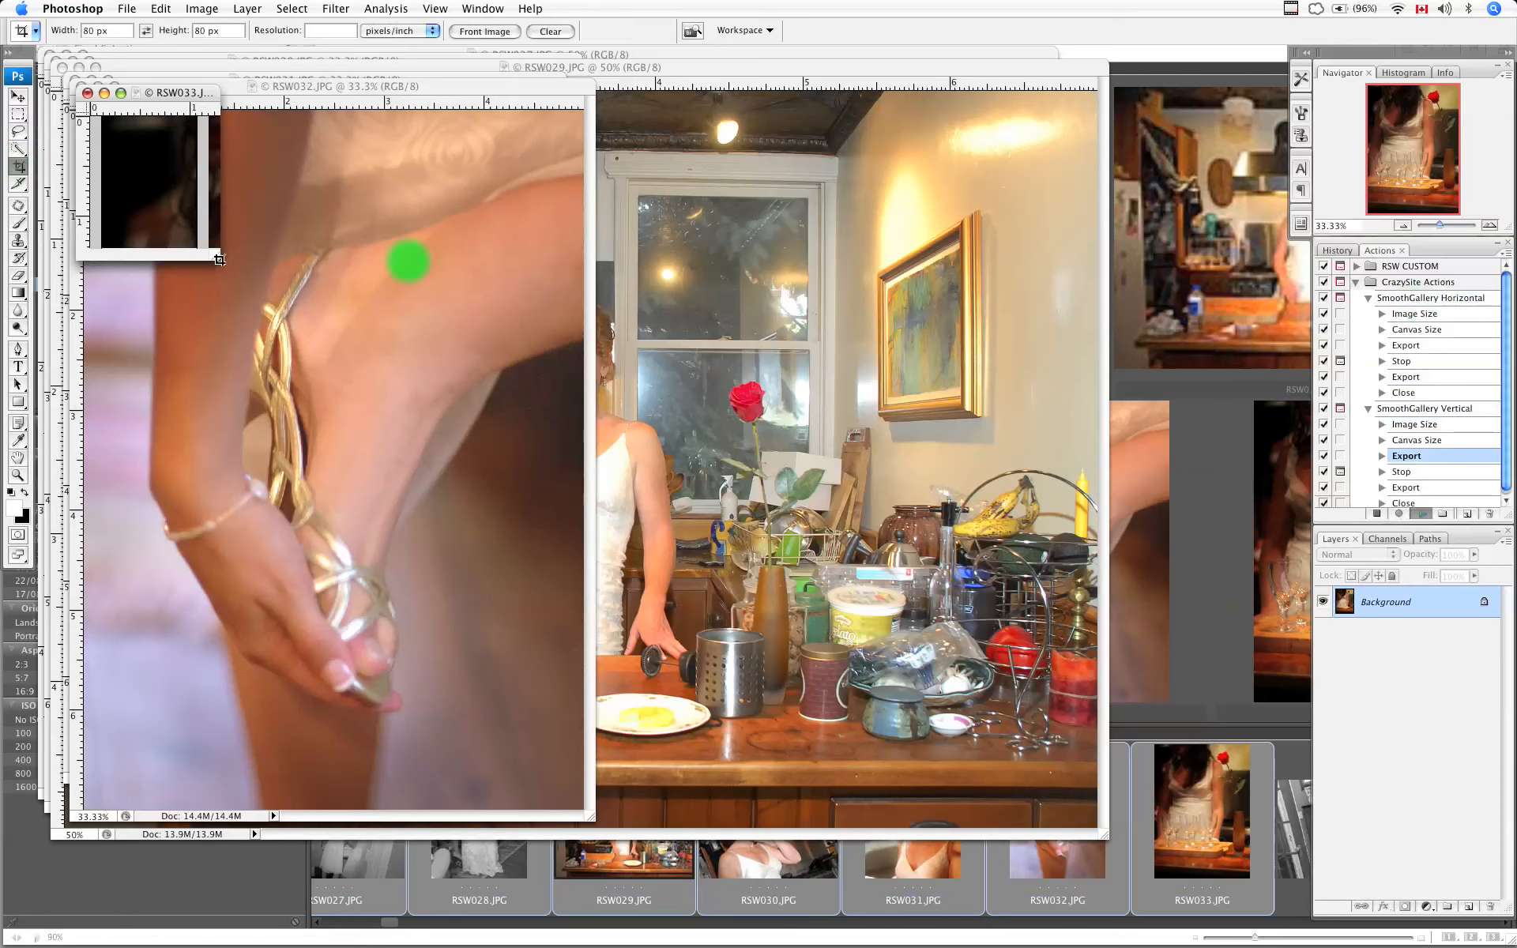
left_click(218, 258)
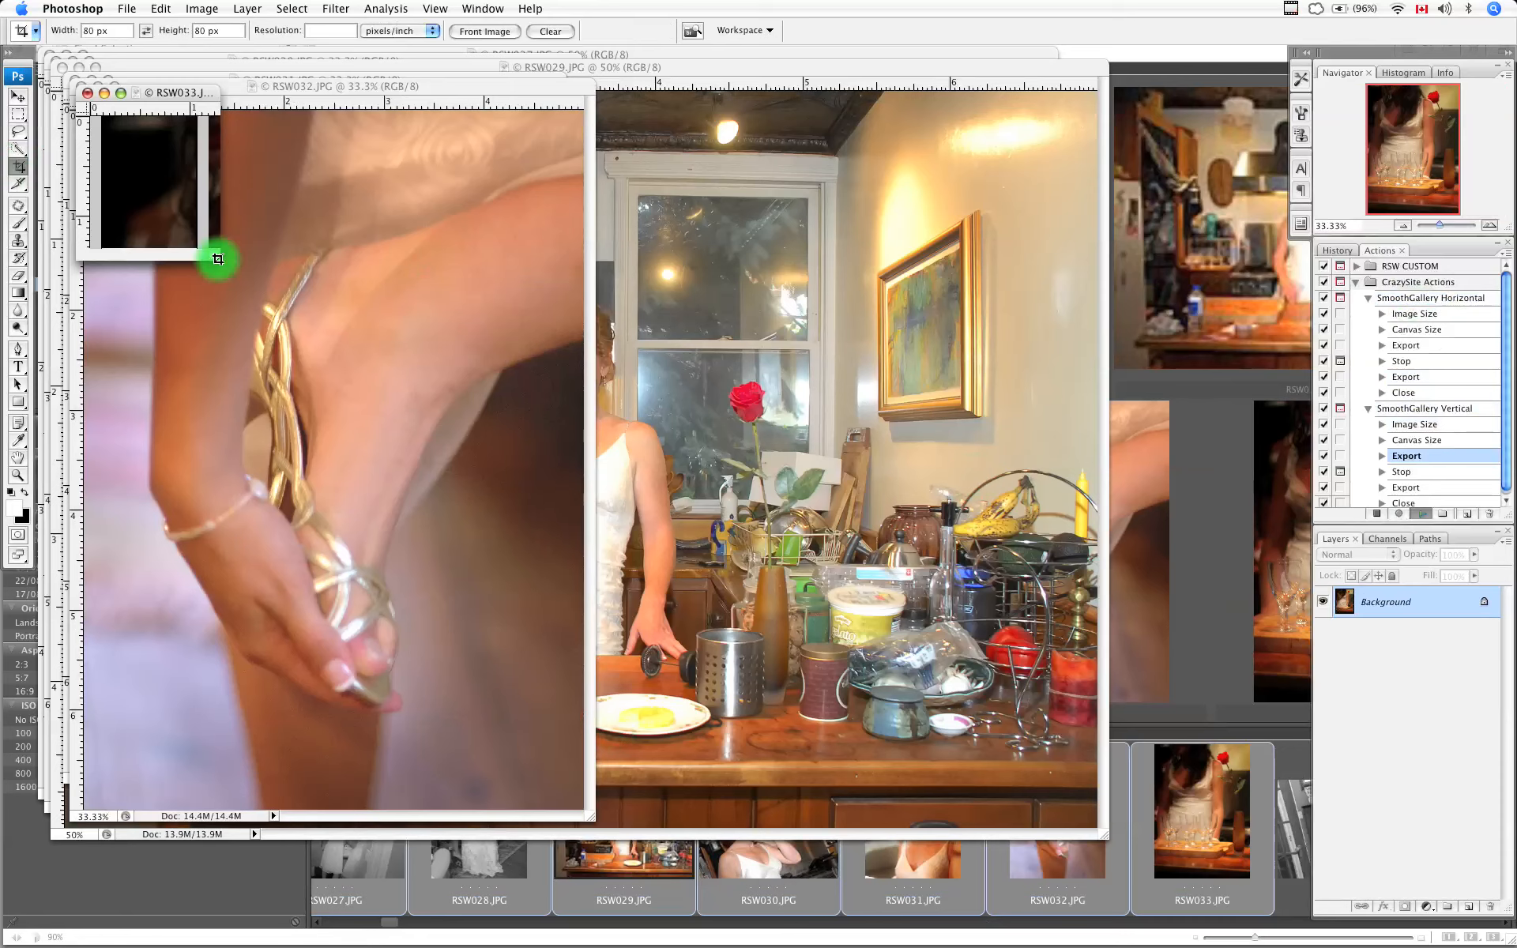
left_click(715, 267)
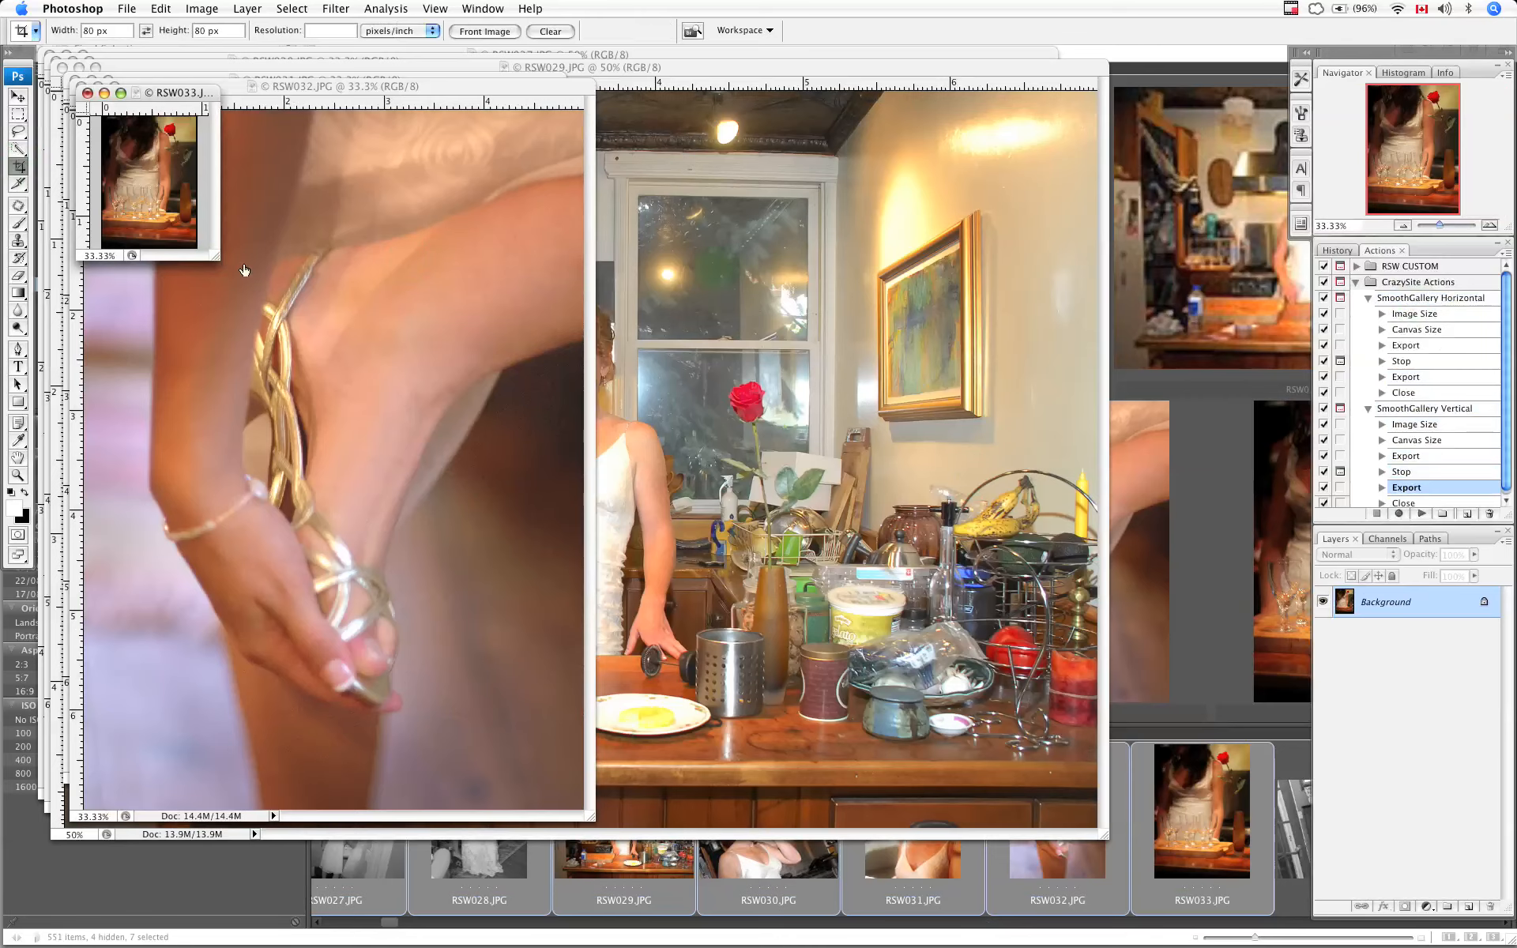
Enlarge the RSW033.JPG window, crop an 80 px by 80 px thumbnail around the dress and glasses, and play the action's remaining steps.
left_click(1225, 795)
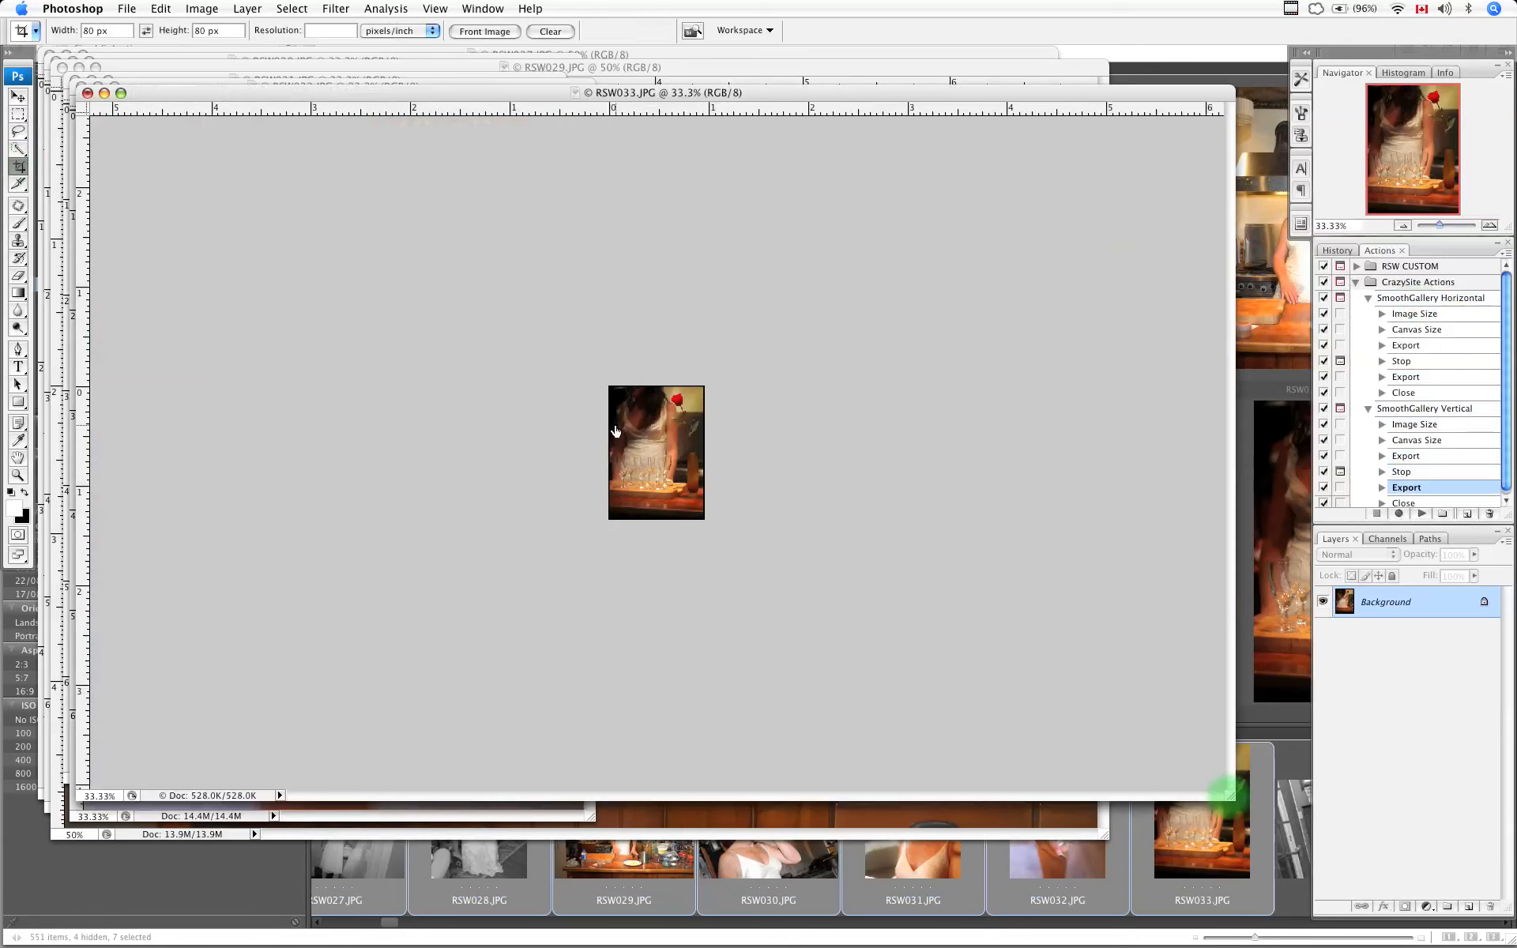
left_click_drag(657, 486, 705, 512)
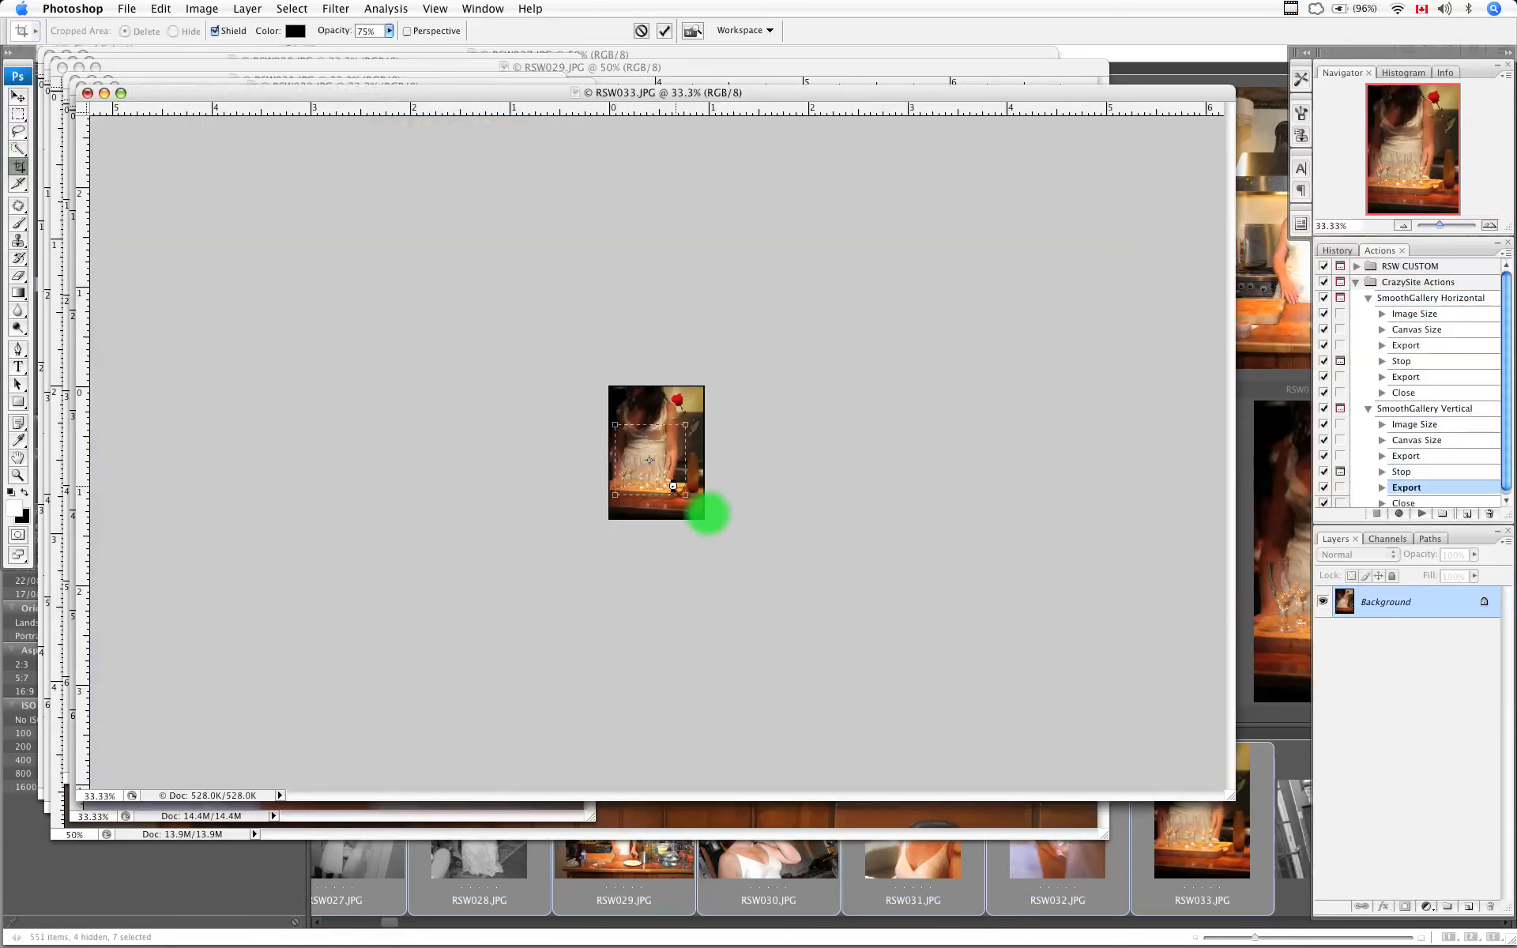
key("Return")
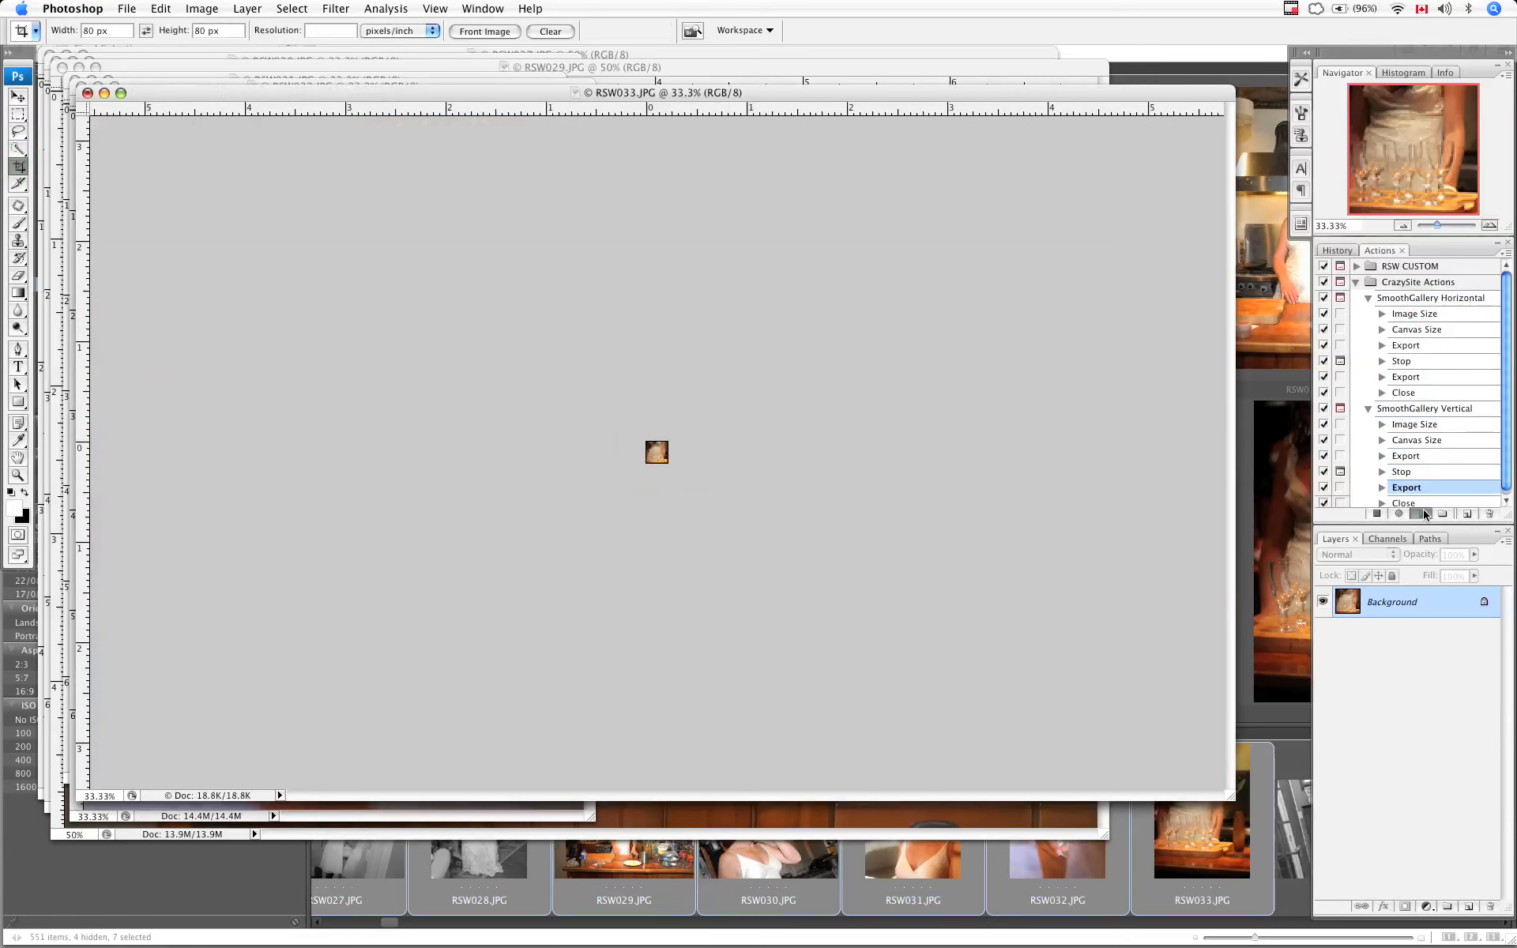
left_click(1425, 515)
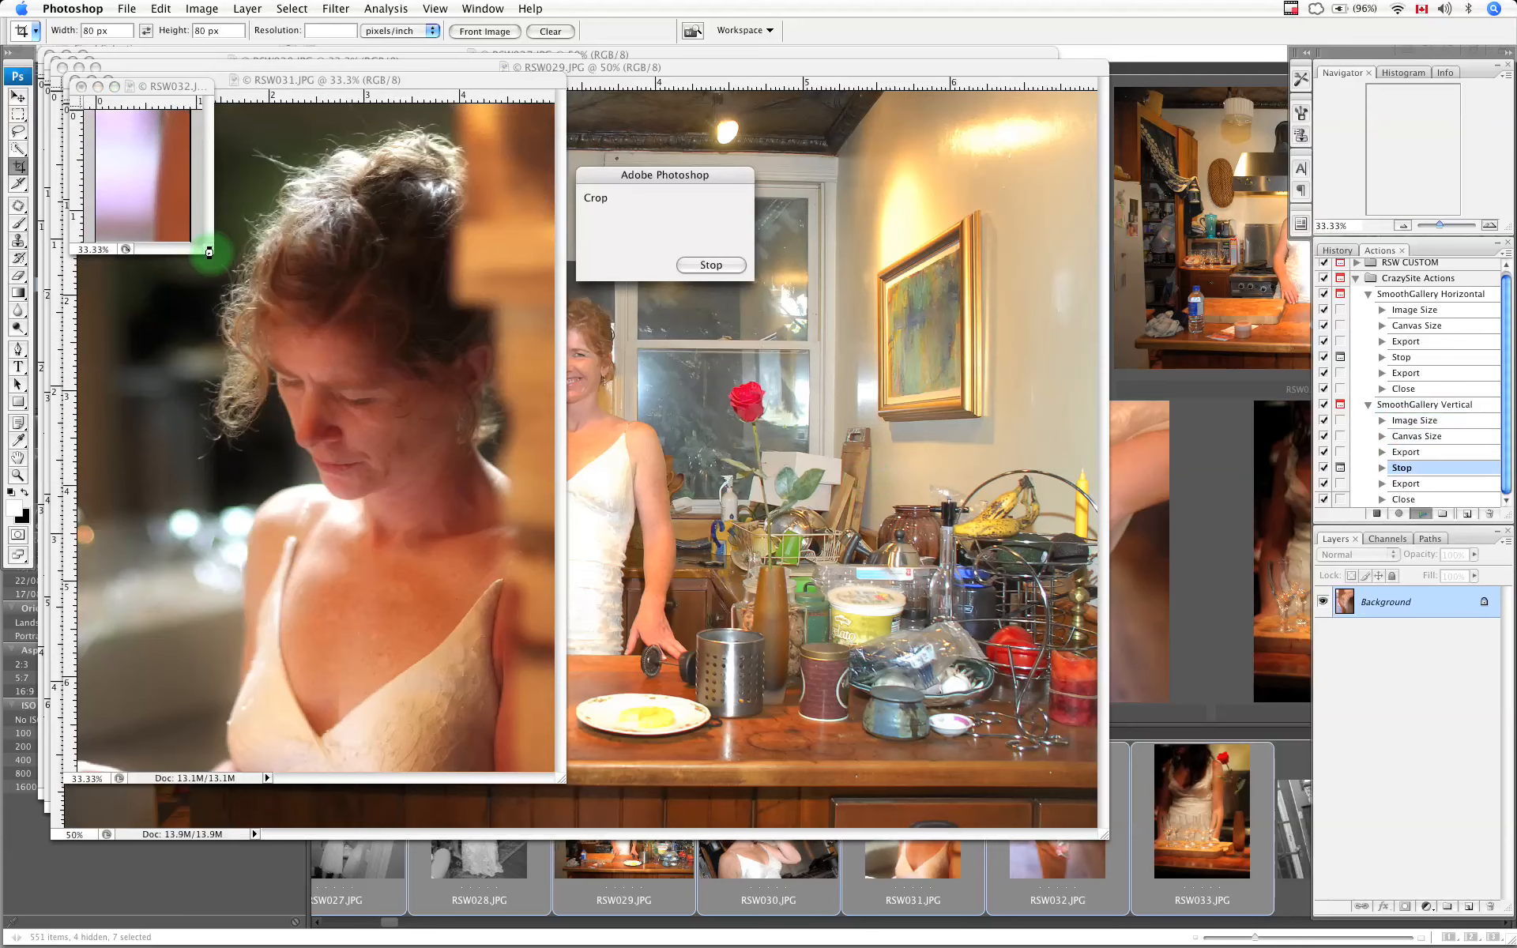
Halt the vertical action at its Crop message, crop RSW032.JPG to an 80 px by 80 px thumbnail around the hand, and play the remaining steps.
left_click(714, 267)
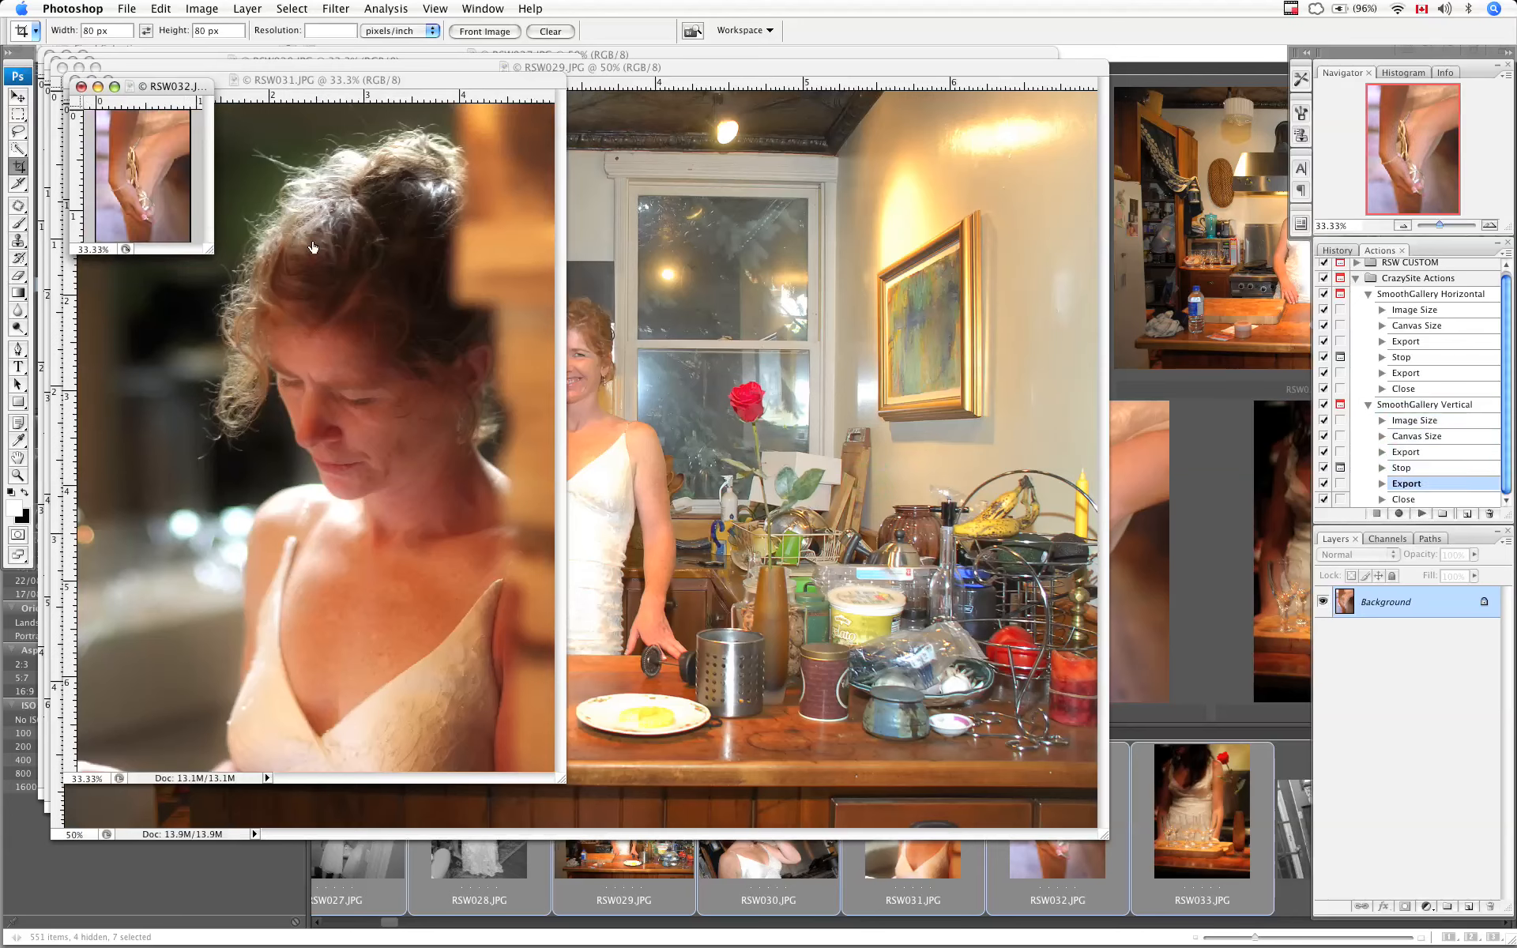
left_click(137, 191)
left_click_drag(103, 140, 160, 228)
key("Return")
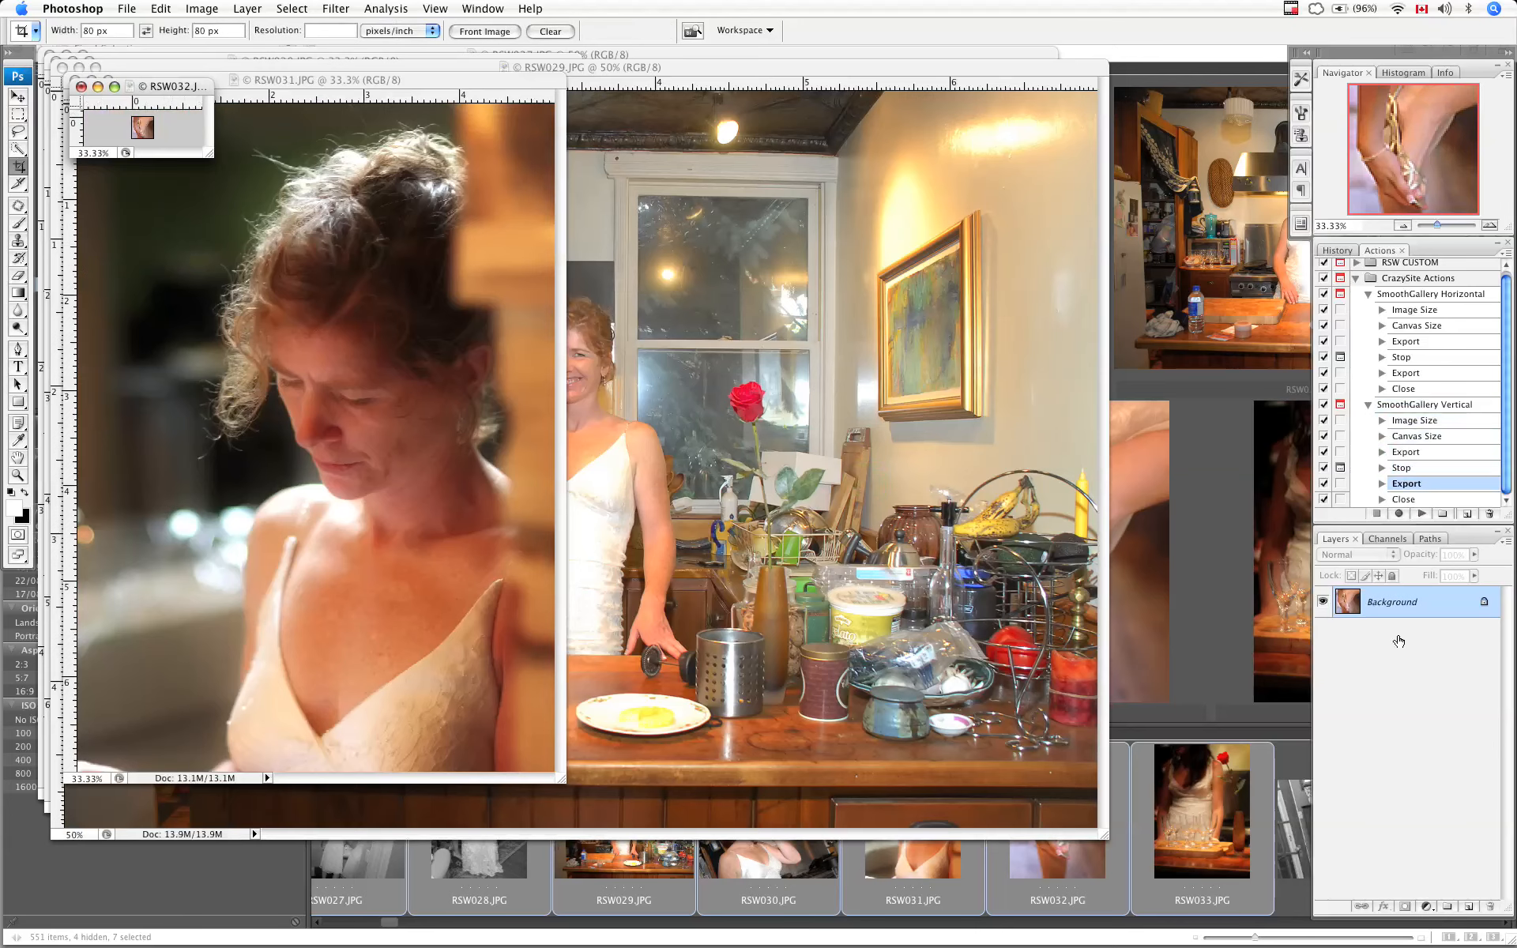
left_click(1411, 540)
left_click(1425, 514)
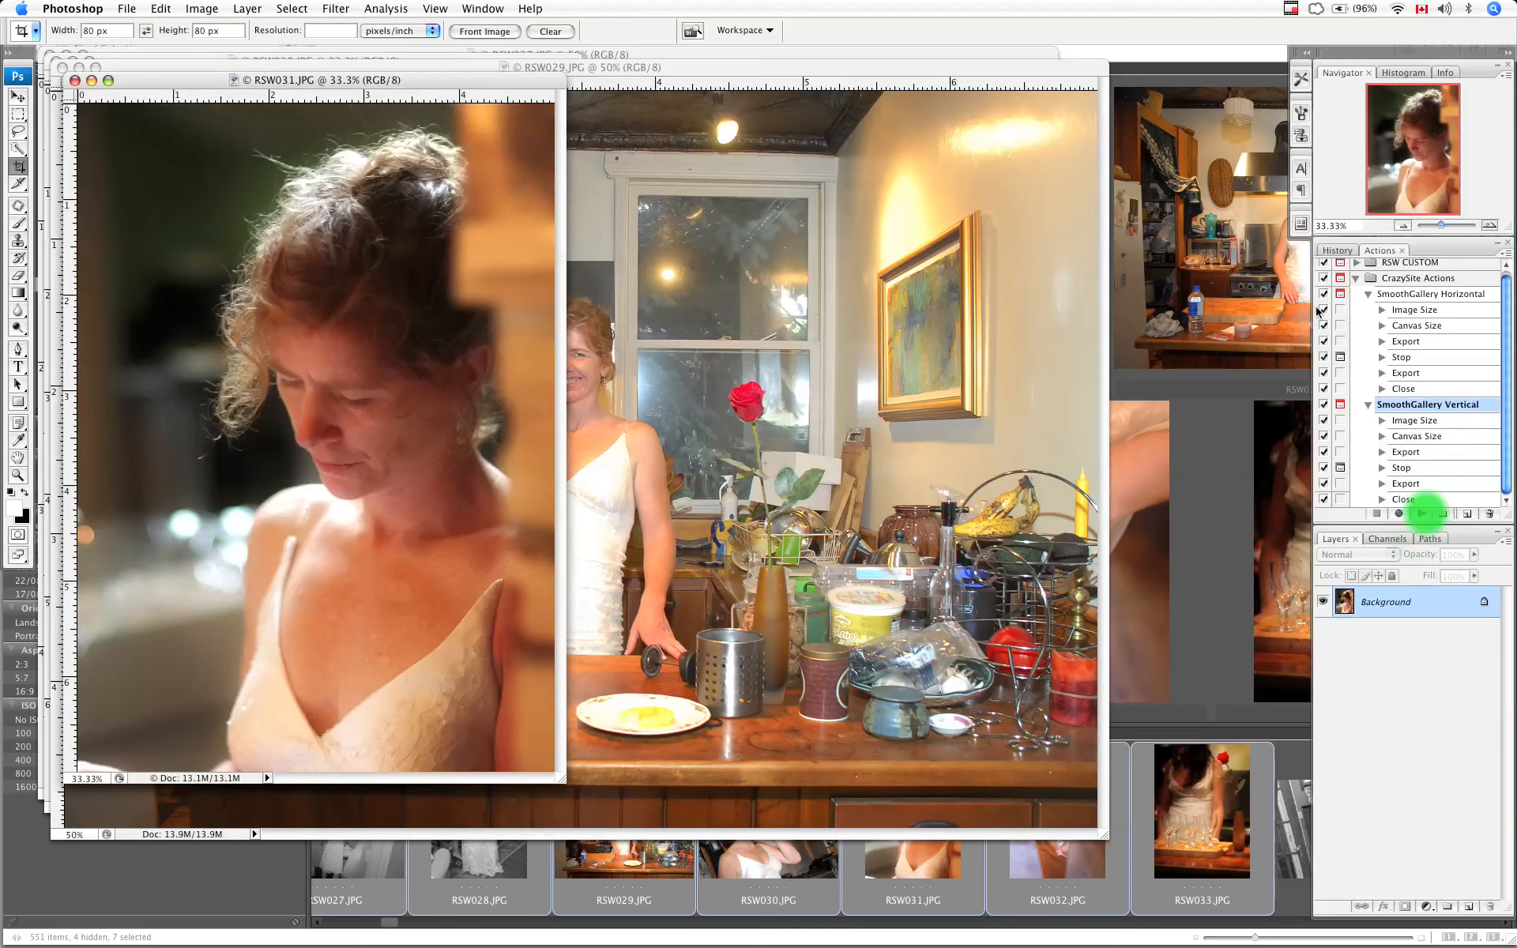
Run the SmoothGallery Vertical action on RSW031.JPG, cropping its 80 px by 80 px thumbnail around the woman's head and shoulders.
left_click(1422, 514)
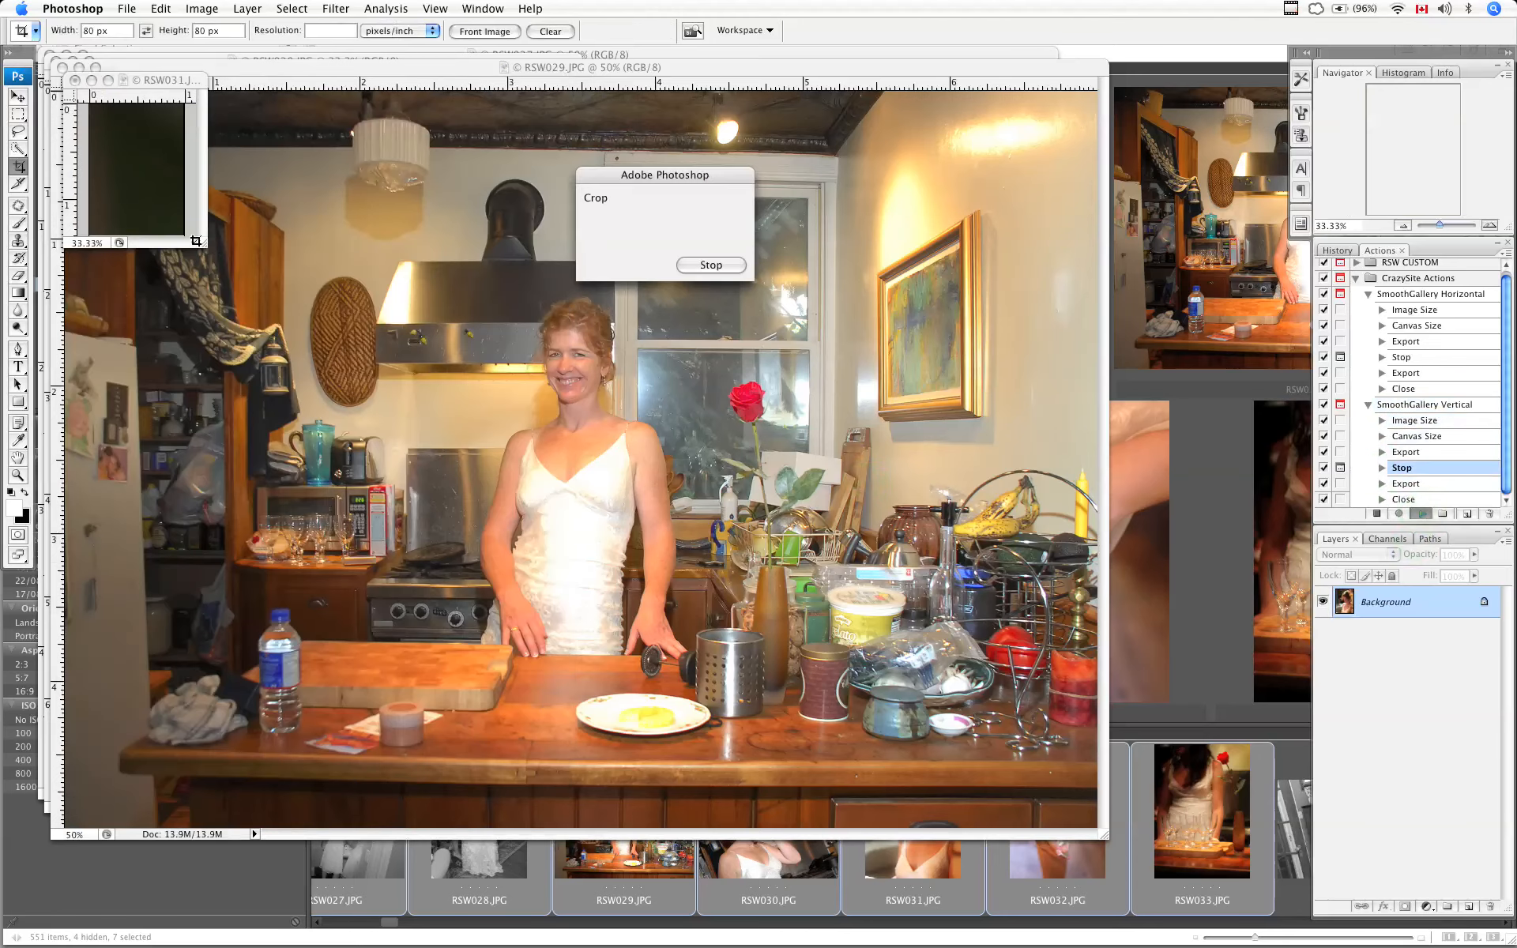
left_click(266, 275)
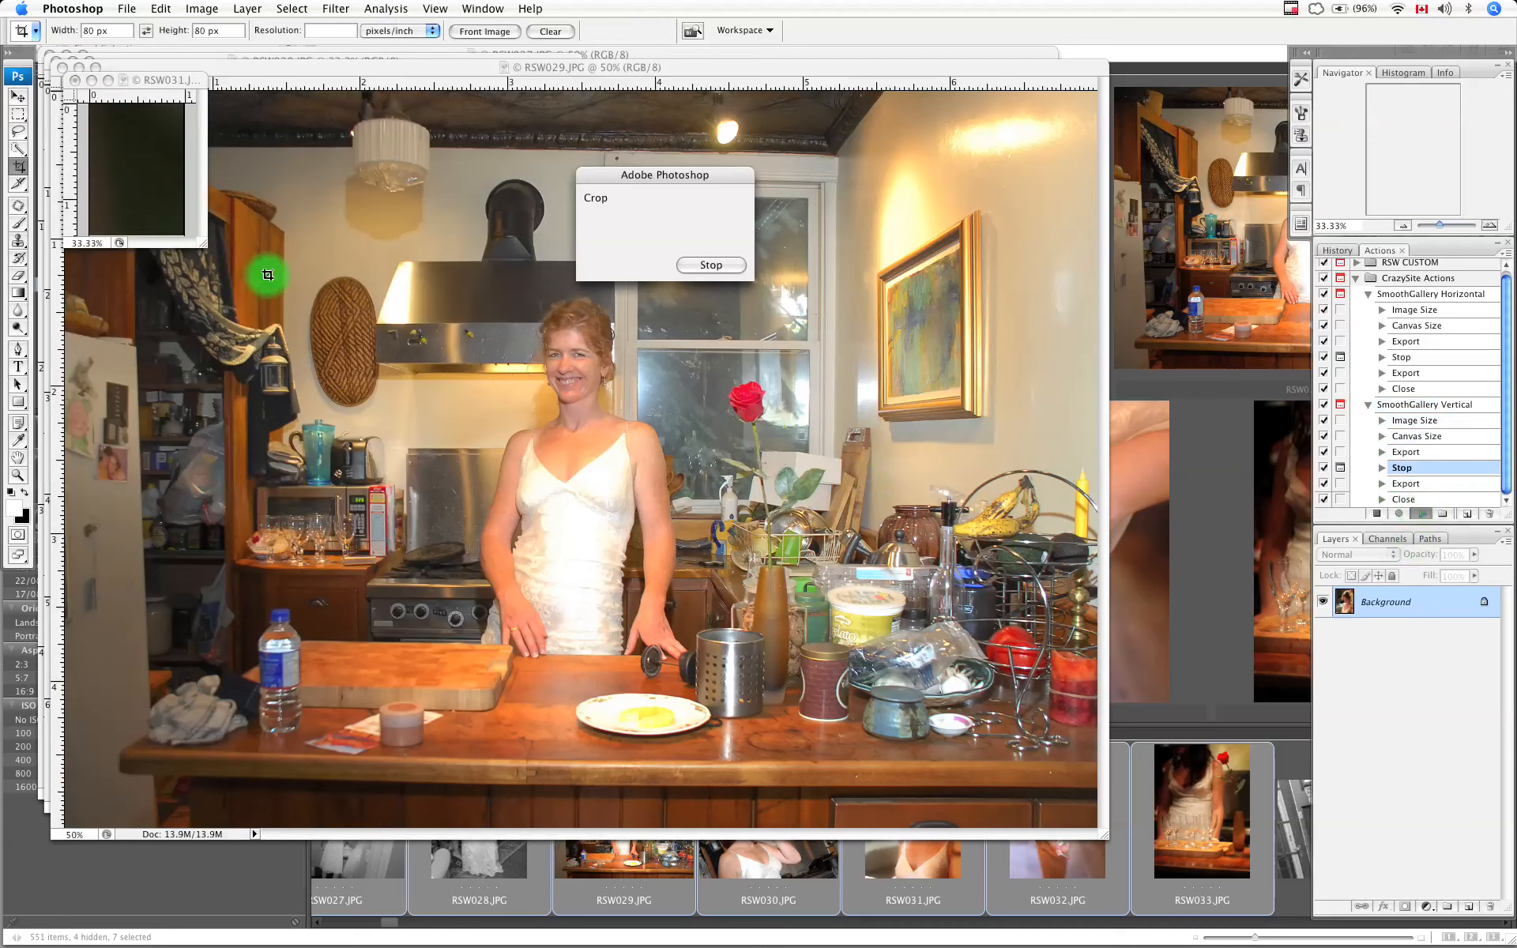
left_click(685, 263)
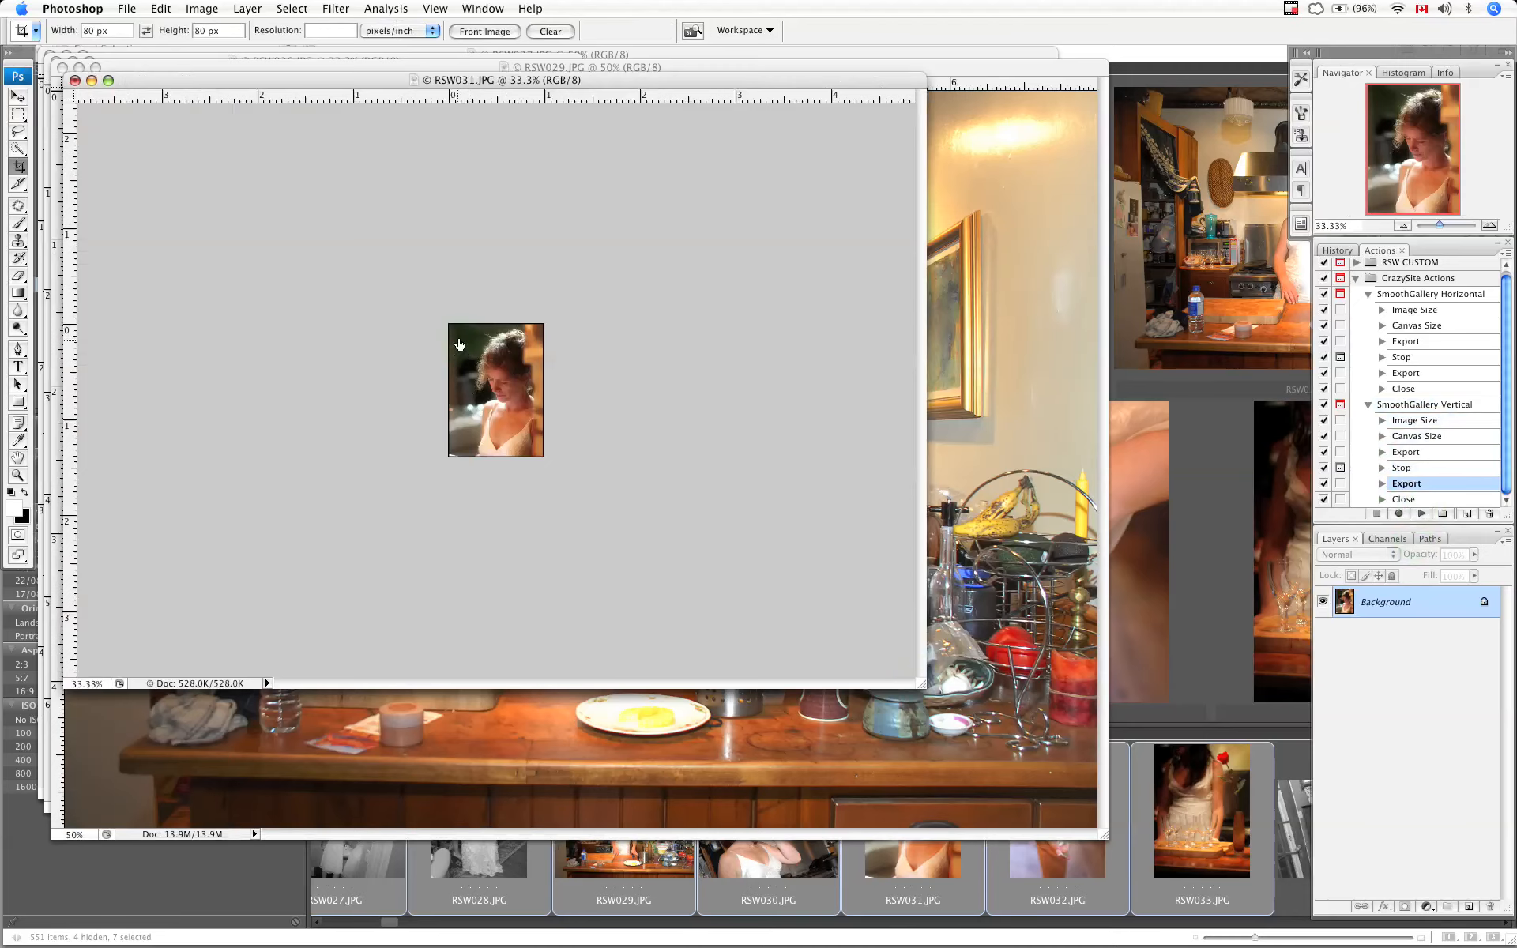
left_click_drag(458, 337, 544, 421)
double_click(492, 382)
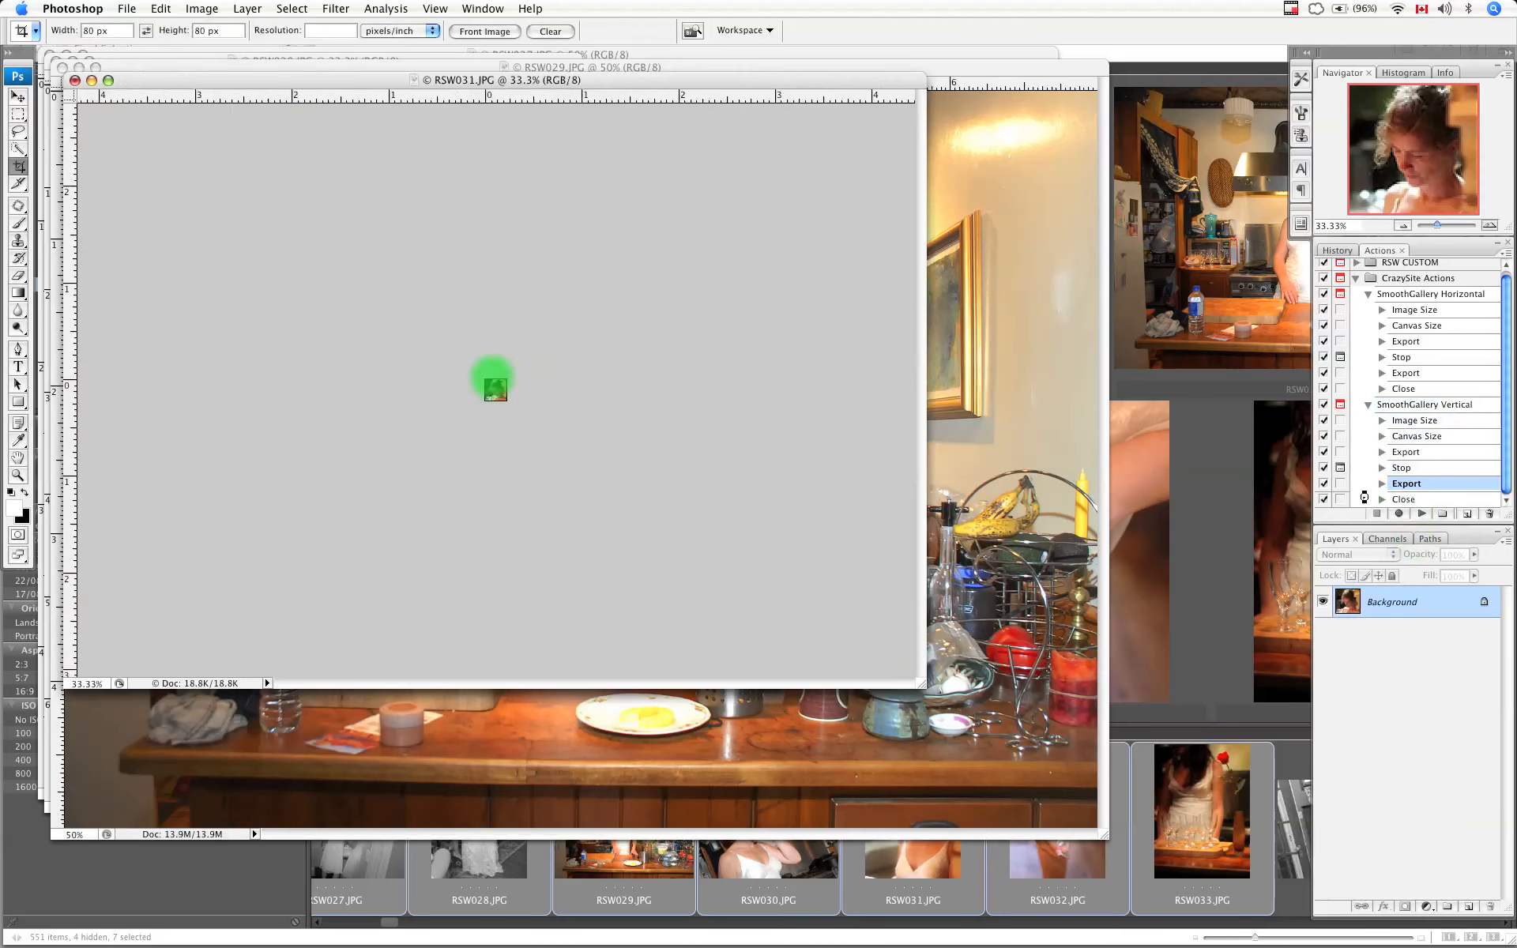
left_click(1422, 514)
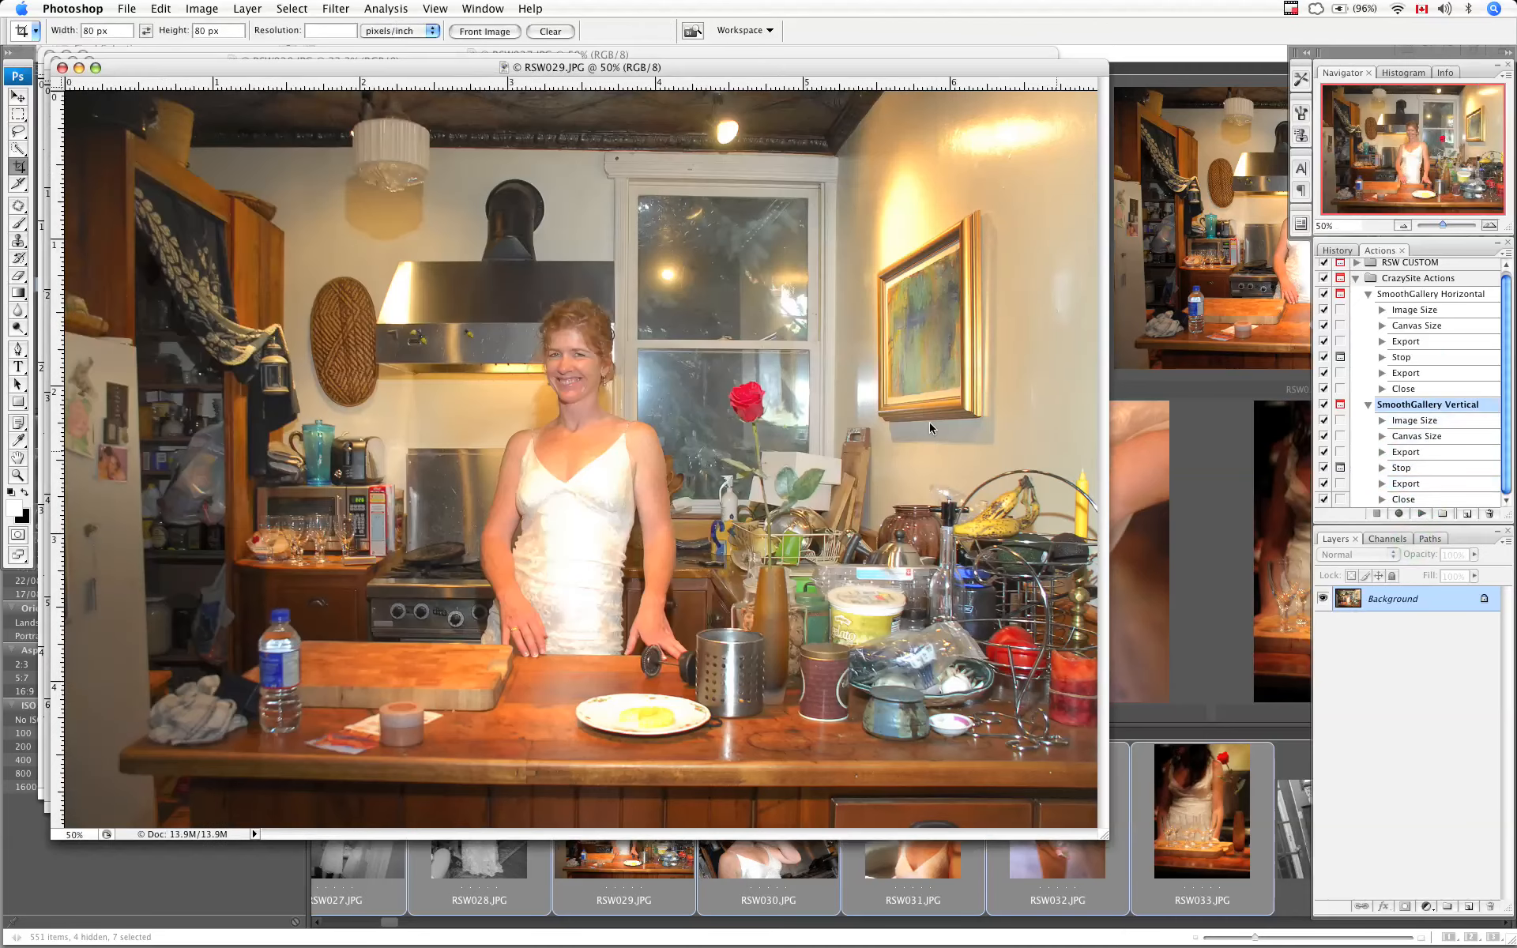
Run the SmoothGallery Horizontal action on RSW029.JPG, cropping its 80 px by 80 px thumbnail around the woman behind the counter.
left_click(1420, 295)
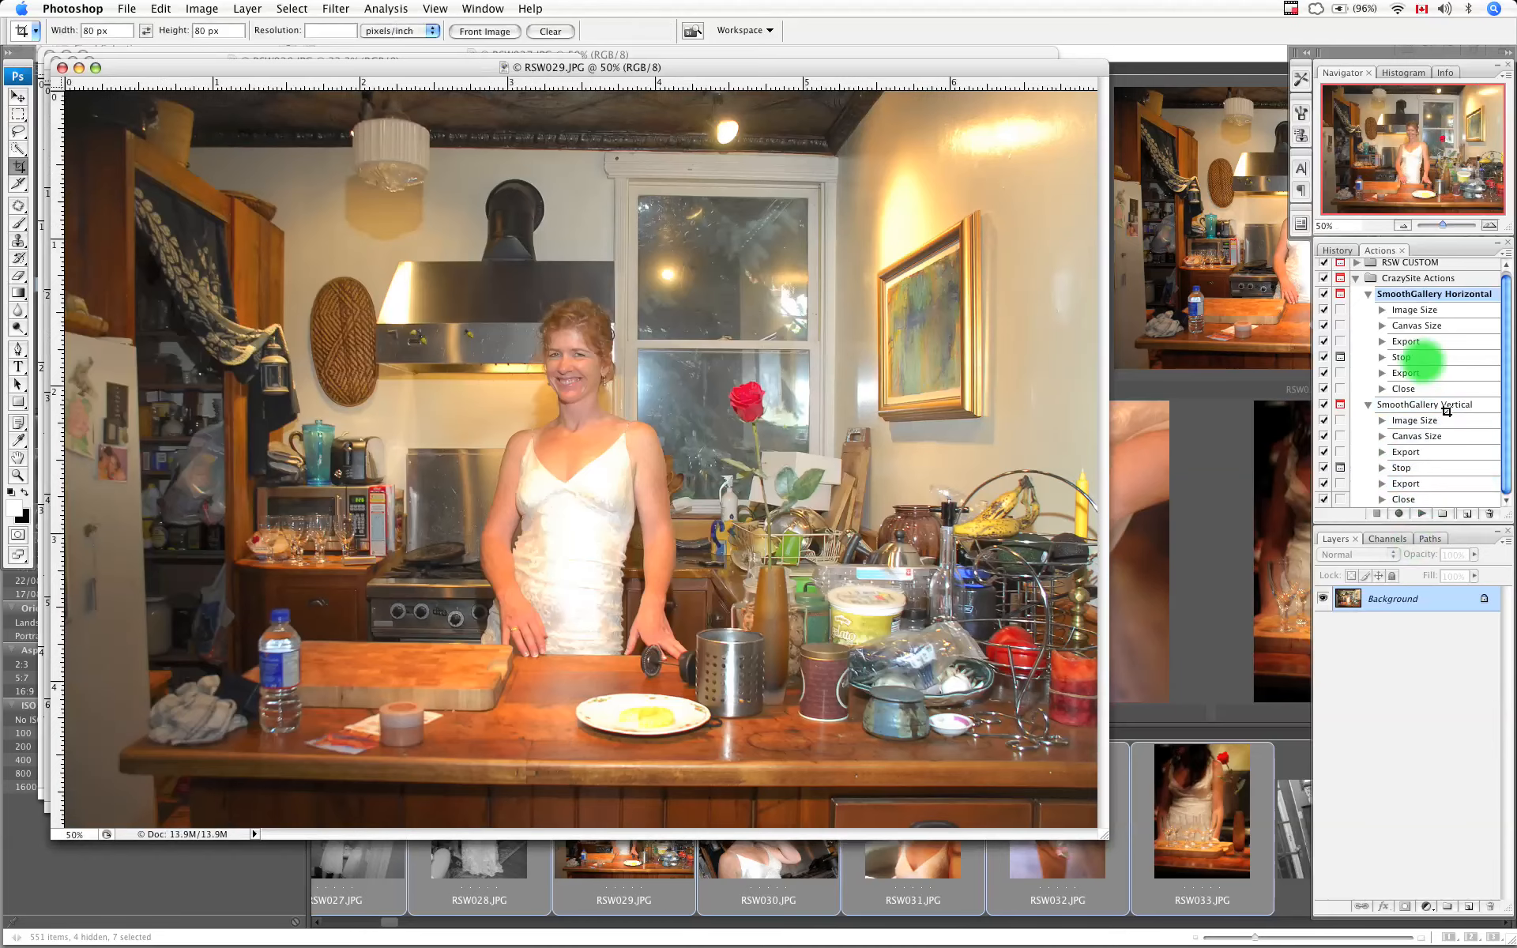
left_click(1422, 513)
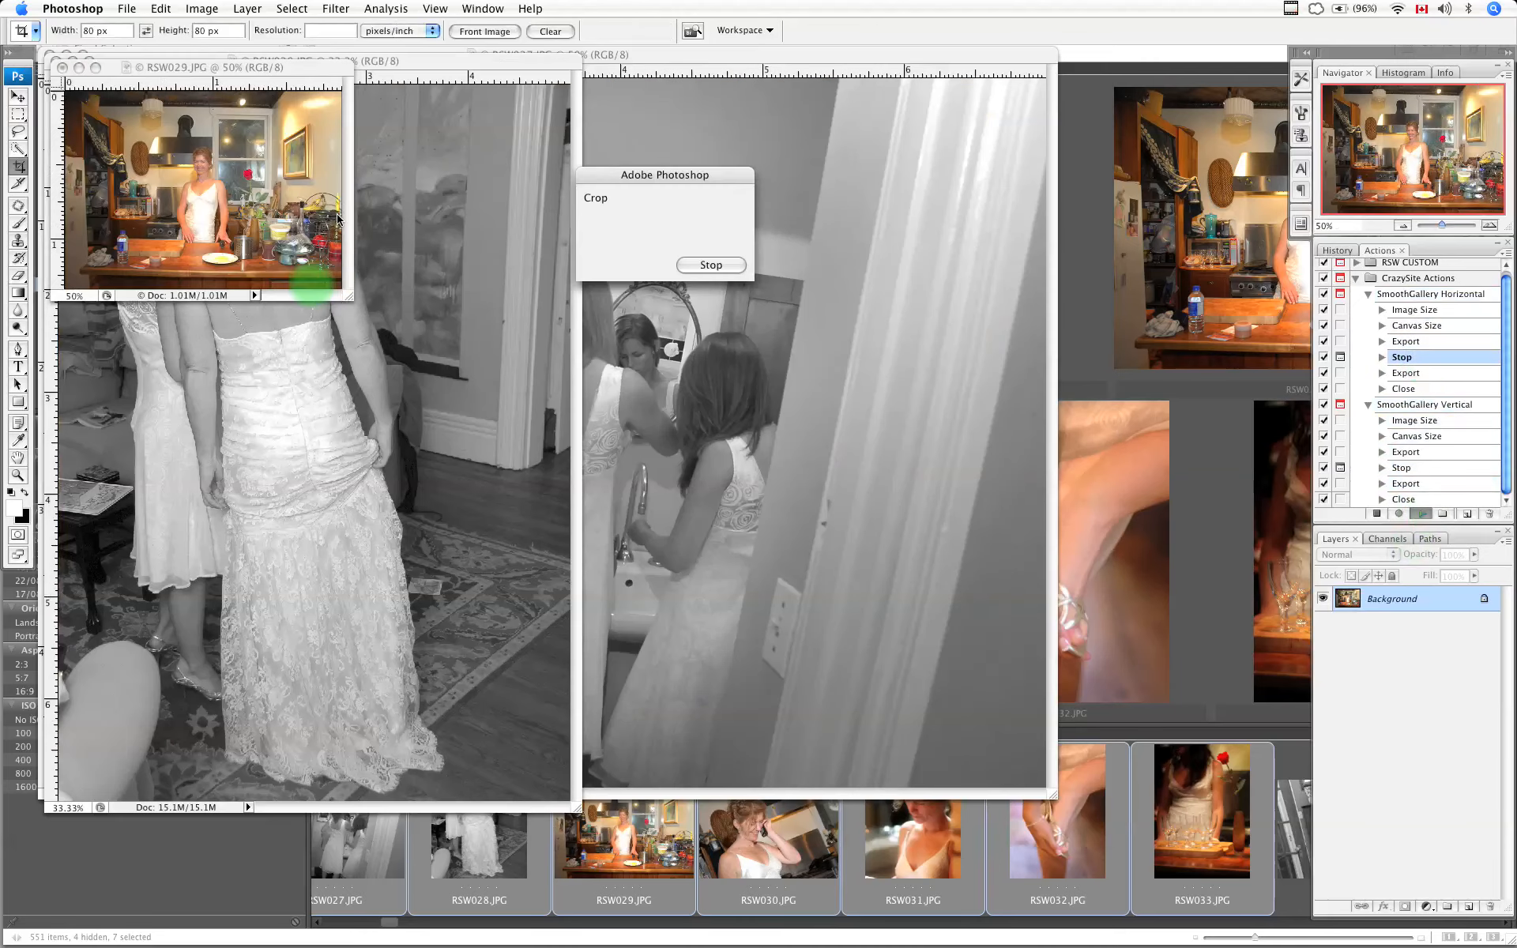
key("Return")
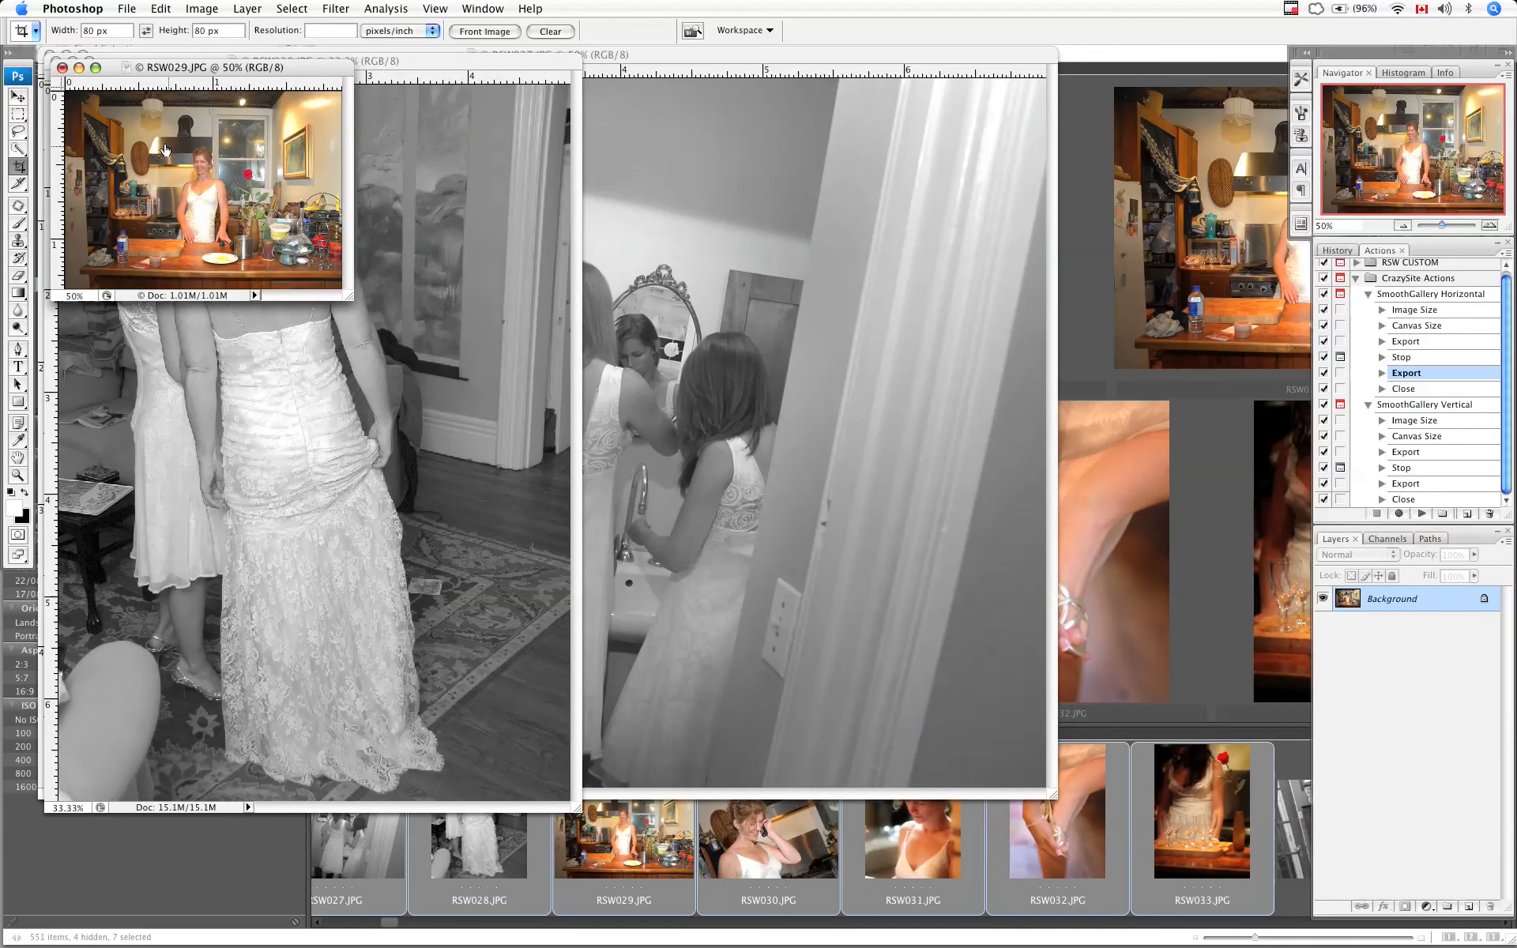
left_click_drag(128, 136, 266, 271)
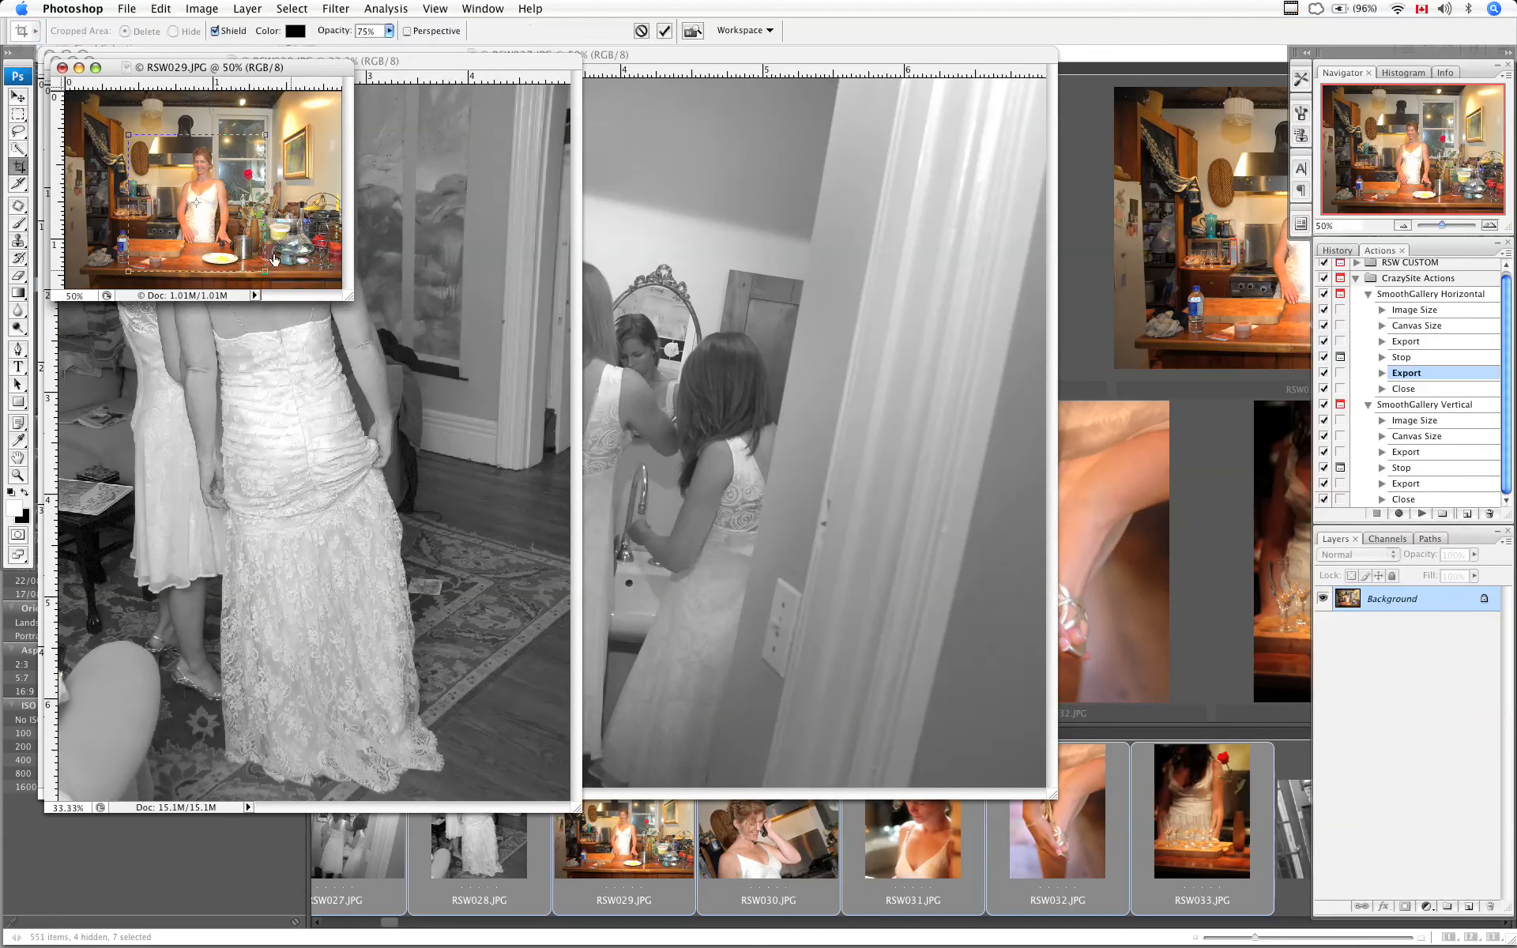
double_click(237, 230)
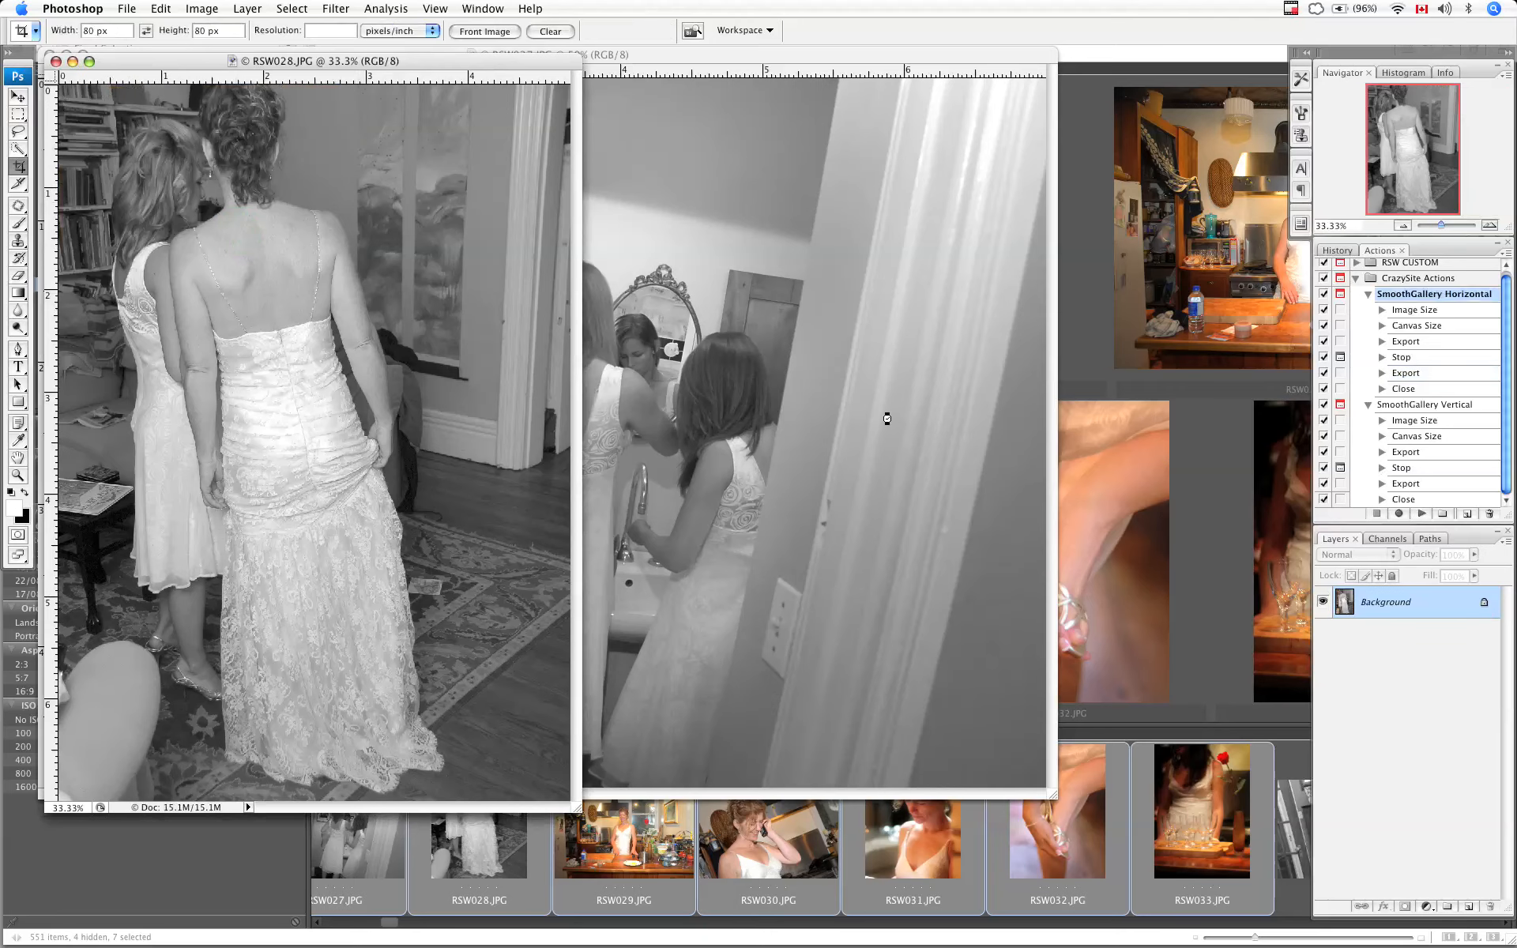
Run the SmoothGallery Vertical action on RSW028.JPG, cropping its 80 px by 80 px thumbnail around the upper bodies of the two women.
left_click(1444, 404)
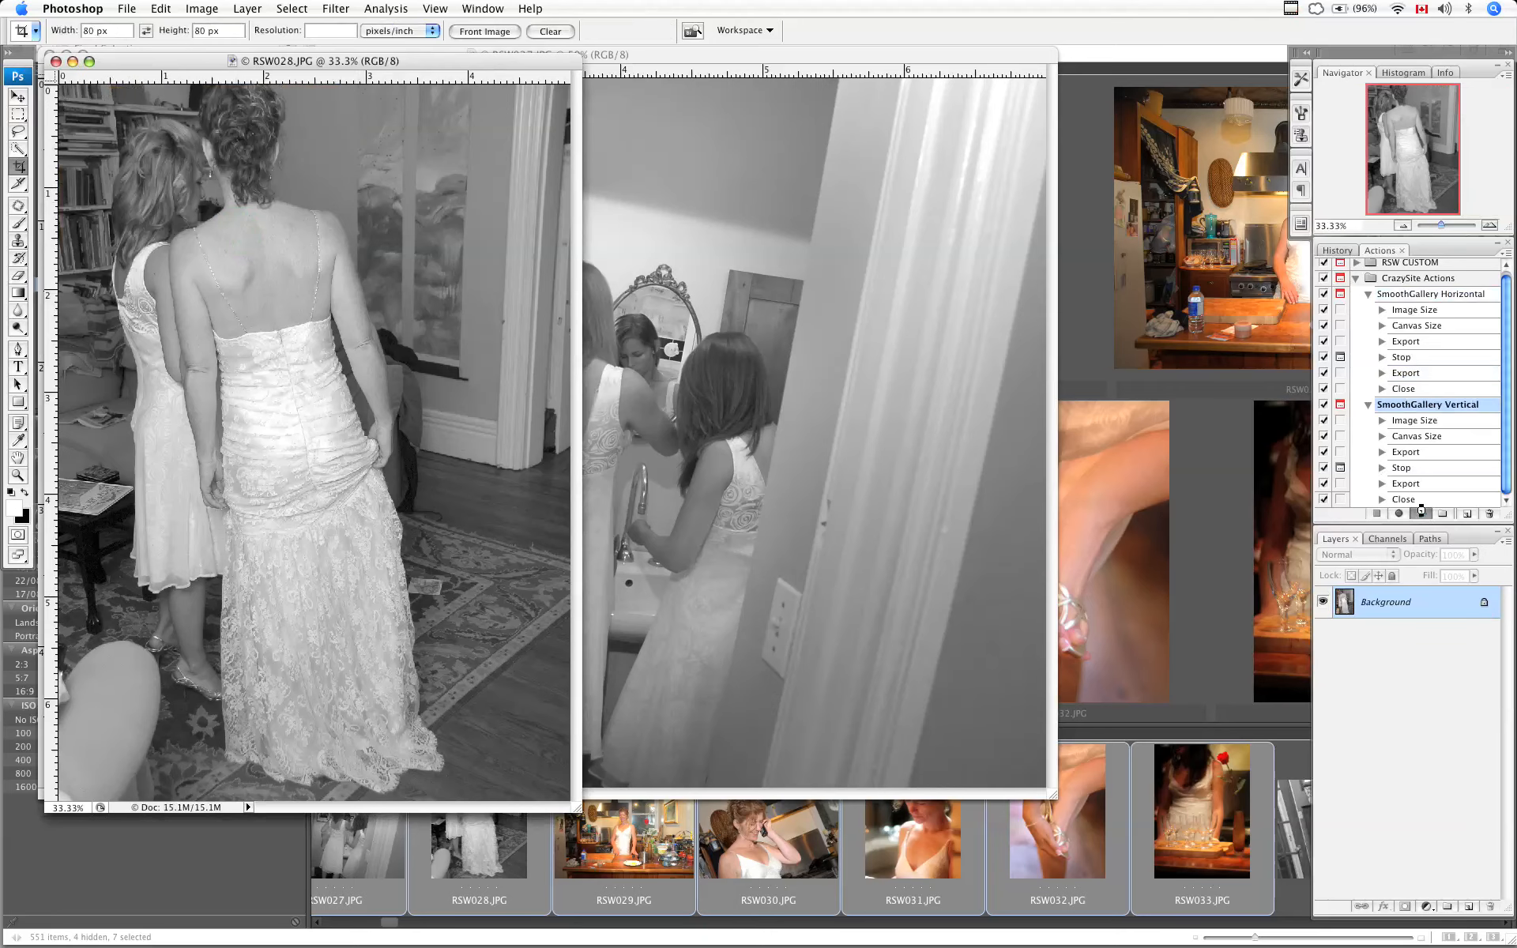
left_click(1421, 512)
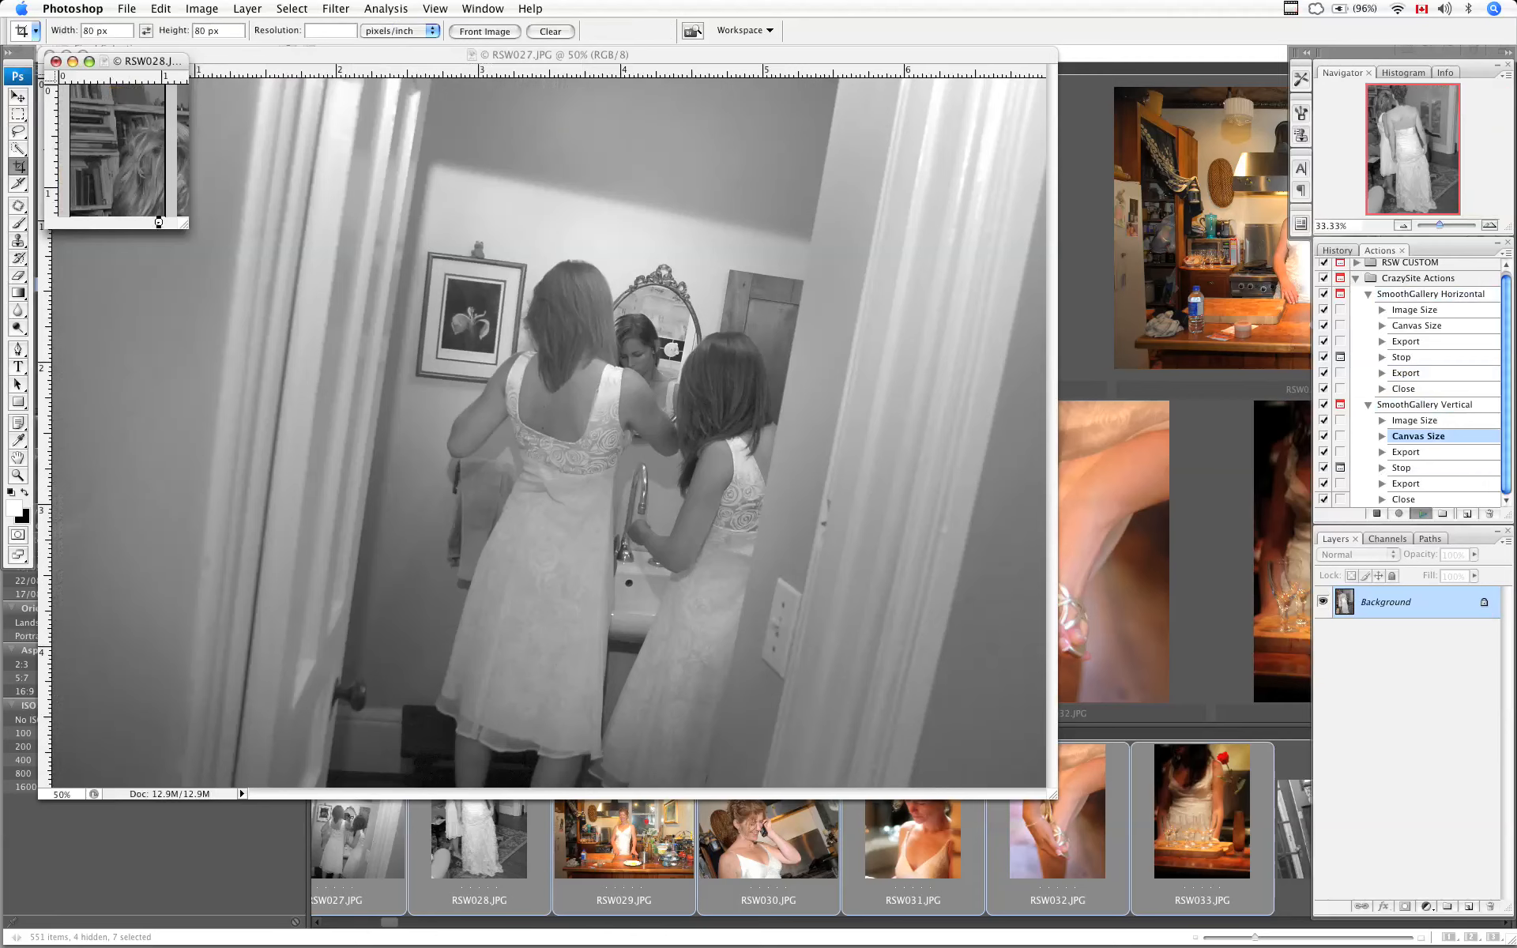
left_click(509, 202)
left_click(590, 242)
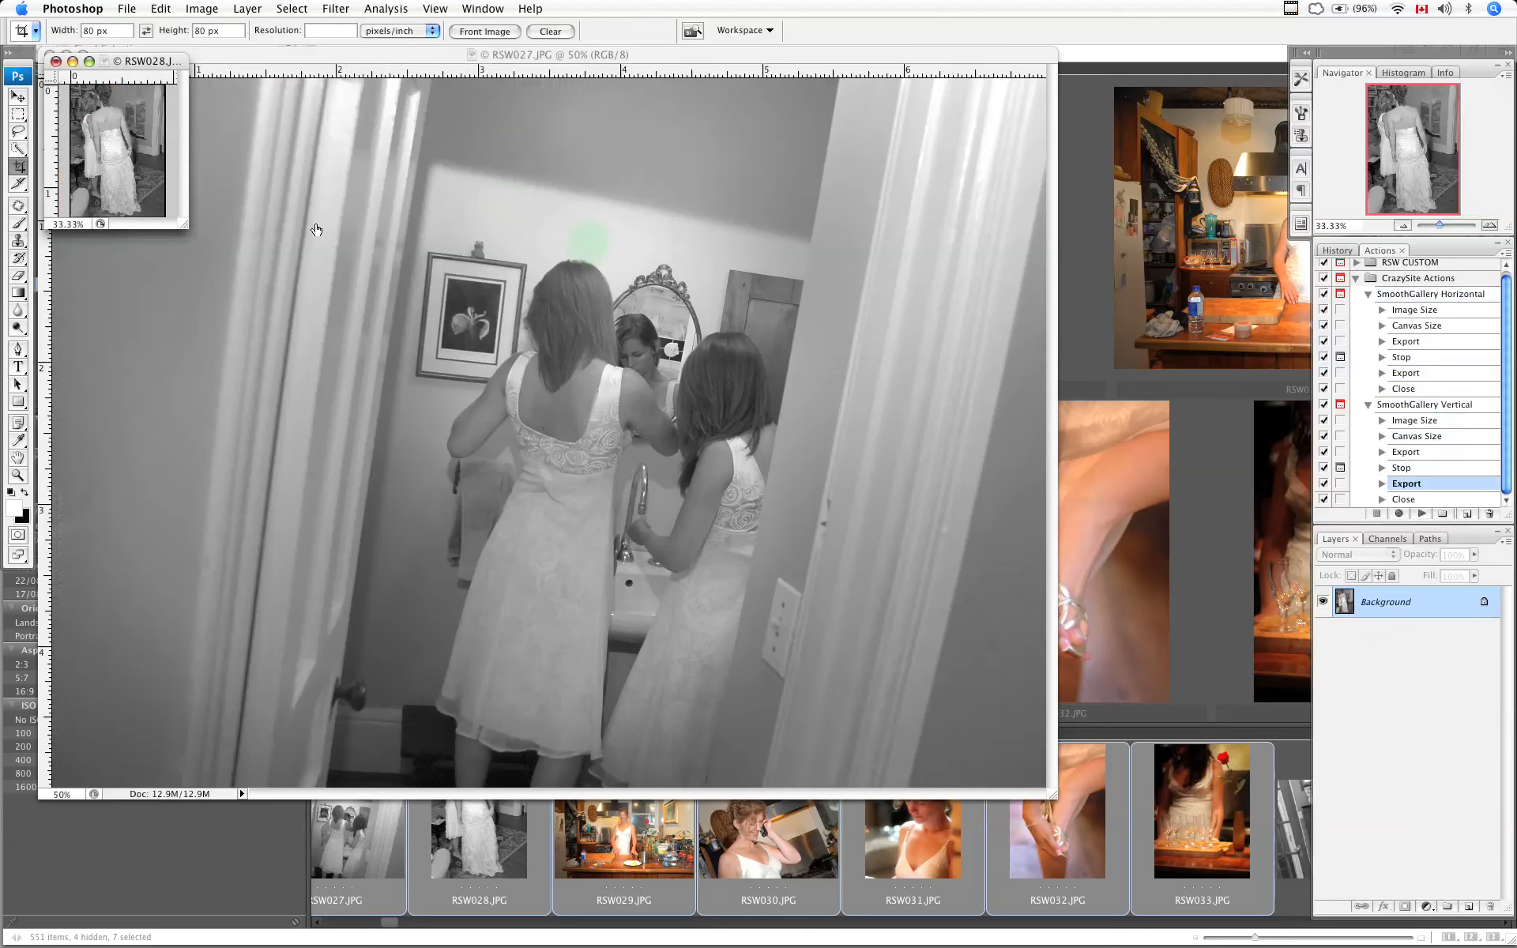
left_click(82, 114)
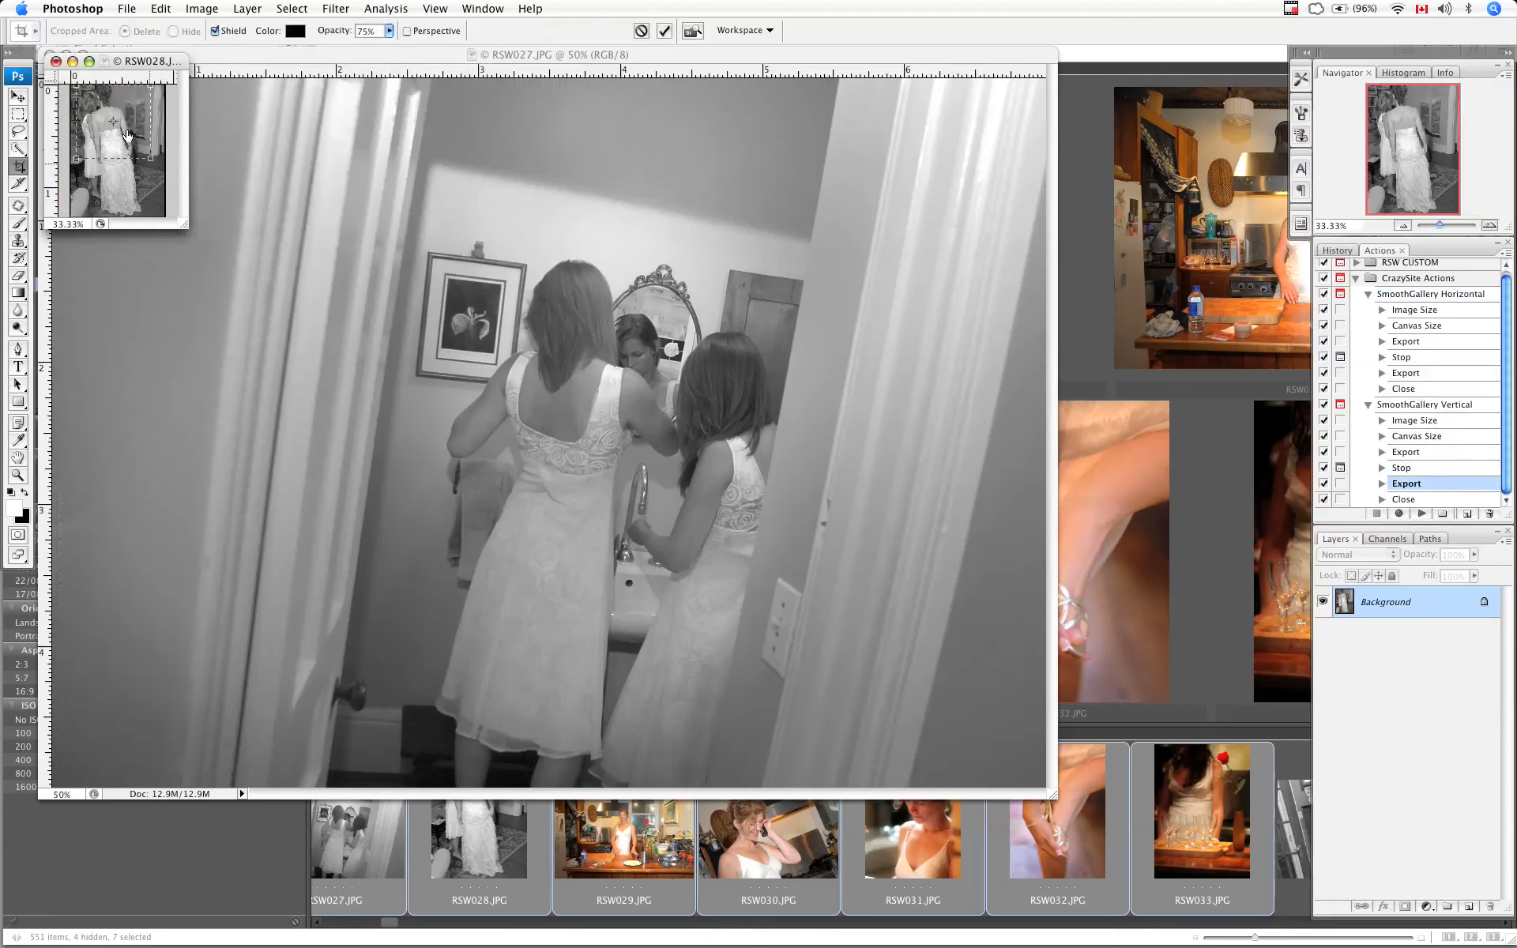
left_click(120, 130)
Run the SmoothGallery Horizontal action on RSW027.JPG, with an 80 px by 80 px thumbnail crop around the two women at the mirror.
left_click(1293, 456)
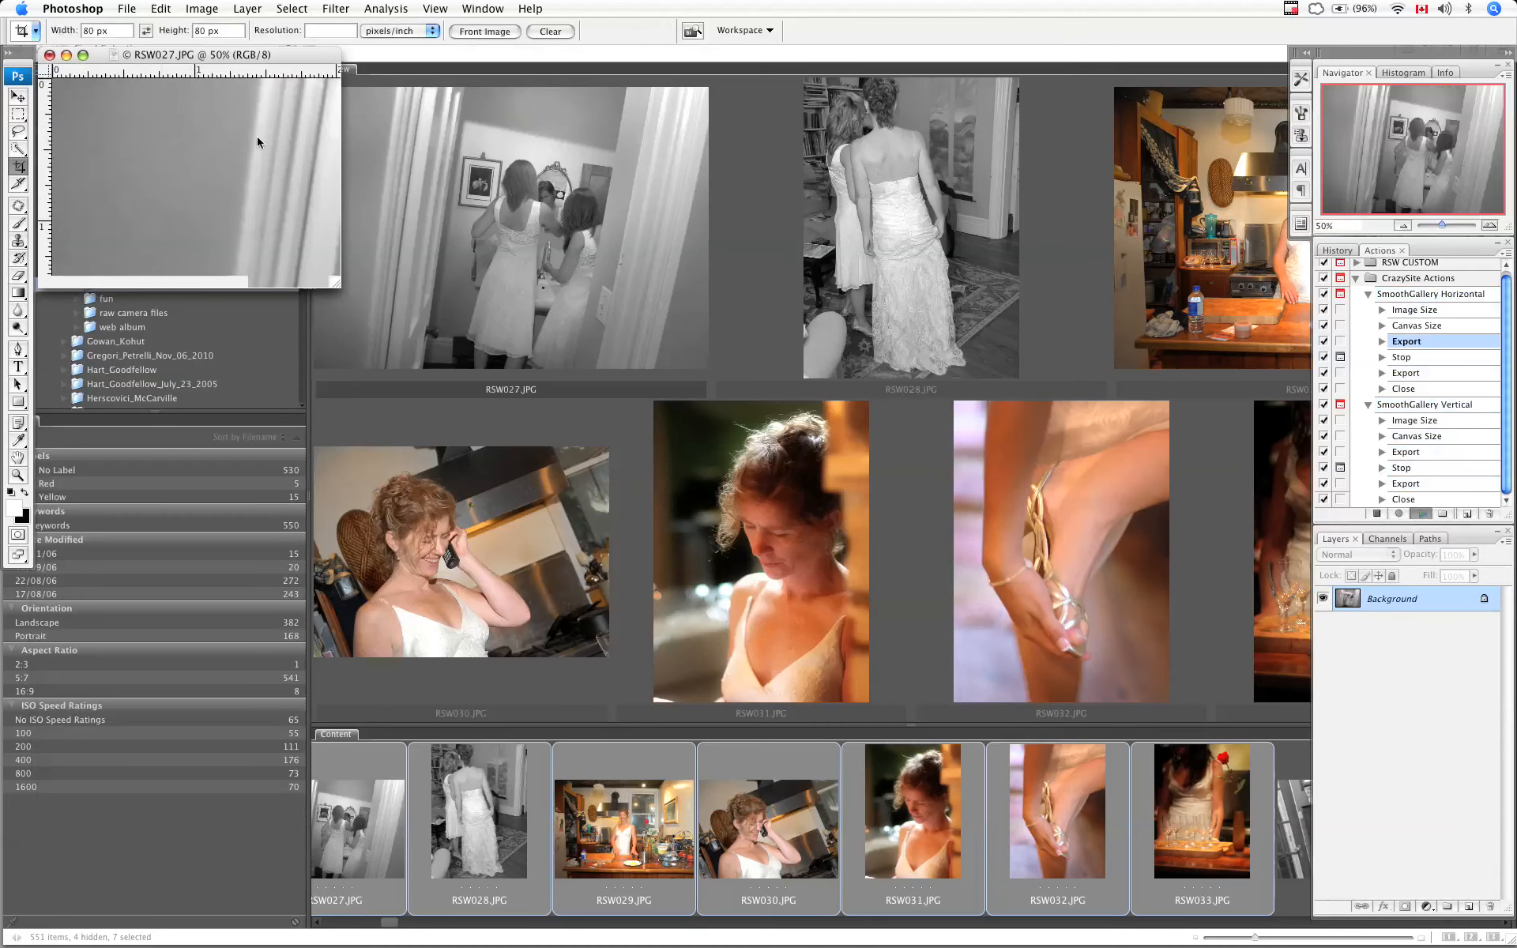
left_click(172, 123)
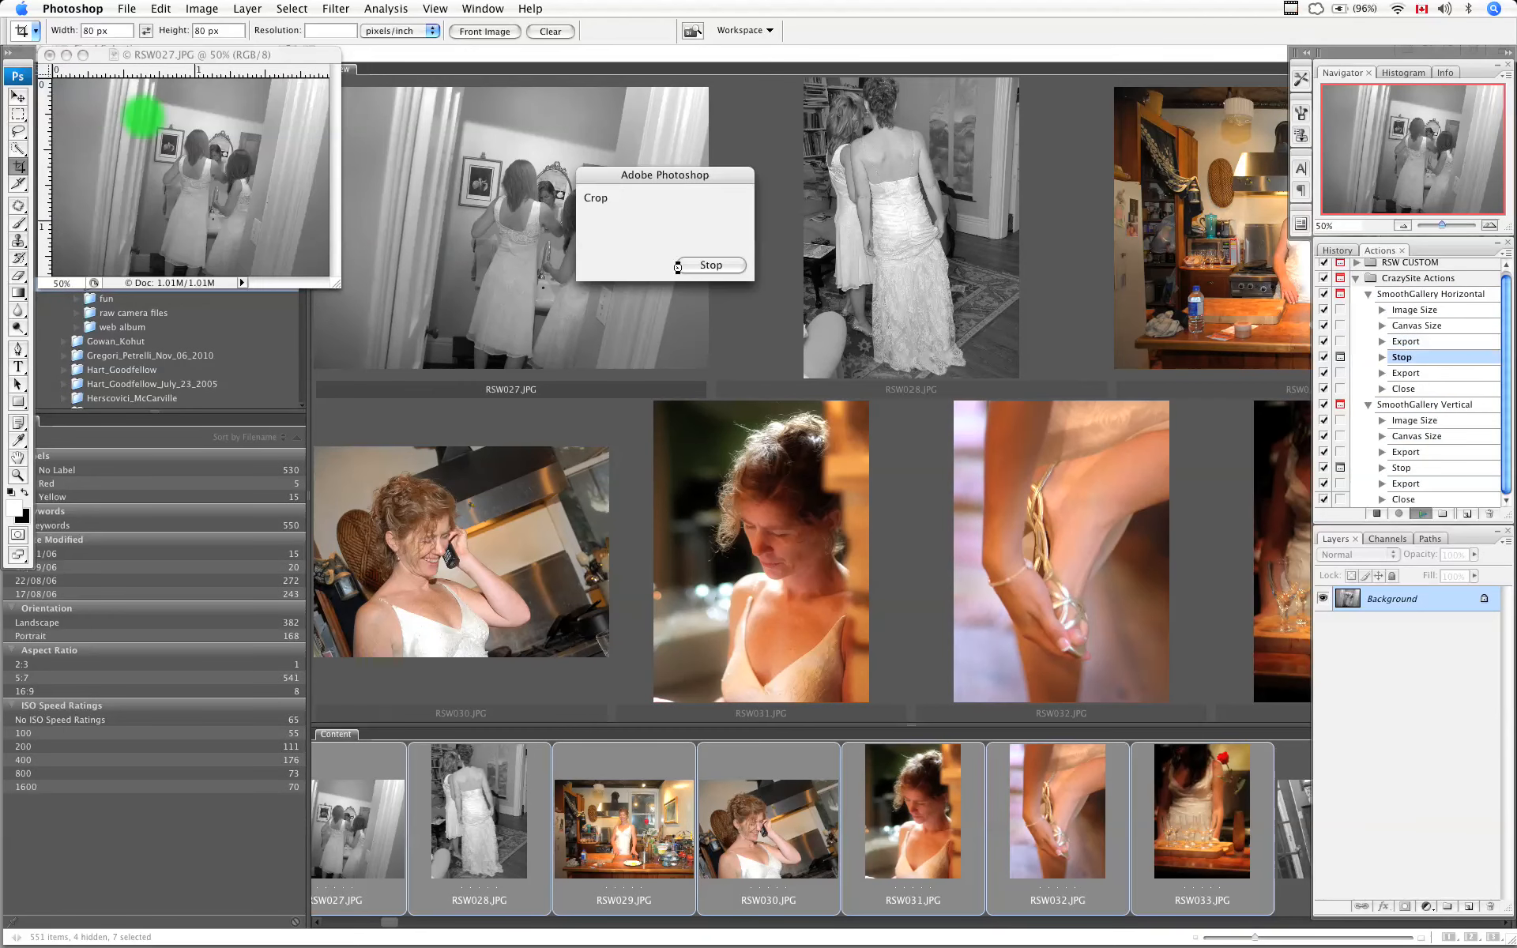
key("Return")
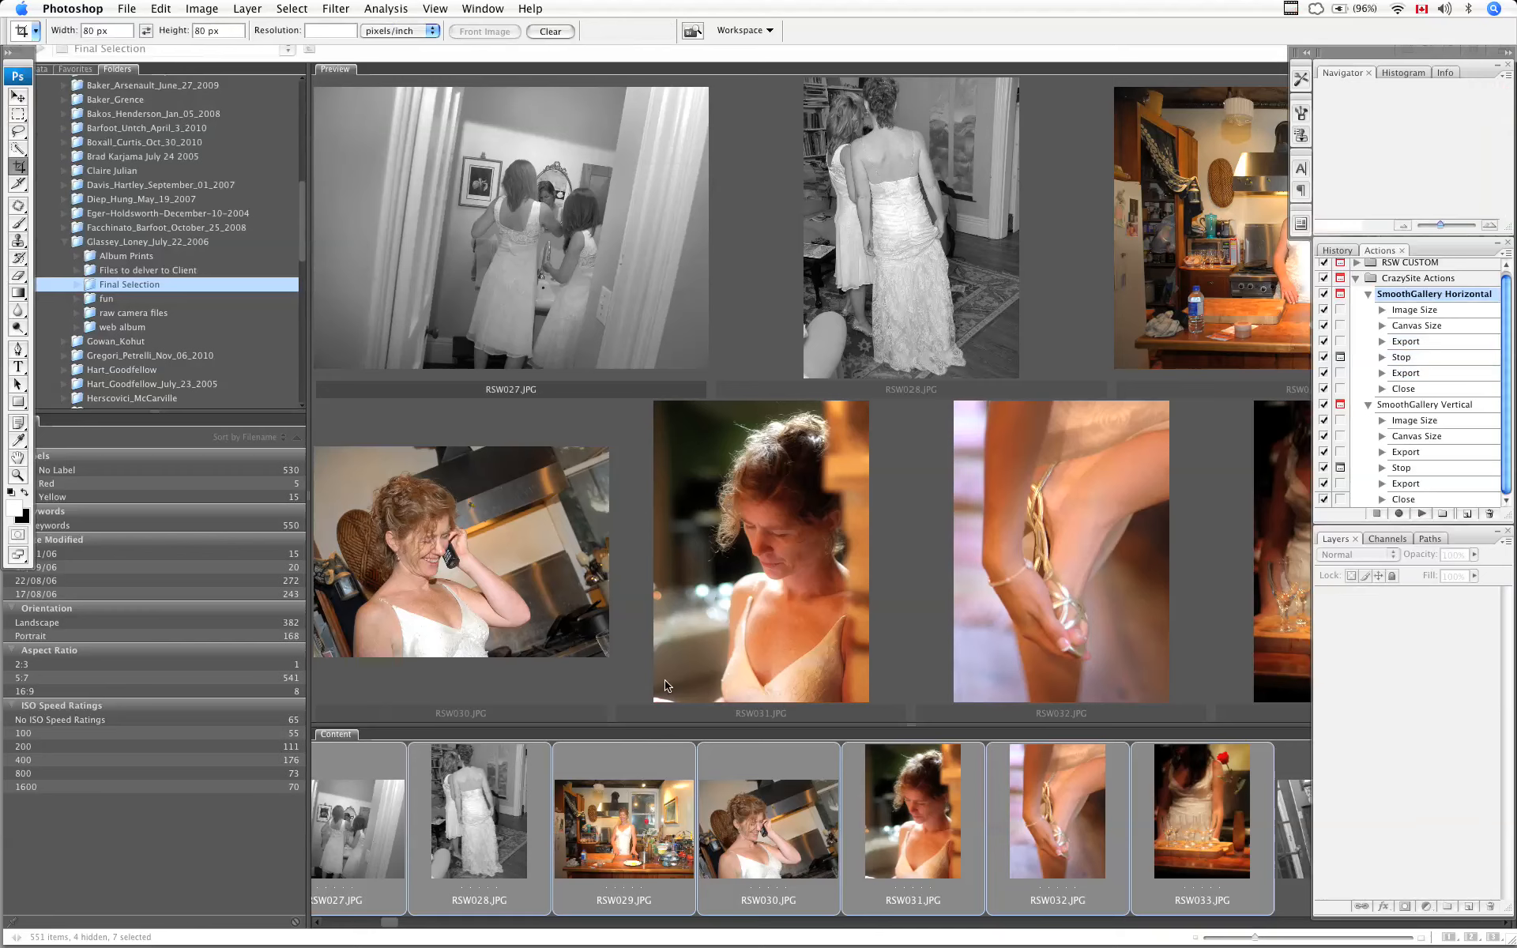
Switch to Bridge CS3 and minimize its Final Selection window to uncover the desktop.
left_click(875, 267)
left_click(409, 154)
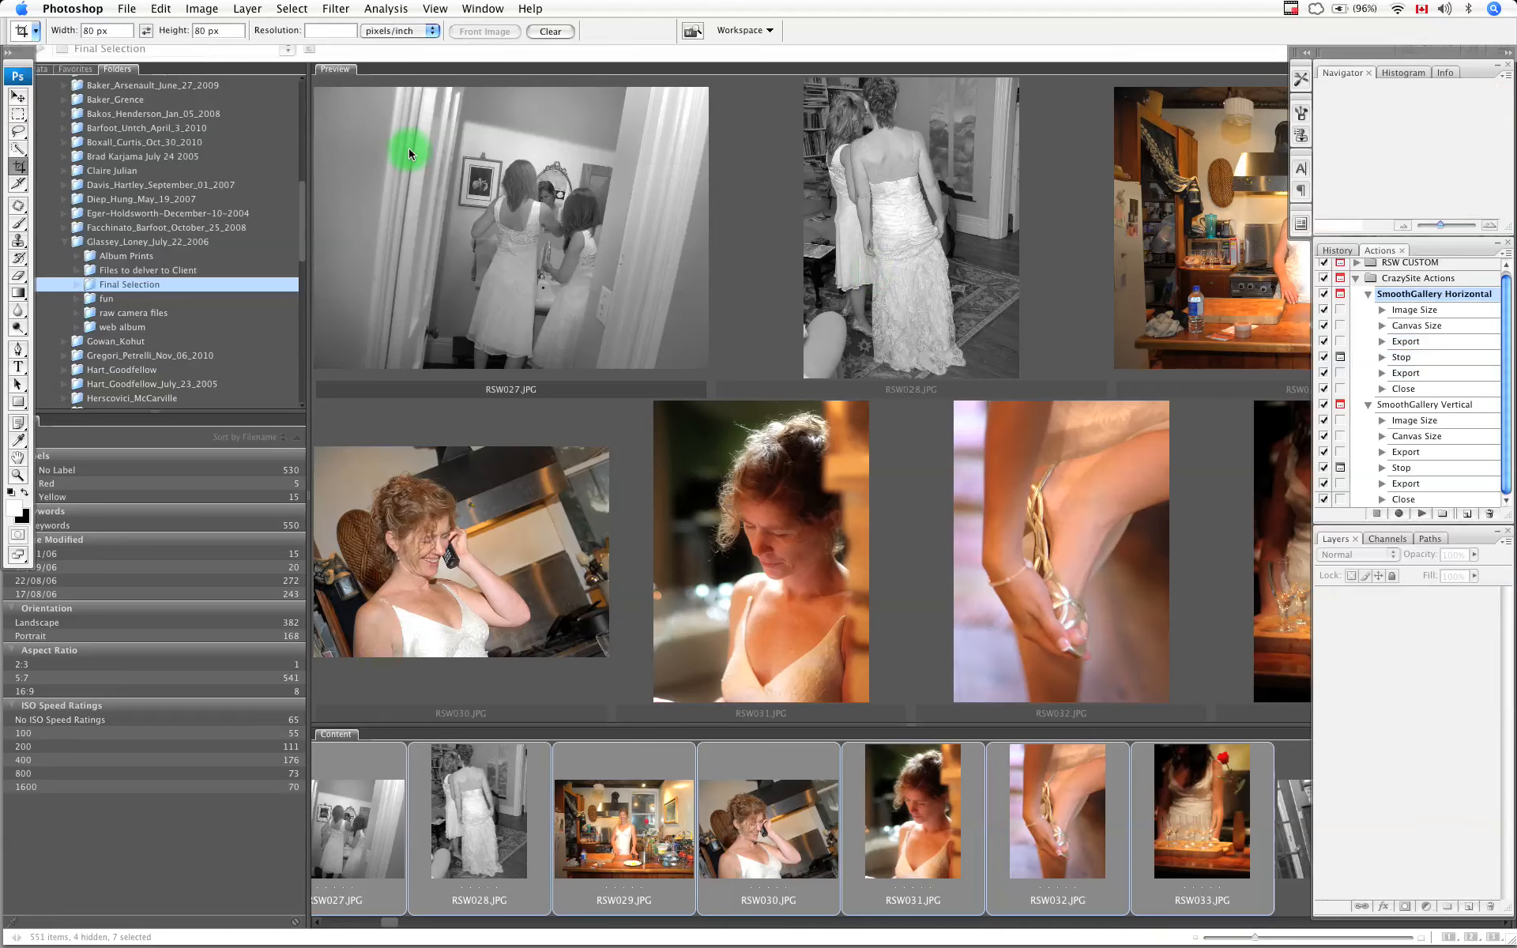
left_click(409, 150)
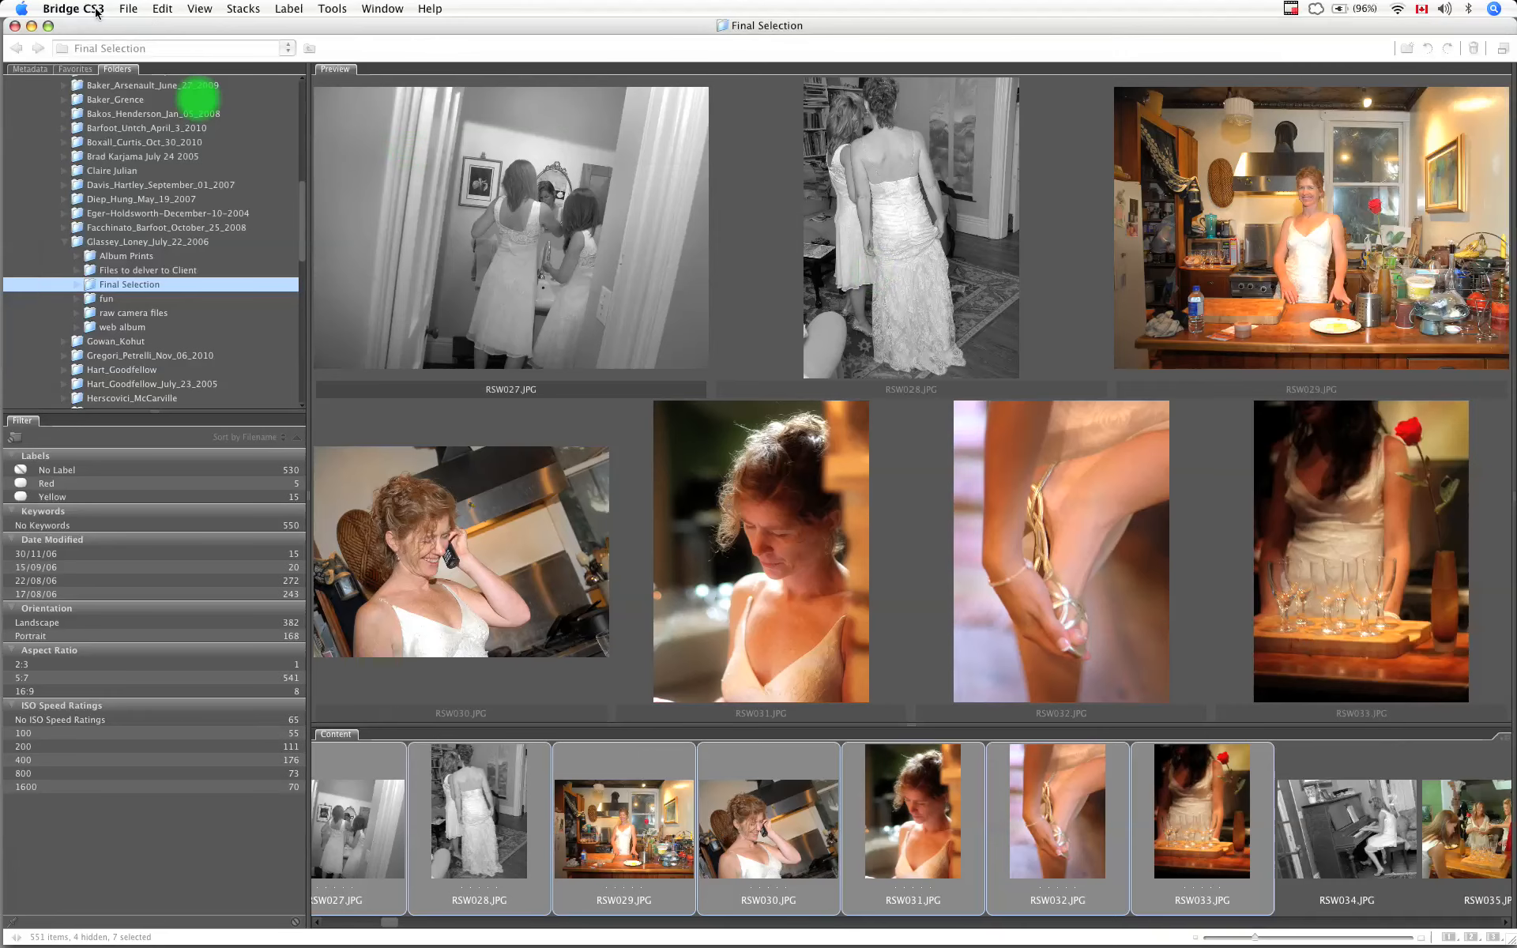
left_click(32, 28)
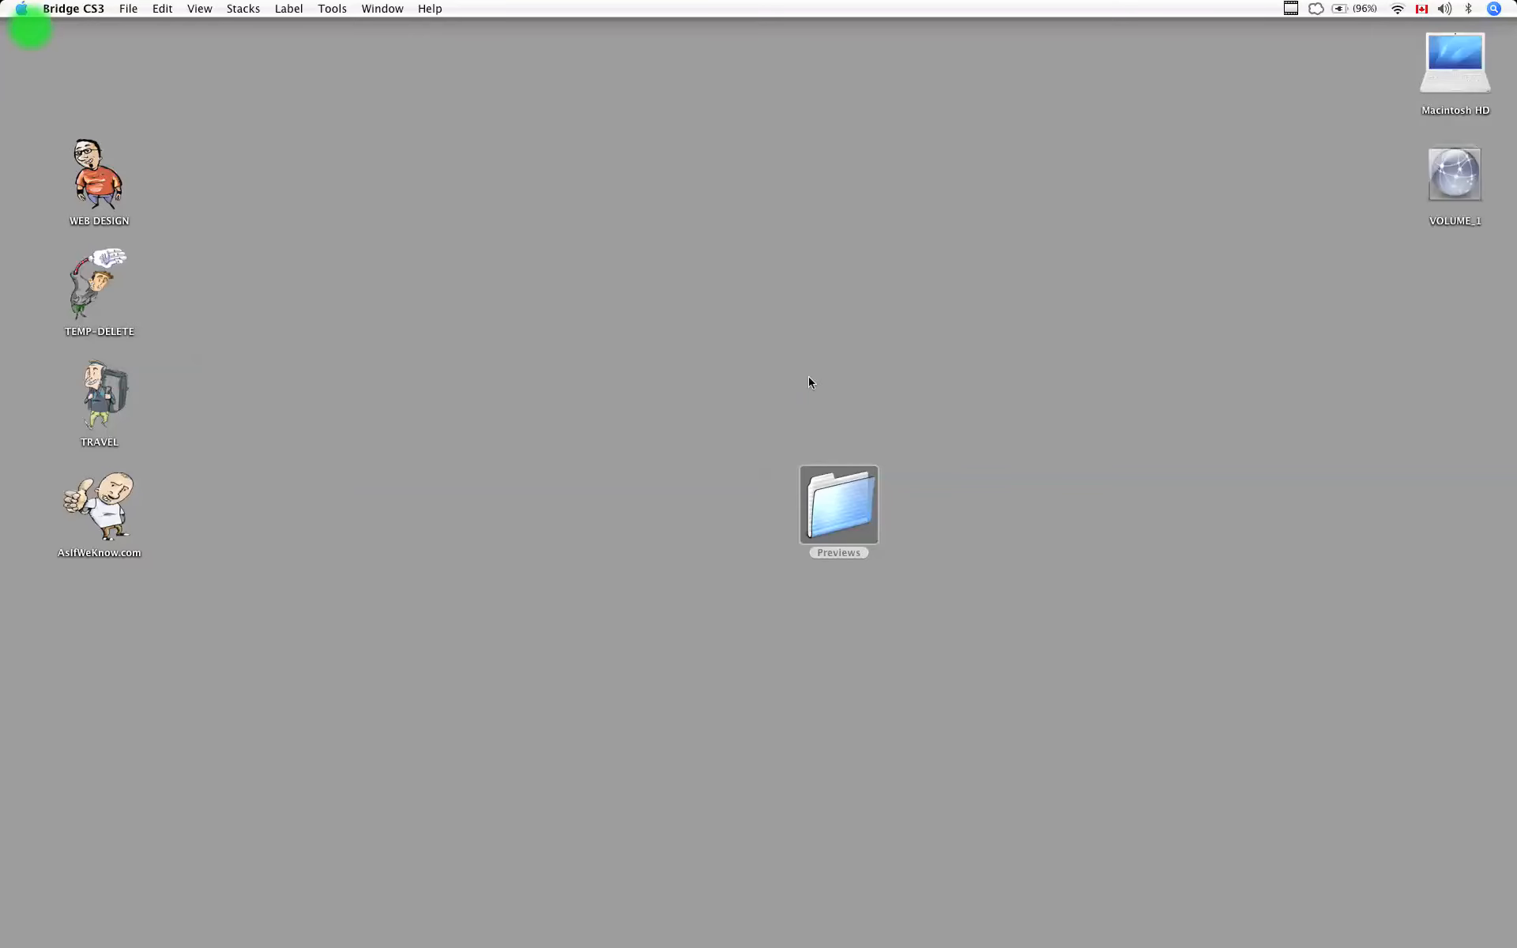
Open the Previews folder on the desktop and enlarge its window to show all of its contents.
left_click(829, 399)
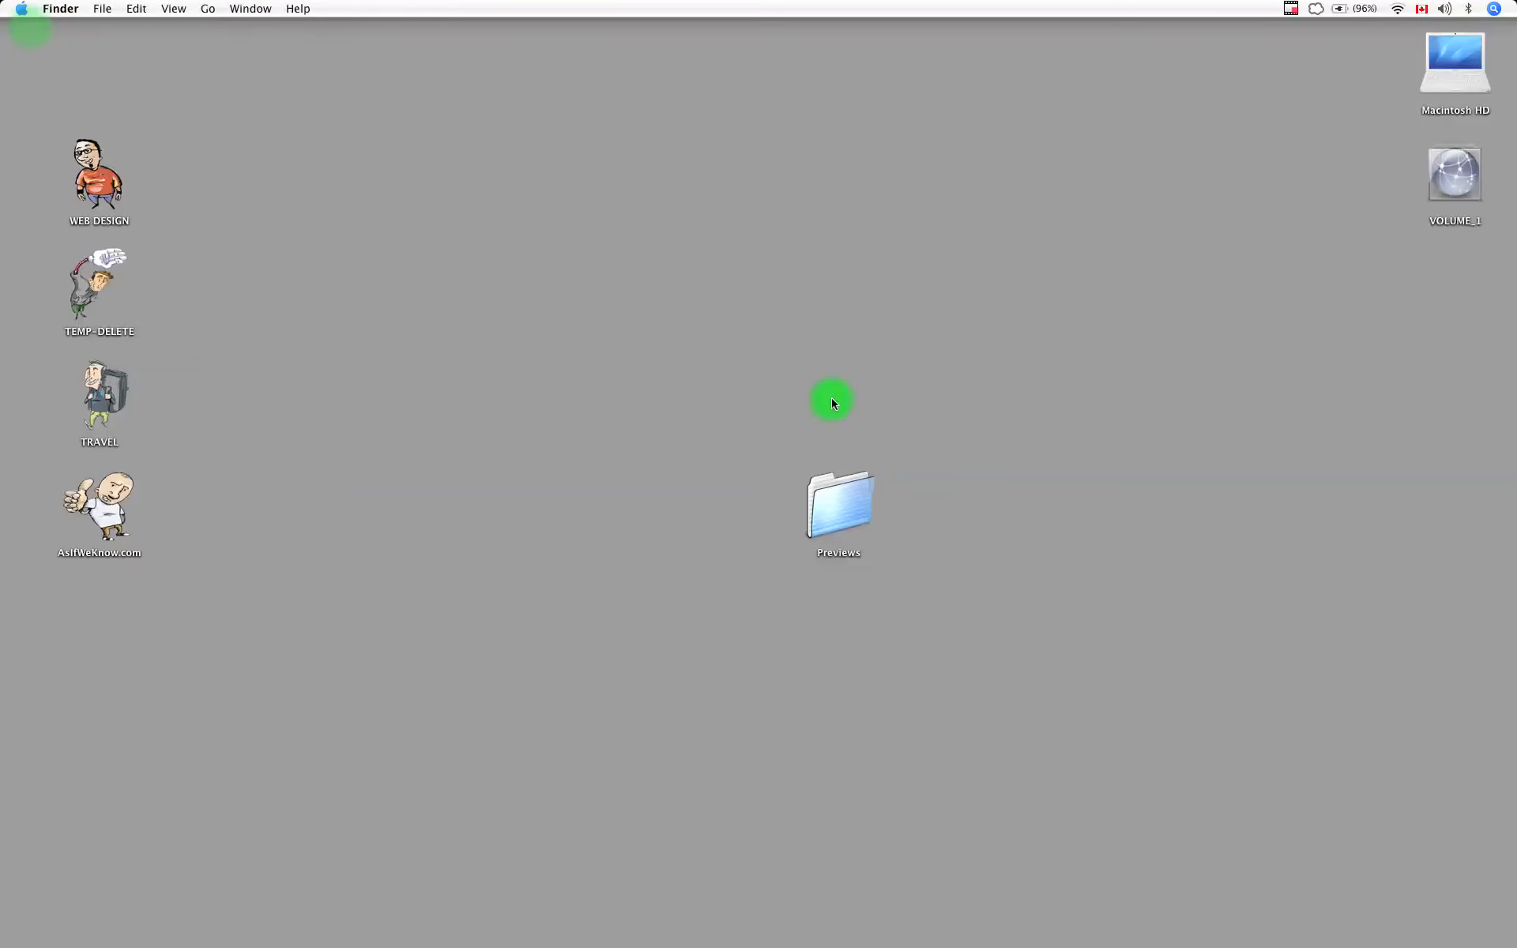
left_click(847, 526)
double_click(846, 523)
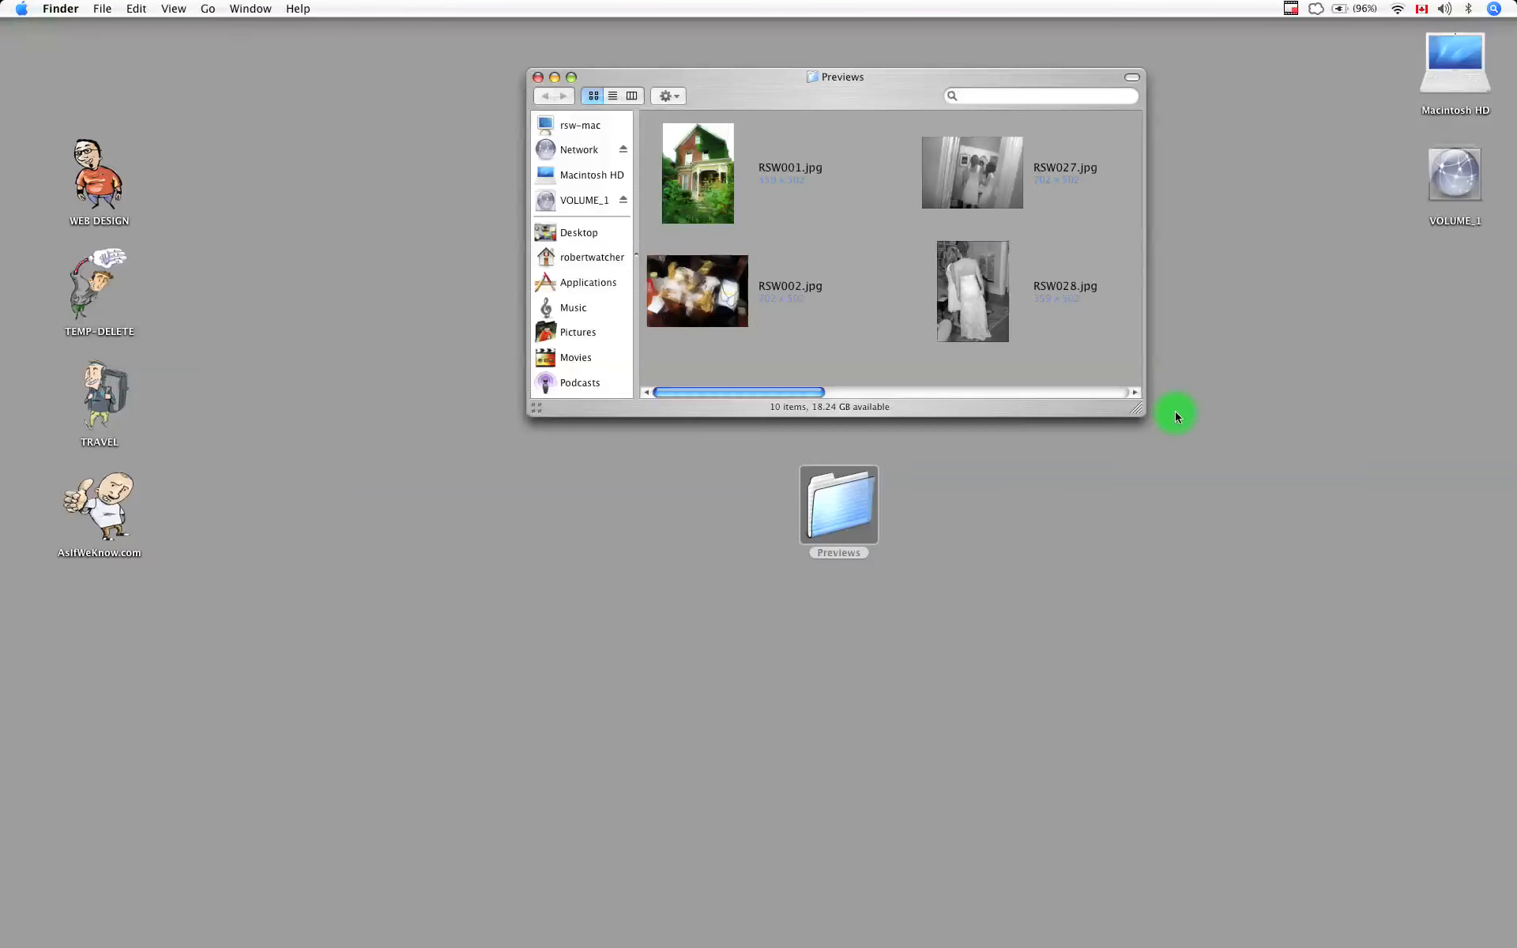
left_click(572, 77)
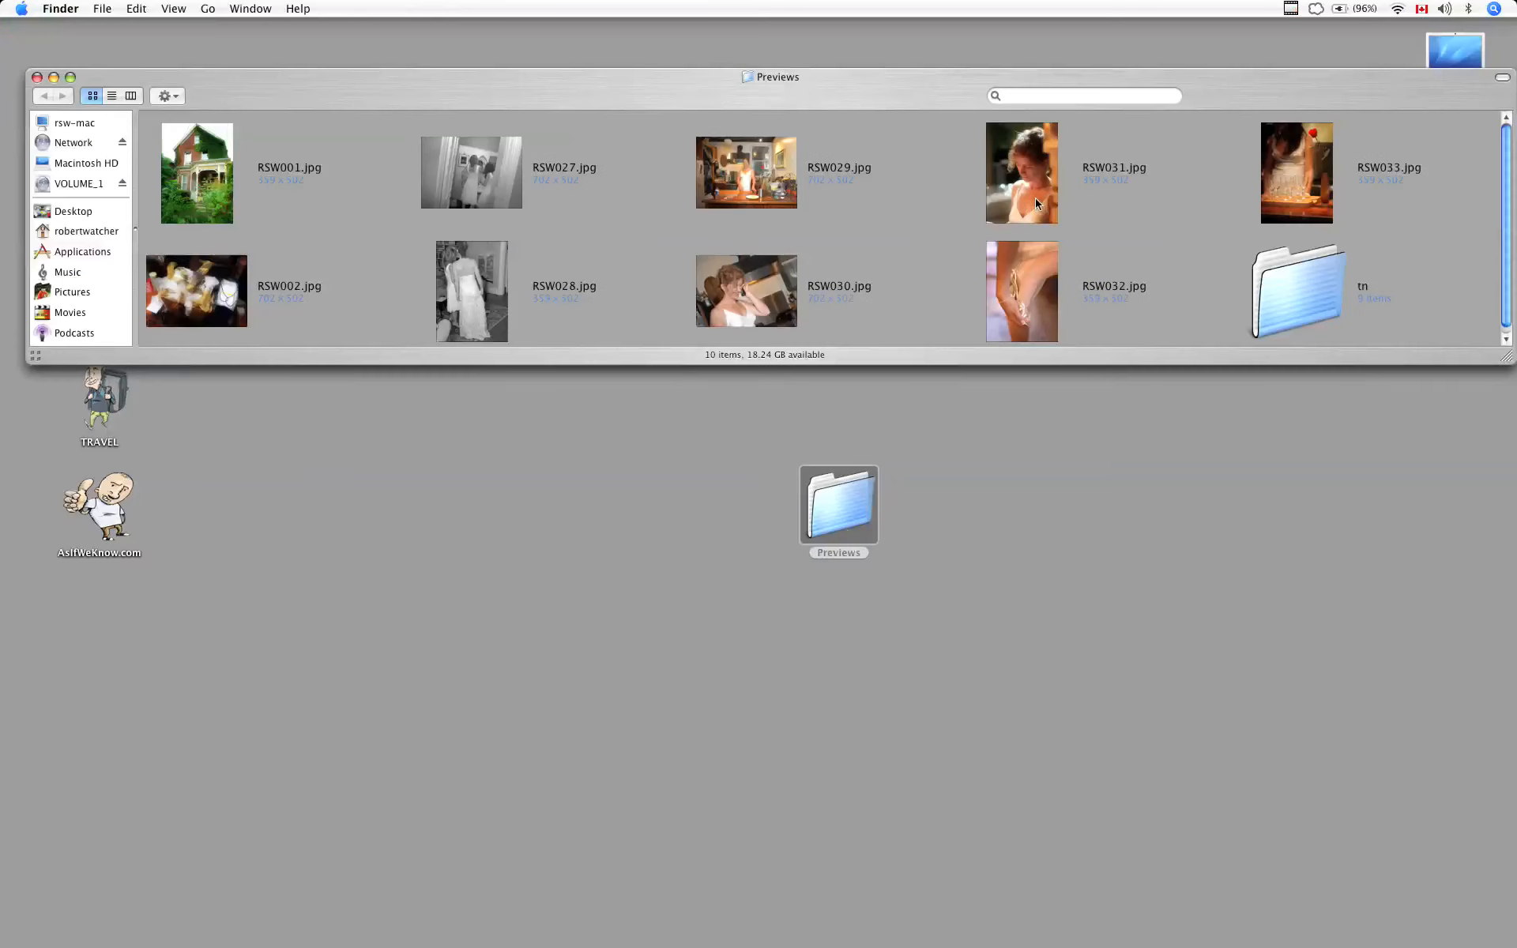
left_click_drag(1504, 449, 1470, 858)
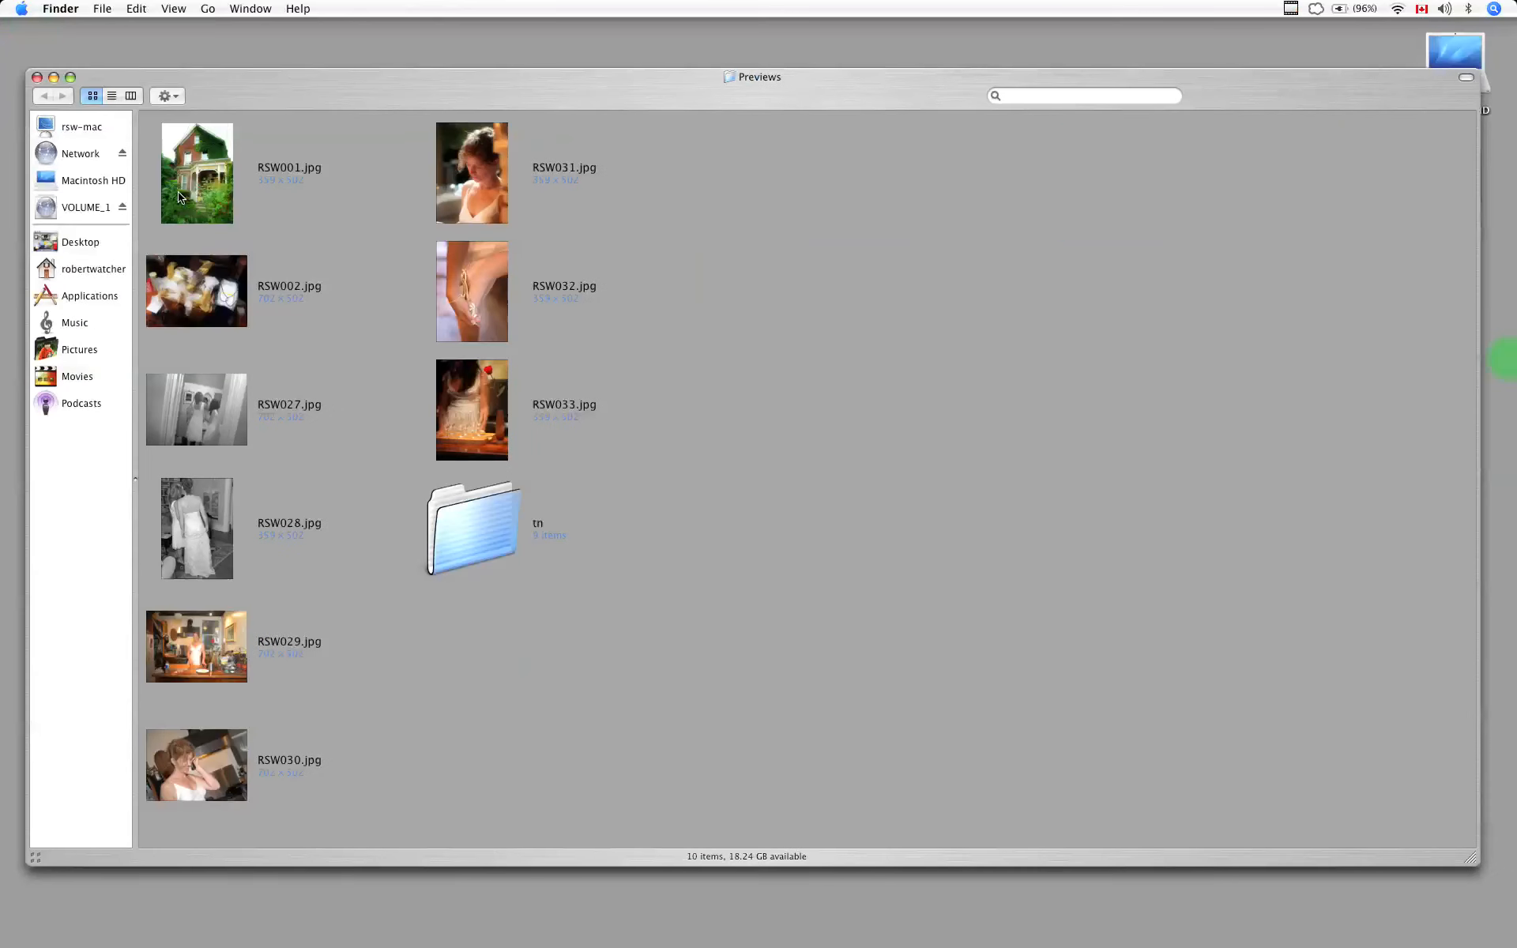
Examine the exported photos in the Previews folder and the cropped thumbnails in its tn subfolder.
left_click(277, 300)
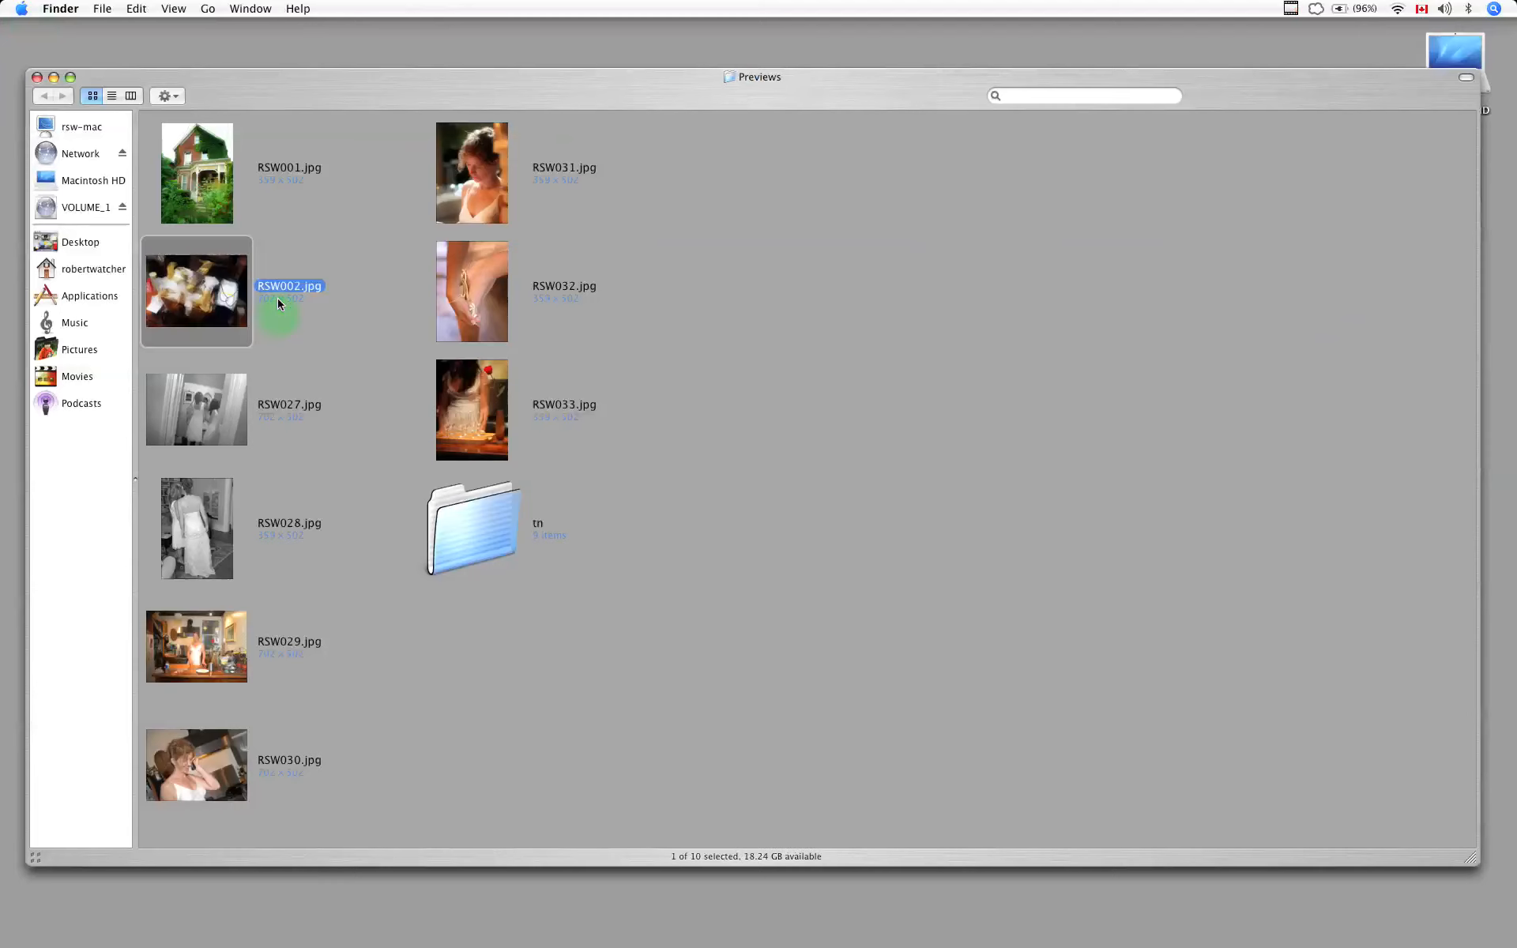
left_click(552, 299)
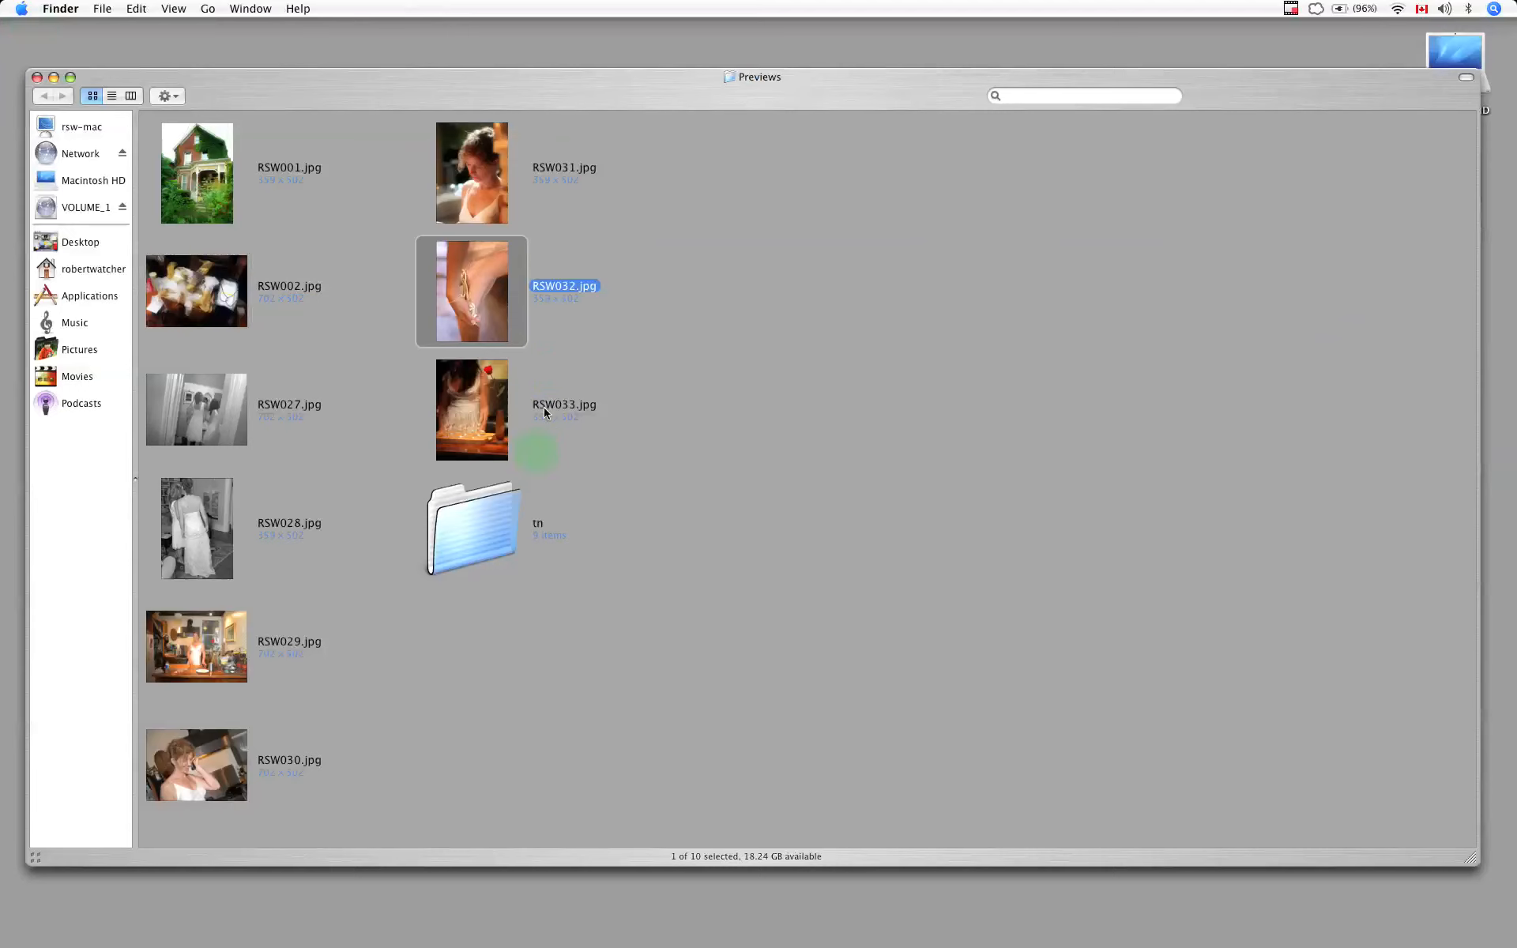
double_click(474, 517)
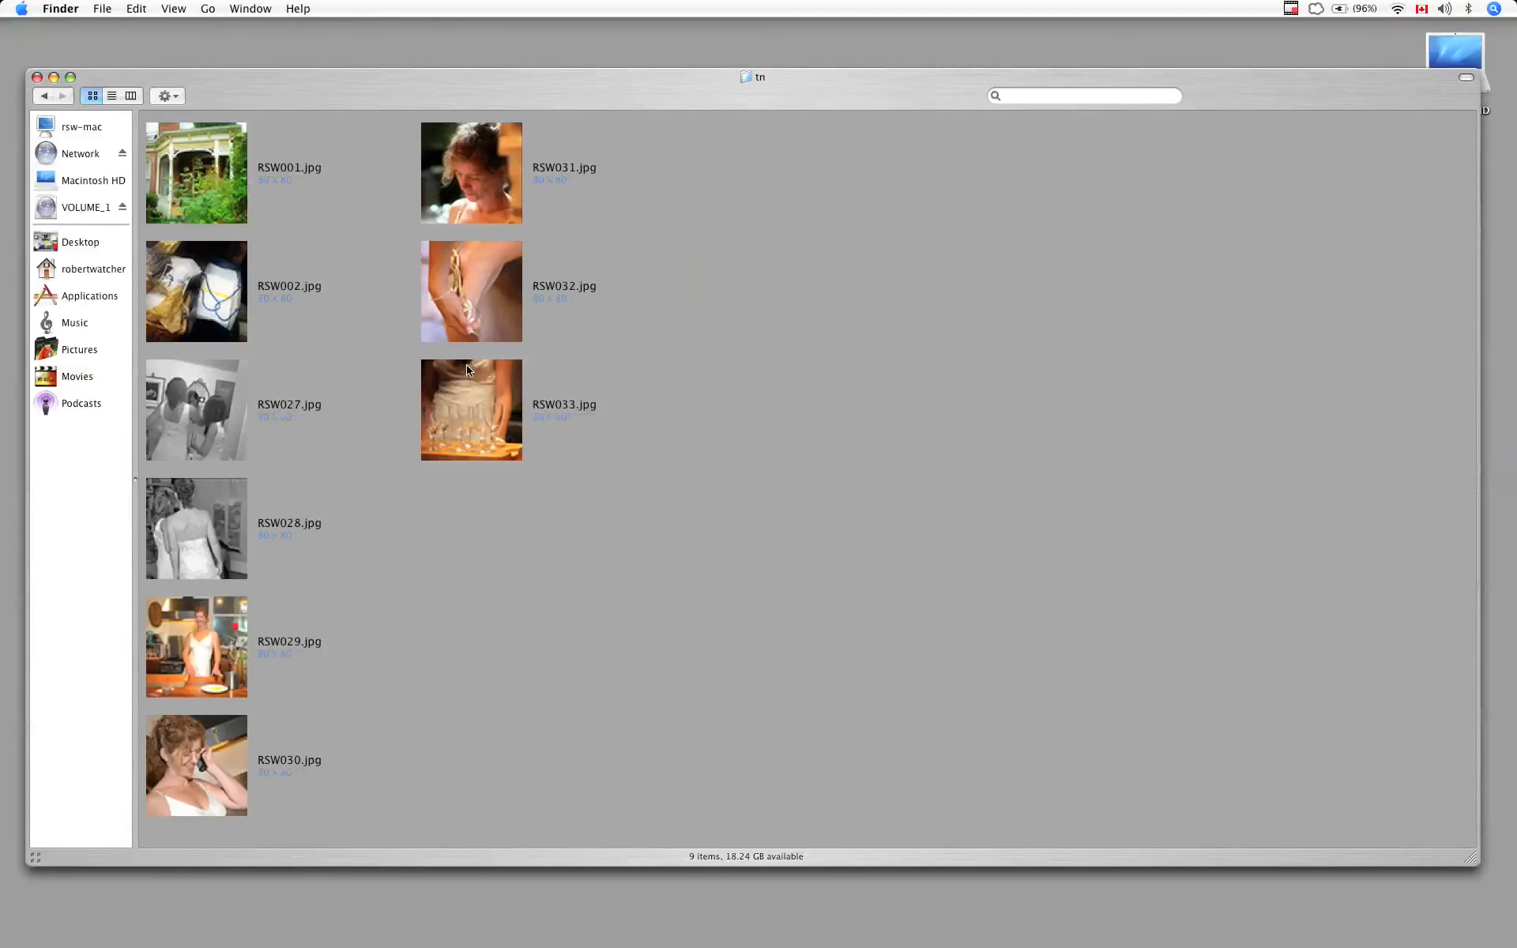
left_click(206, 226)
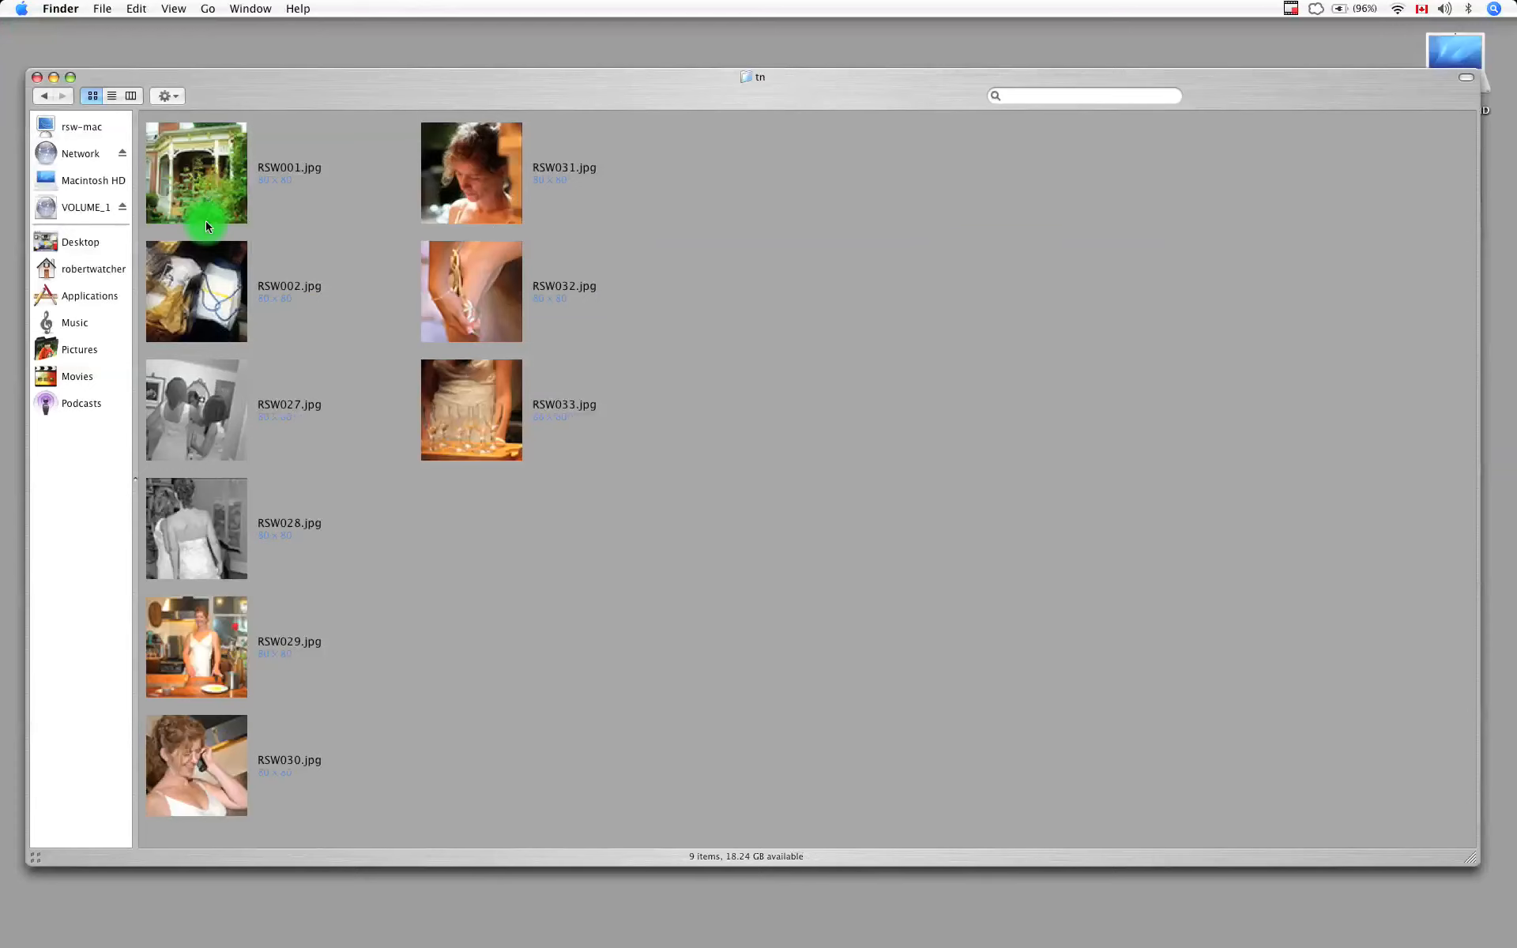
left_click(221, 755)
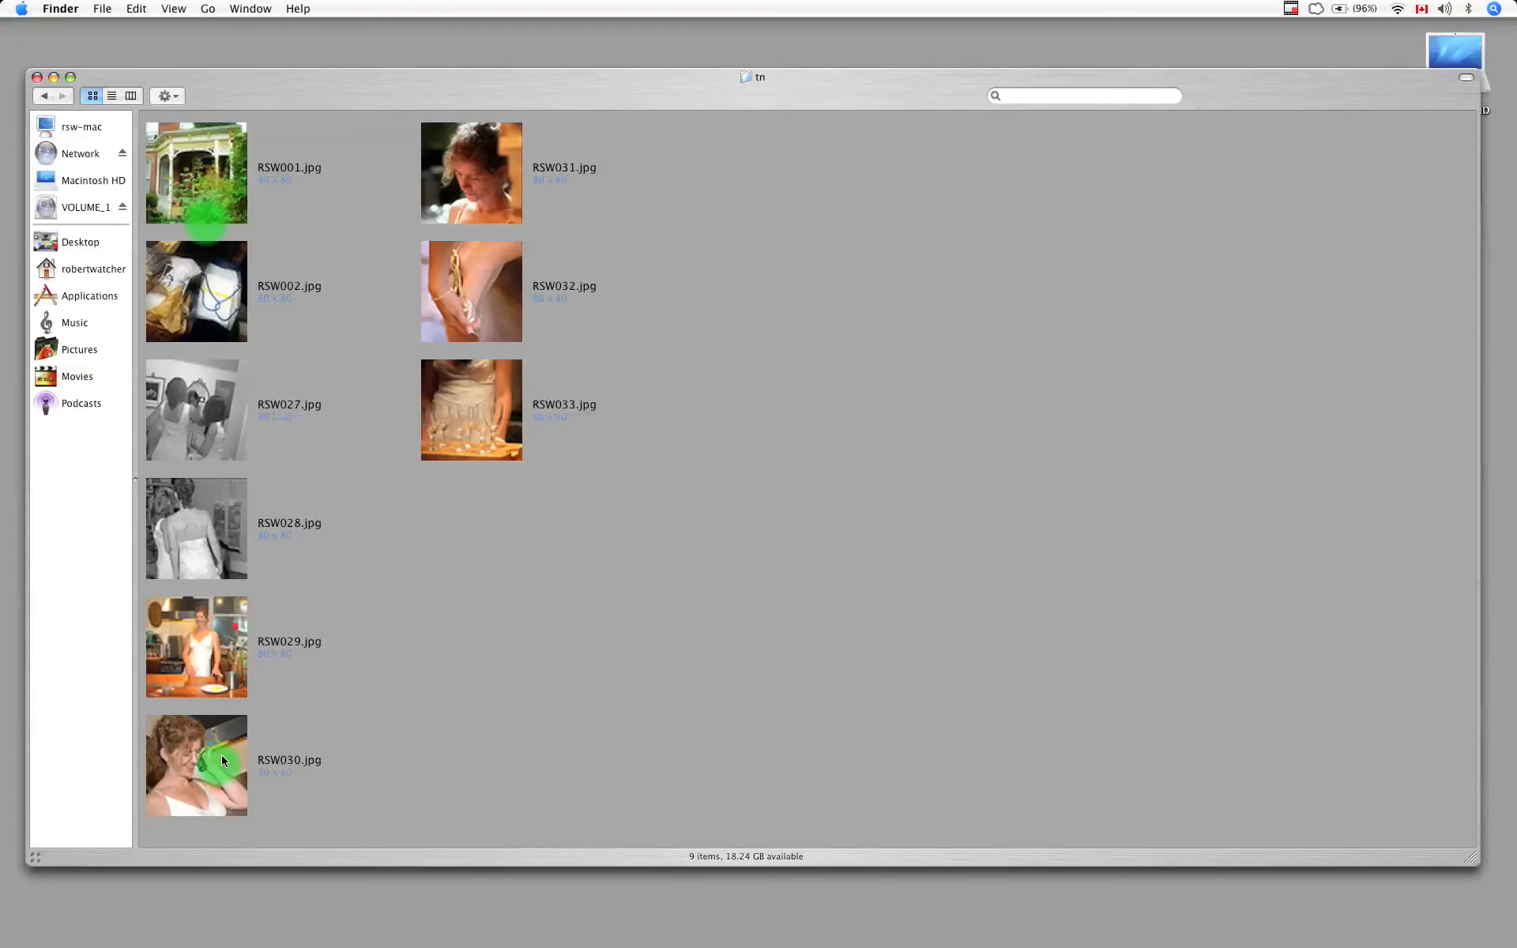
Close the tn folder window, deselect the Previews folder and reveal the Dock.
left_click(36, 76)
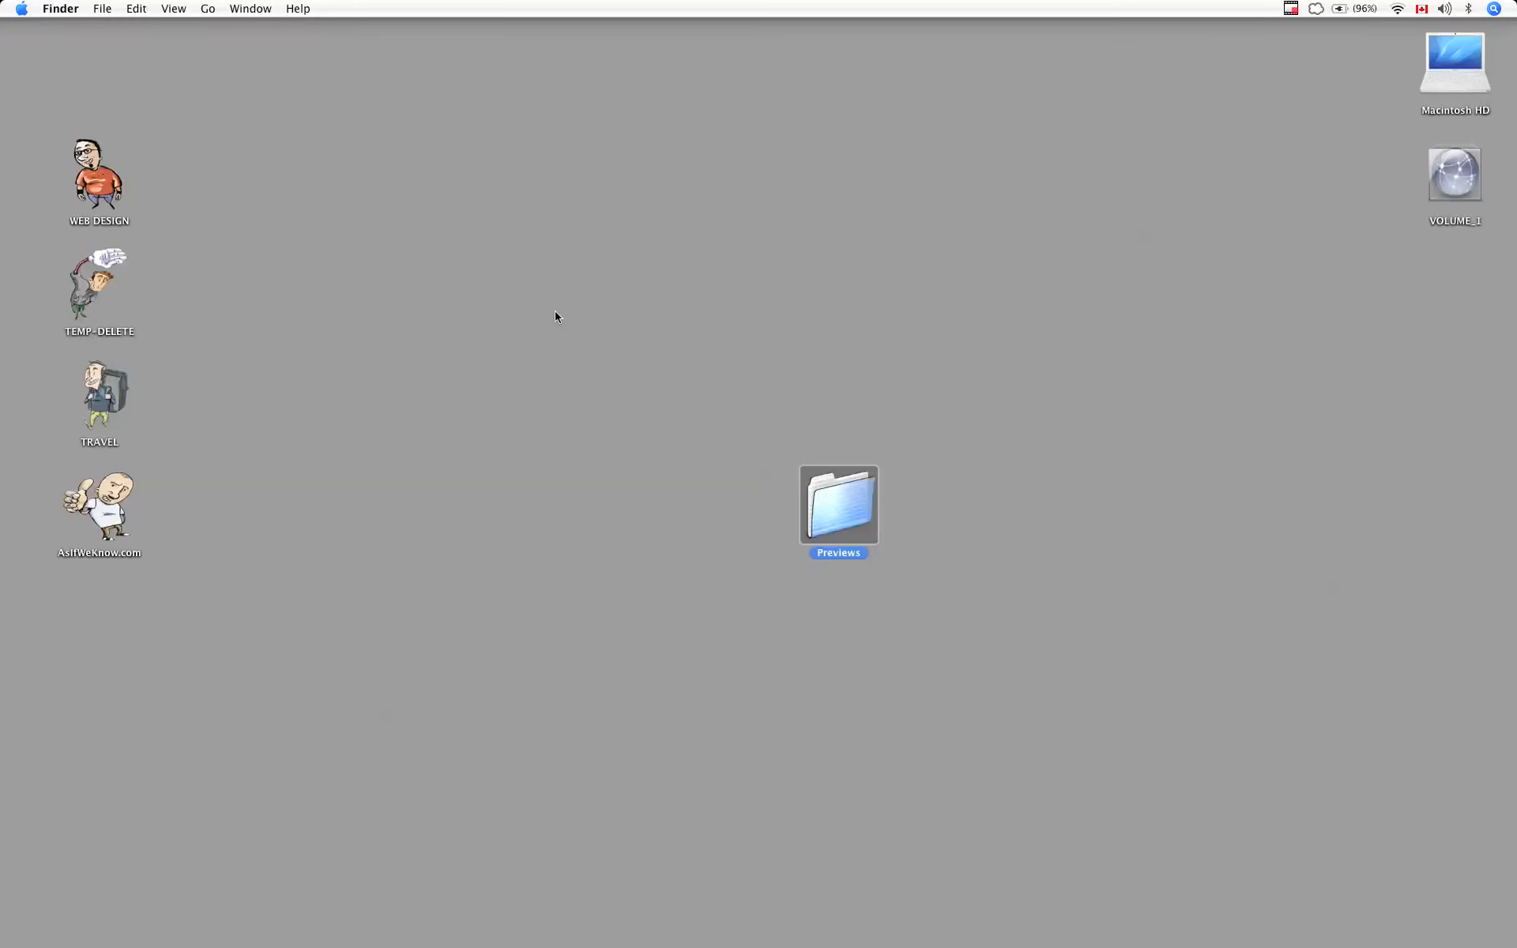
left_click(555, 316)
mouse_move(694, 928)
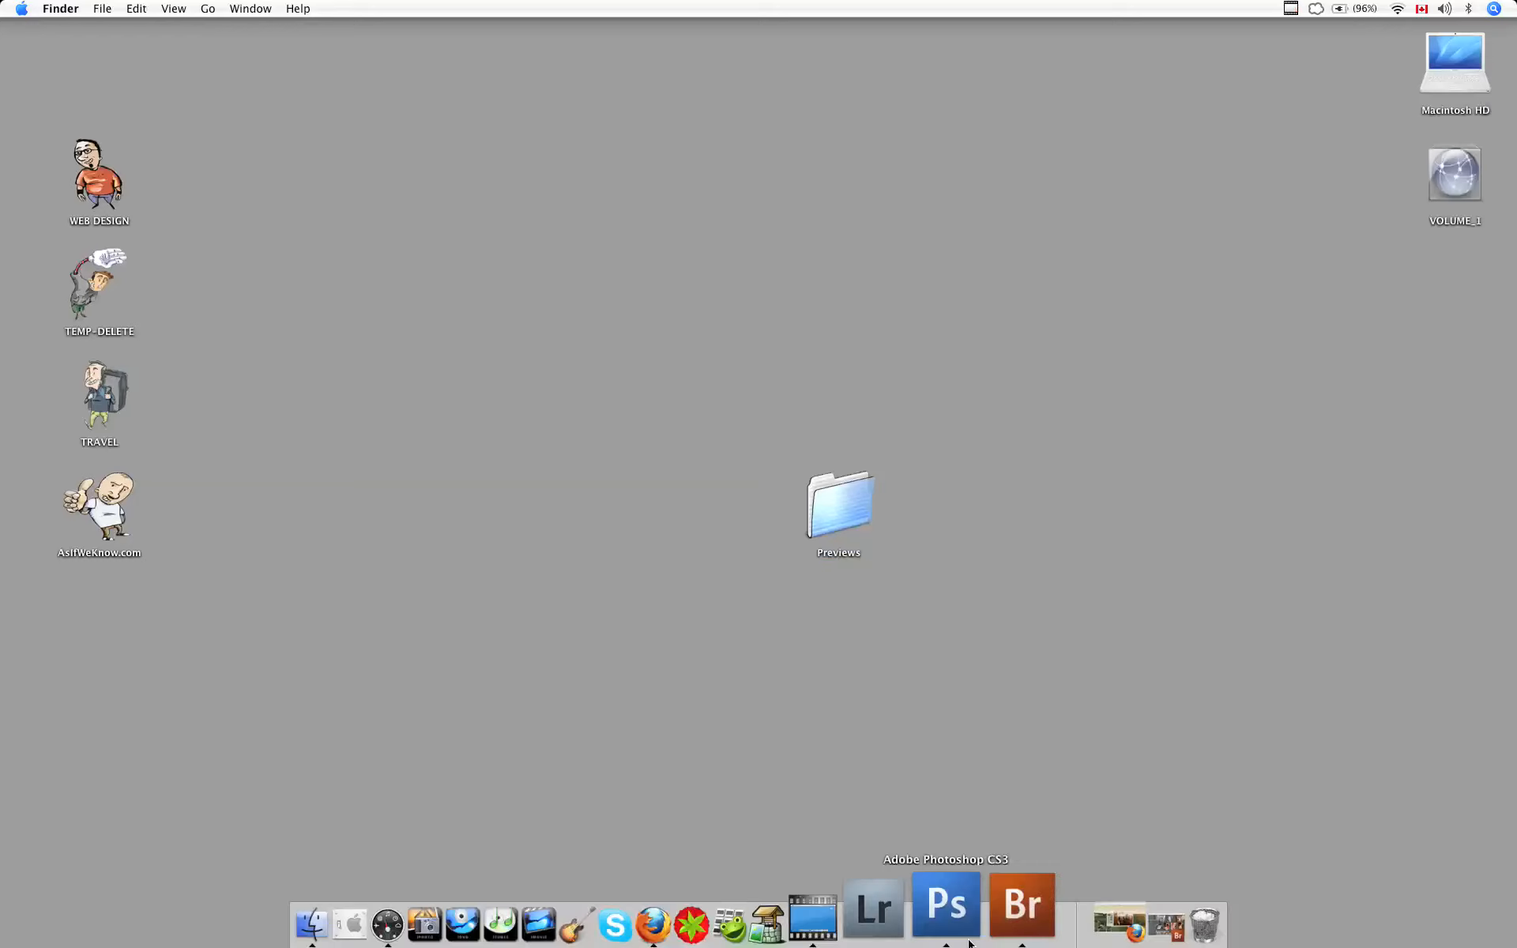